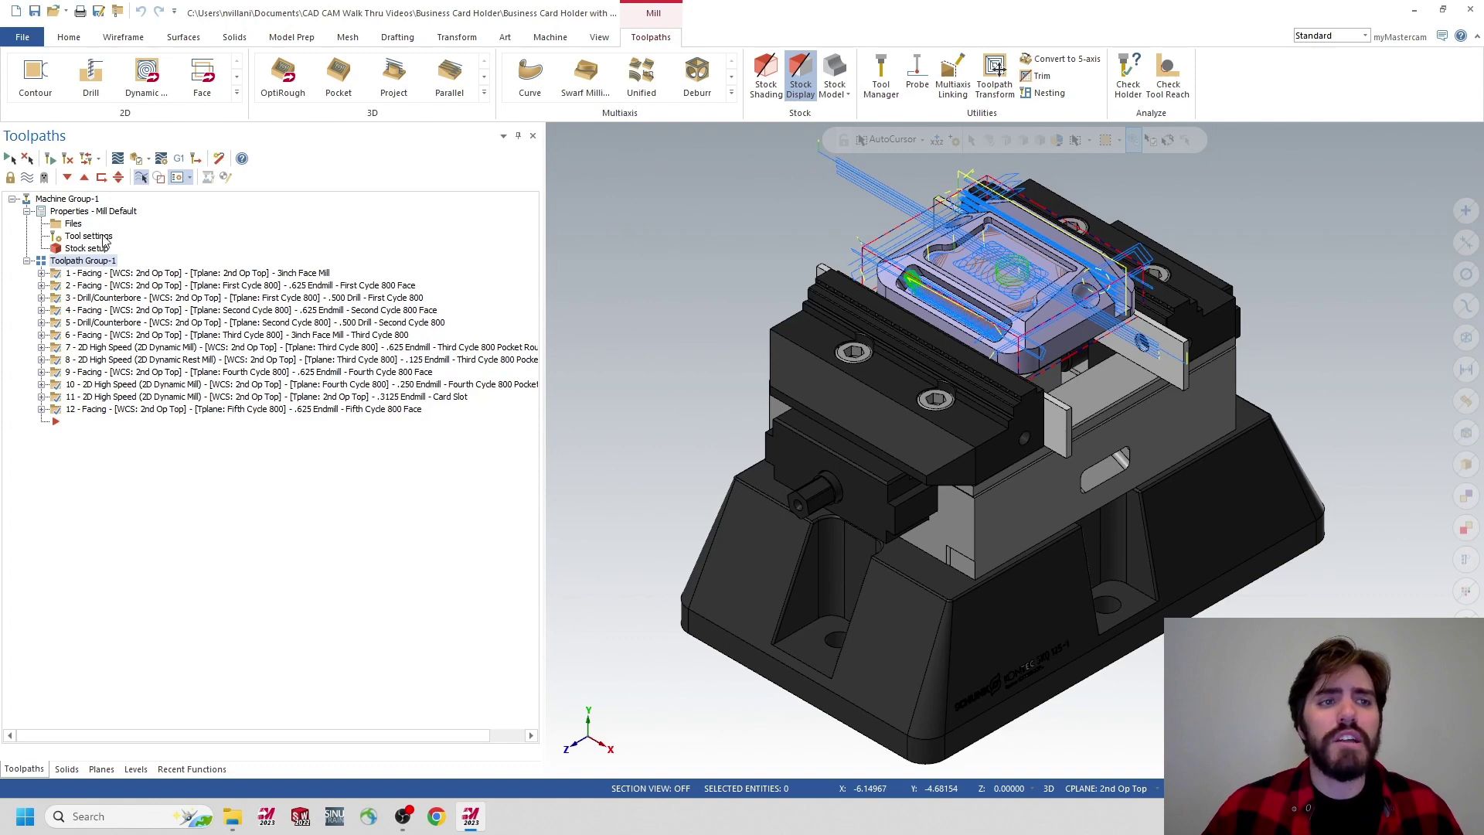
Verify all toolpaths in the maximized Mastercam Simulator, examine the total feed time, and close the simulator.
click(136, 159)
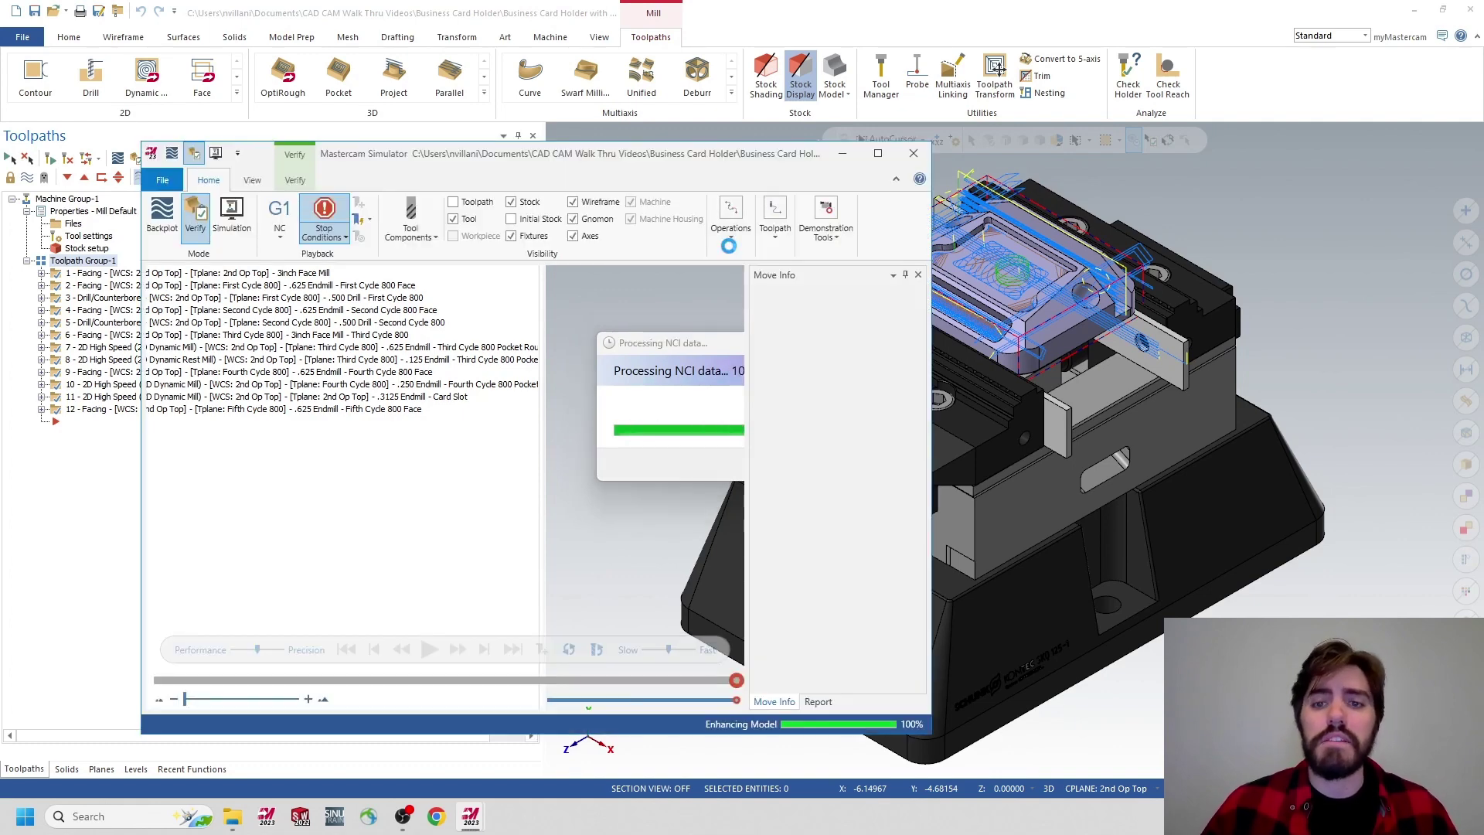
double_click(683, 159)
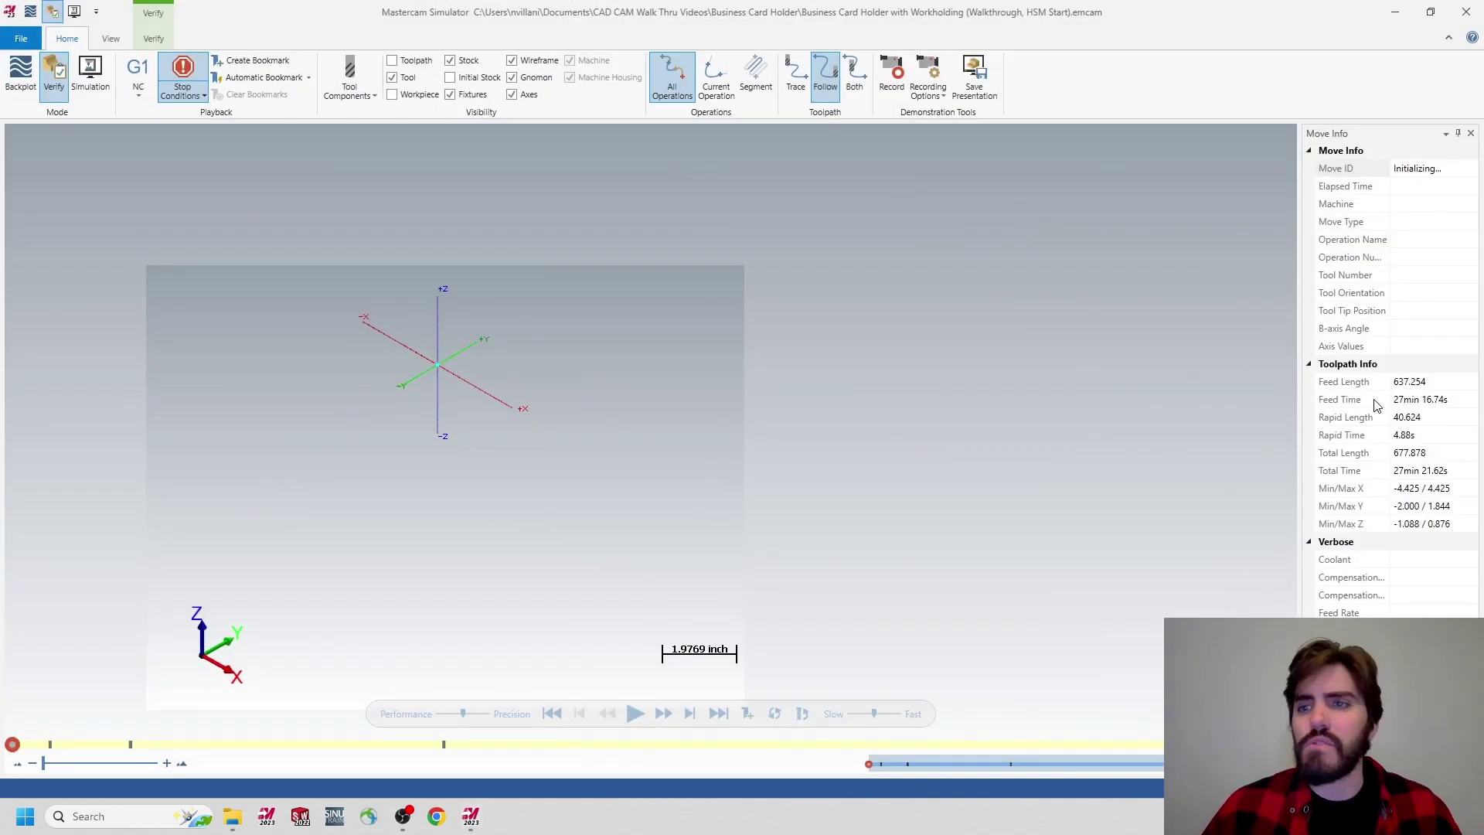
click(1383, 401)
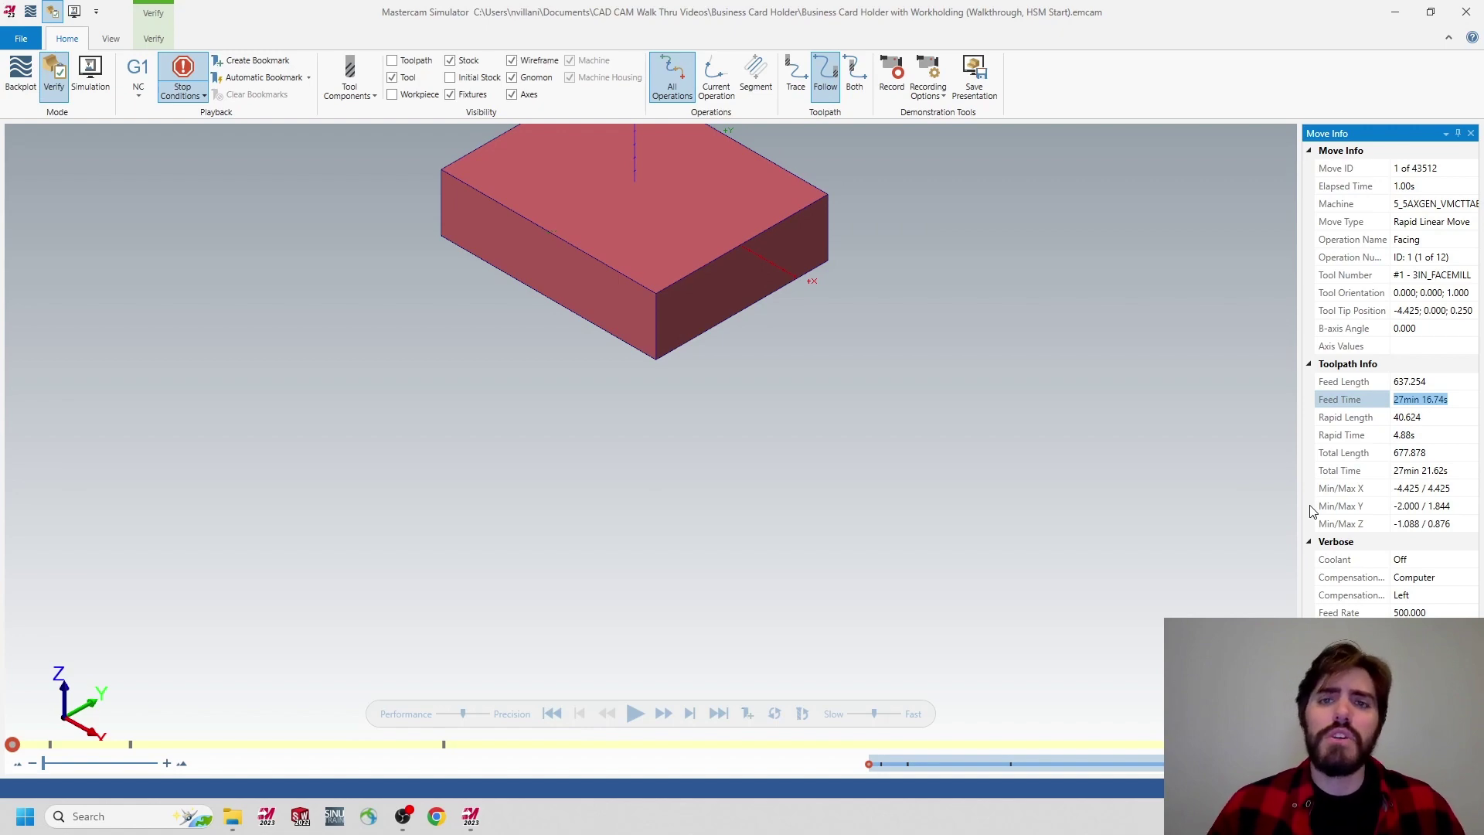
click(1466, 11)
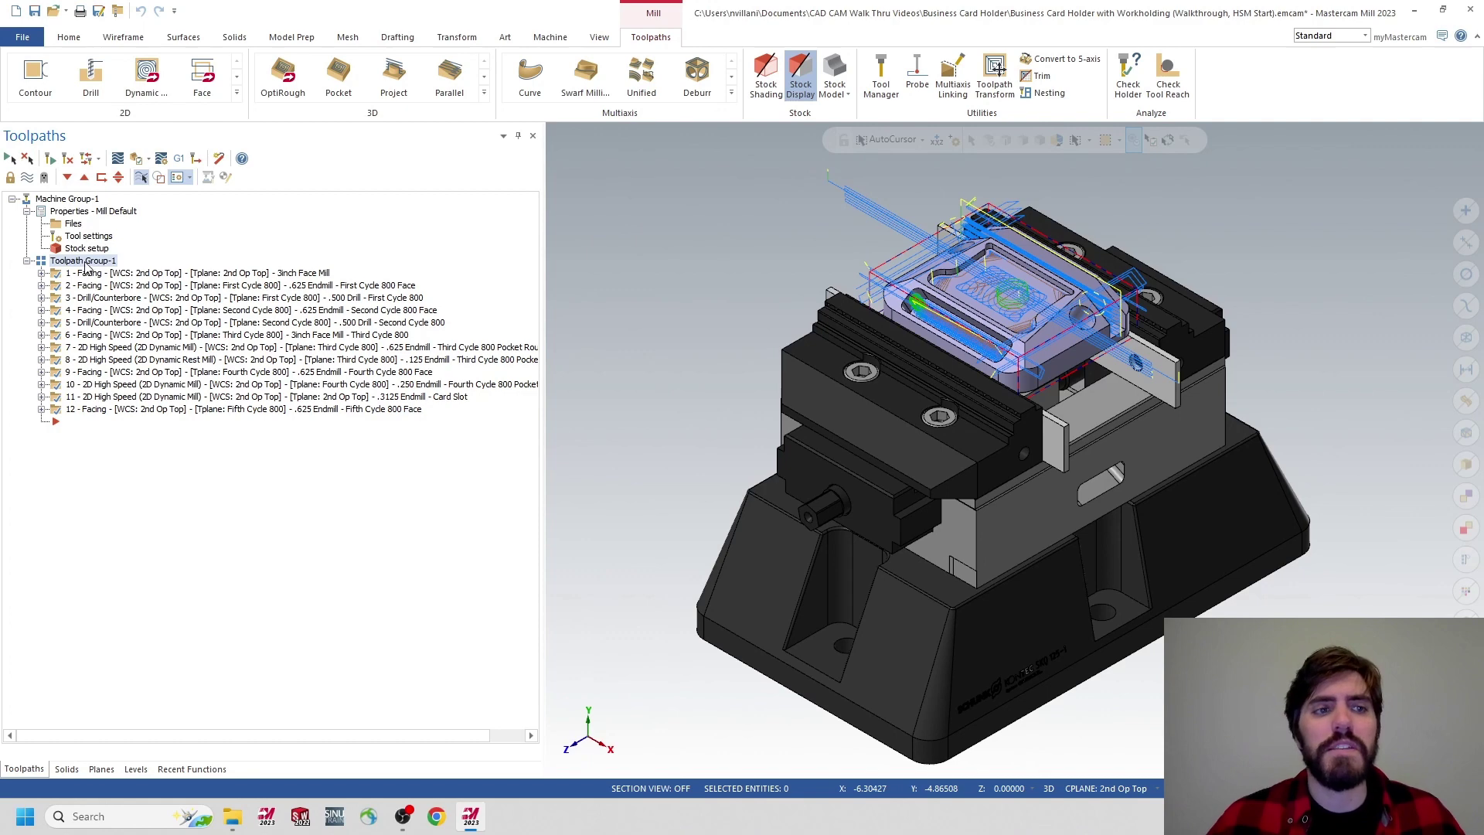
Verify all toolpaths again and run the simulation partway, examining the total time and the elapsed time.
click(133, 161)
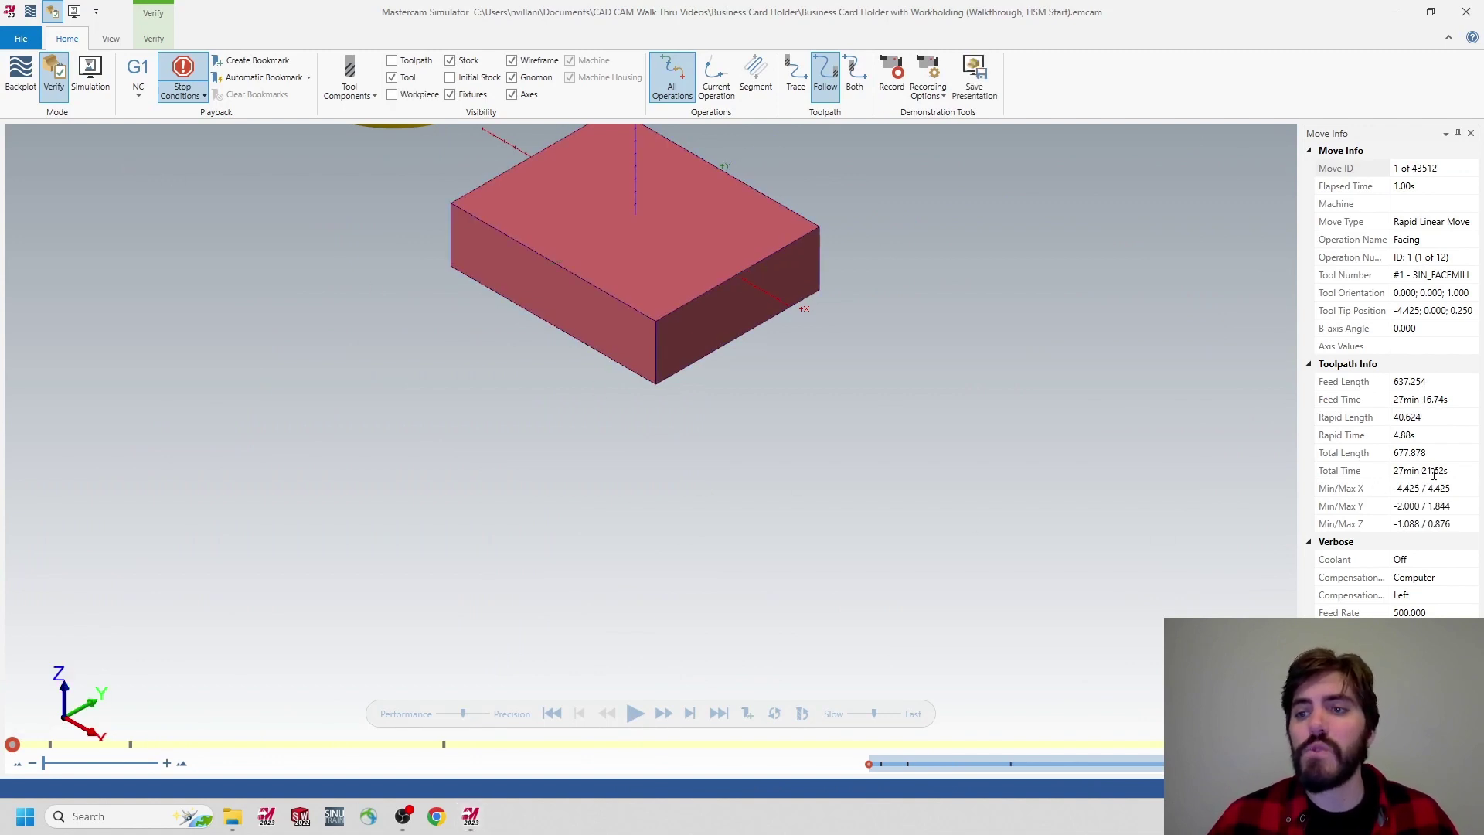
drag(1458, 470, 1376, 475)
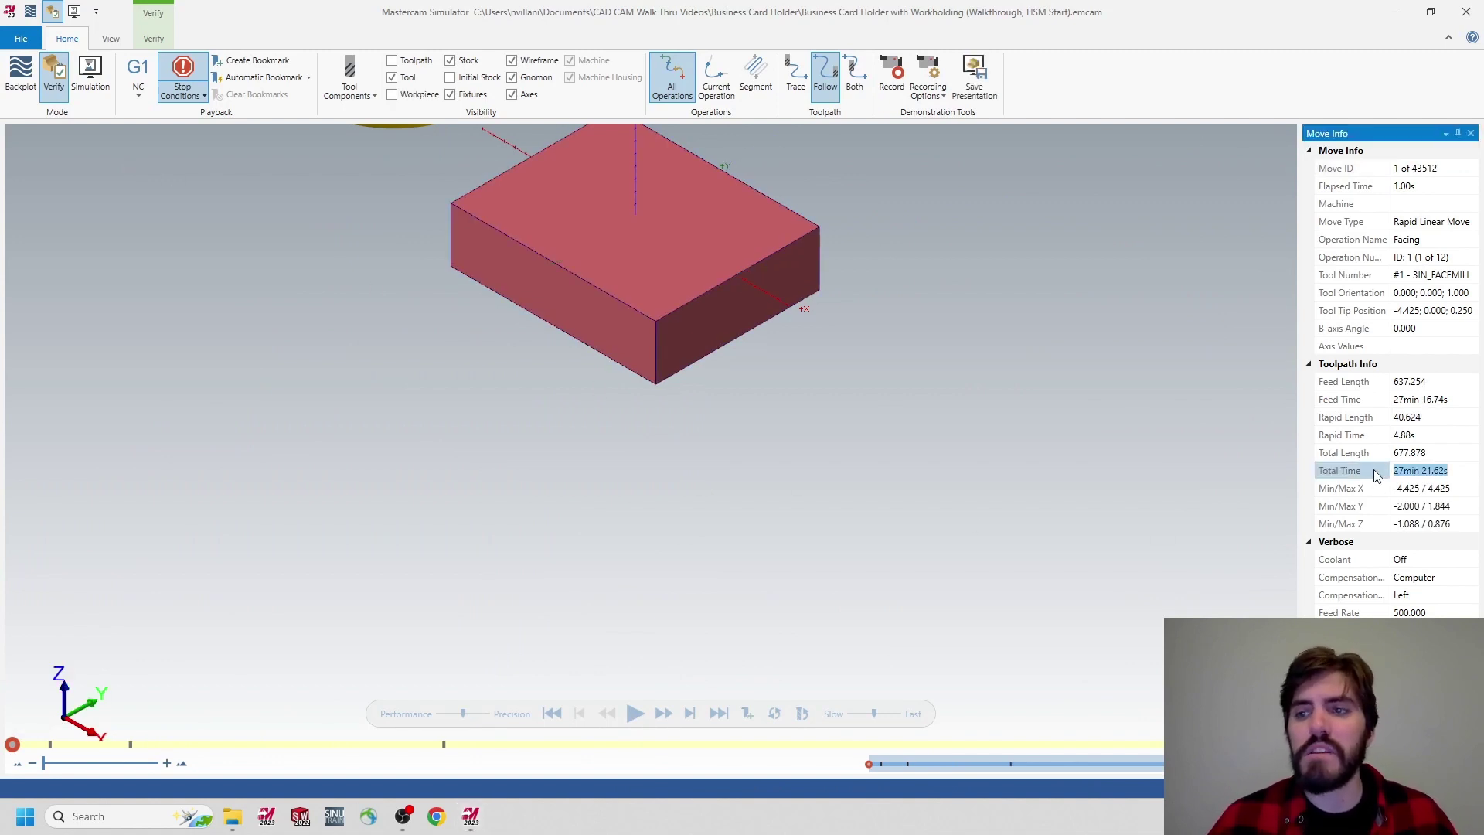
click(1431, 186)
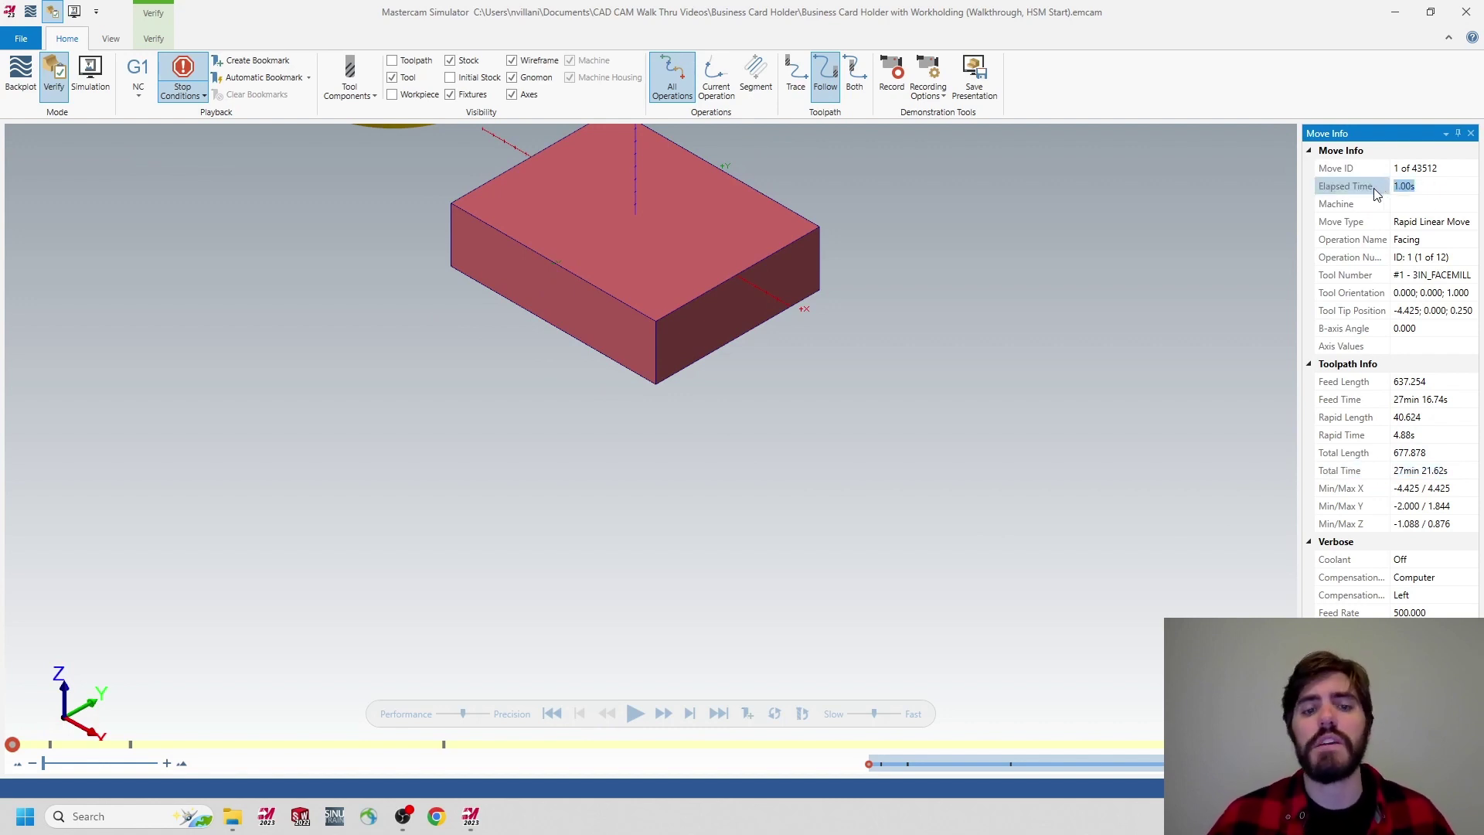
click(635, 713)
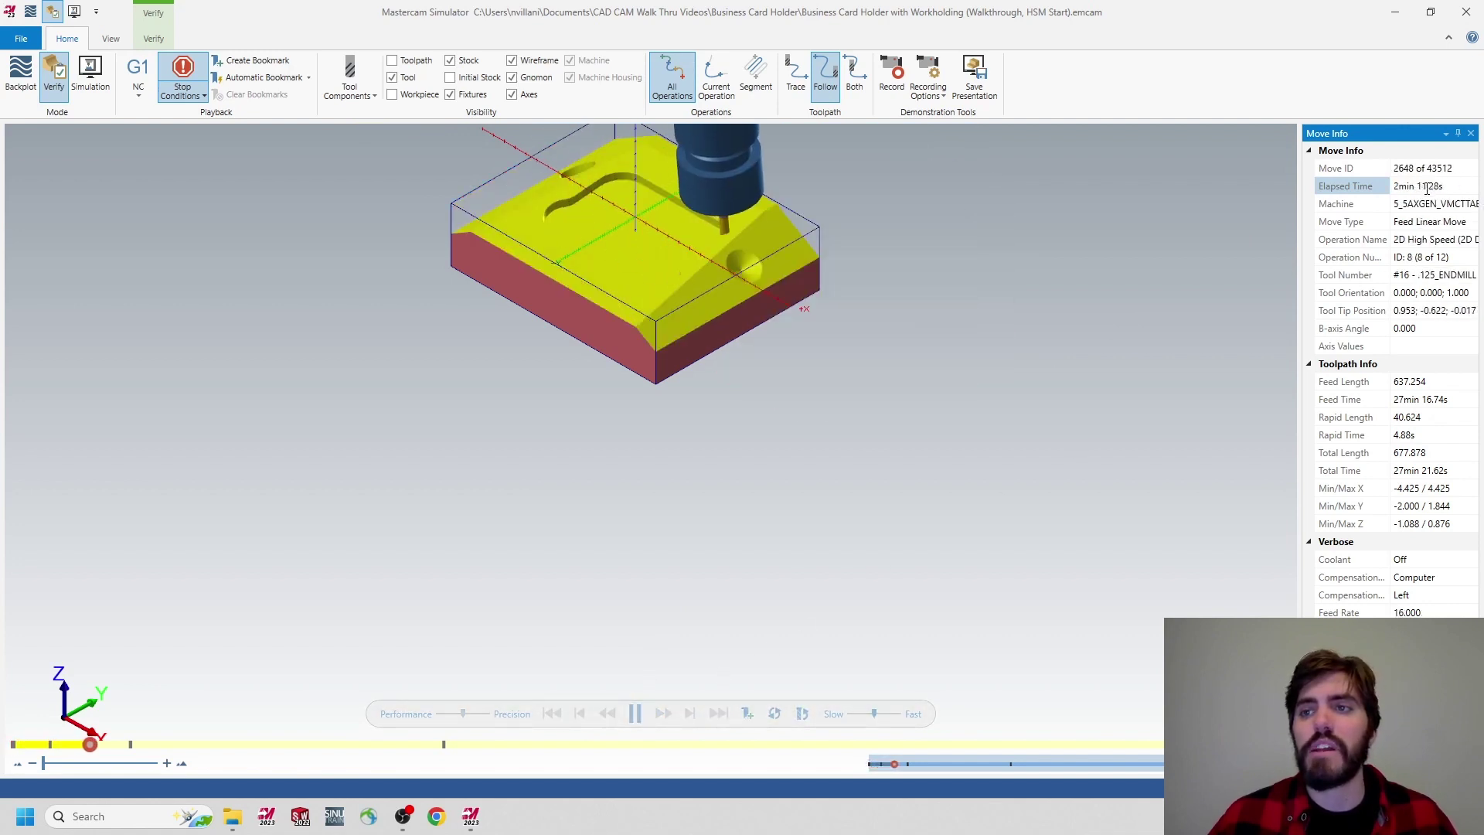
click(634, 714)
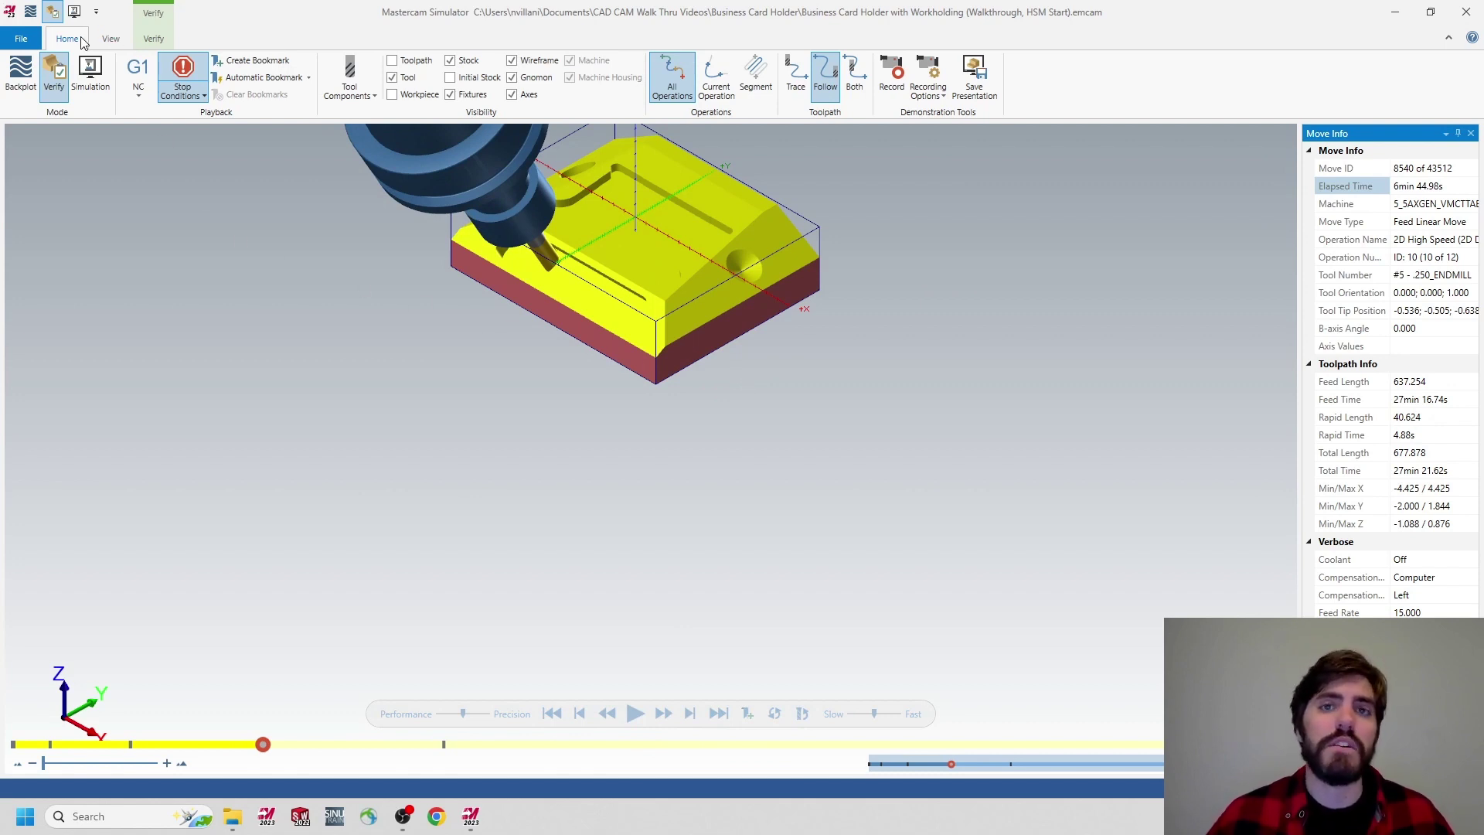
Turn on Color Loop for the simulated cuts, run the simulation into the card slot operation, and close the simulator.
click(156, 40)
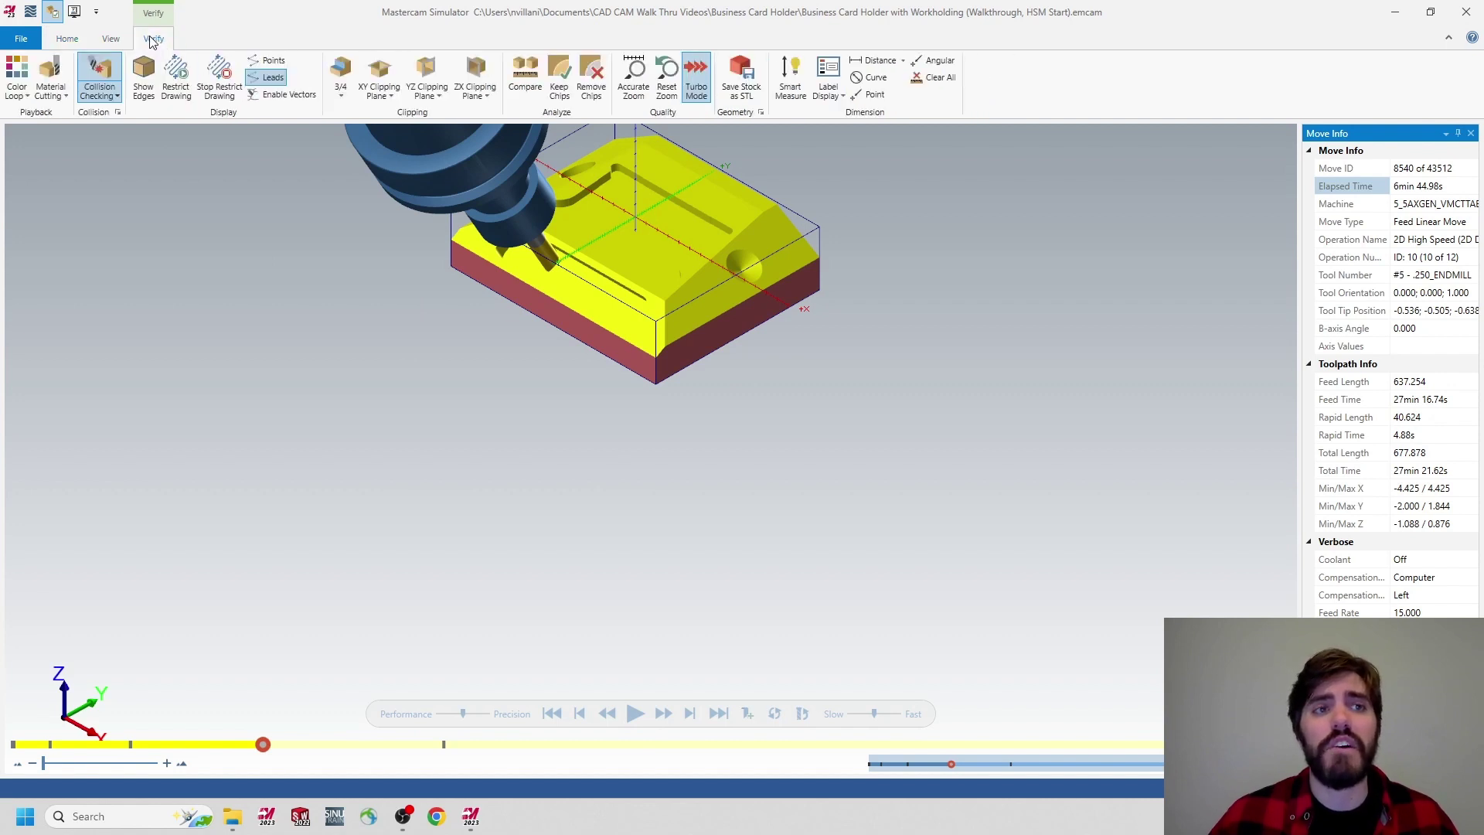
click(22, 75)
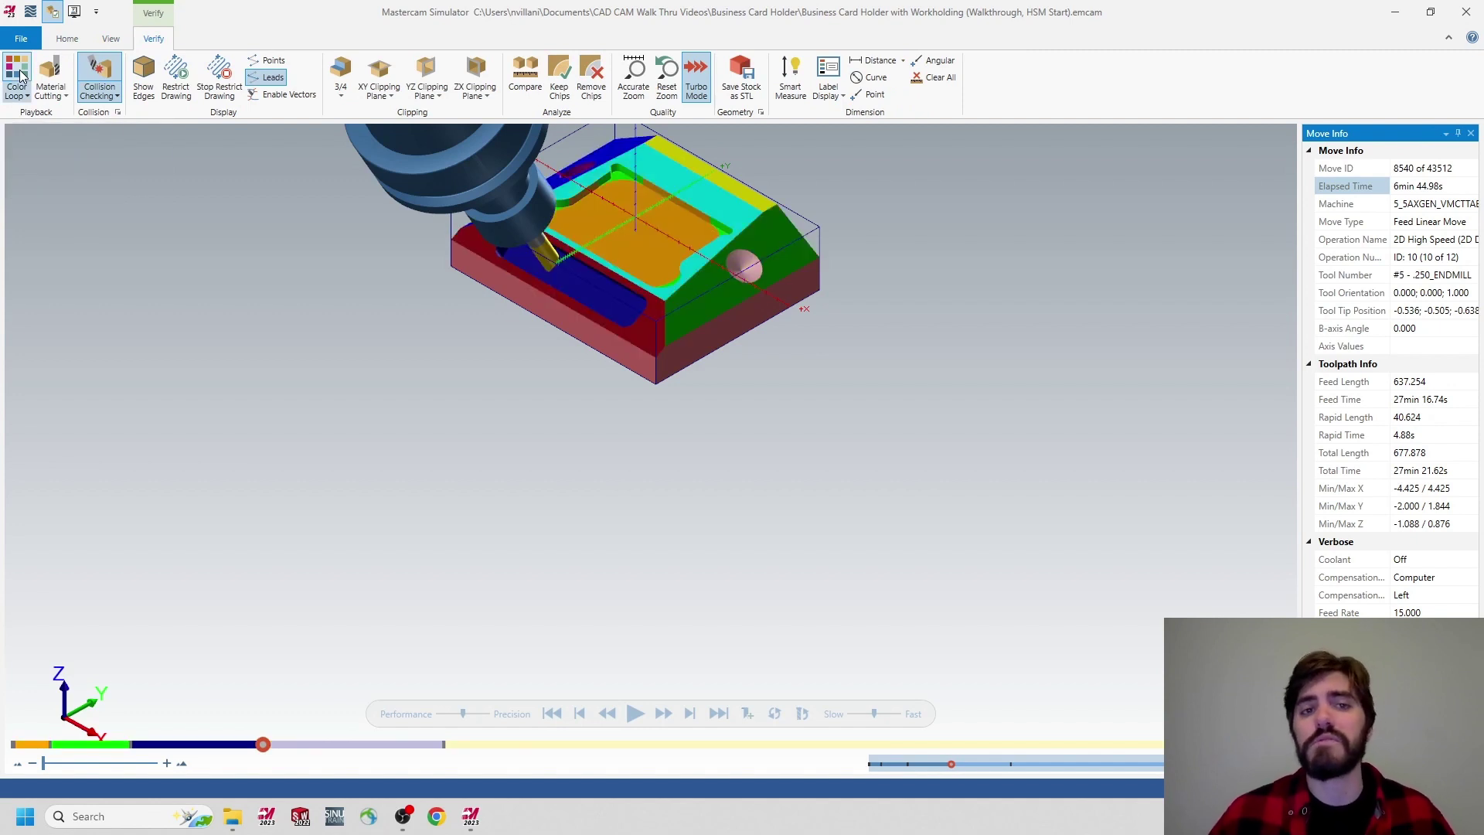
click(18, 75)
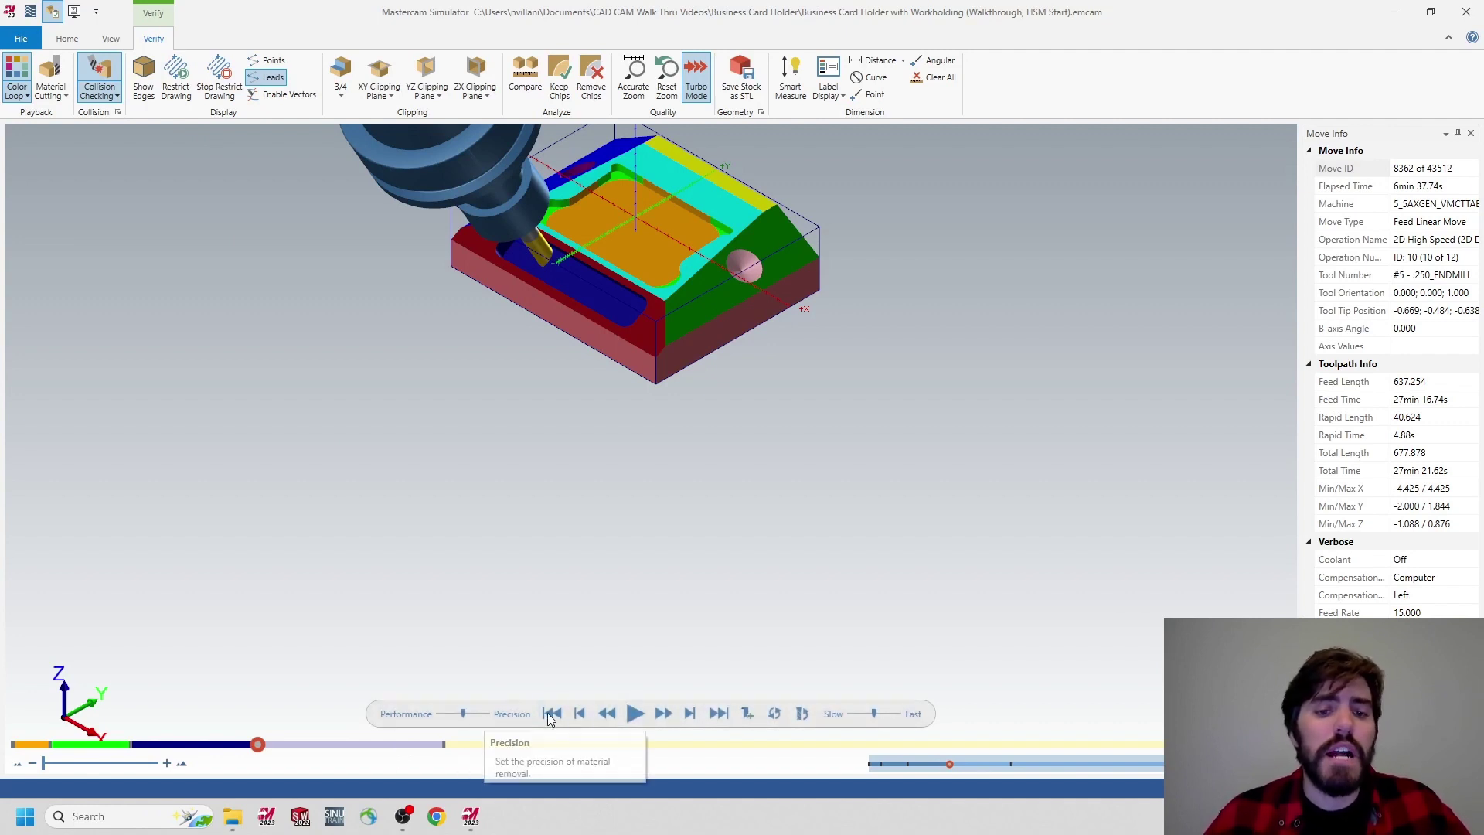
click(634, 713)
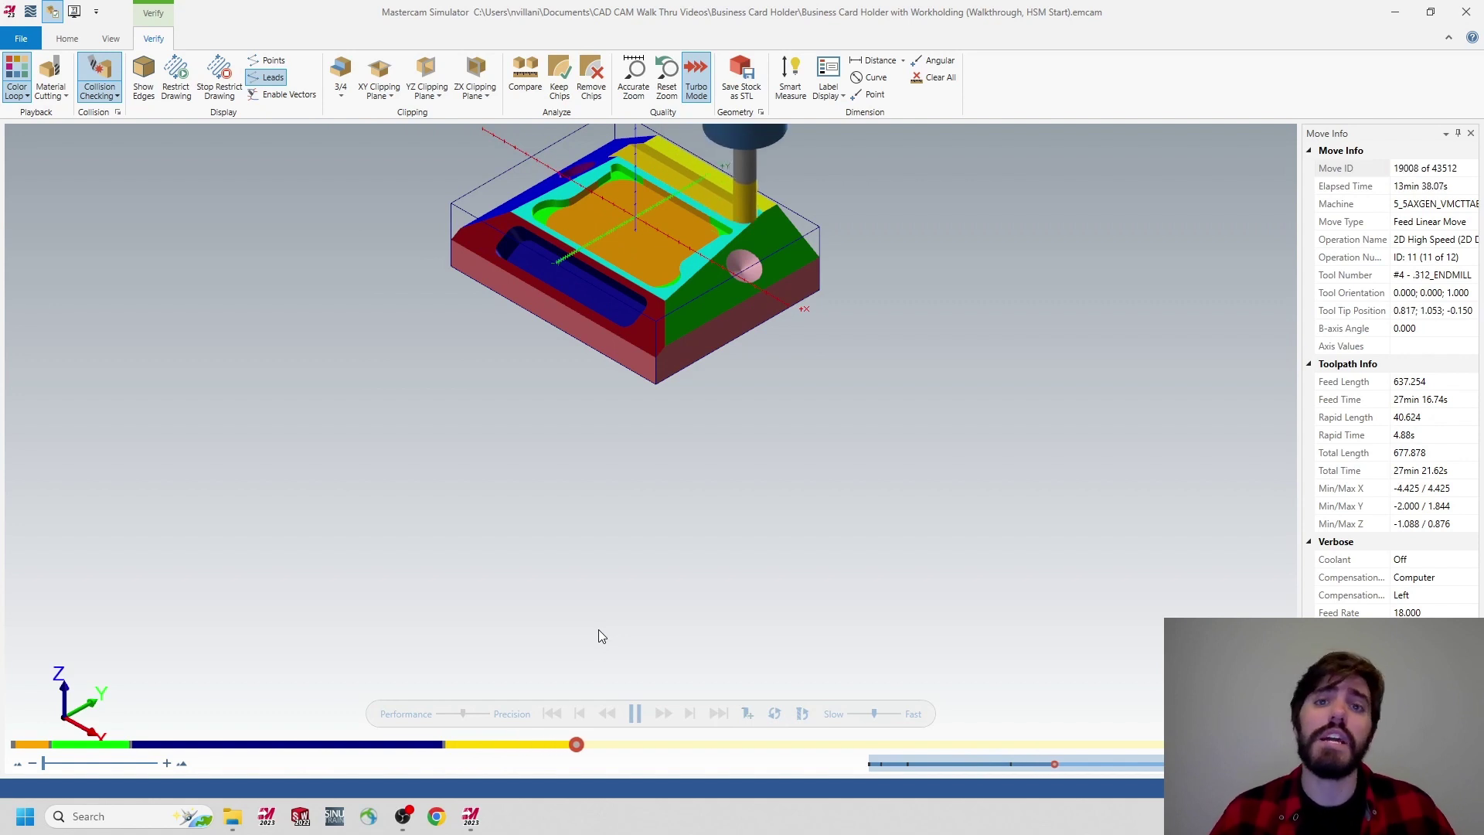
click(634, 713)
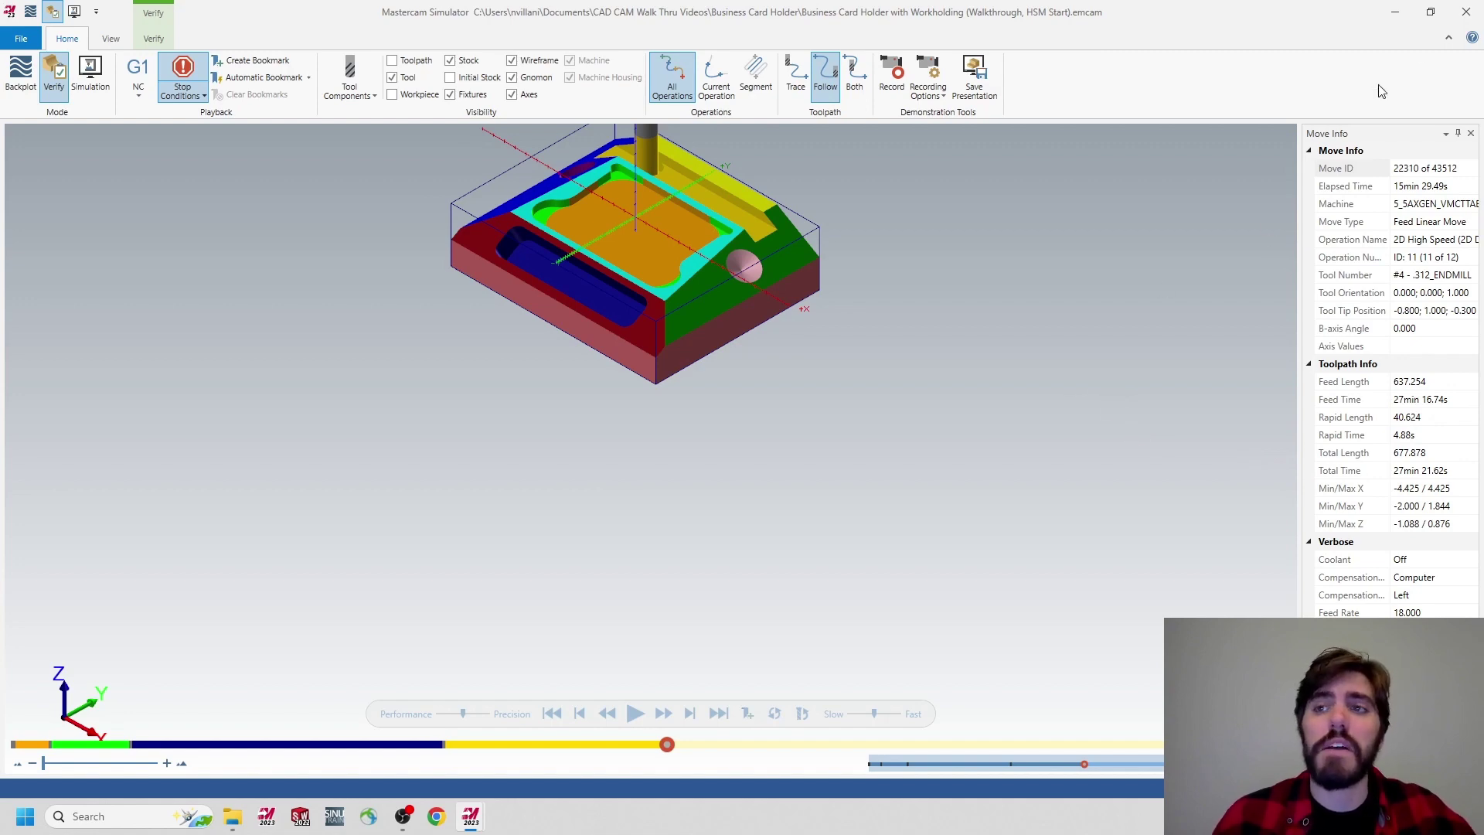
click(1466, 12)
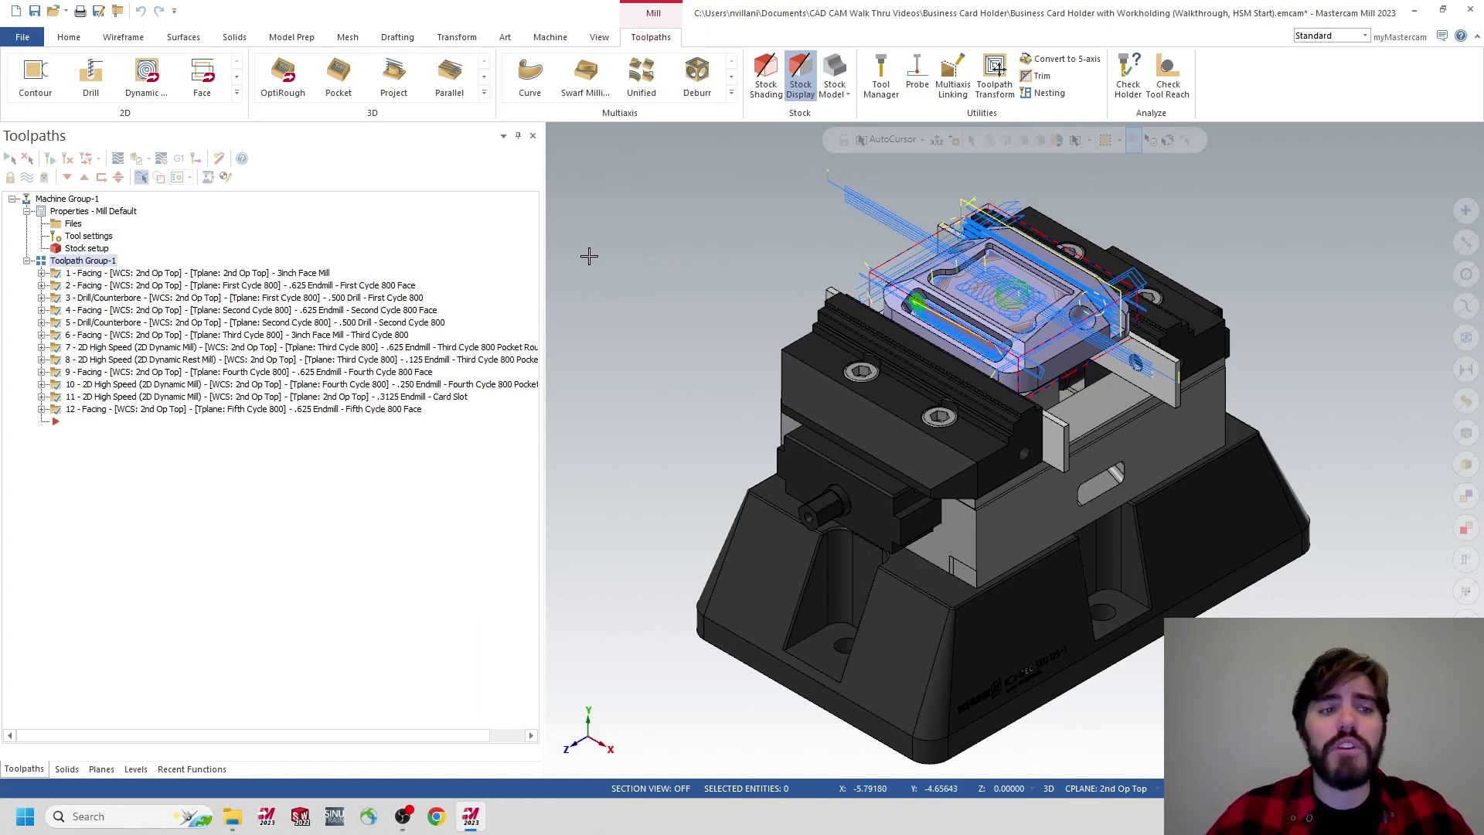
Backplot all operations of Toolpath Group-1, play the tool motion partway, and rewind it to the start.
click(85, 263)
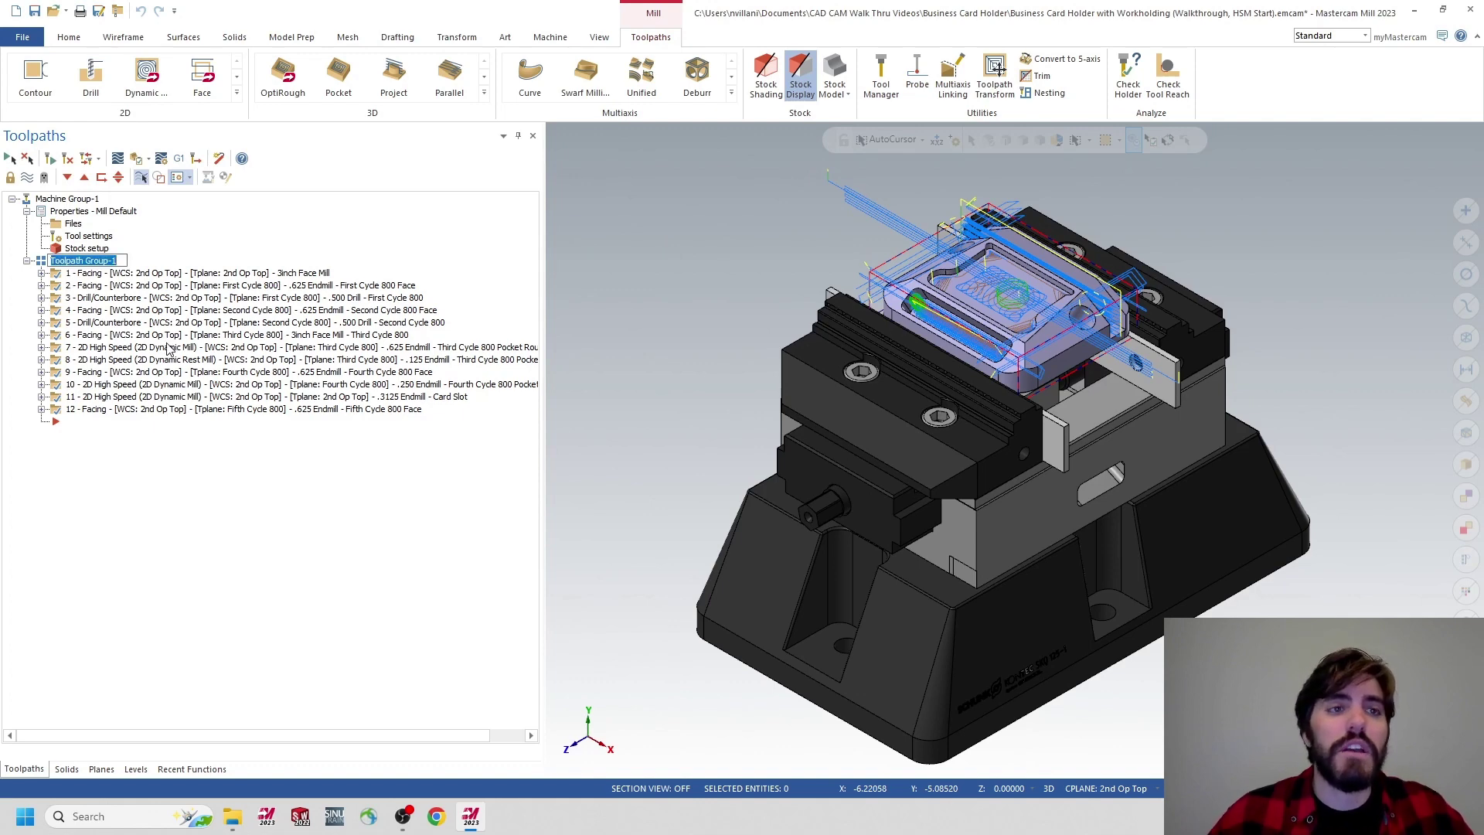
click(118, 158)
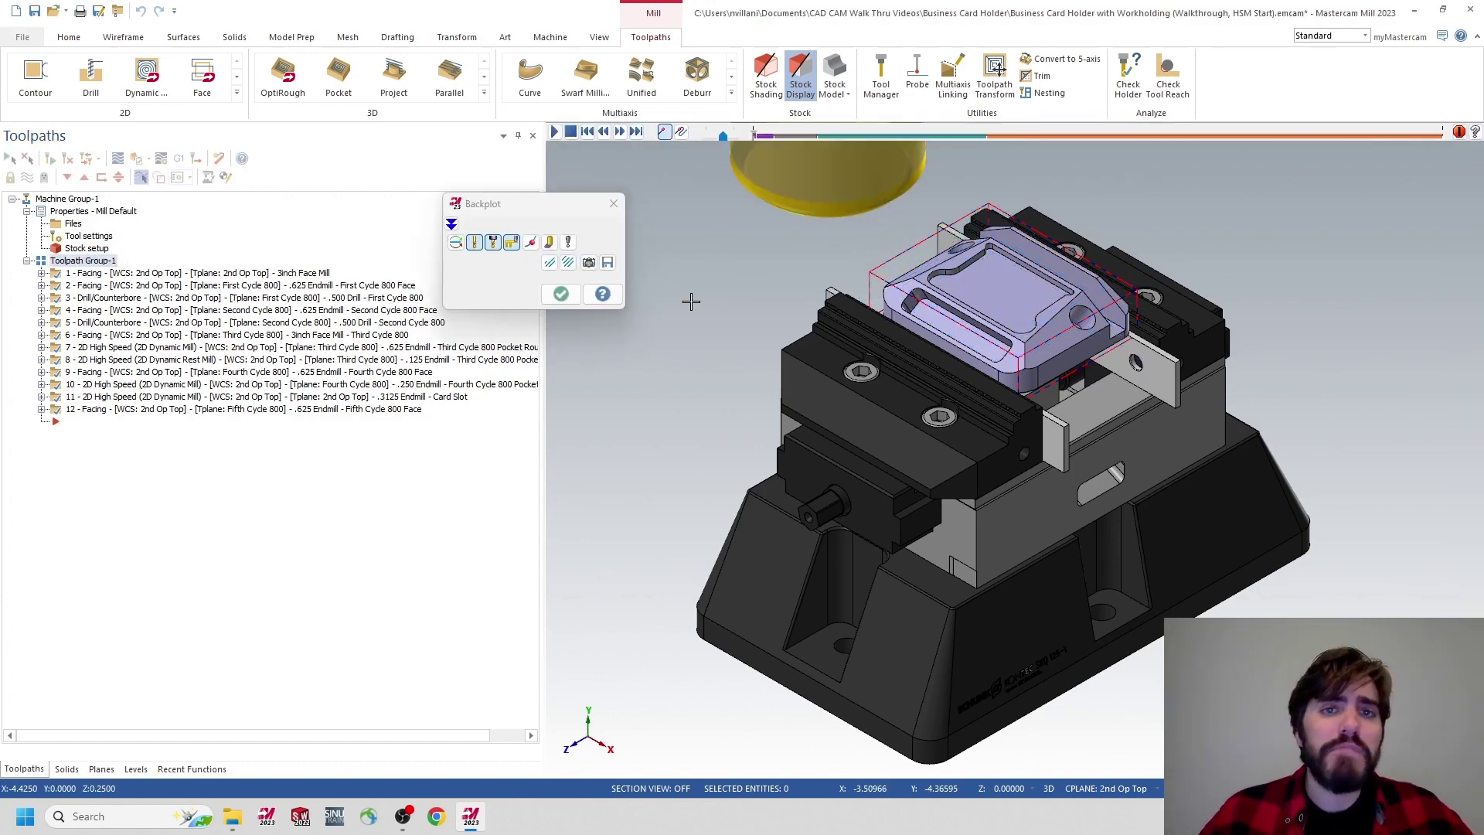
click(554, 133)
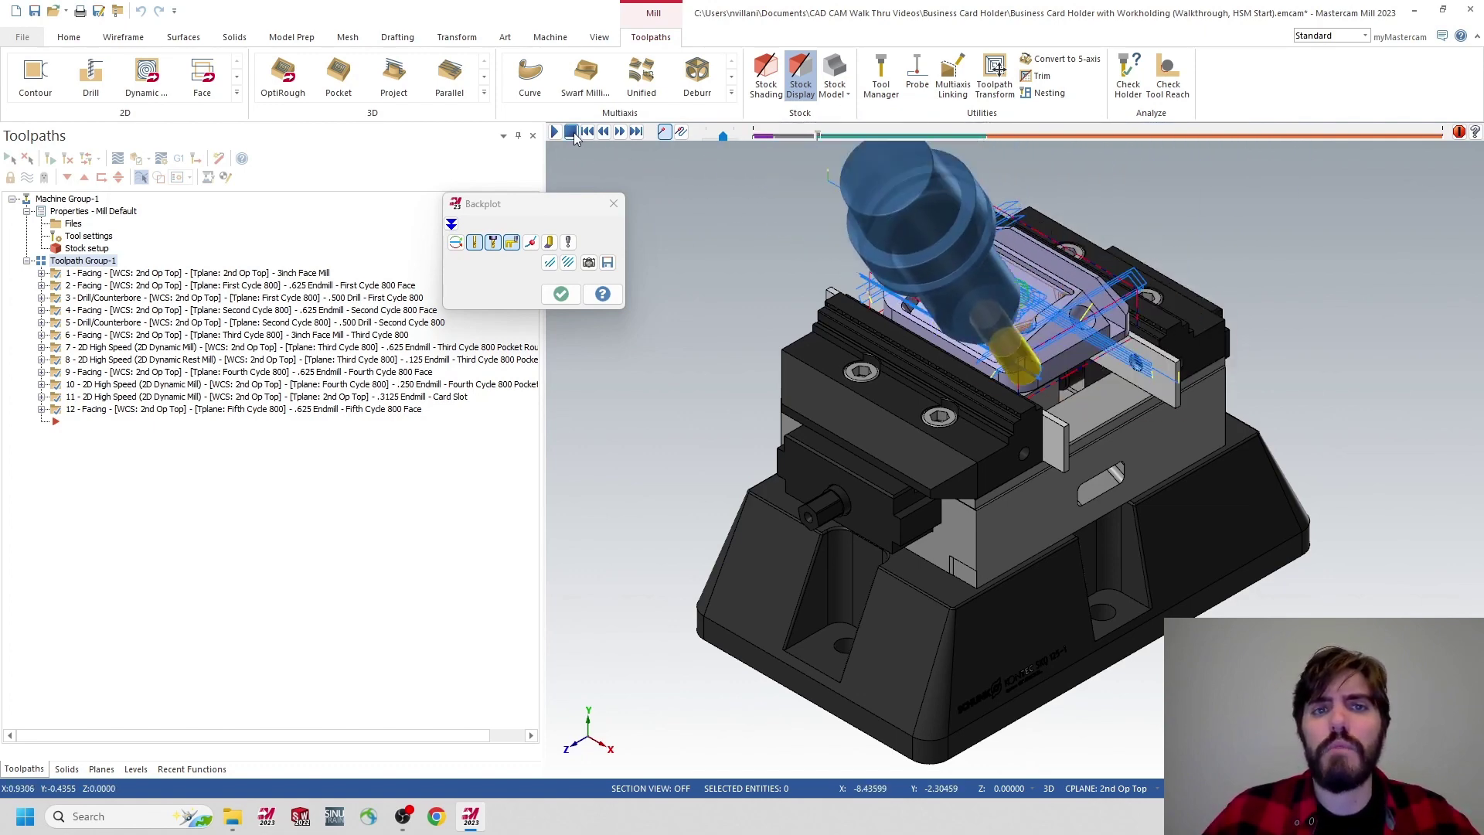
click(571, 133)
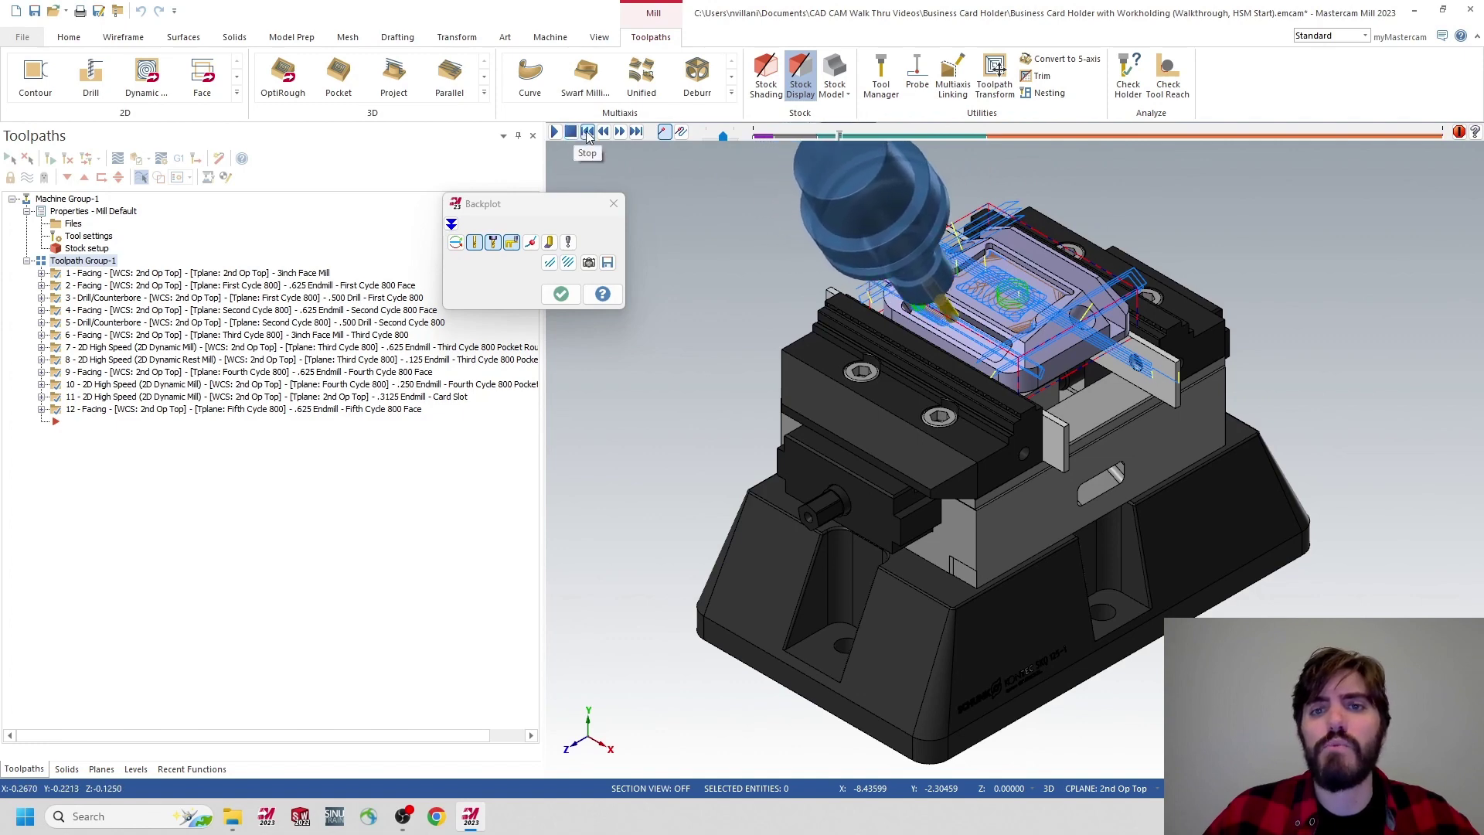
click(587, 133)
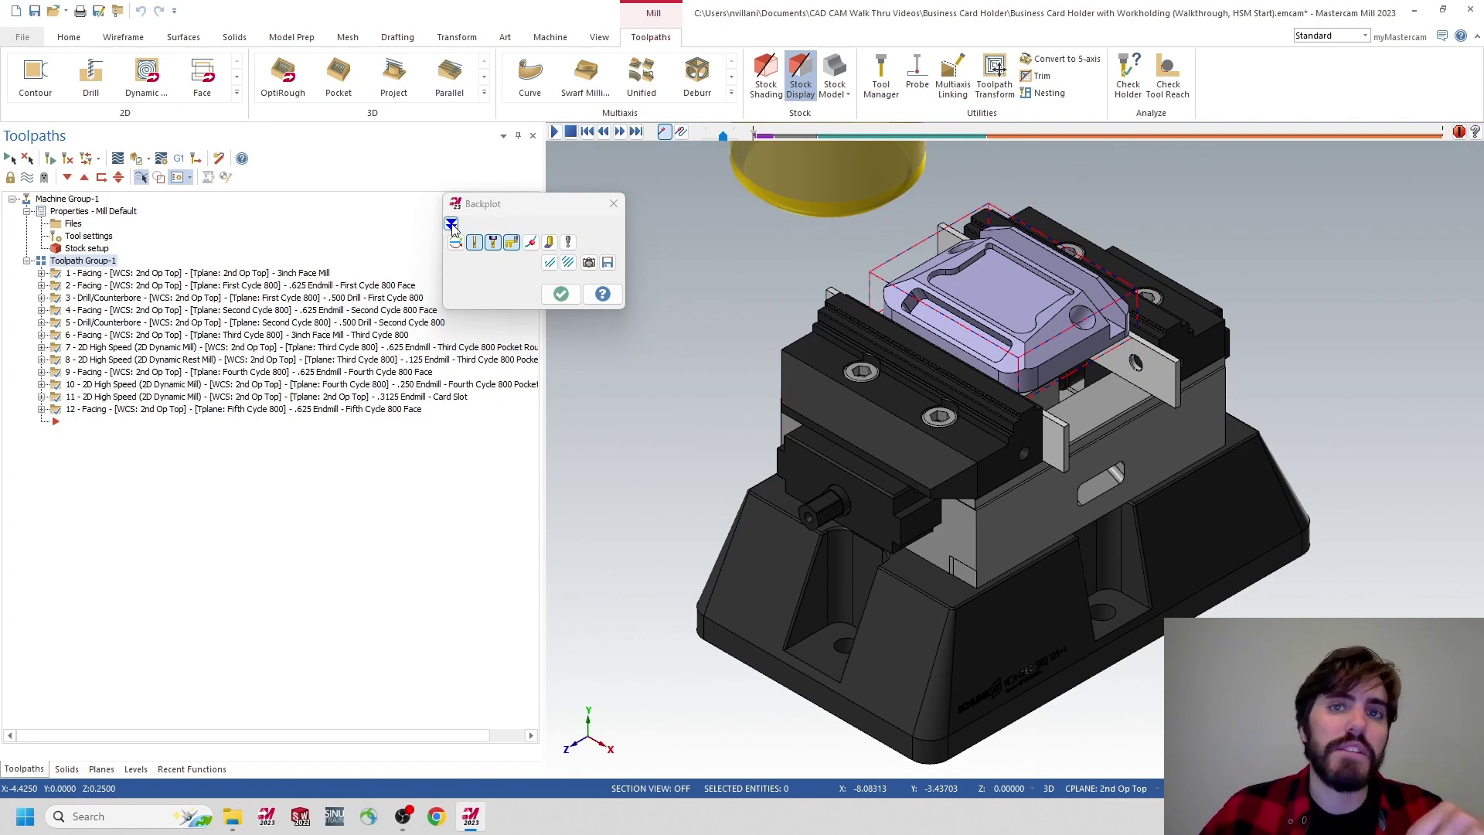
Show the combined cycle time information for all operations of Toolpath Group-1 in an enlarged Backplot dialog.
click(451, 224)
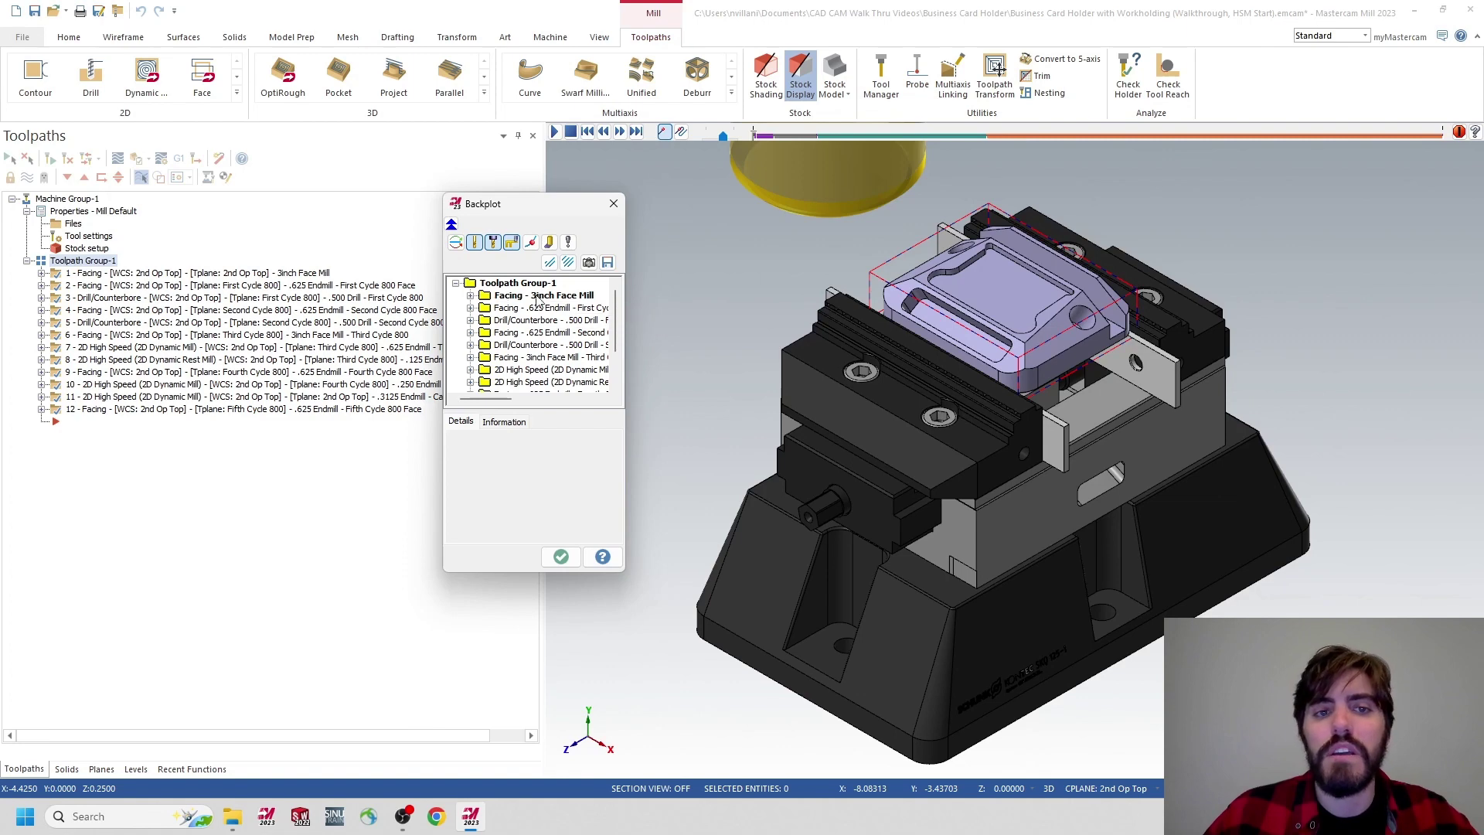
click(503, 284)
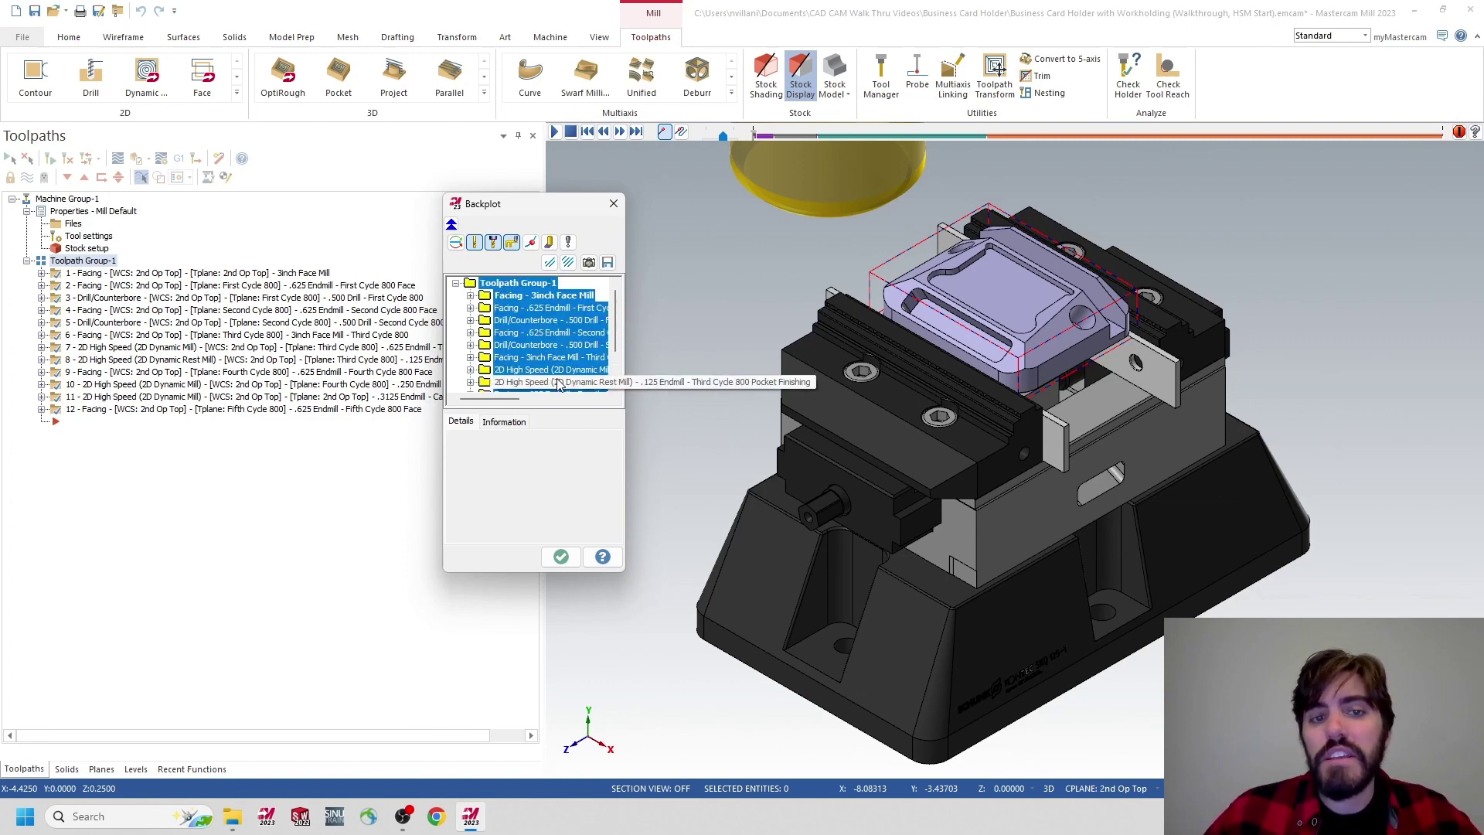
click(504, 422)
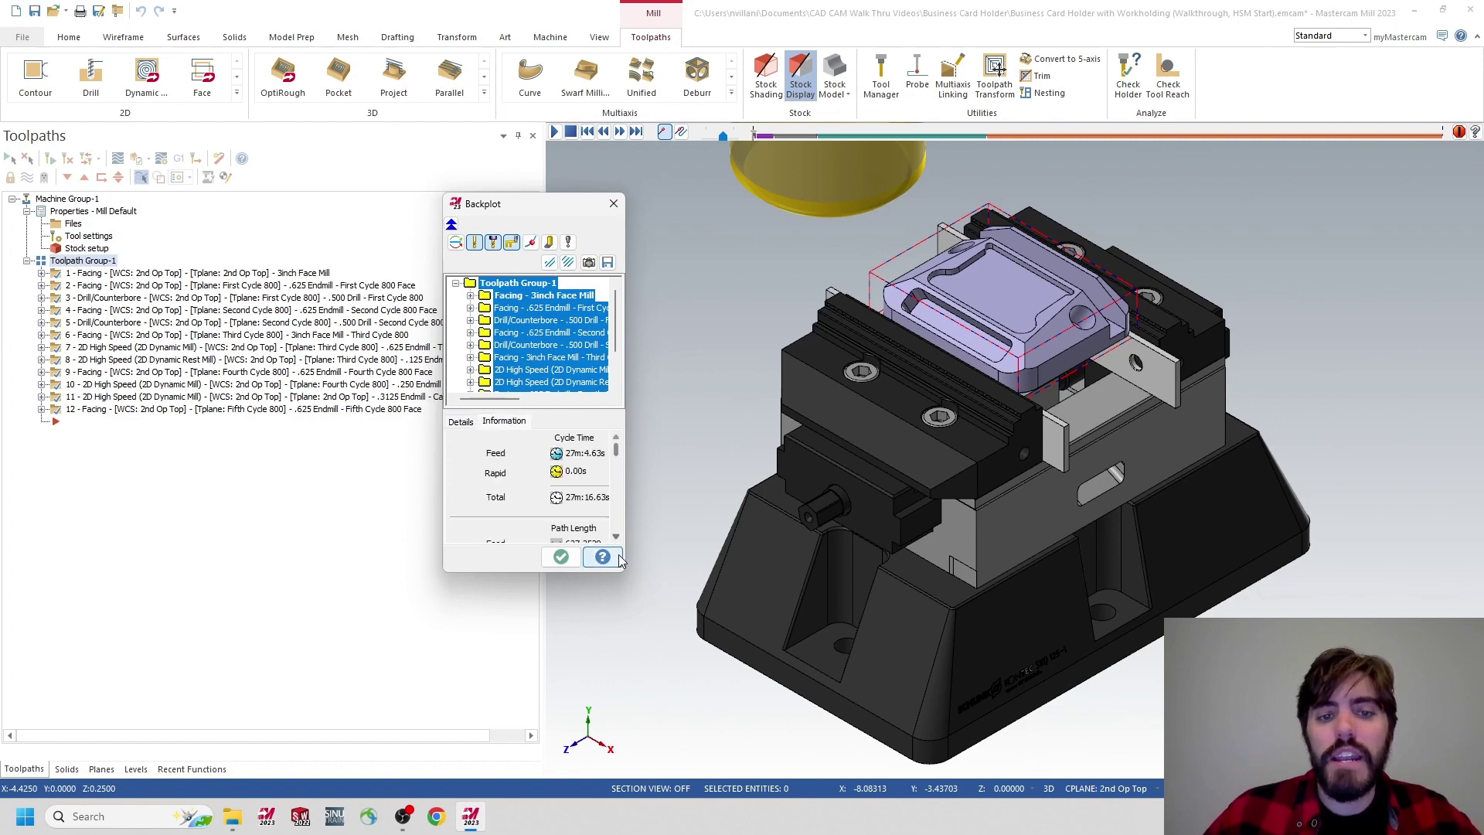
drag(626, 573, 759, 593)
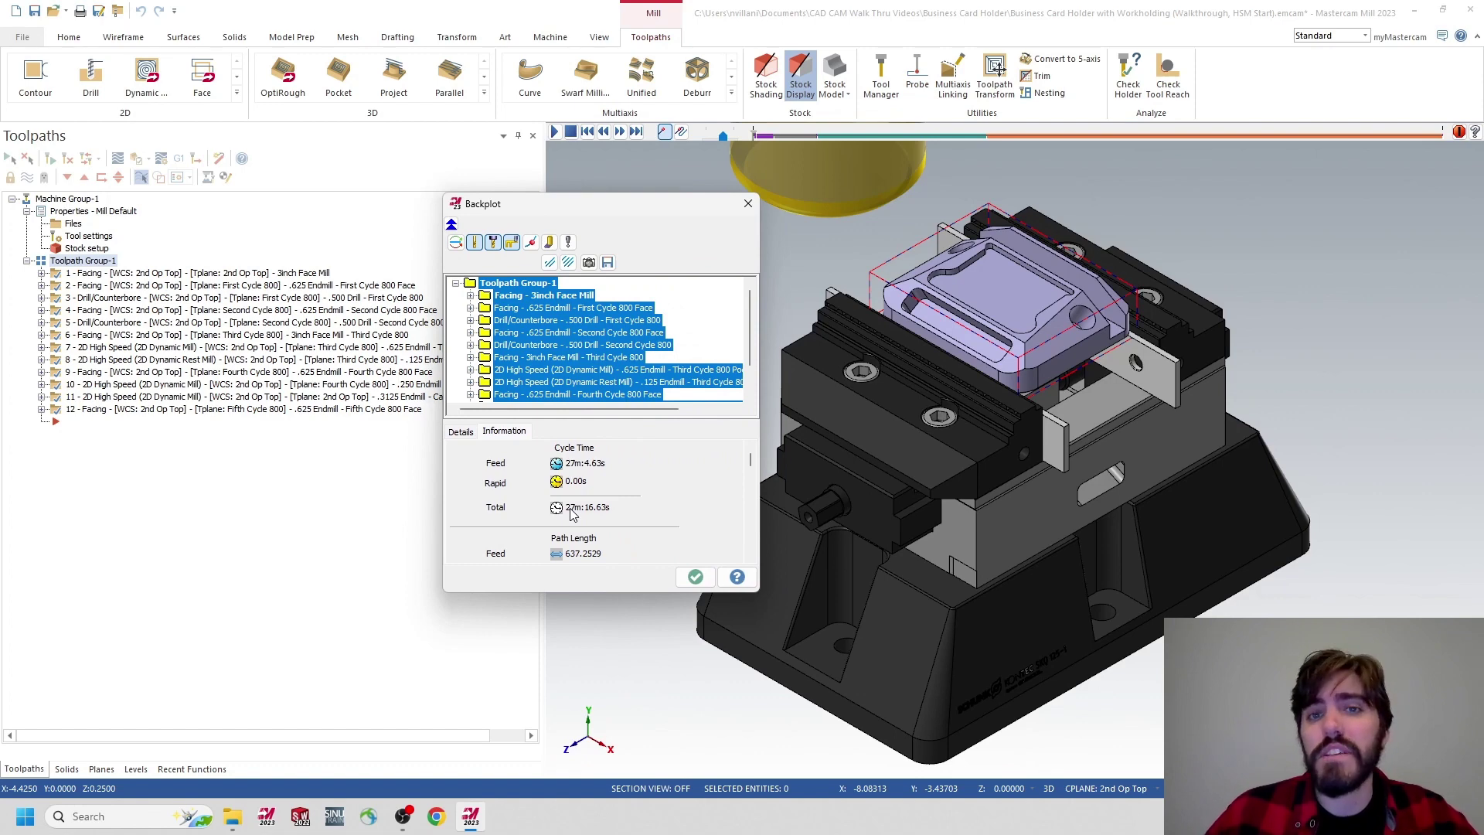
Examine the individual cycle times of the .625 and .125 endmill pocket, .250 endmill pocket and .3125 endmill card slot operations.
click(544, 369)
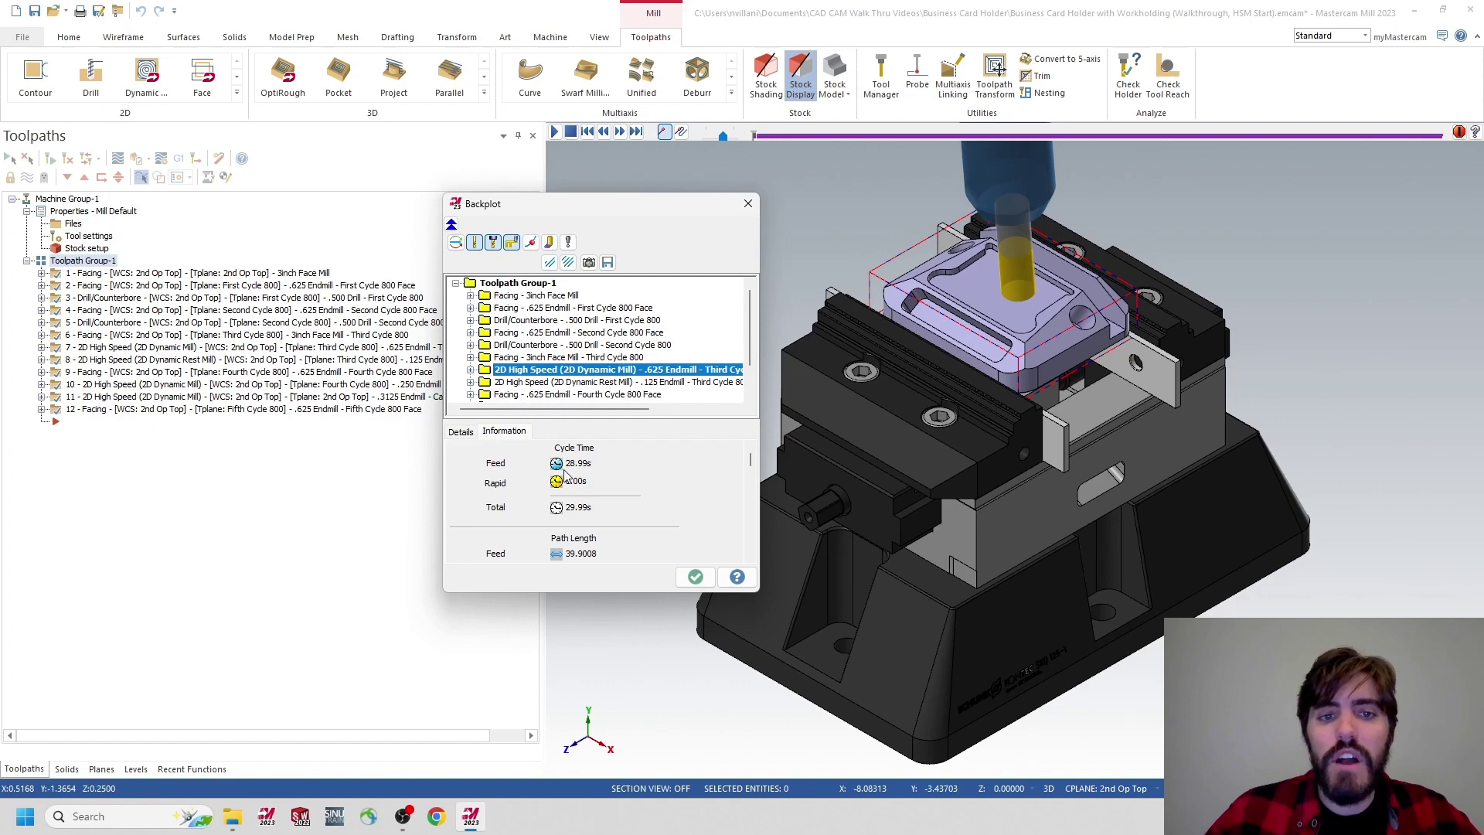
click(579, 384)
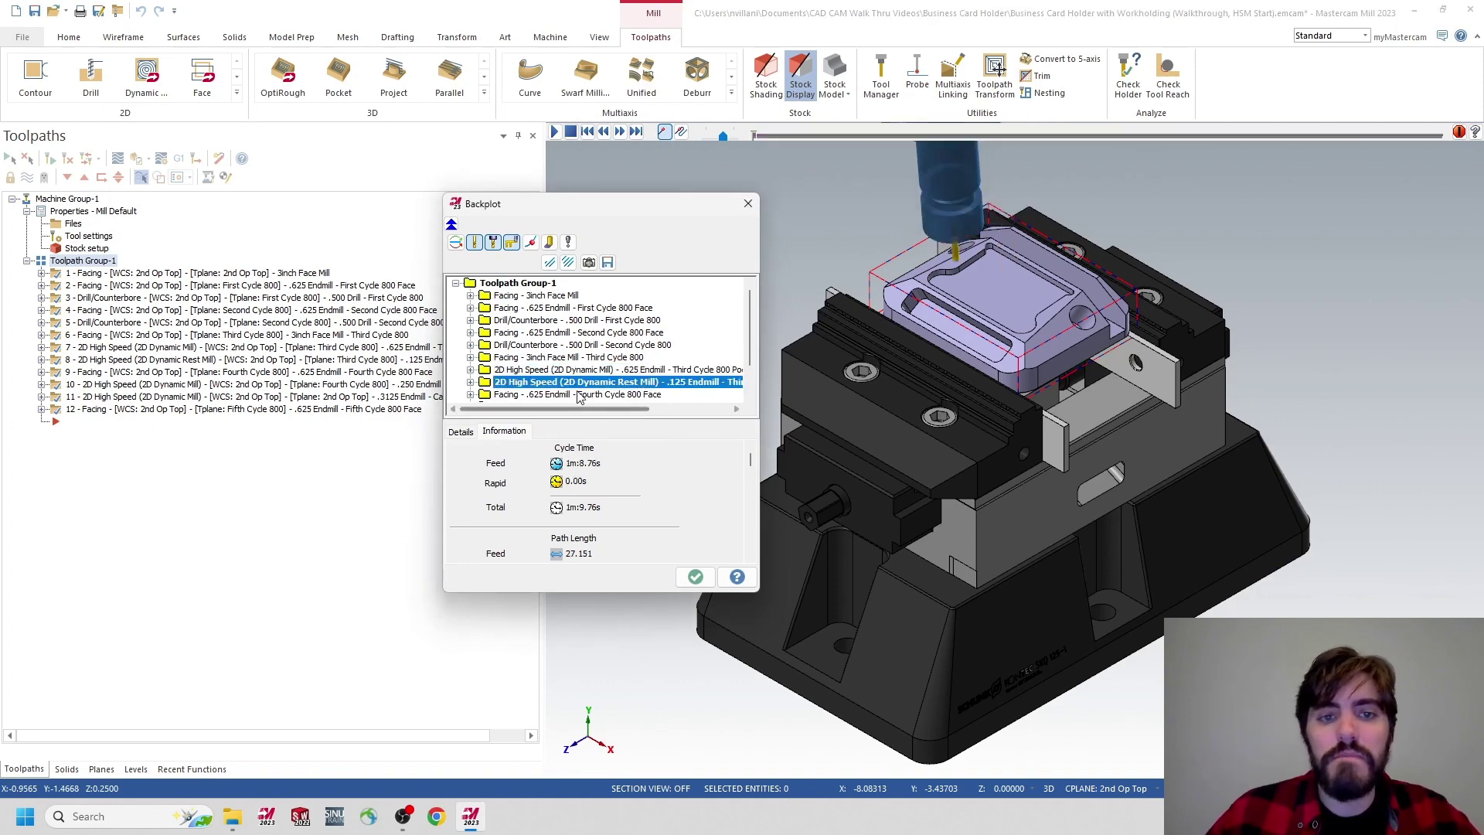
scroll(578, 396, down, 1)
click(579, 369)
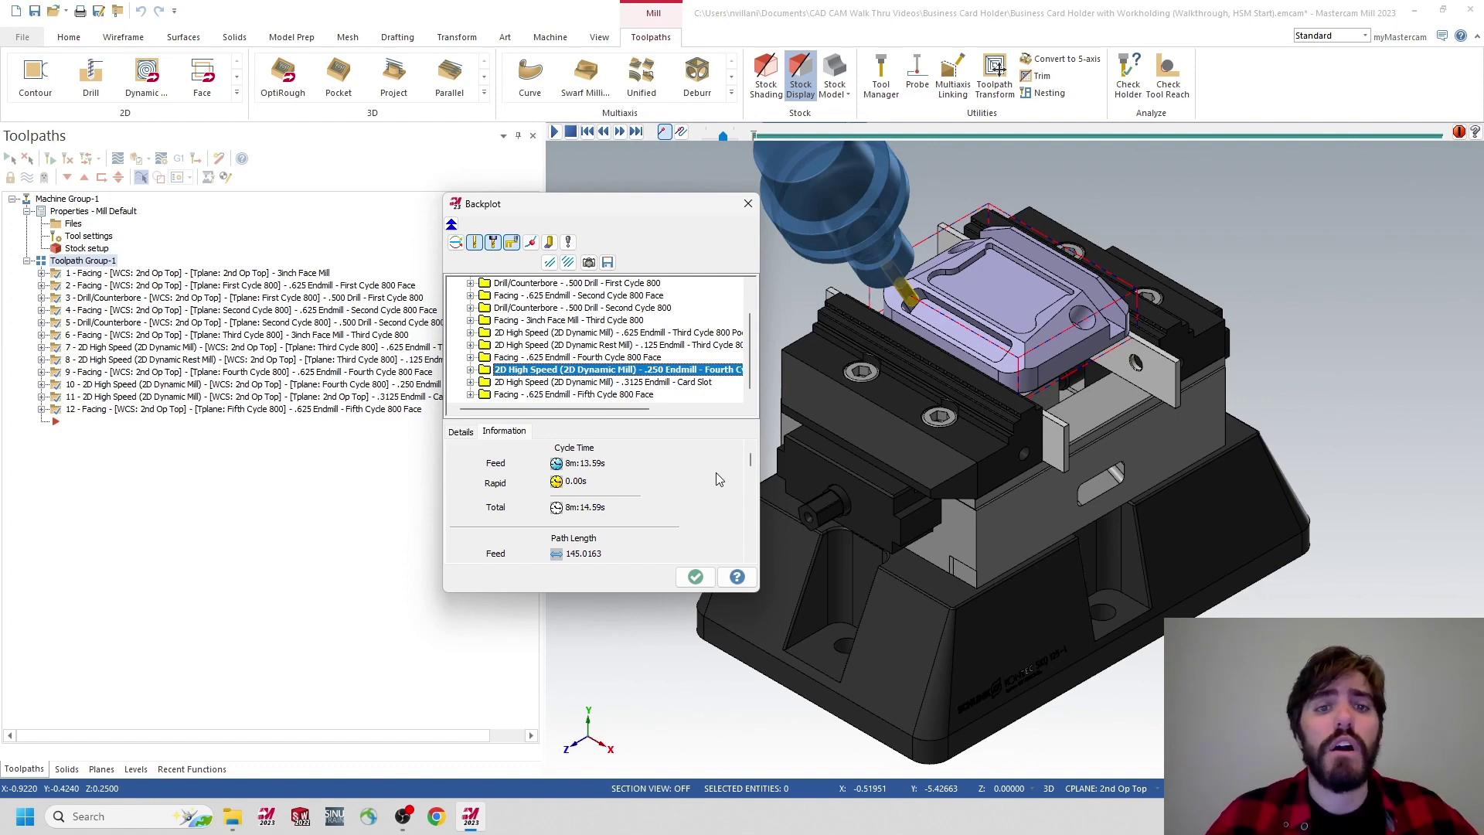
click(650, 383)
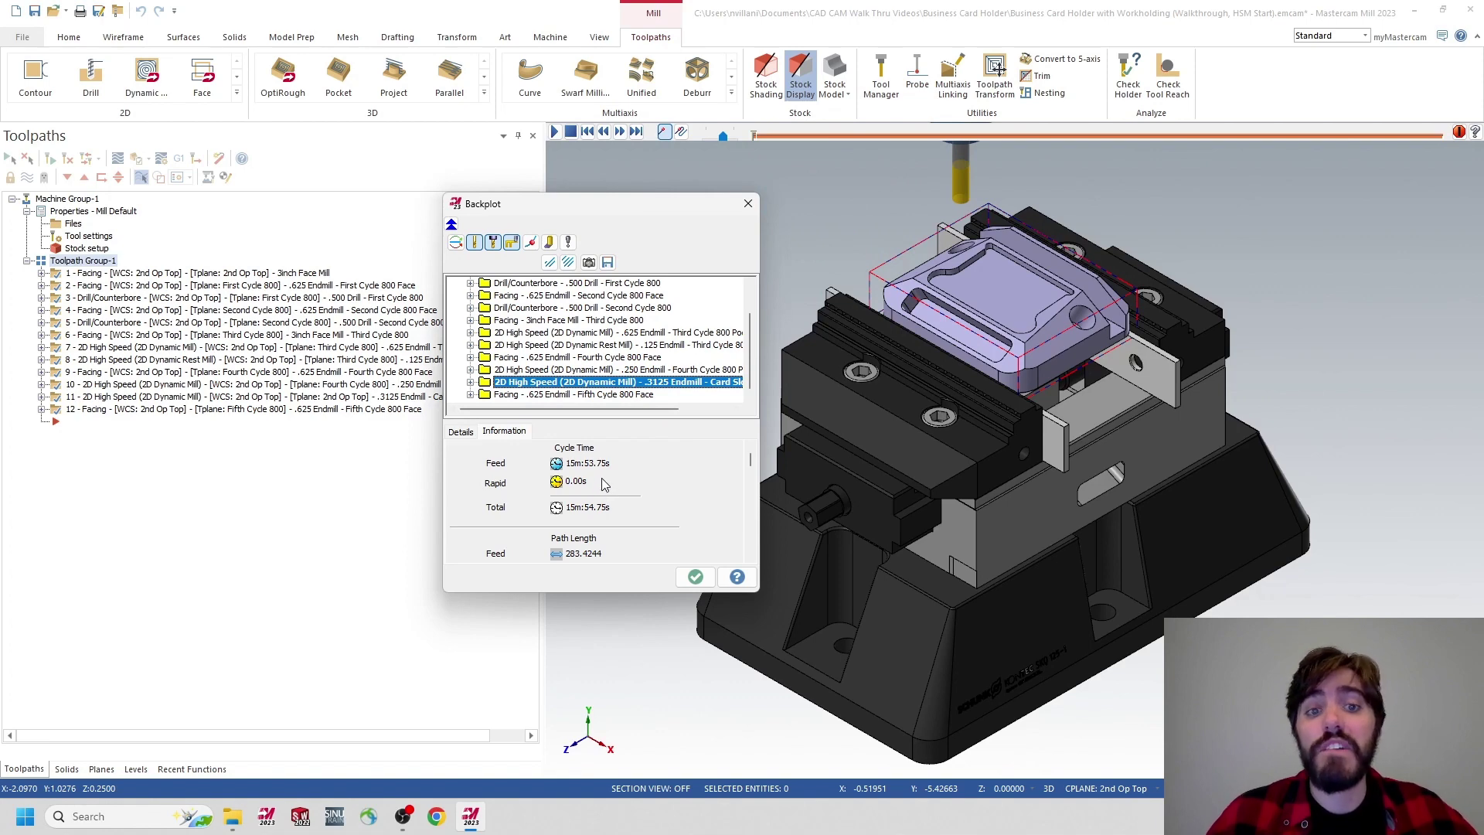
Select the .250 endmill Fourth Cycle 800 pocket and .3125 endmill card slot operations together to examine their combined cycle time.
click(643, 372)
shift+click(639, 382)
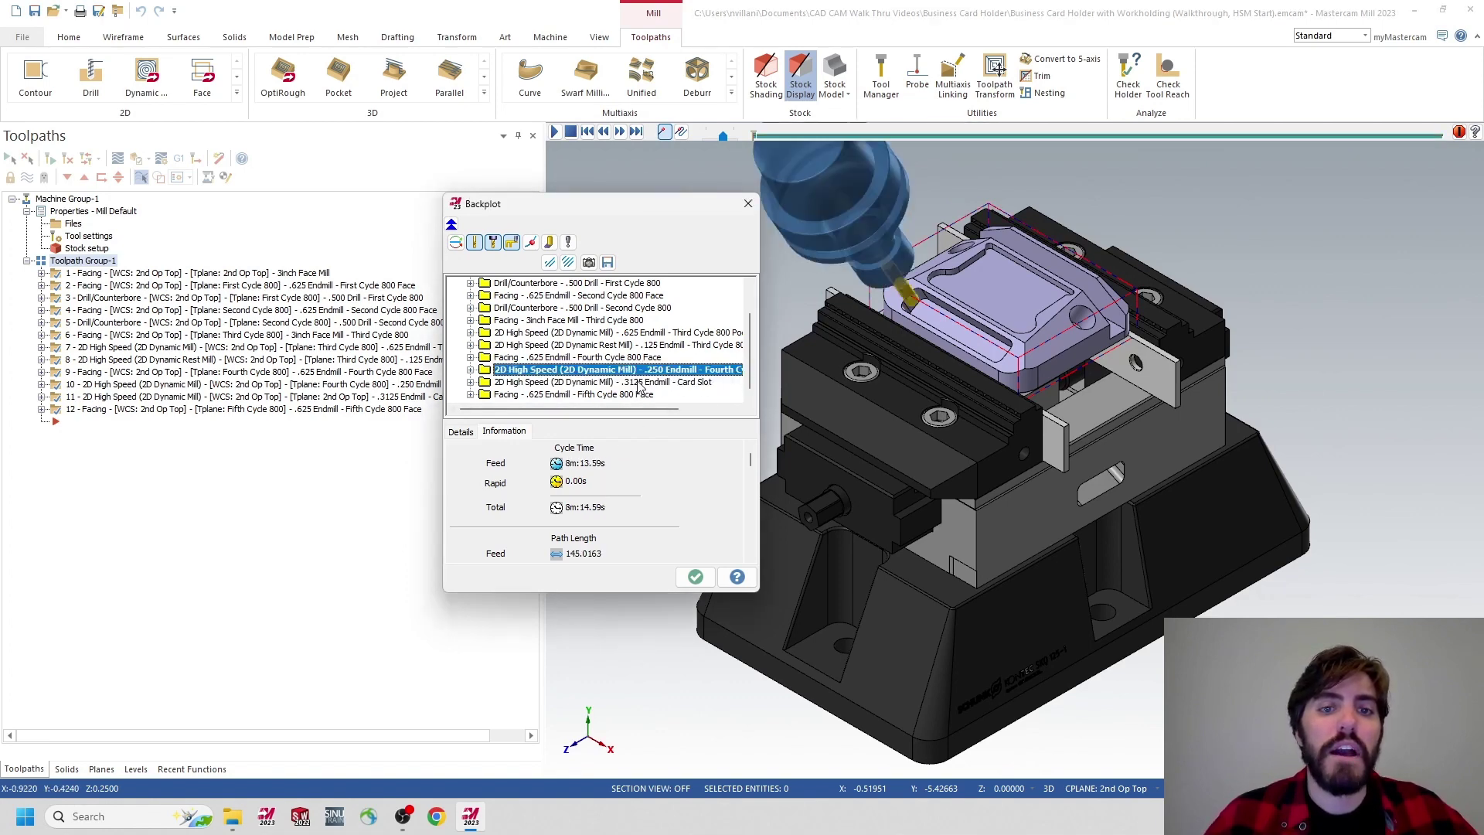
ctrl+click(635, 383)
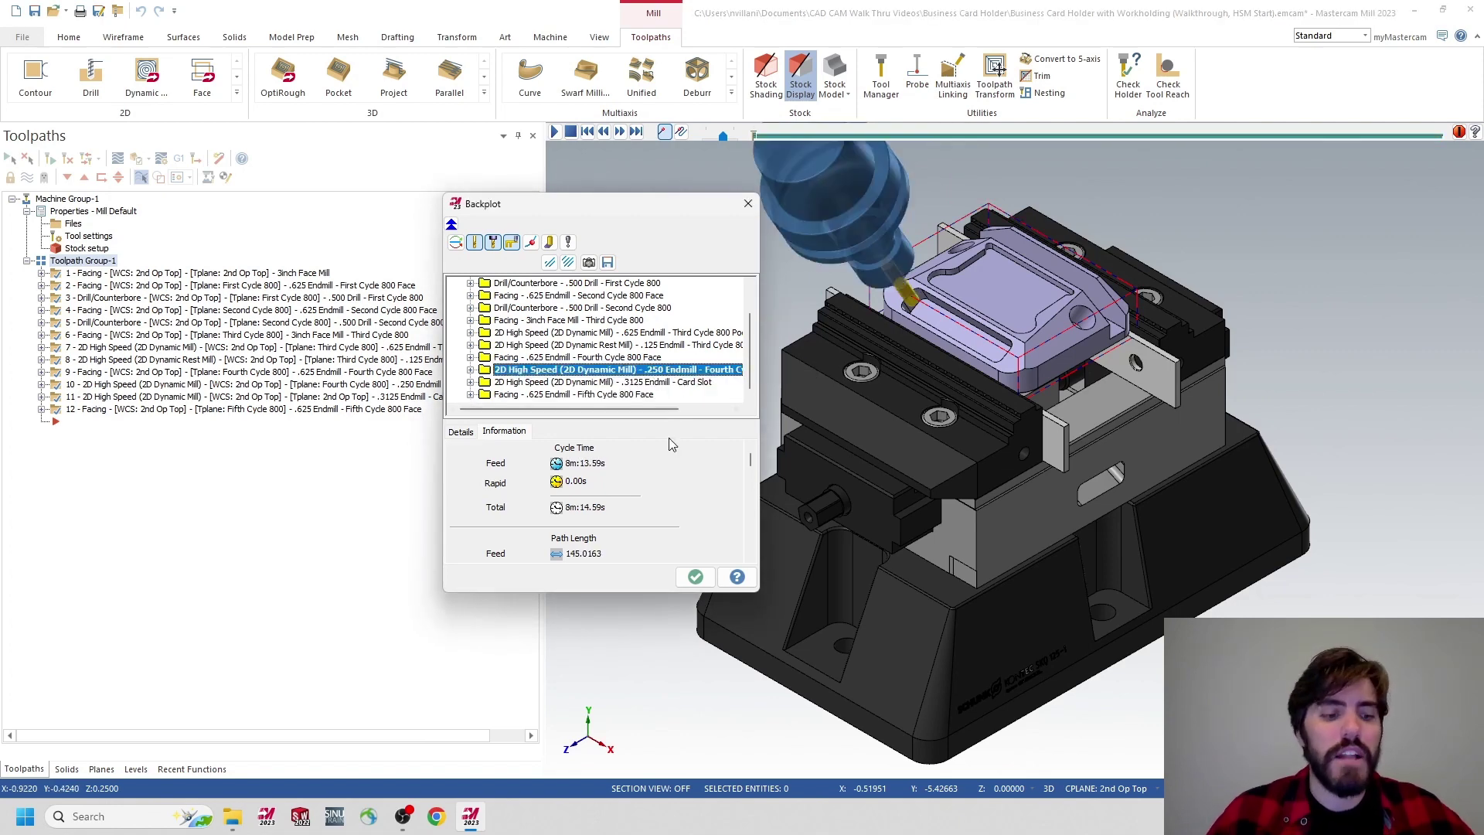
click(664, 382)
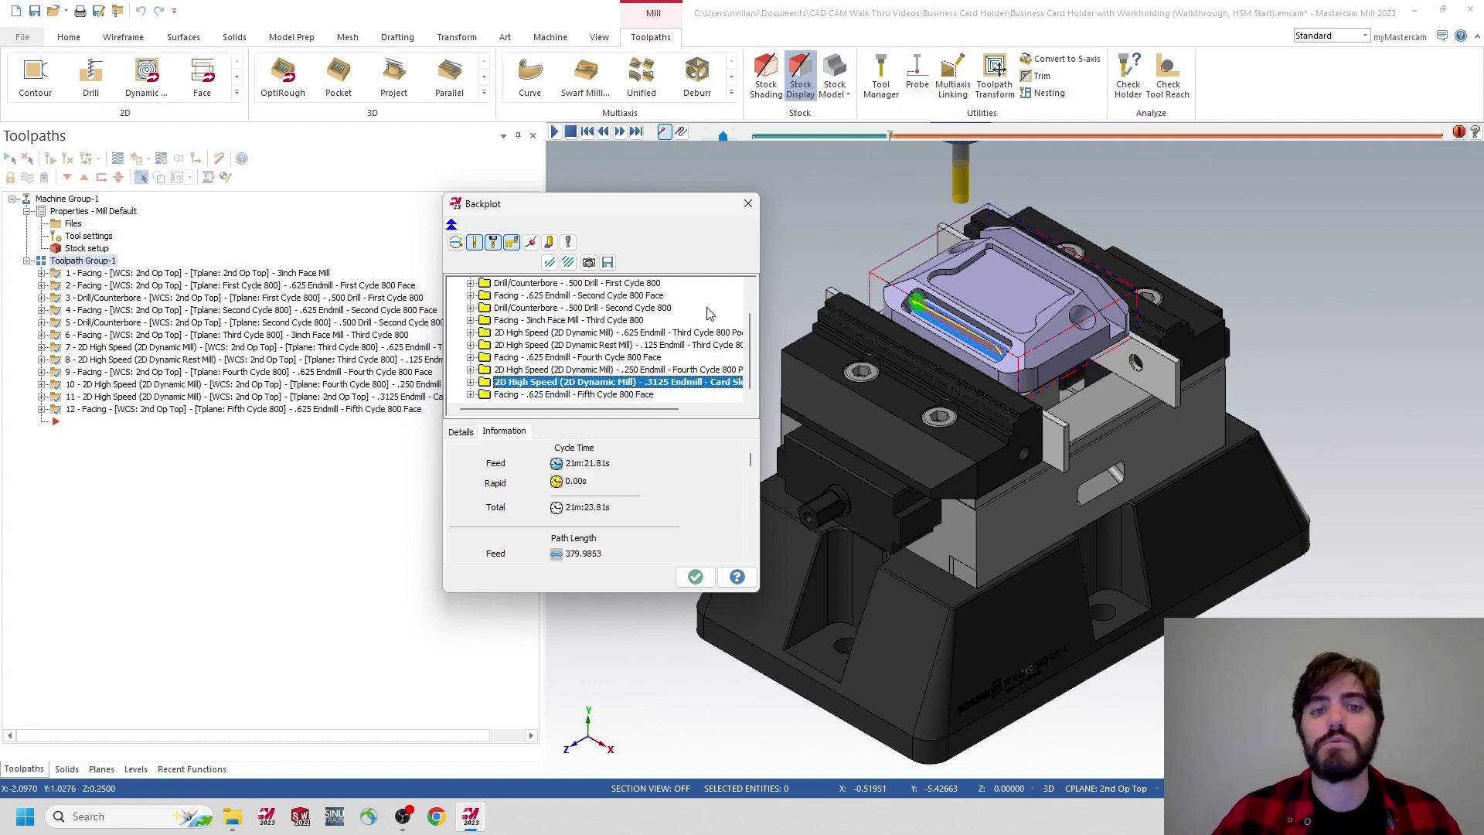
Compare the separate cycle times of the Fourth Cycle 800 face, .250 endmill pocket and .3125 endmill card slot operations.
click(645, 357)
click(648, 370)
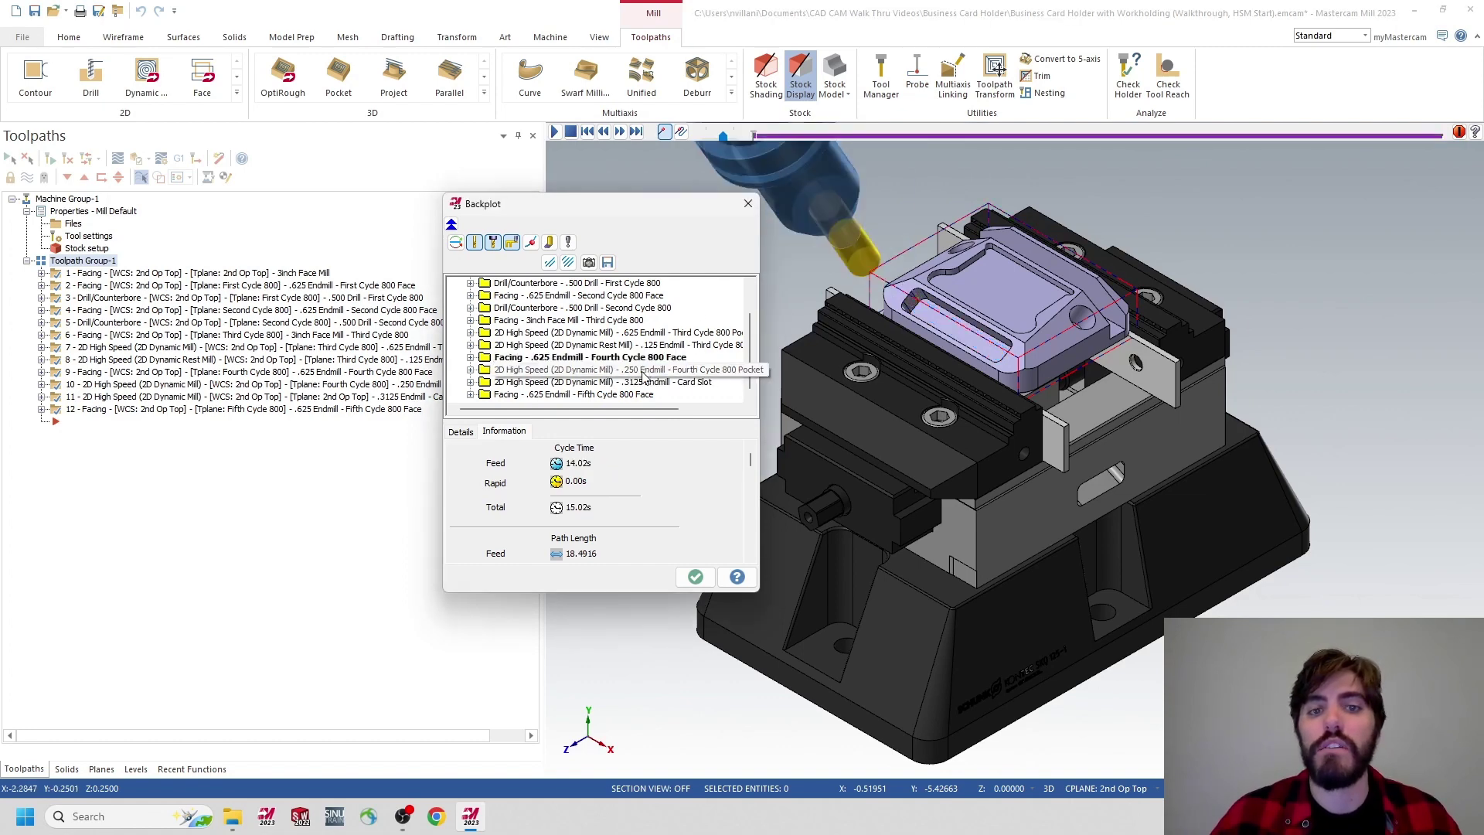
click(656, 381)
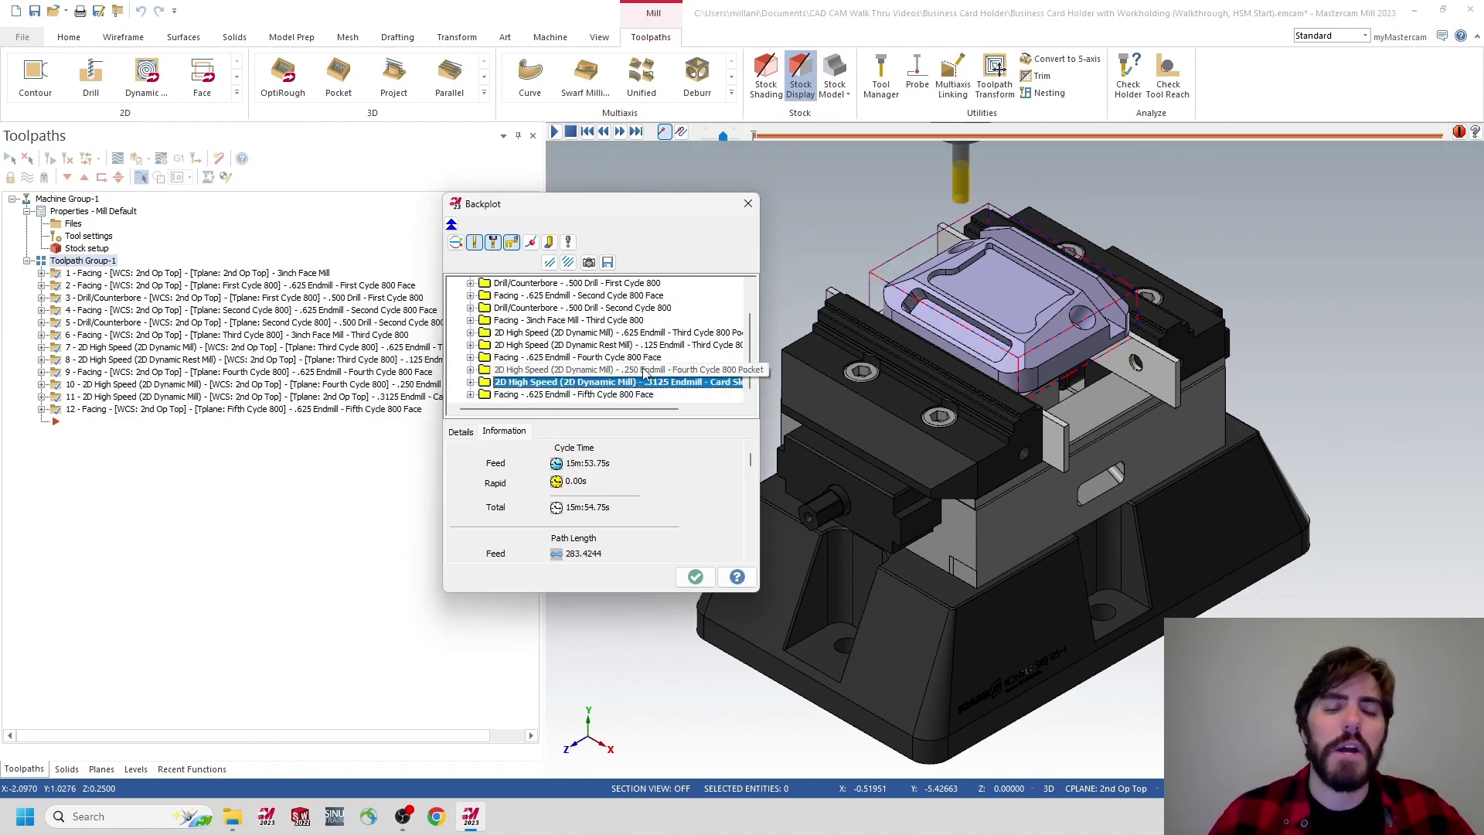
click(653, 371)
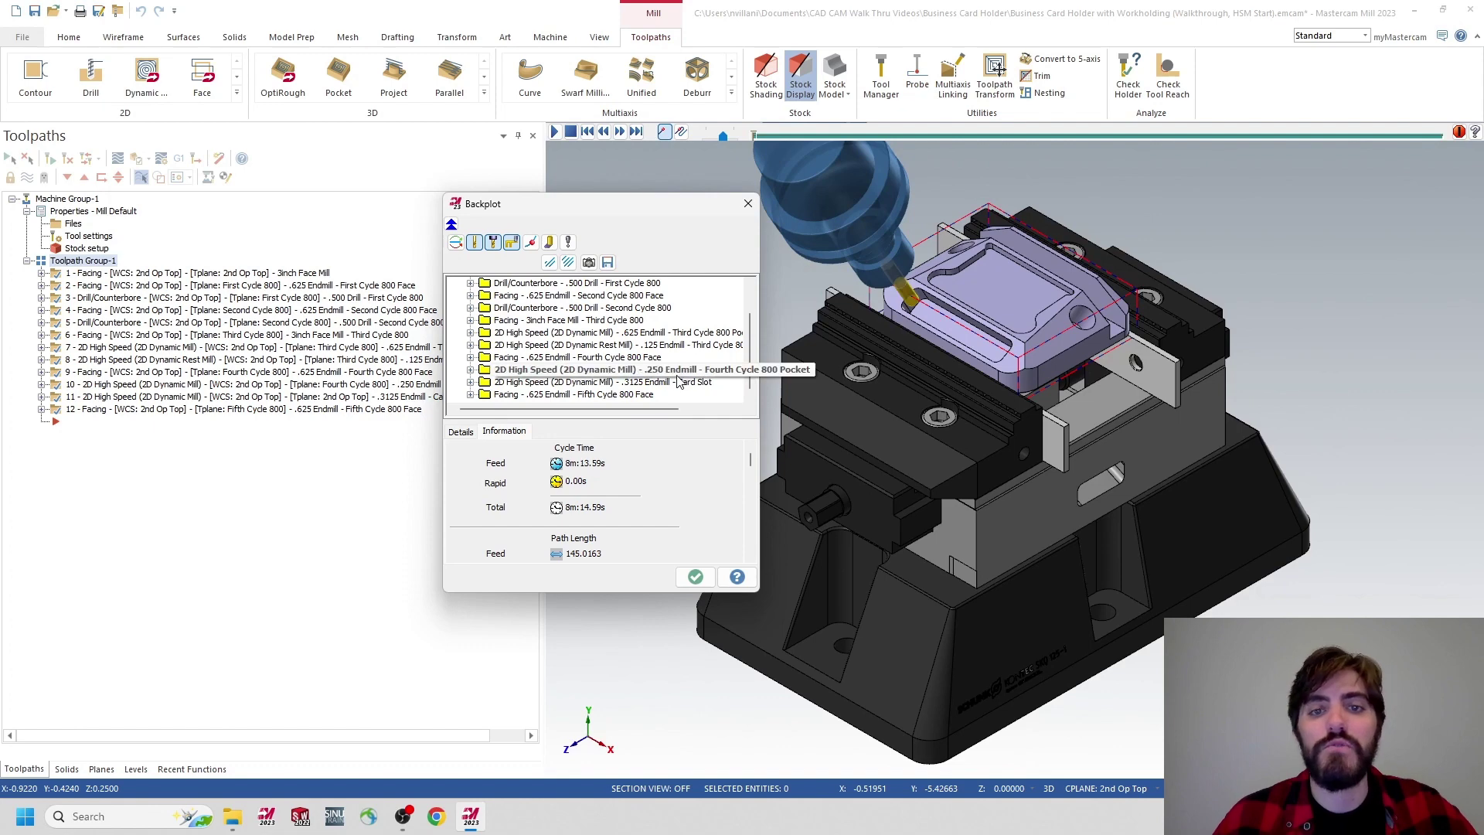
click(584, 383)
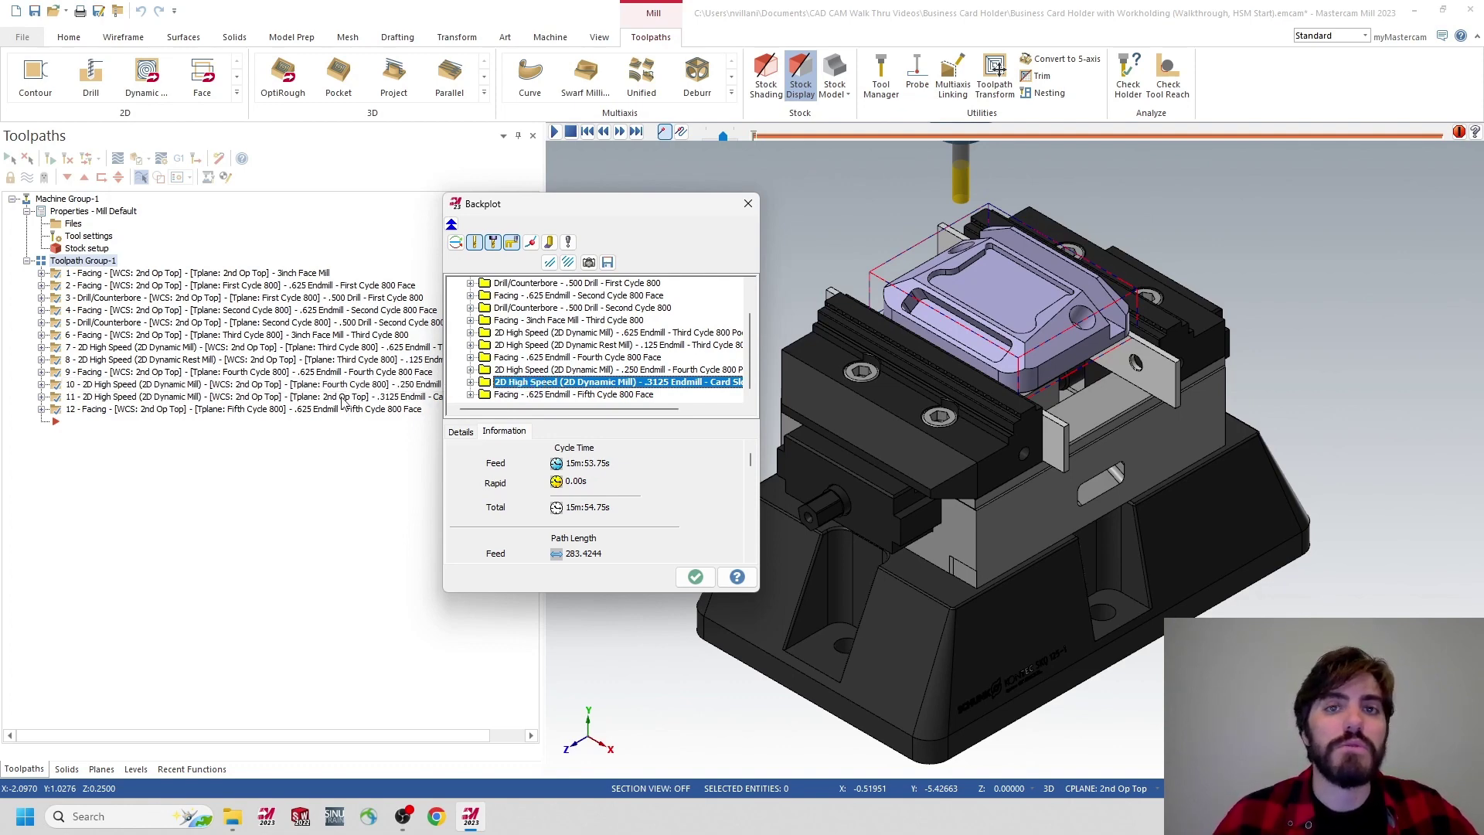
Close Backplot and review the tool, depth cut and linking parameters of the .250 endmill Fourth Cycle 800 pocket operation.
click(747, 203)
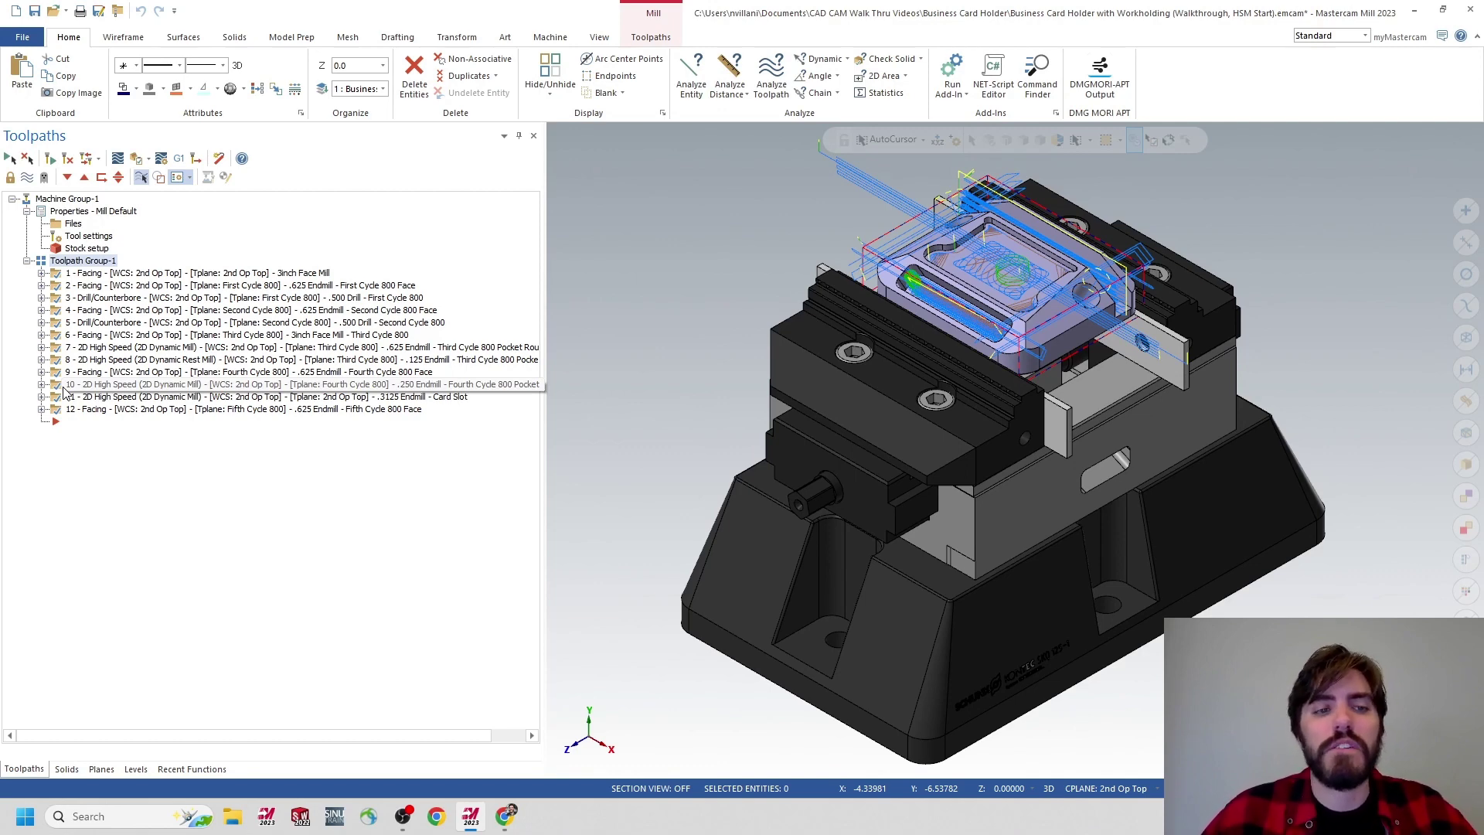
click(110, 387)
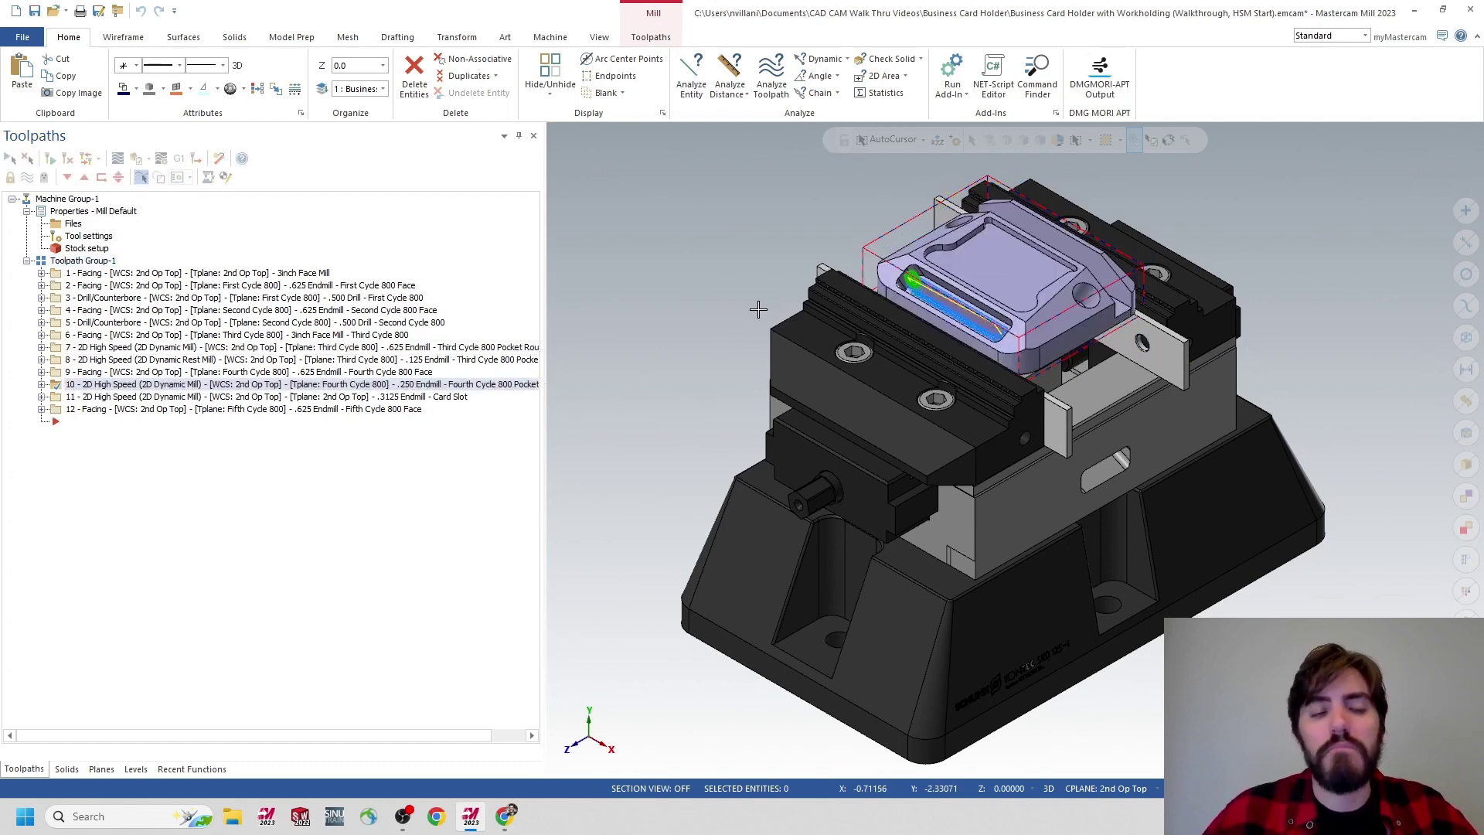
click(42, 384)
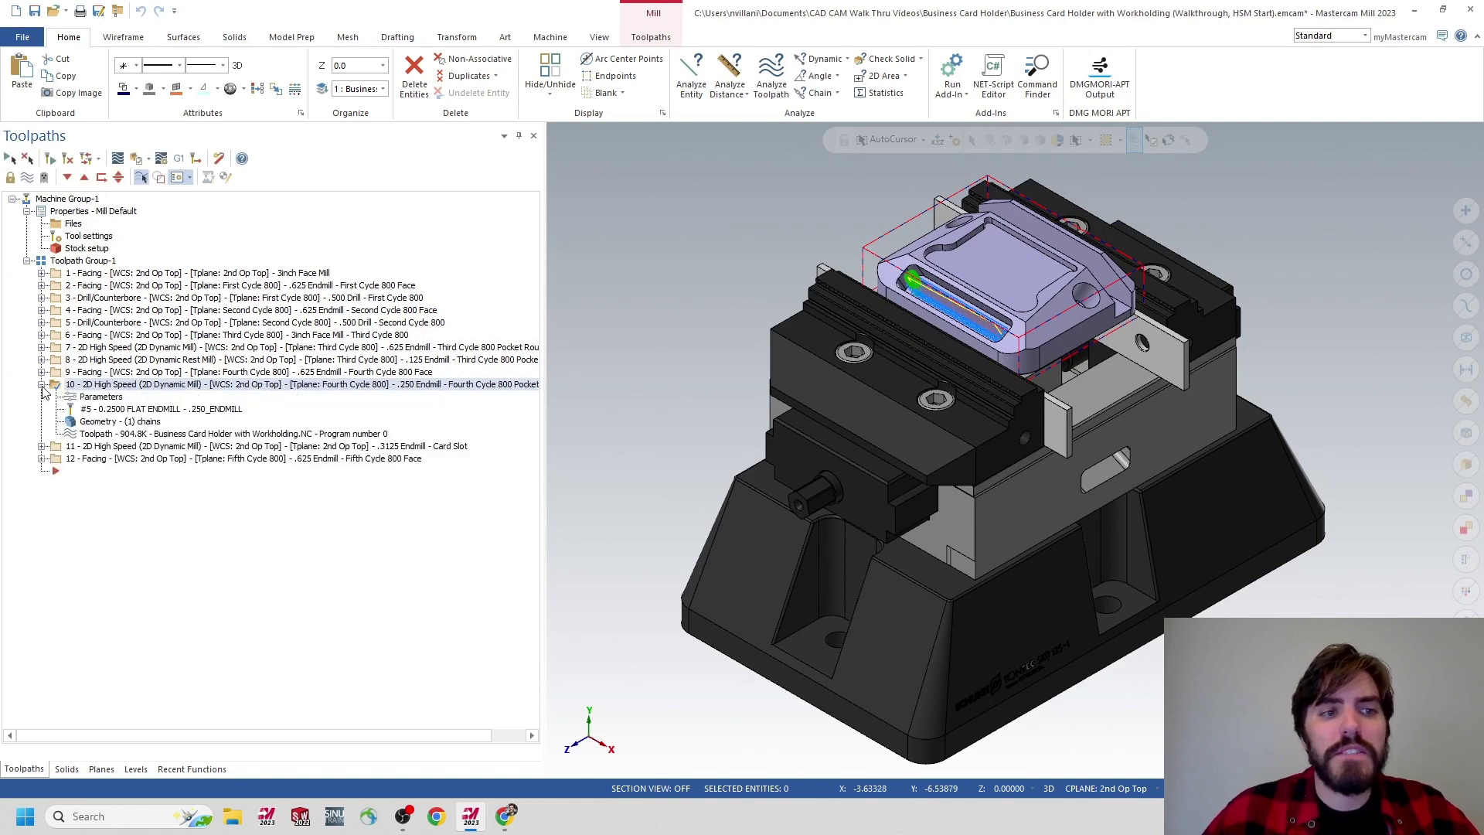
click(101, 397)
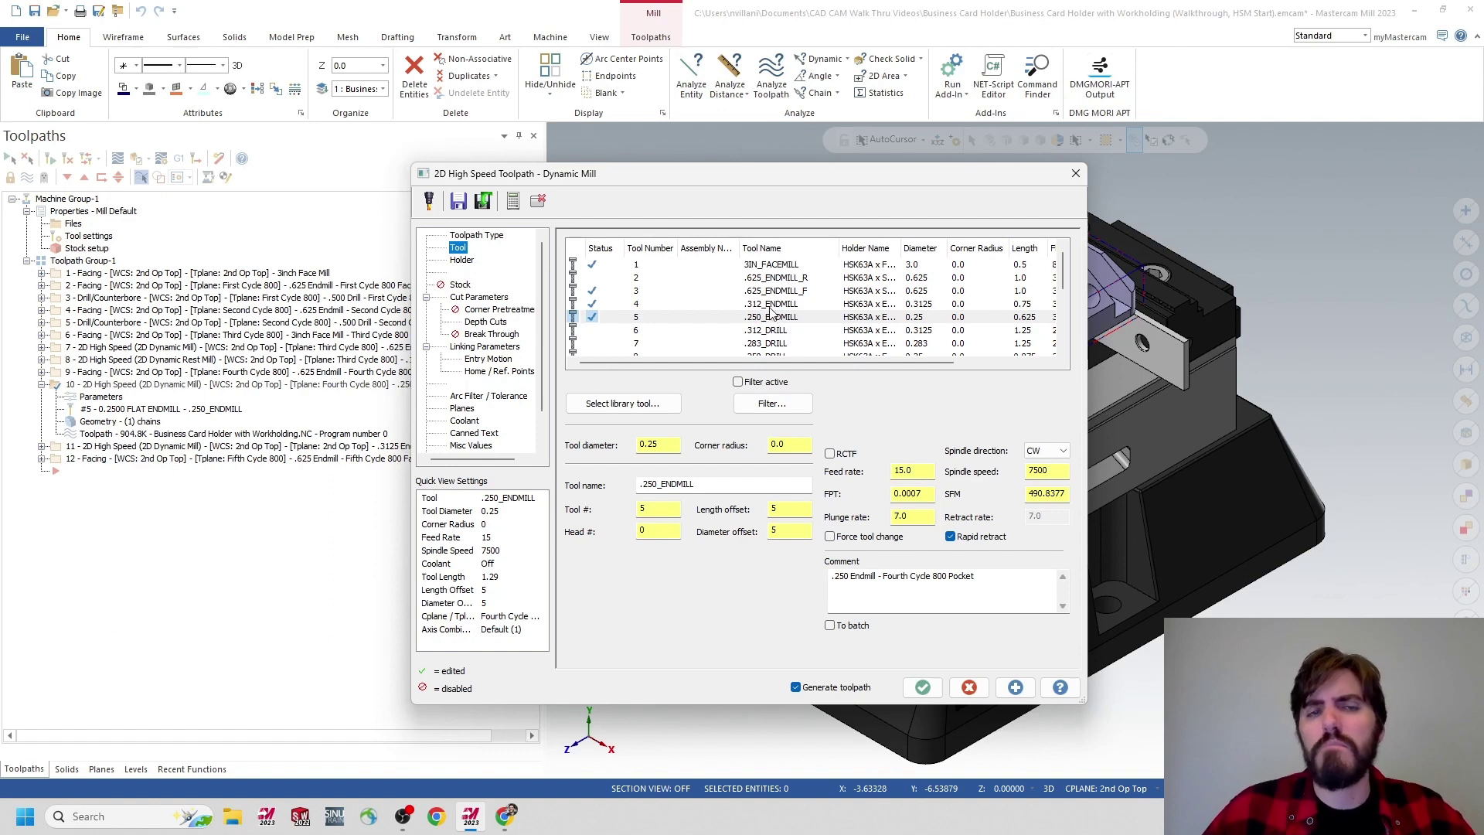
click(487, 323)
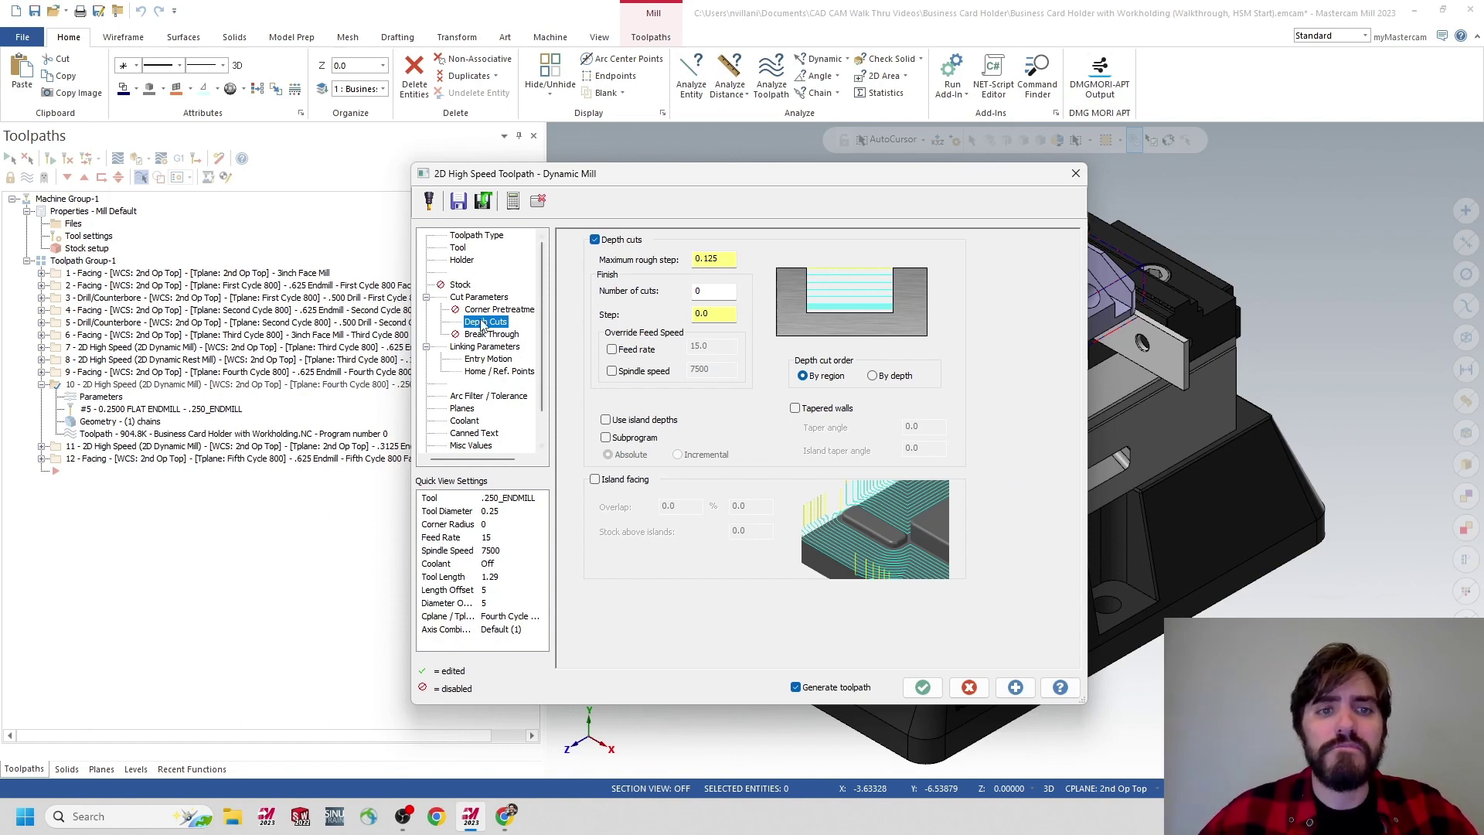
click(487, 347)
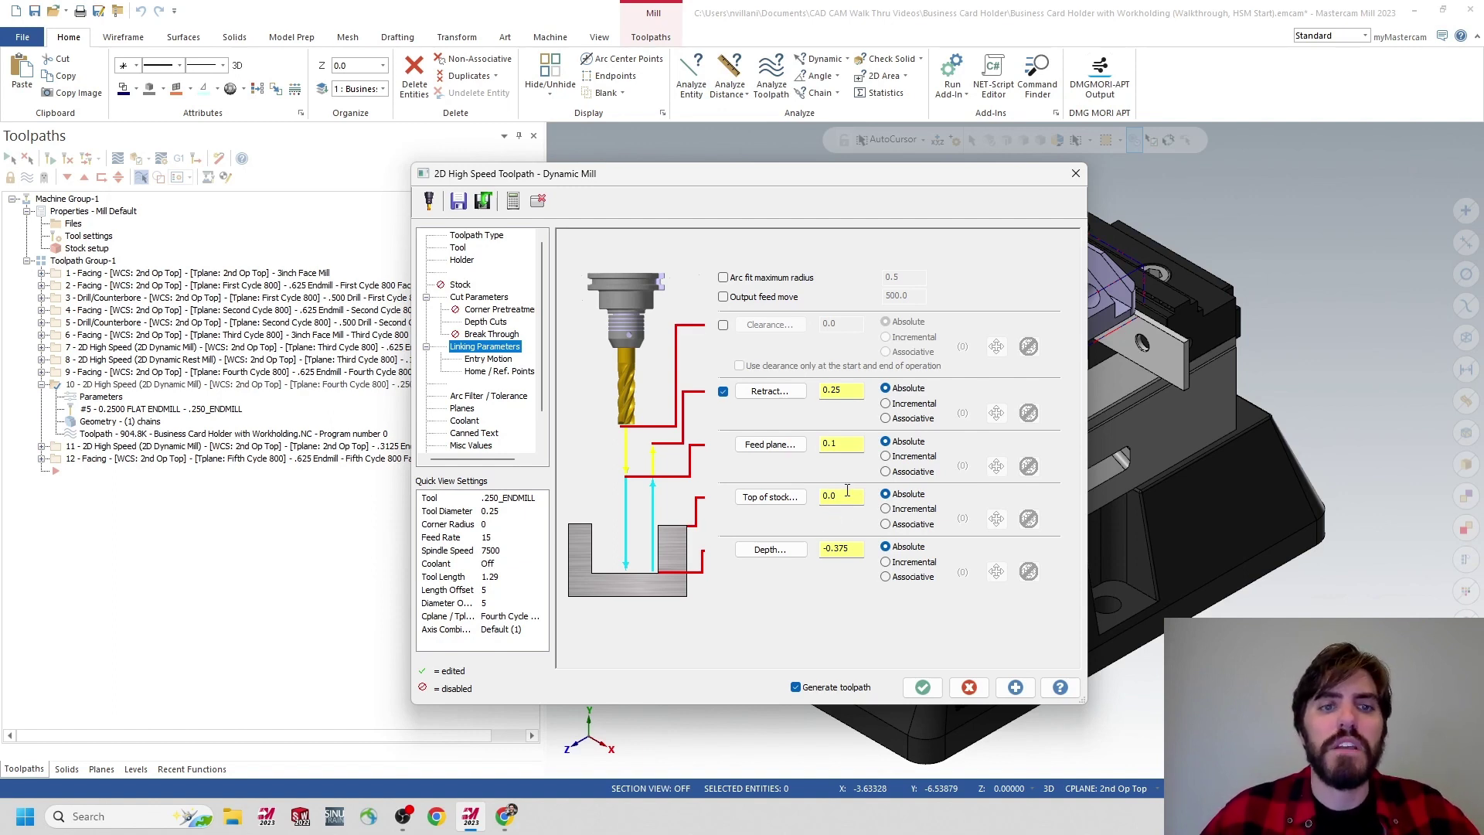
Assign the .312_ENDMILL tool to the Fourth Cycle 800 pocket operation and re-initialize its feeds and speeds.
click(459, 248)
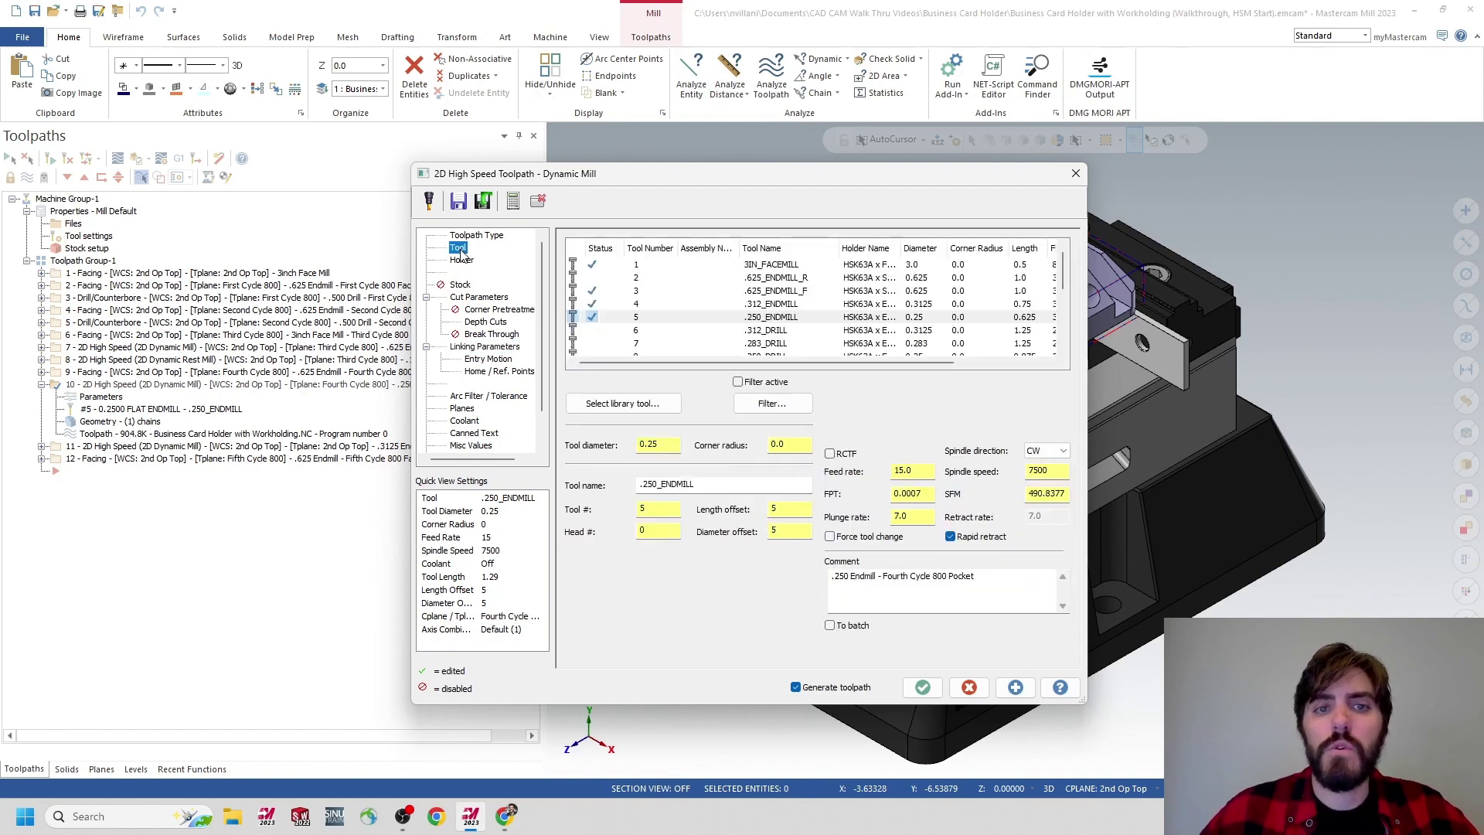
click(756, 304)
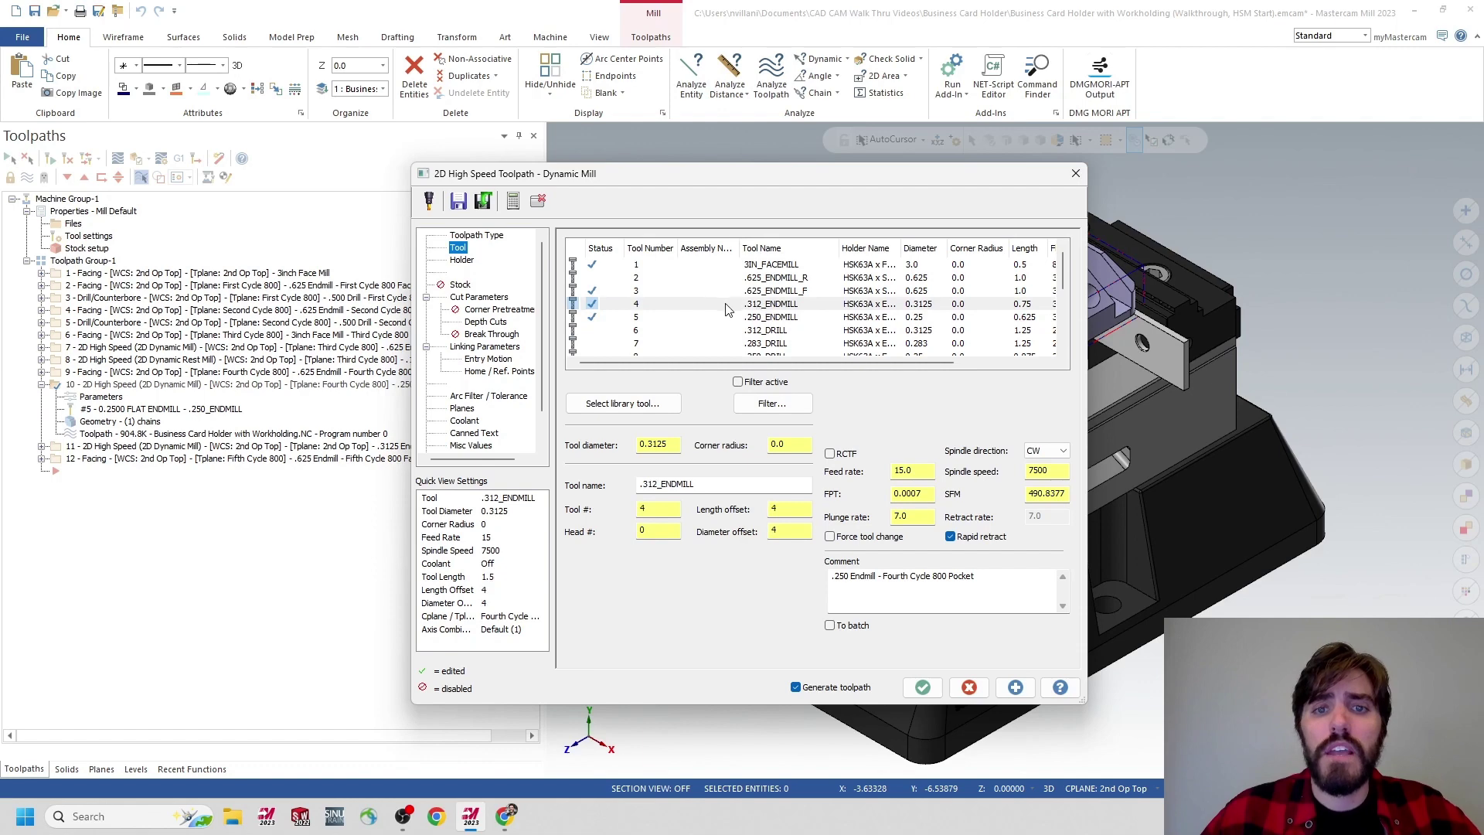
right_click(765, 310)
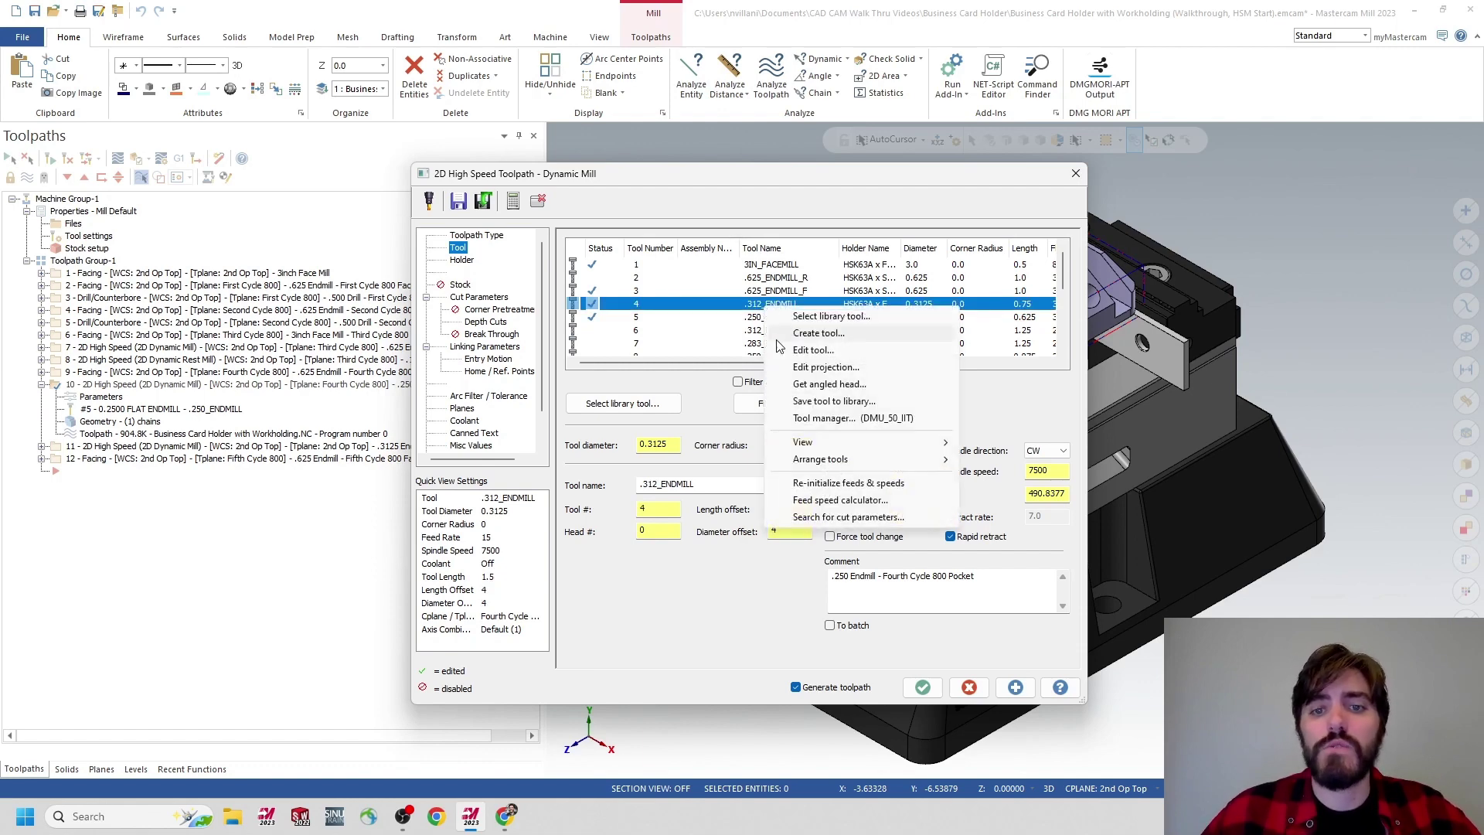
click(826, 484)
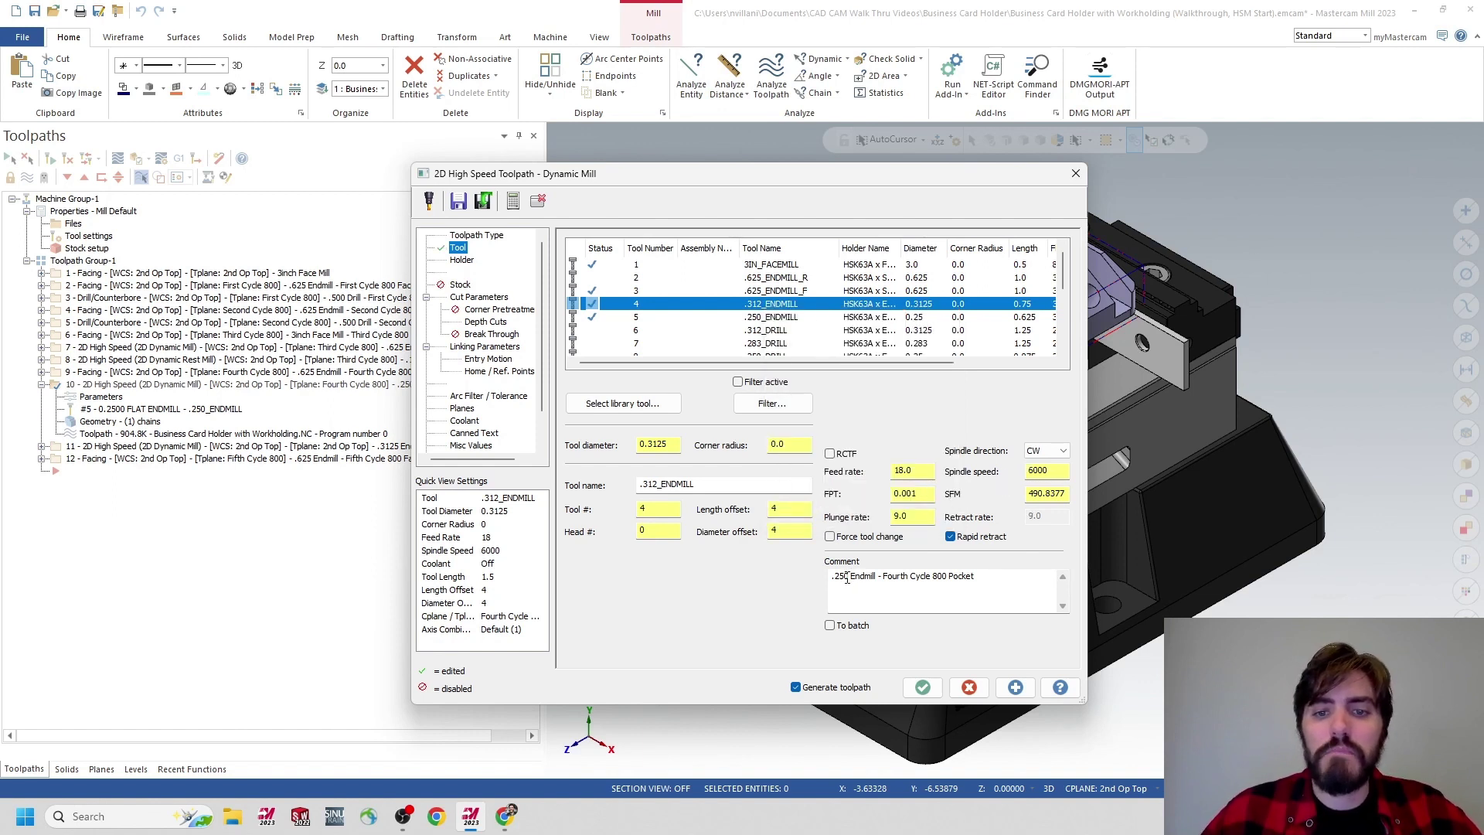
Change the operation's comment to ".3125 Endmill - Fourth Cycle 800 Pocket - Rough".
drag(845, 576, 827, 585)
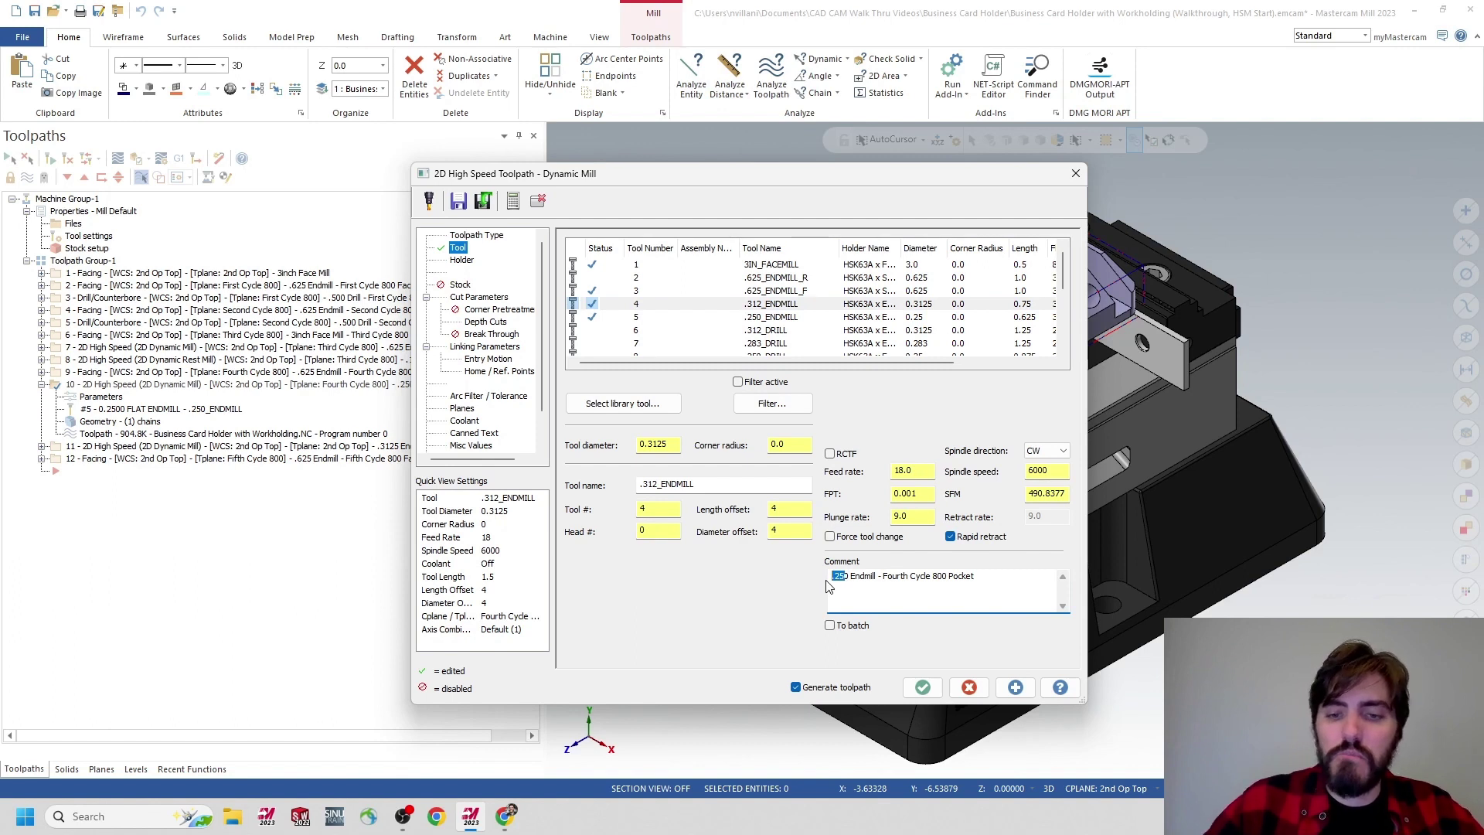
key(Delete)
key(Delete)
key(Delete)
text(.3125)
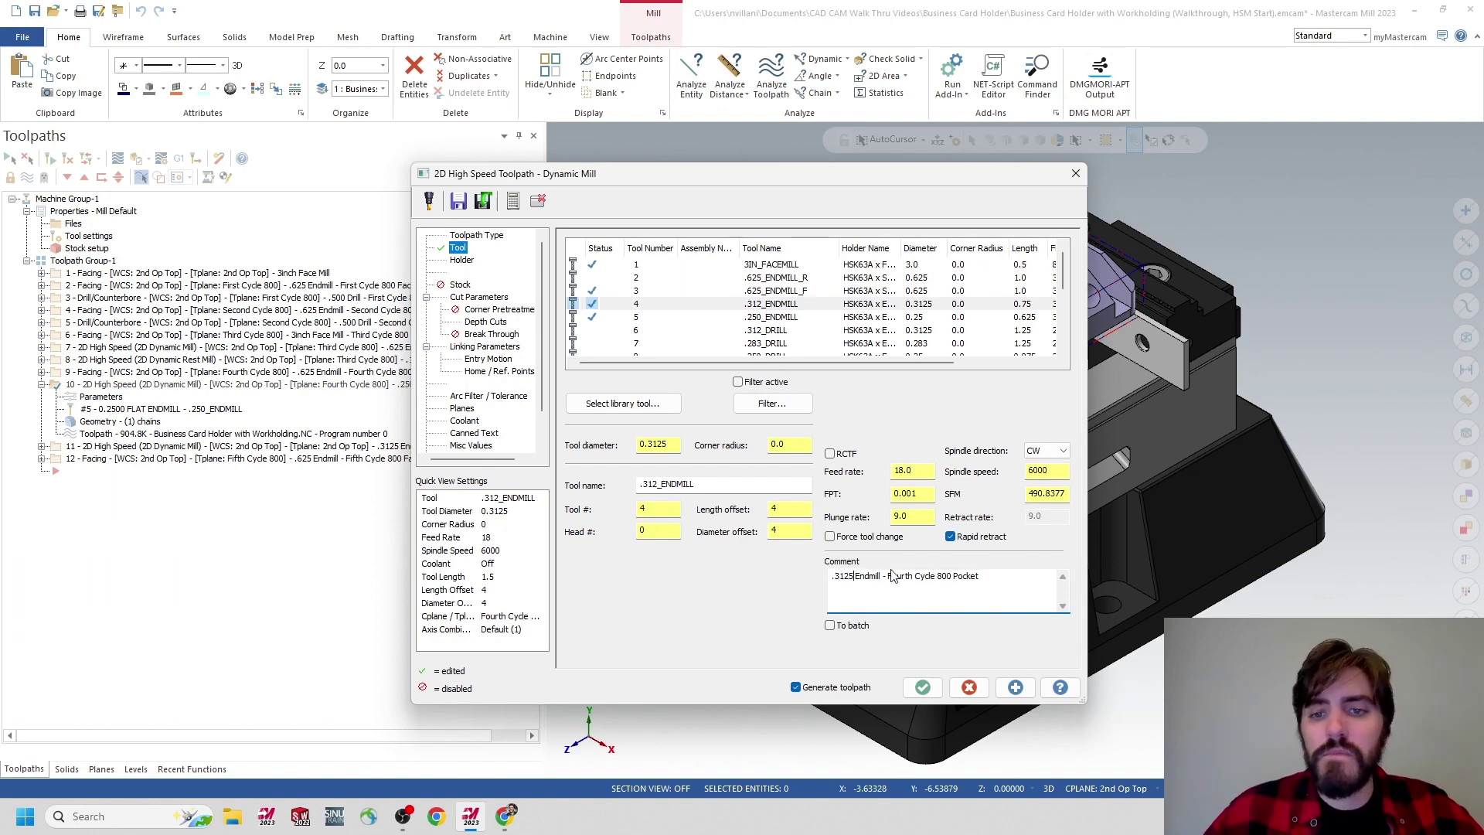
click(1009, 579)
text(- Rough)
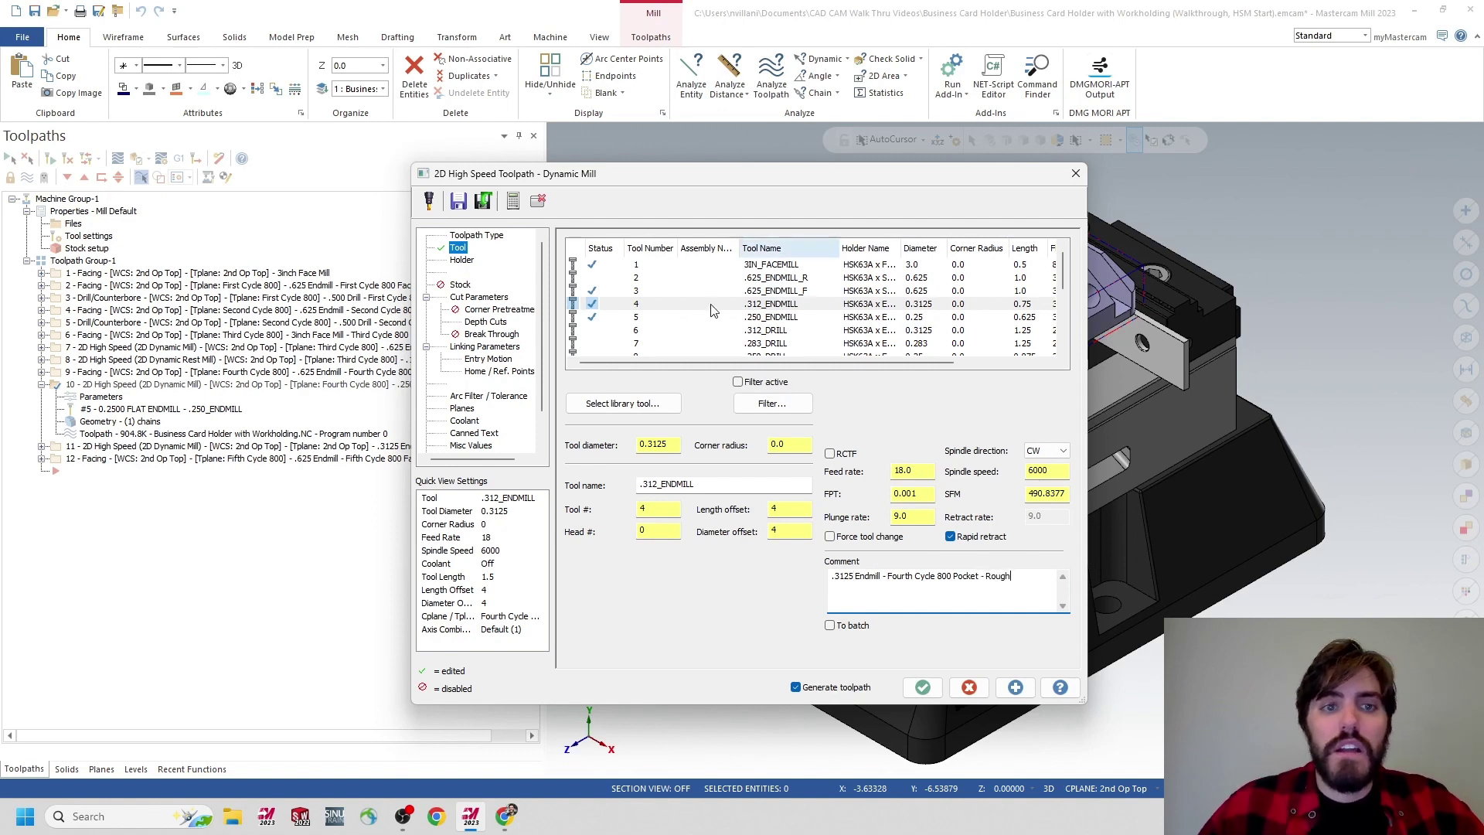
Set the pocket operation's stock to leave to 0.005 on both walls and floors.
click(479, 297)
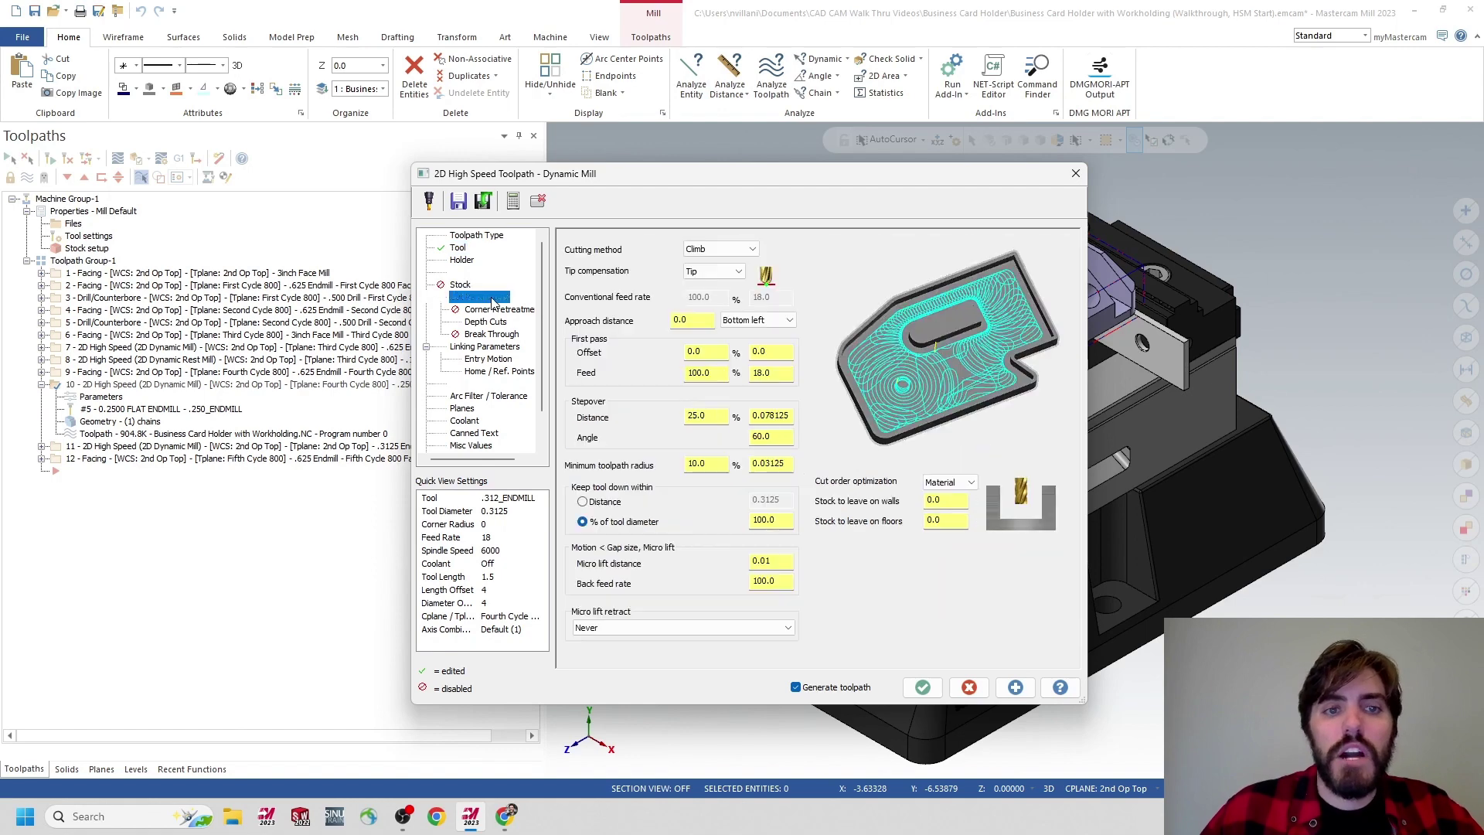
double_click(950, 502)
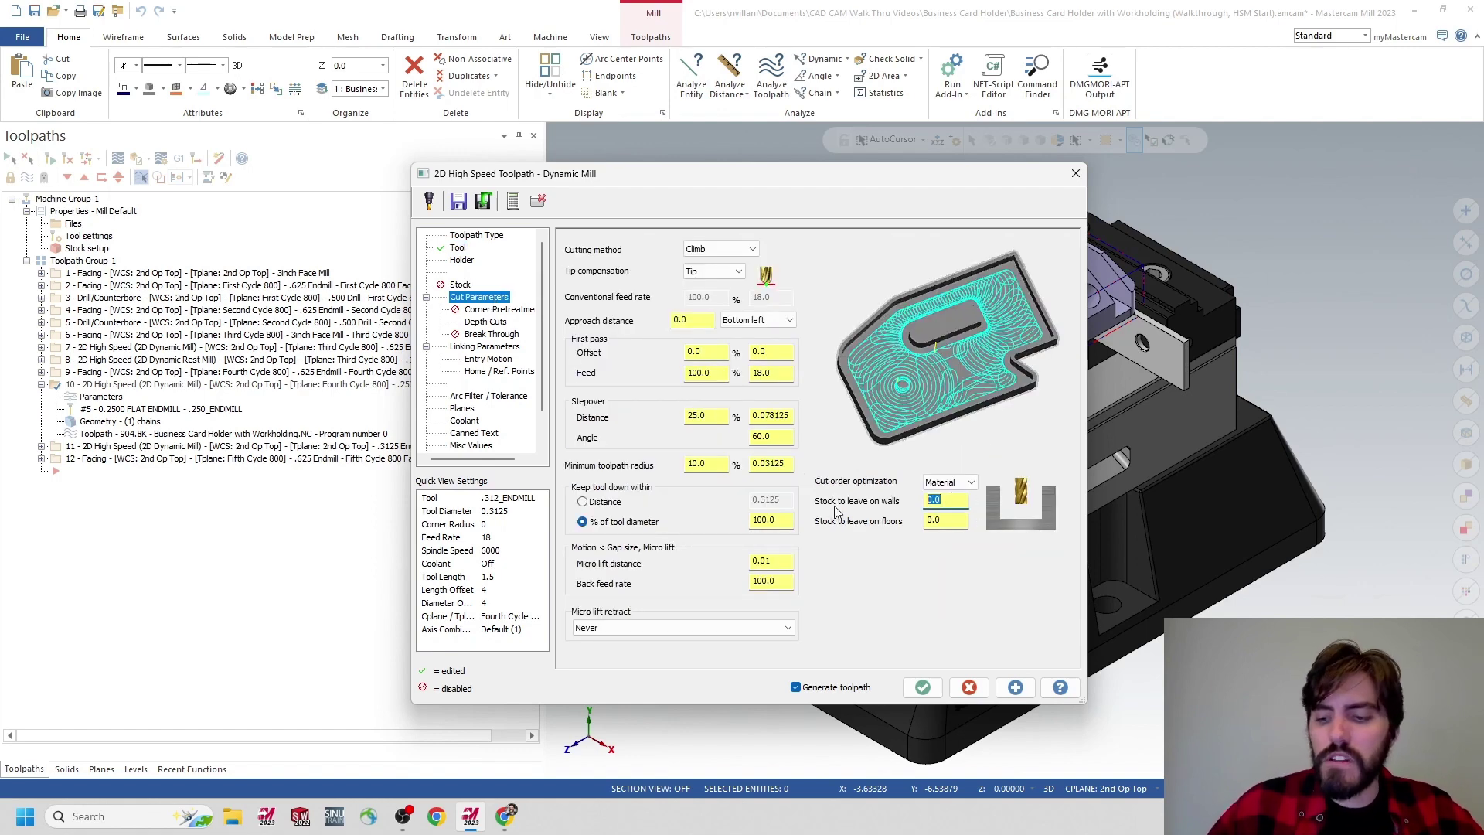
text(.005)
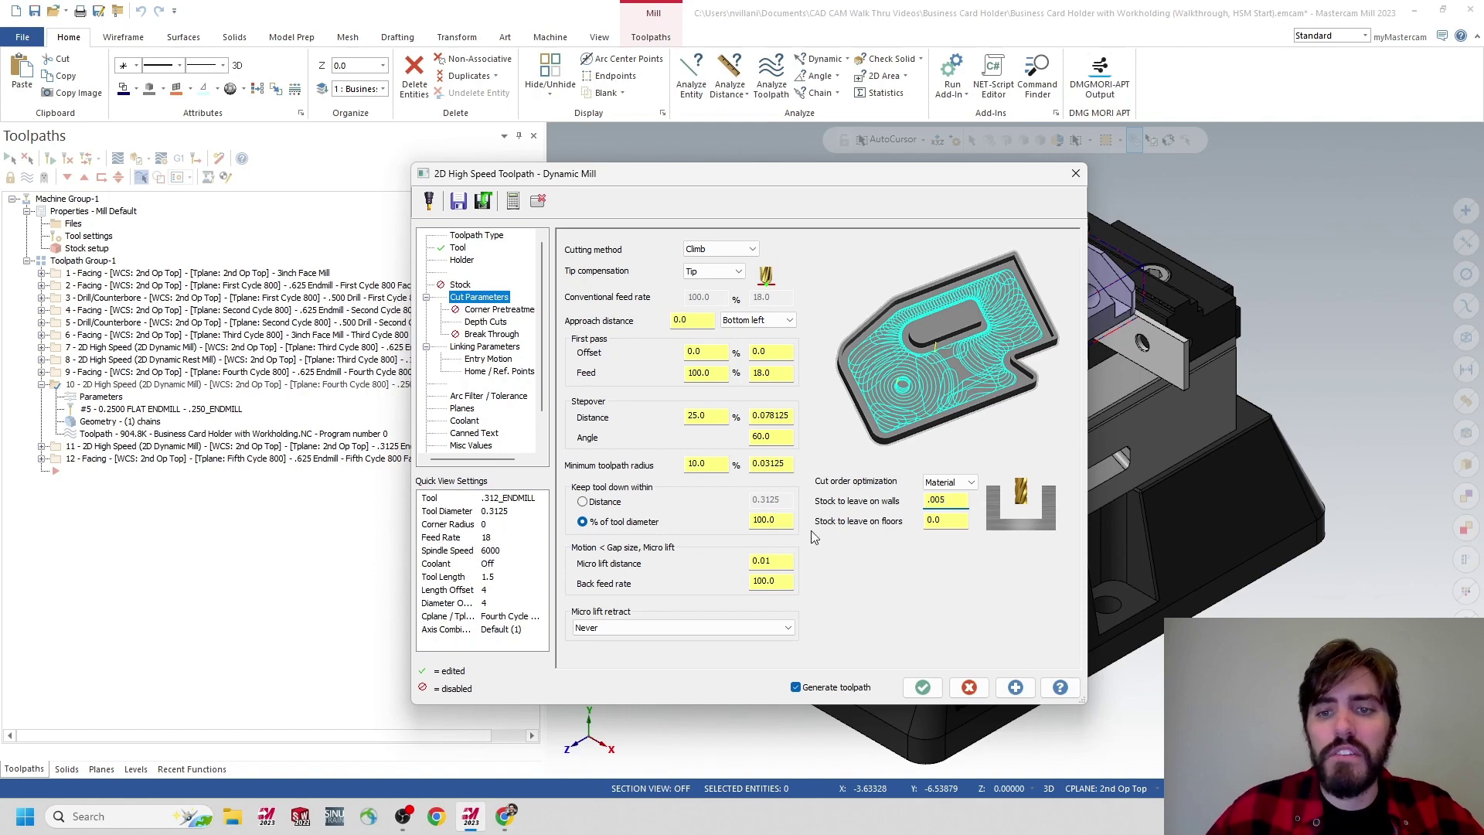
key(Tab)
text(.005)
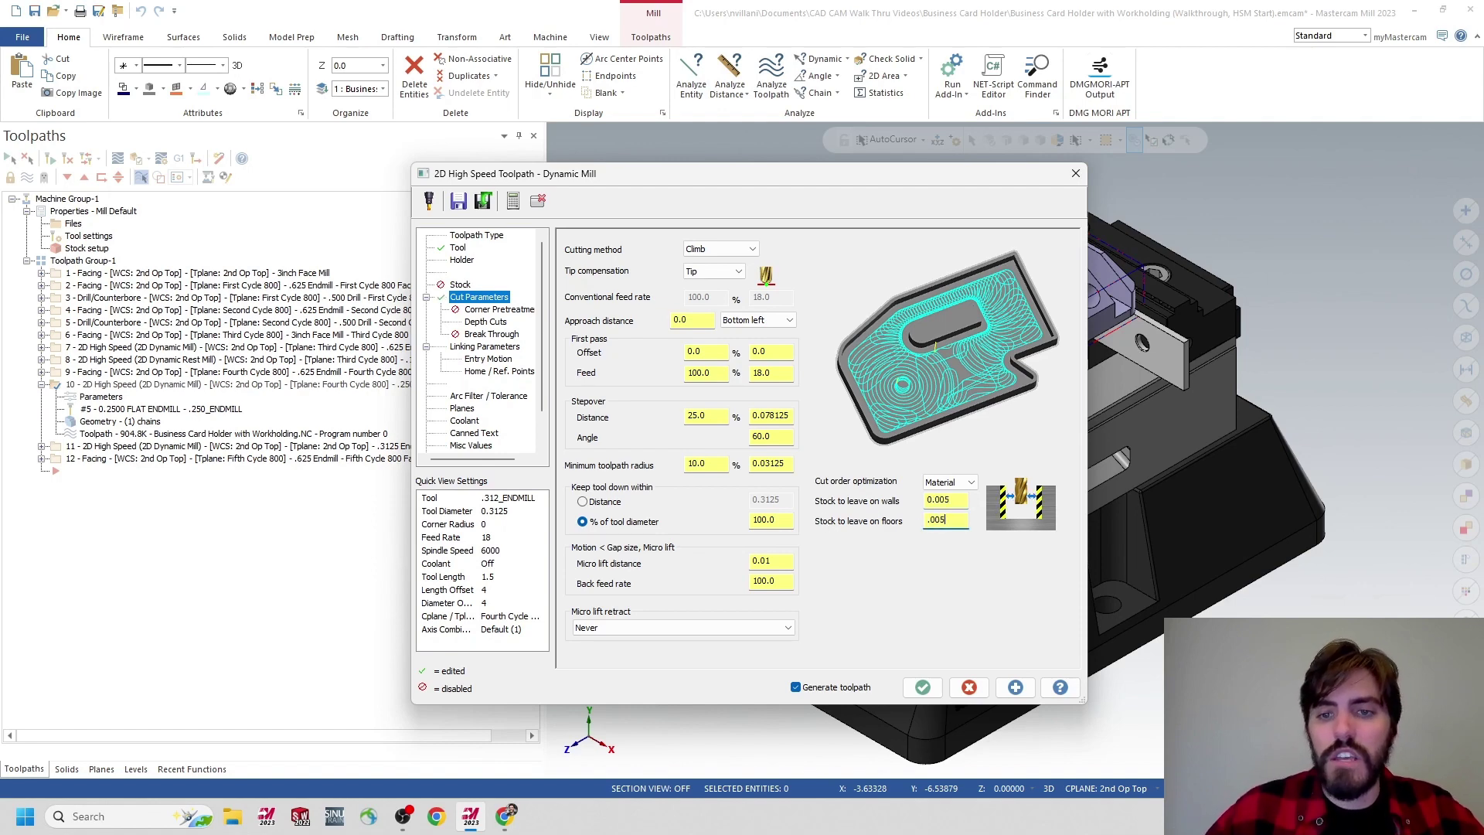
click(959, 499)
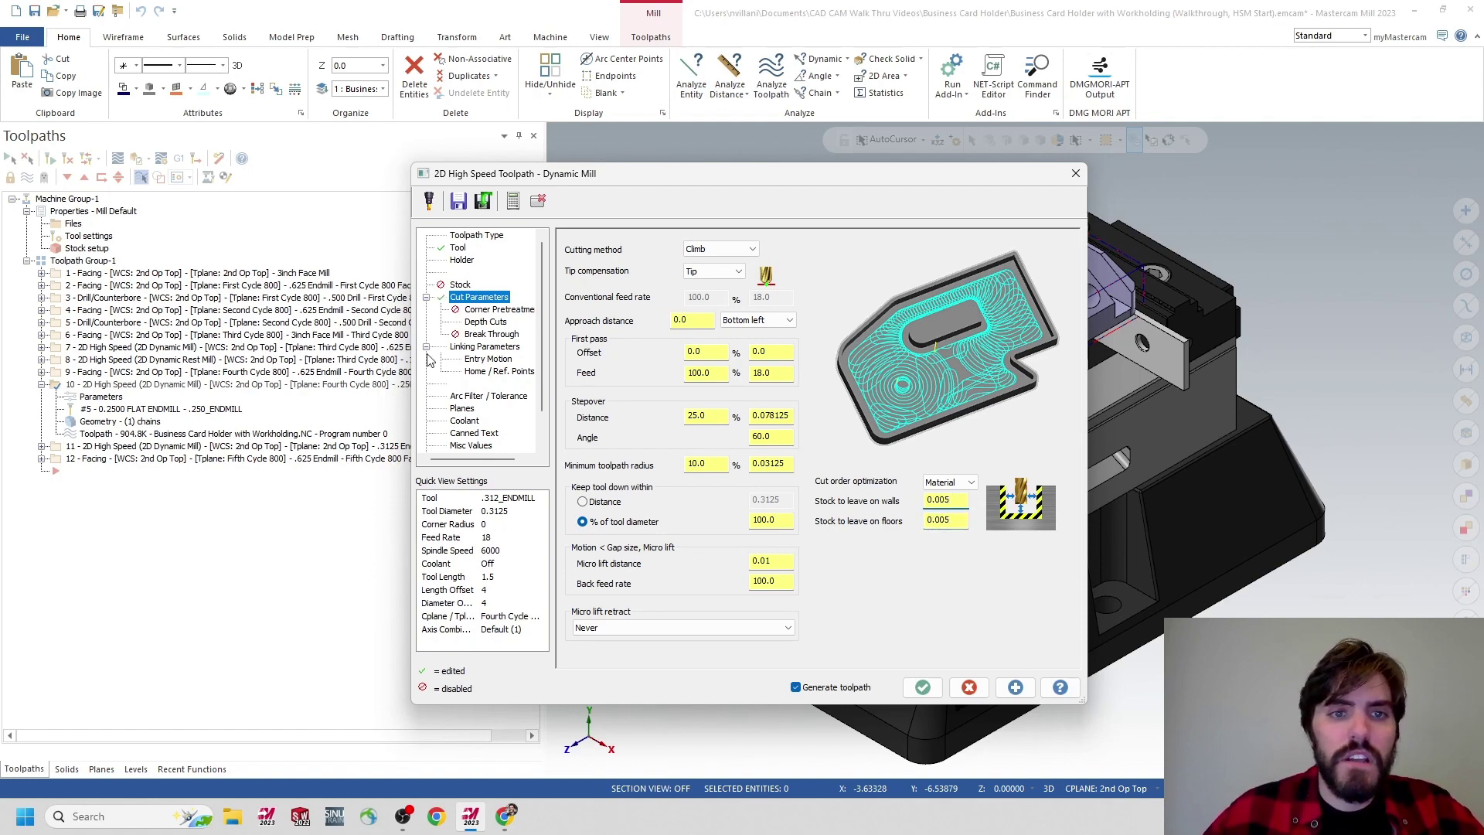
Set the depth cuts' maximum rough step to .375/2, check the linking parameters and accept the operation's changes to generate the toolpath.
click(486, 322)
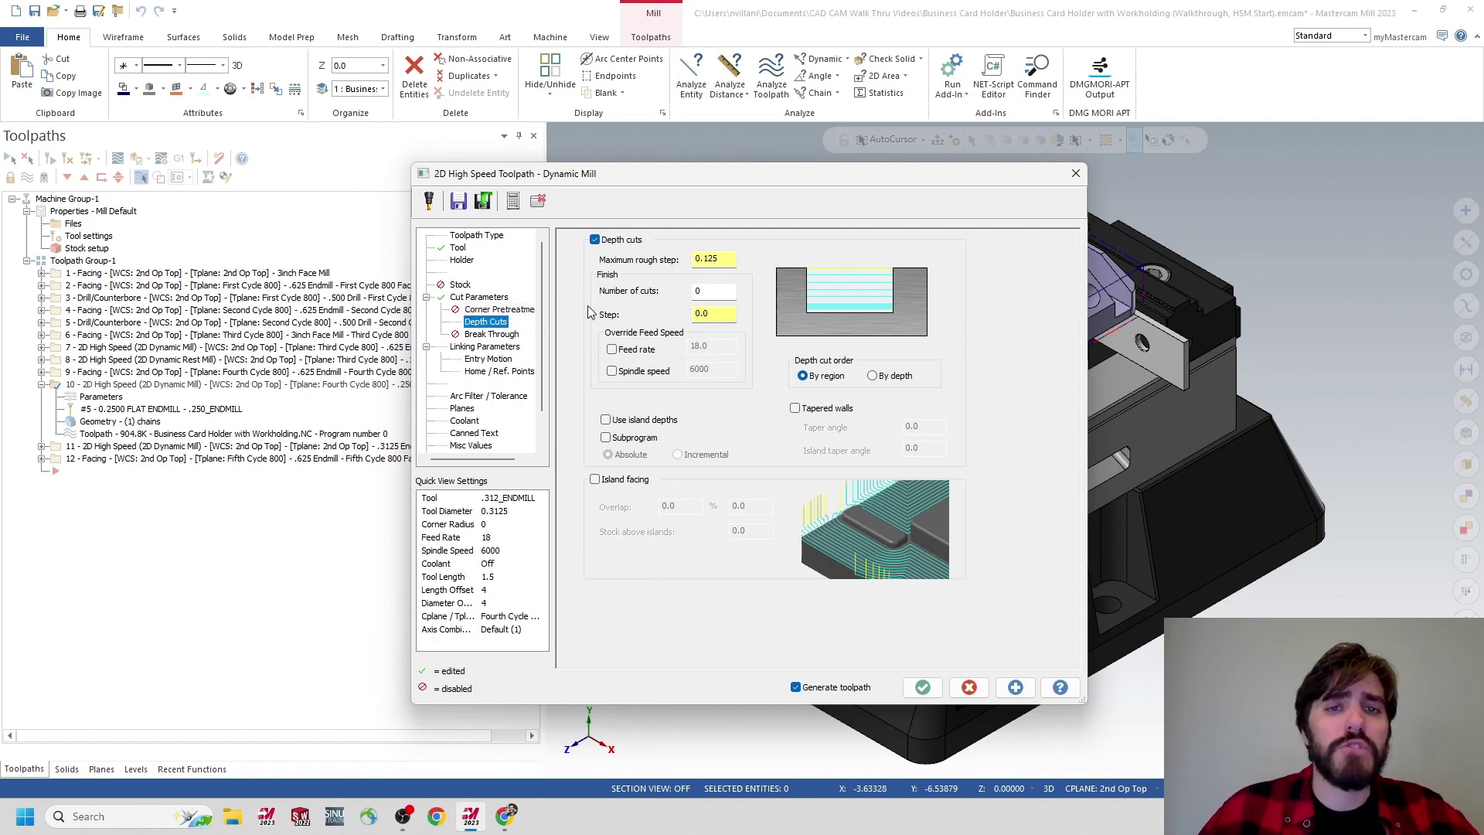
double_click(726, 258)
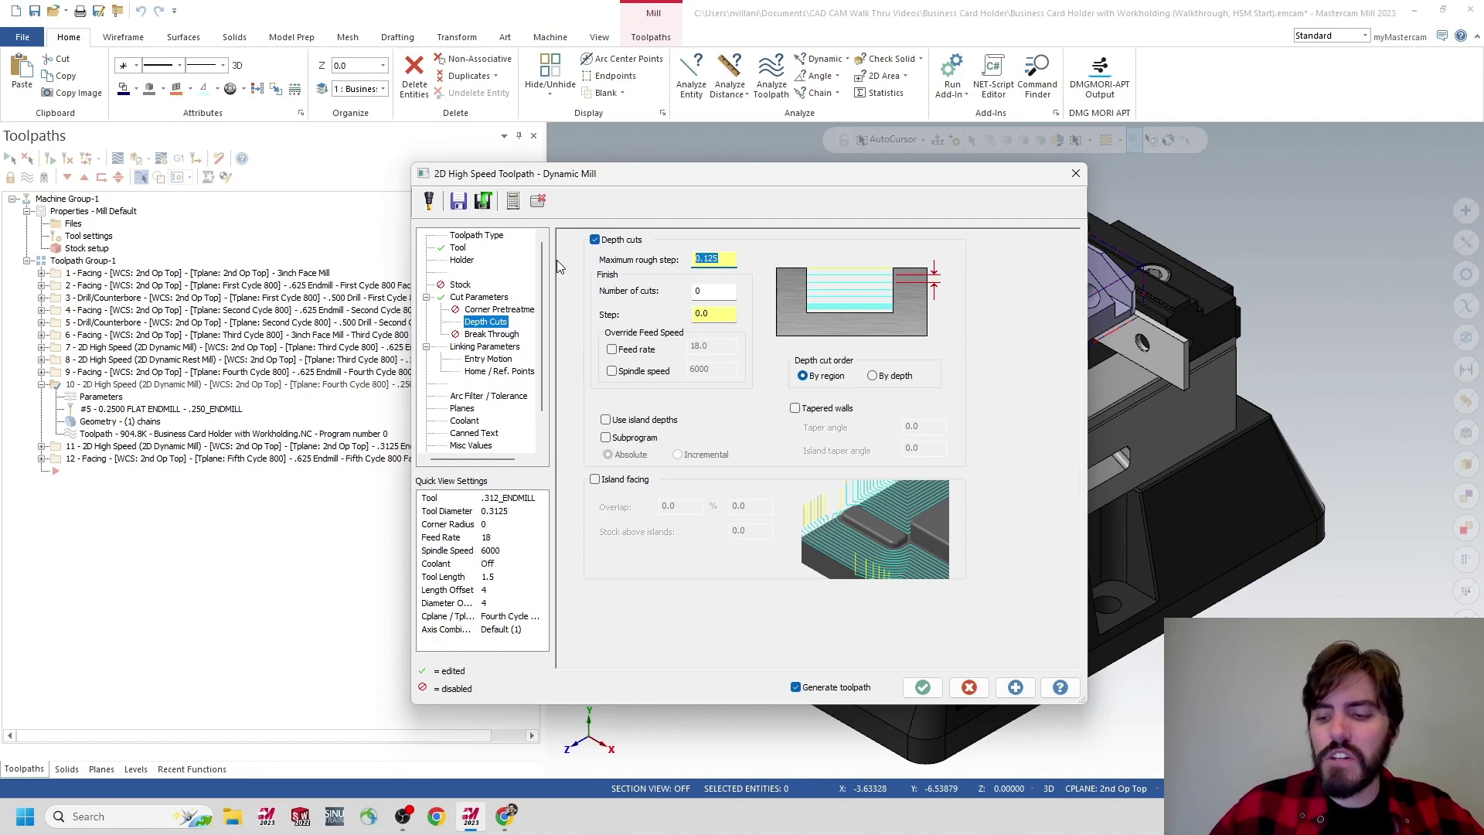
text(.375)
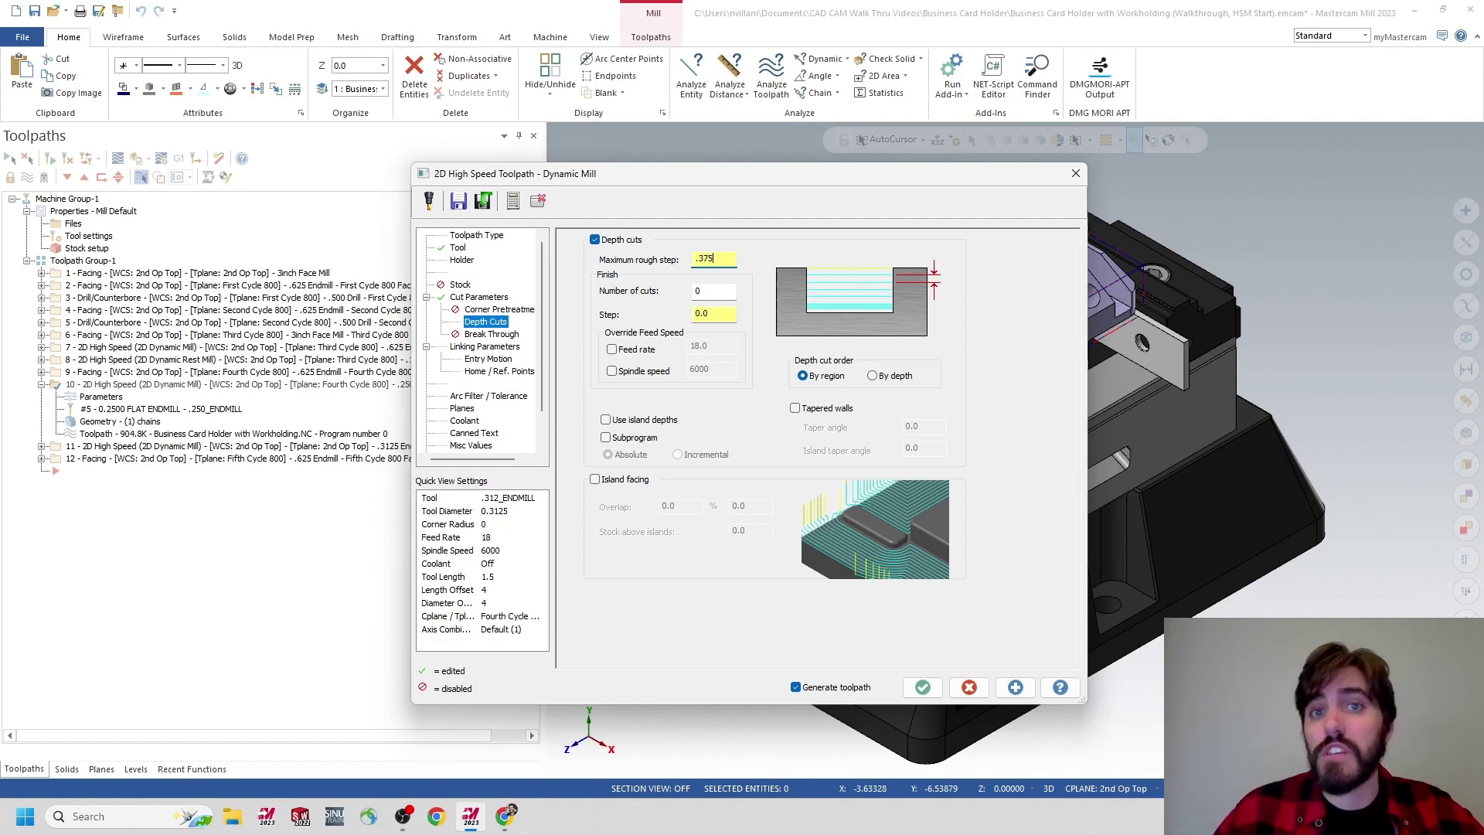
text(/2)
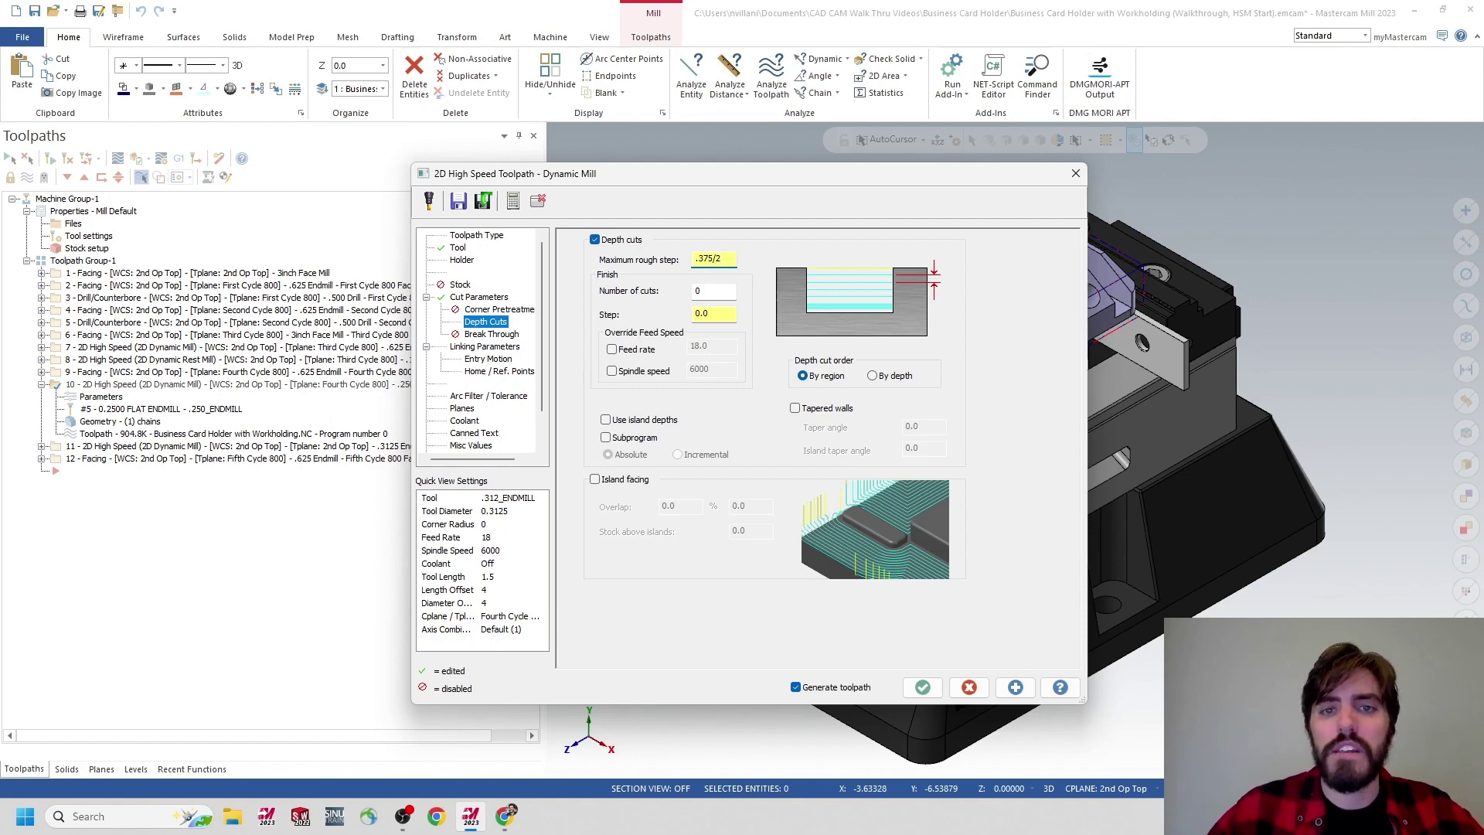
key(Return)
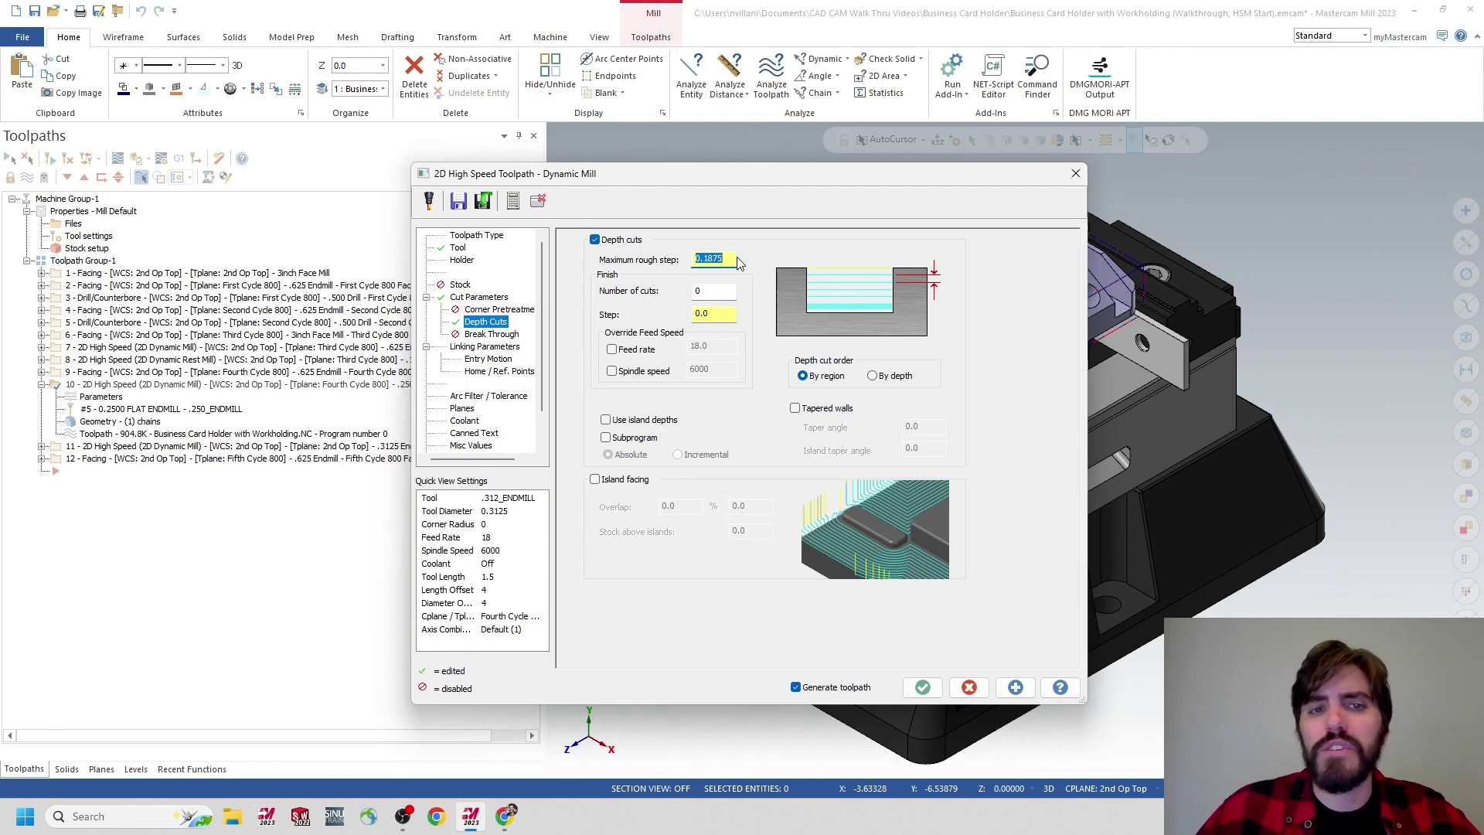
click(499, 348)
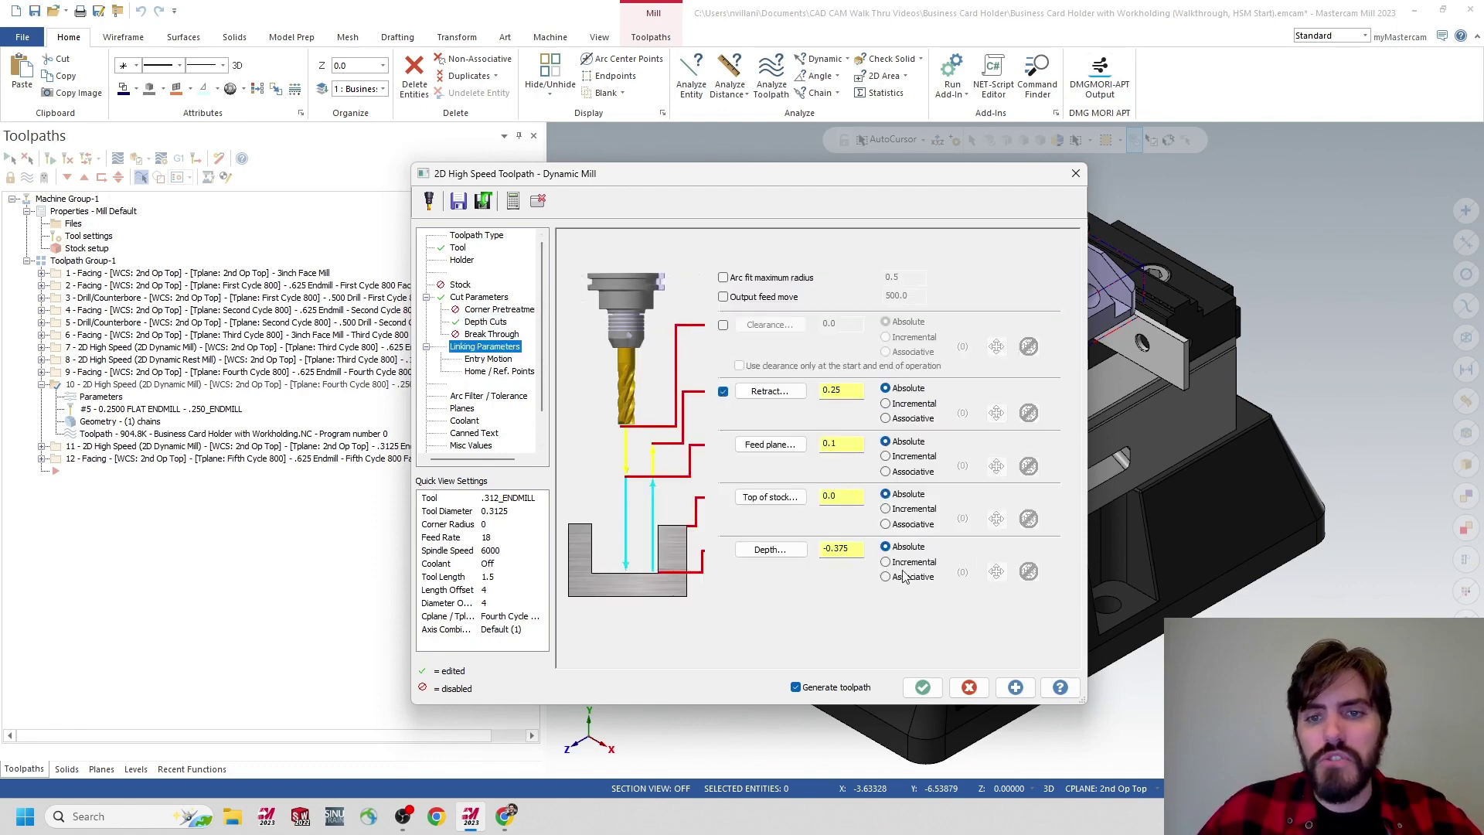
click(923, 686)
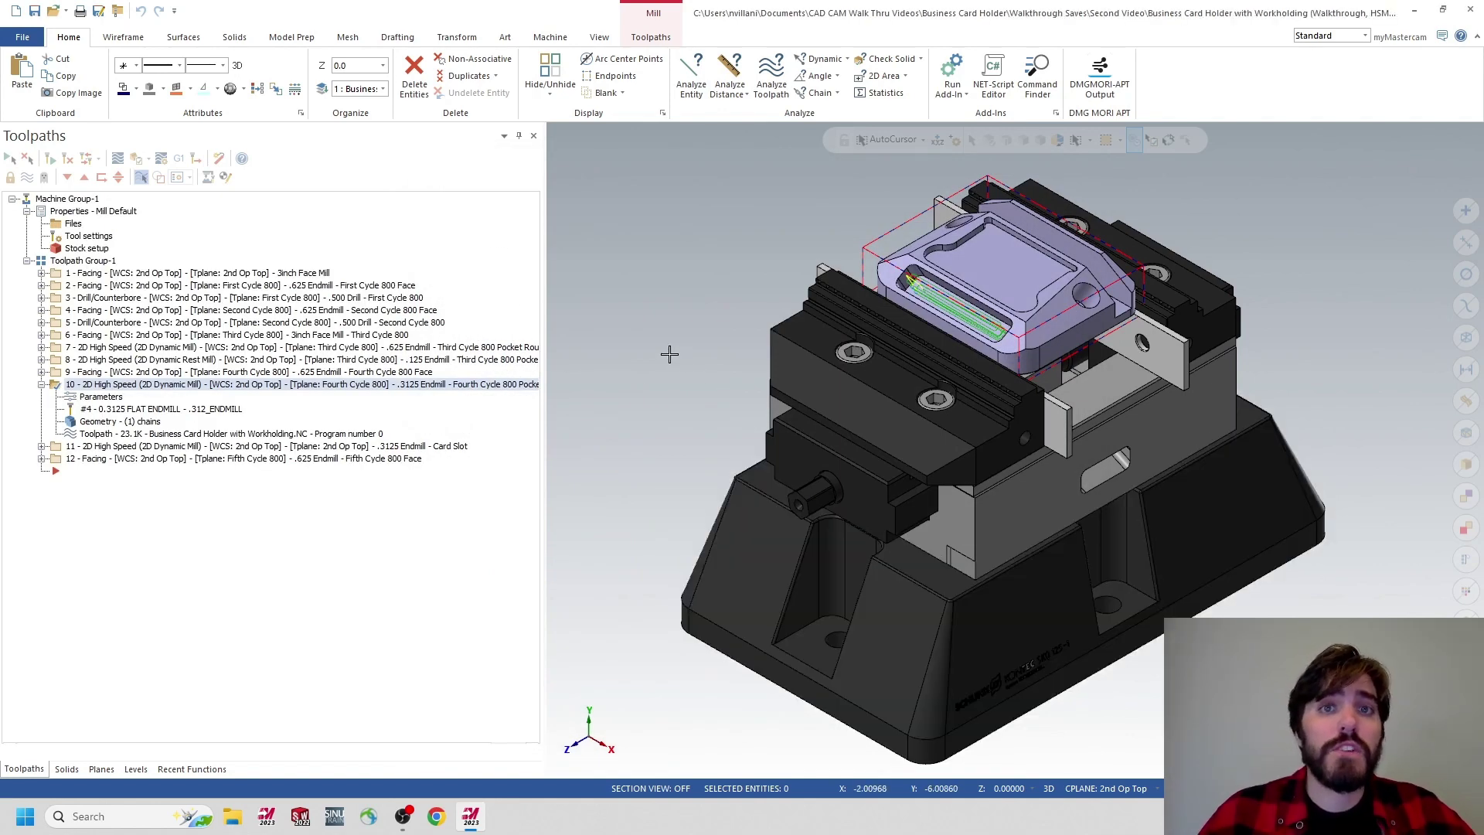
Inspect the pocket toolpath up close, then set its entry motion helix radius to 0.070313 and regenerate it.
scroll(941, 303, up, 5)
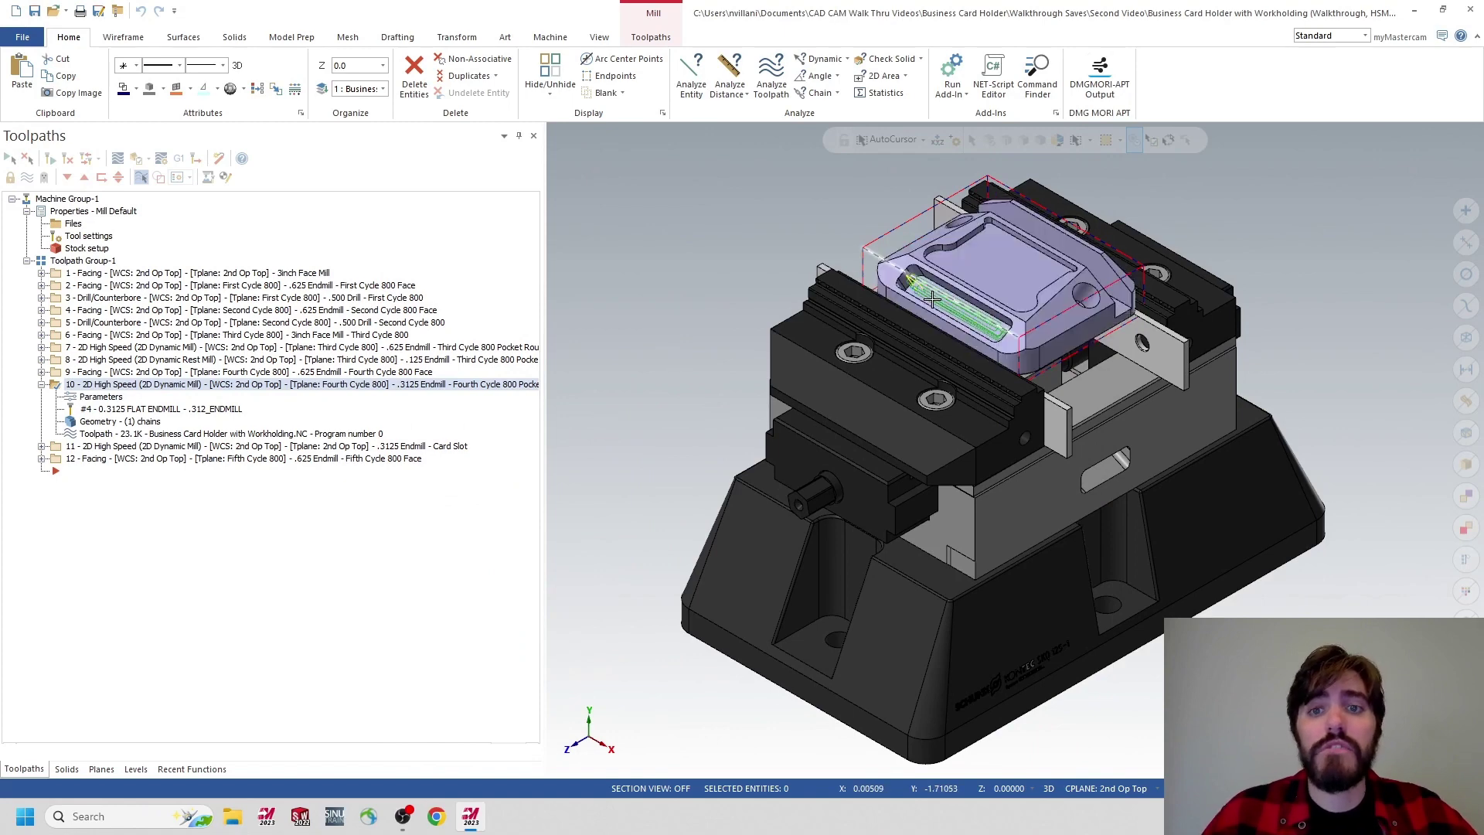
scroll(940, 303, up, 5)
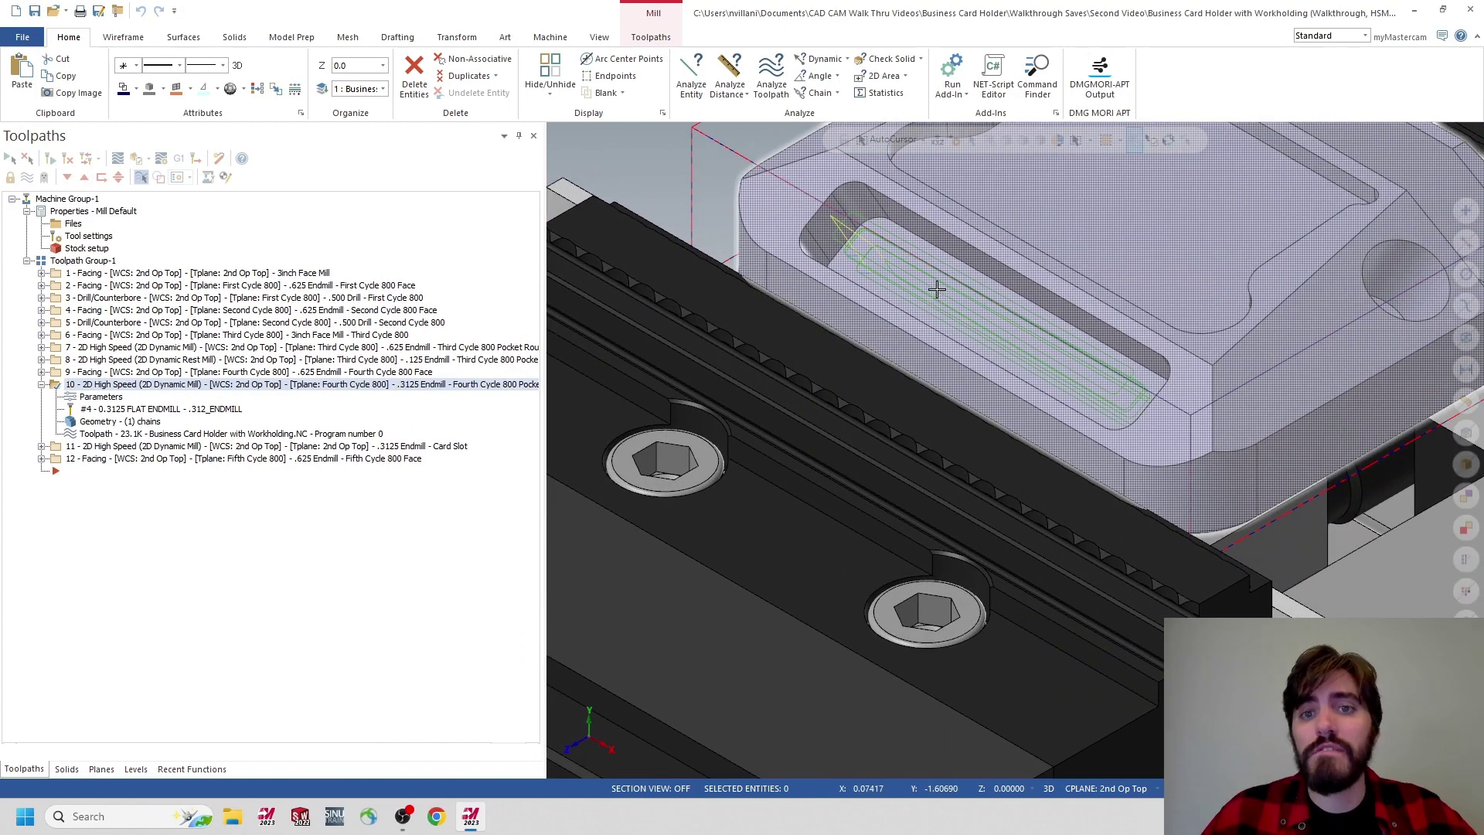
scroll(935, 288, up, 1)
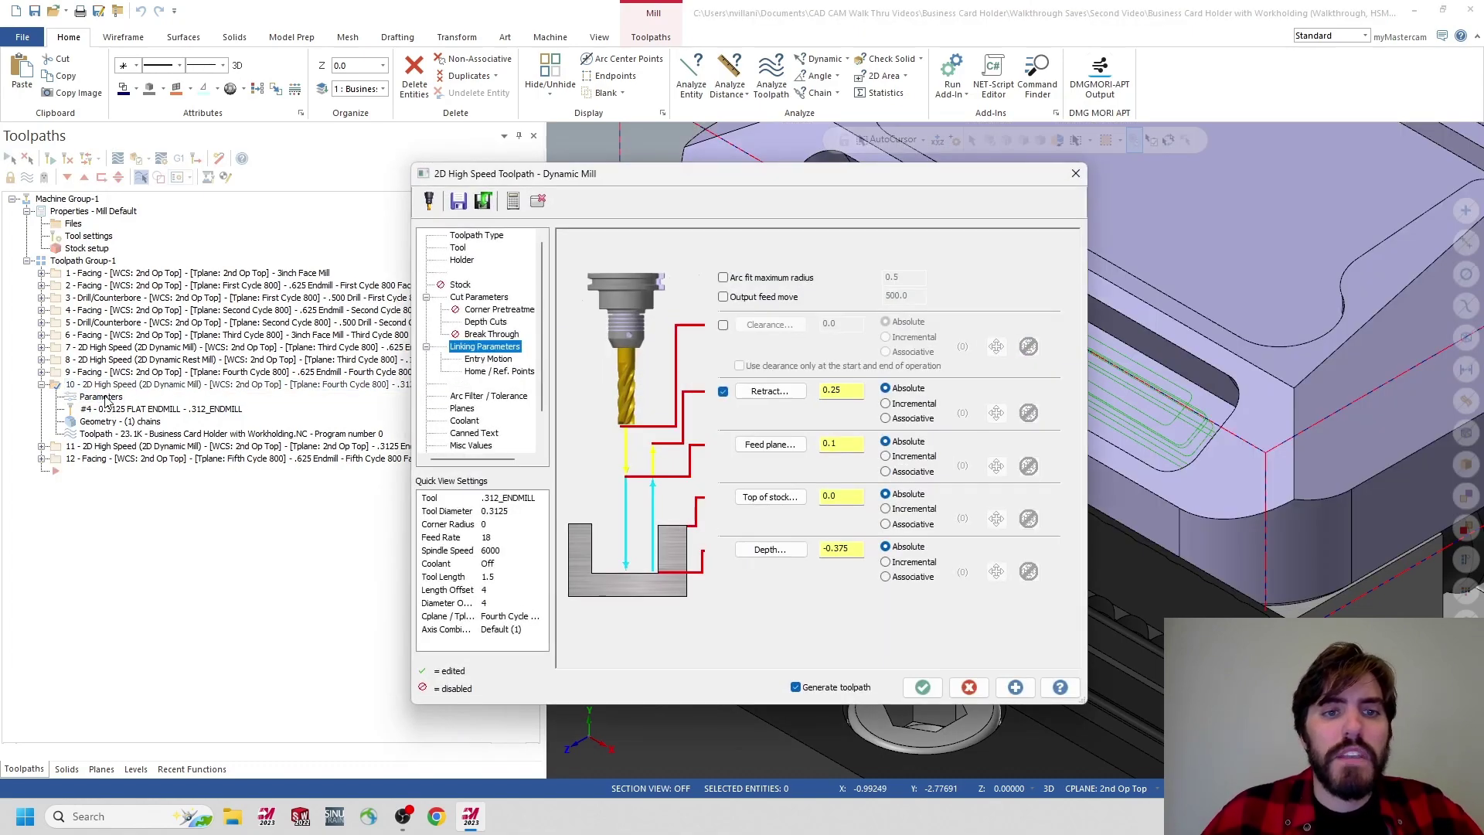
click(485, 360)
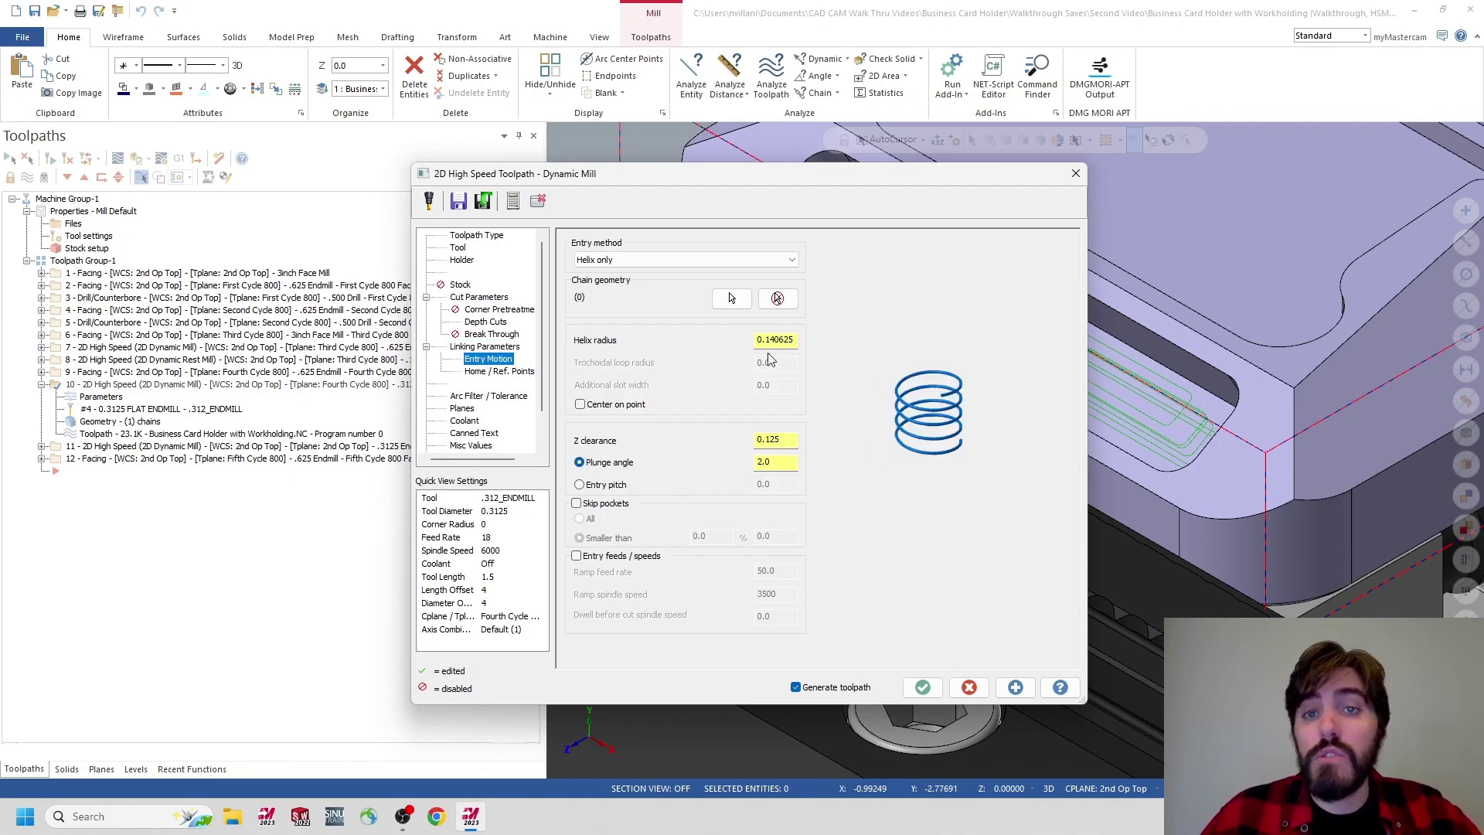
key(Tab)
key(shift+Tab)
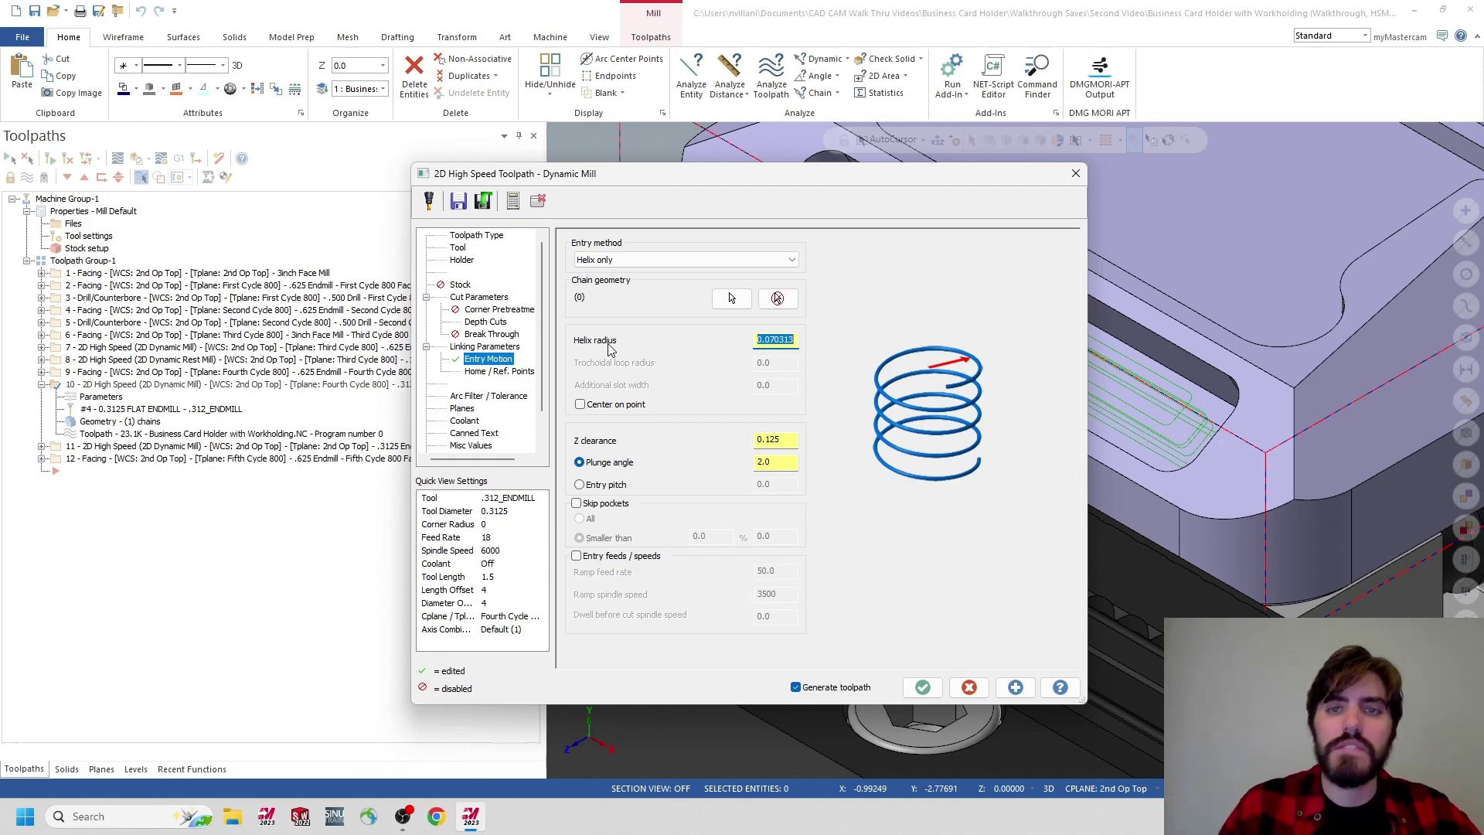
click(924, 688)
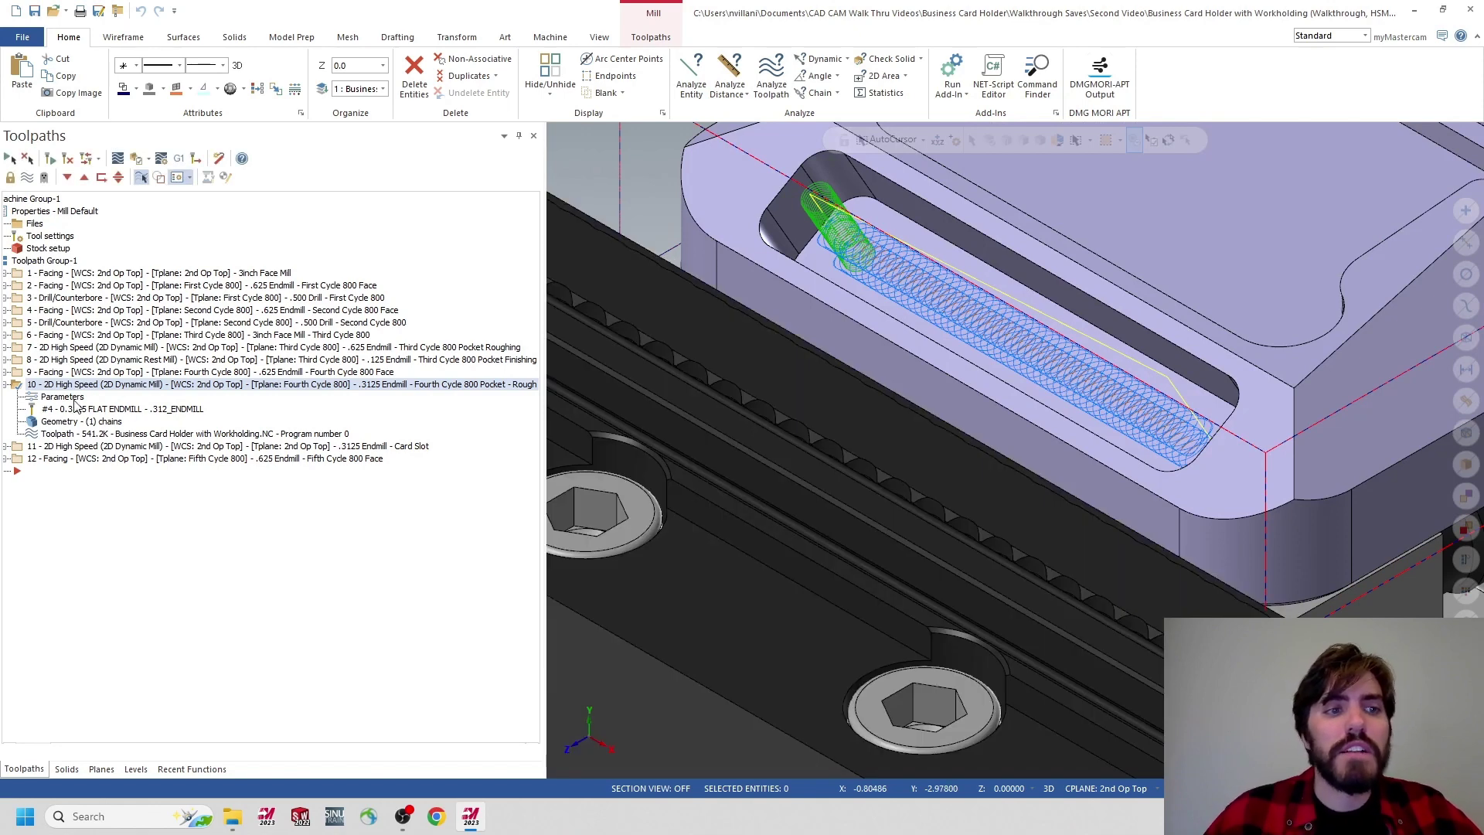
Backplot the .3125 endmill Fourth Cycle 800 roughing operation and examine its cycle time information.
click(77, 386)
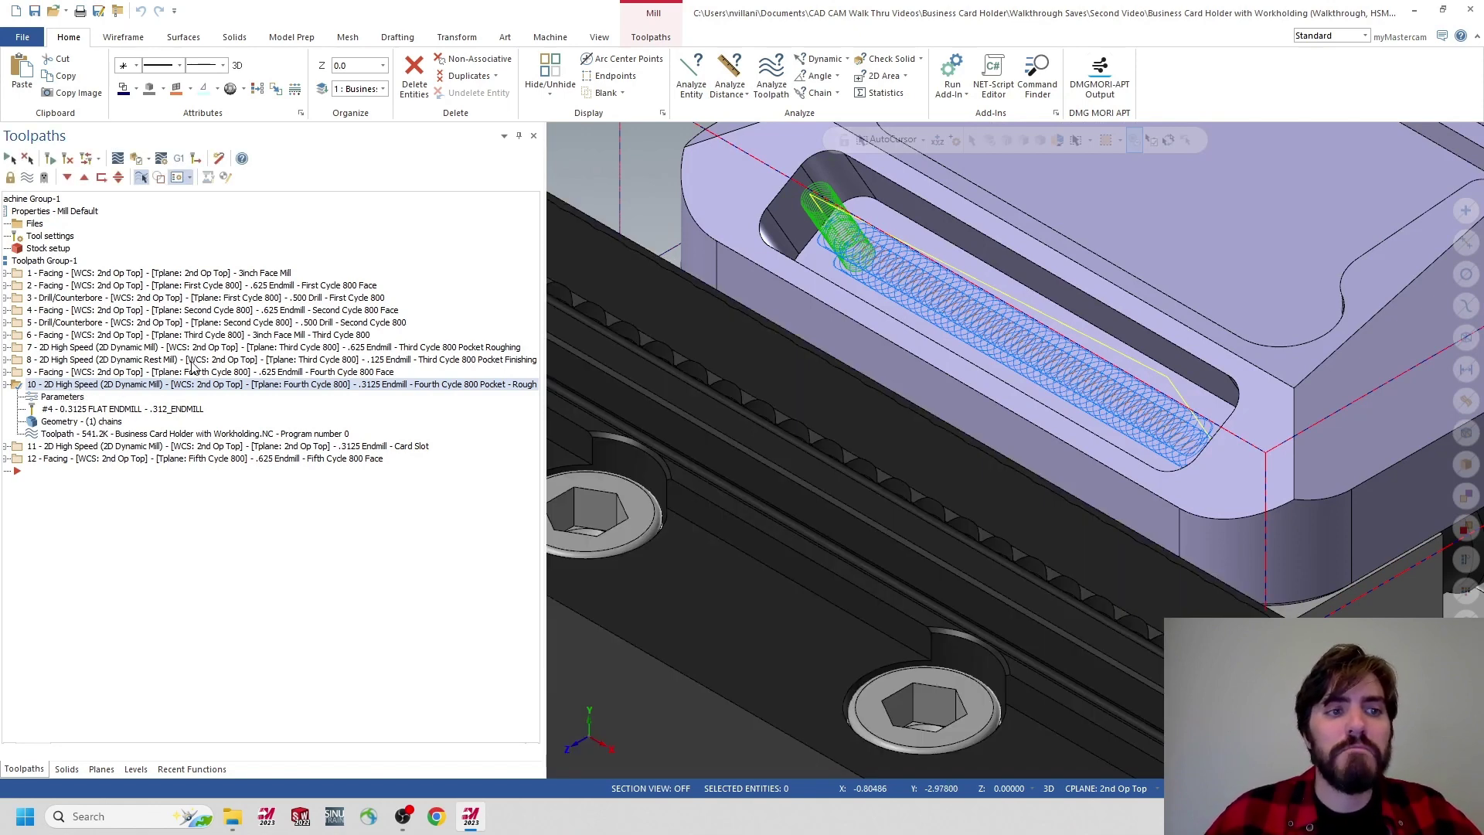
click(118, 159)
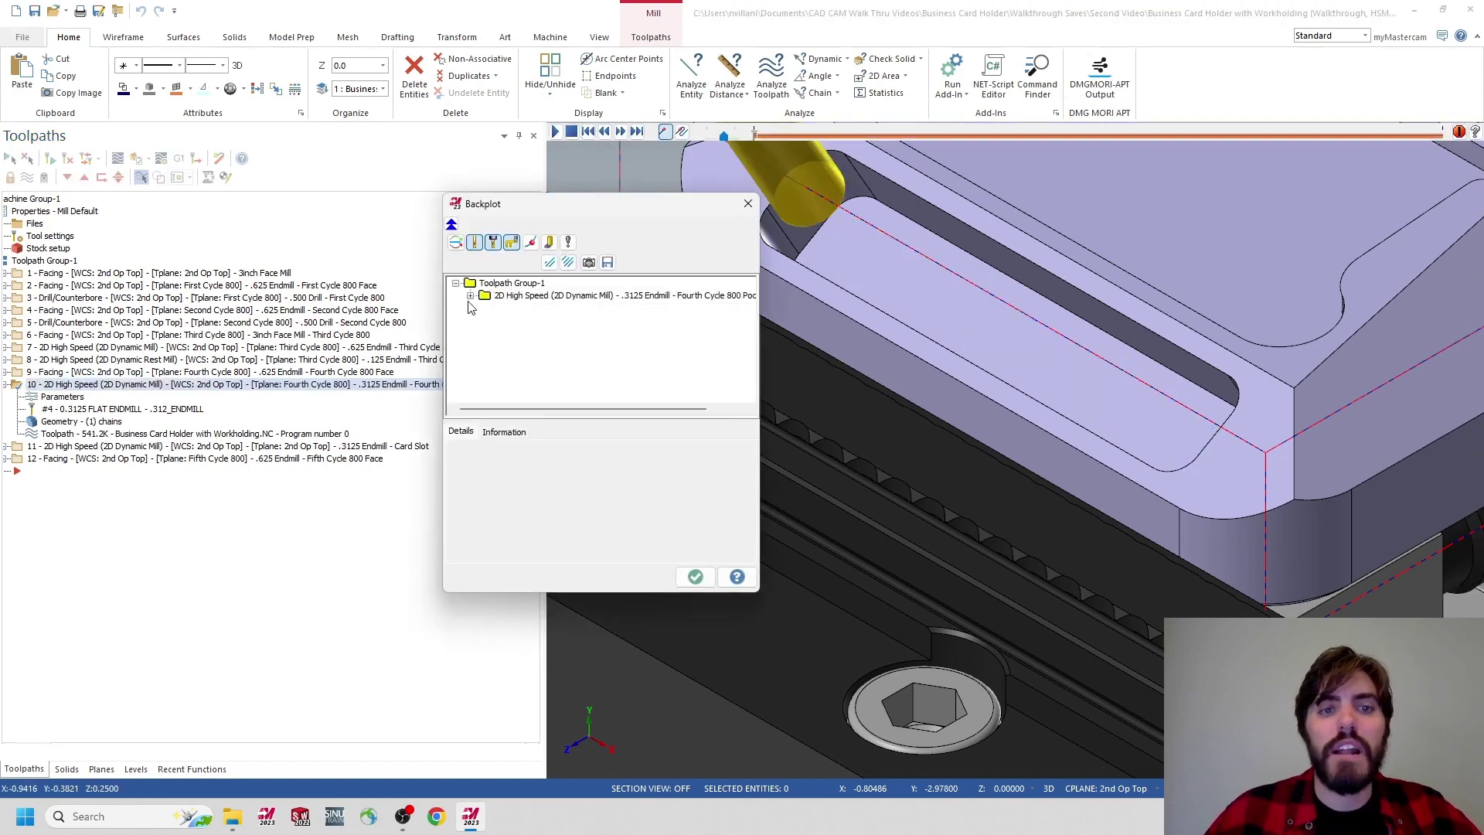
click(556, 296)
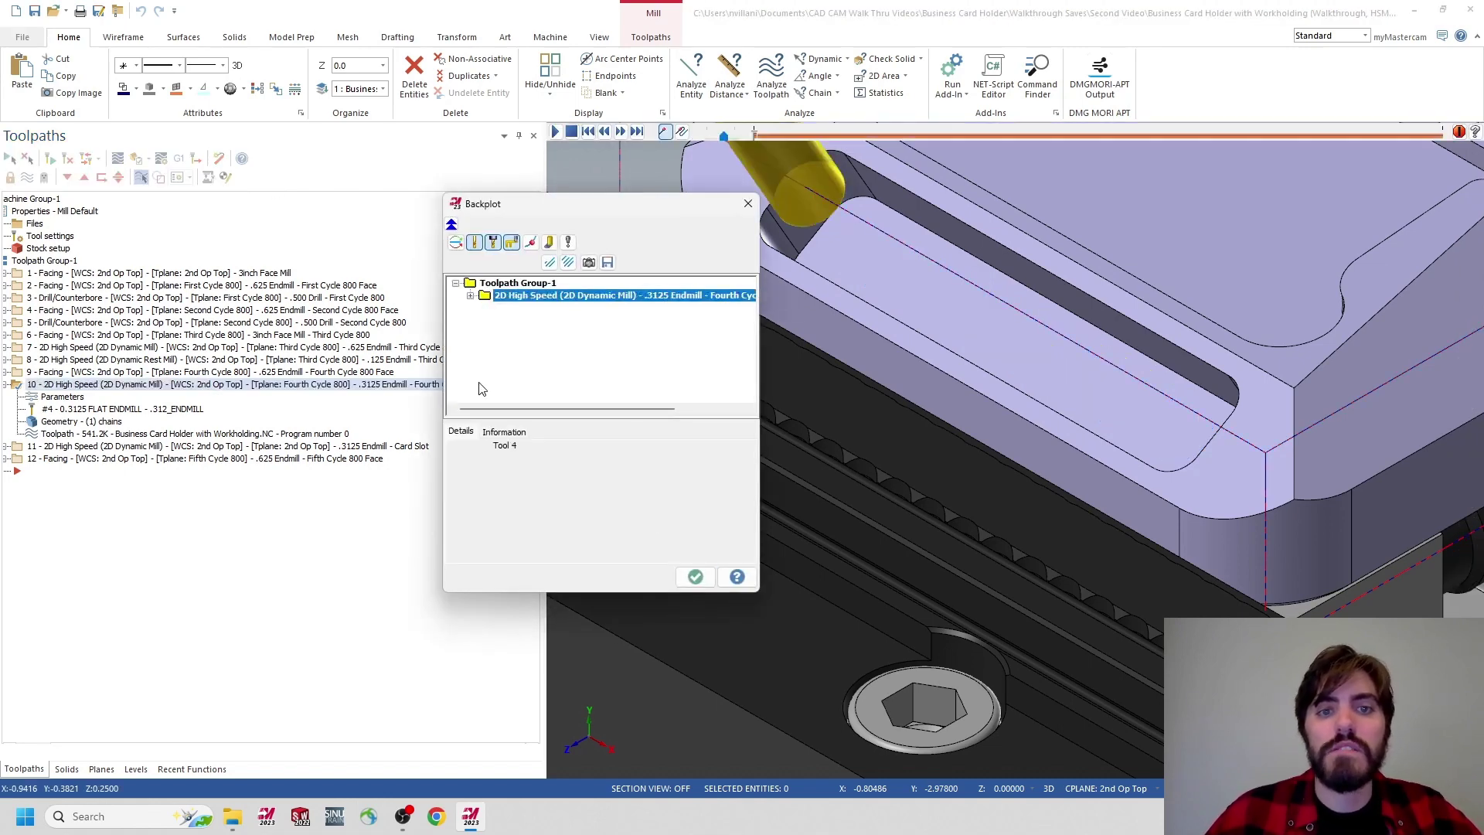
click(503, 433)
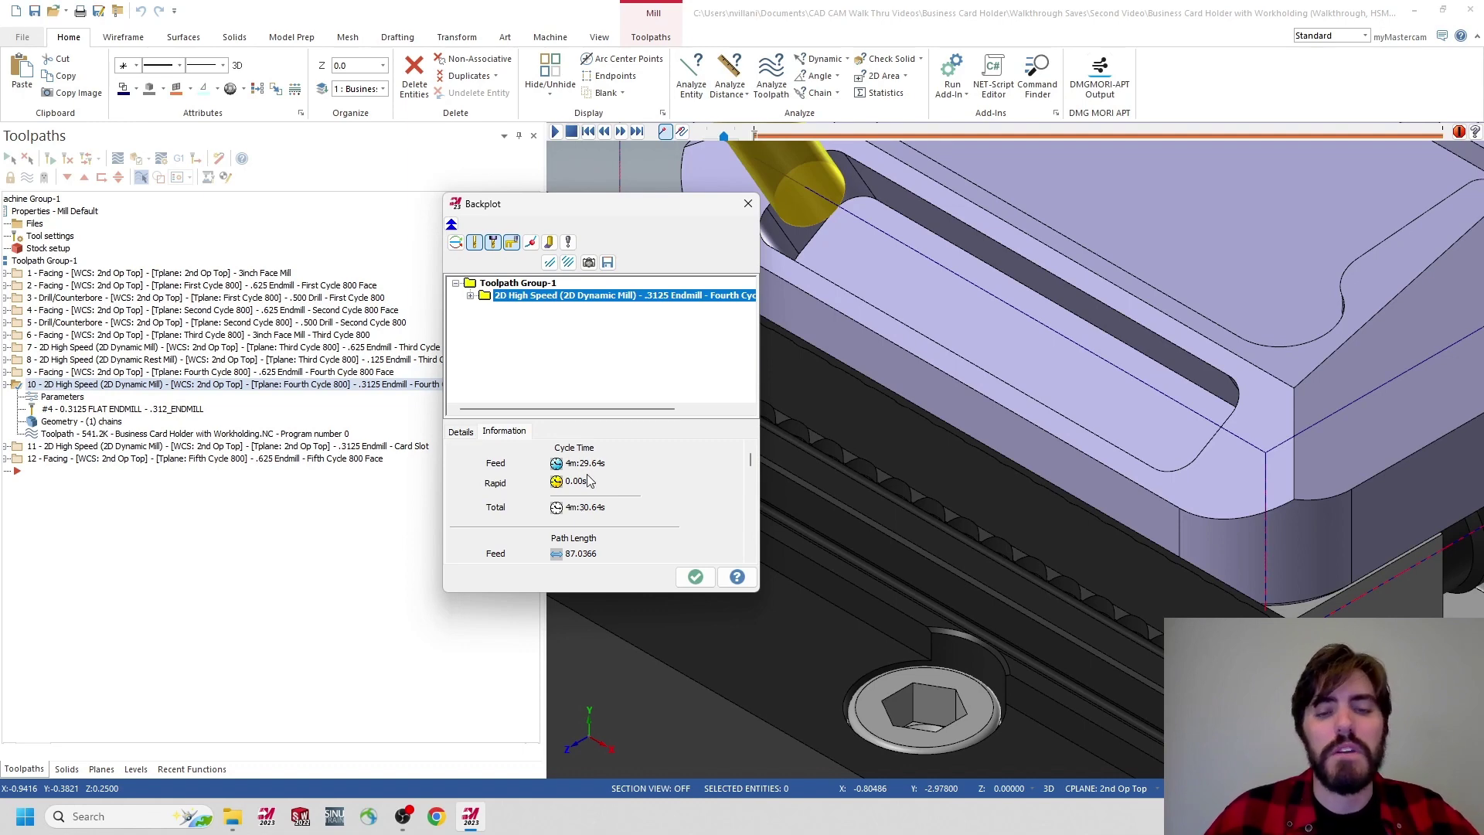
Close the backplot and open the .312_ENDMILL definition from the Fourth Cycle 800 roughing operation to review its overall and cutting lengths.
click(695, 578)
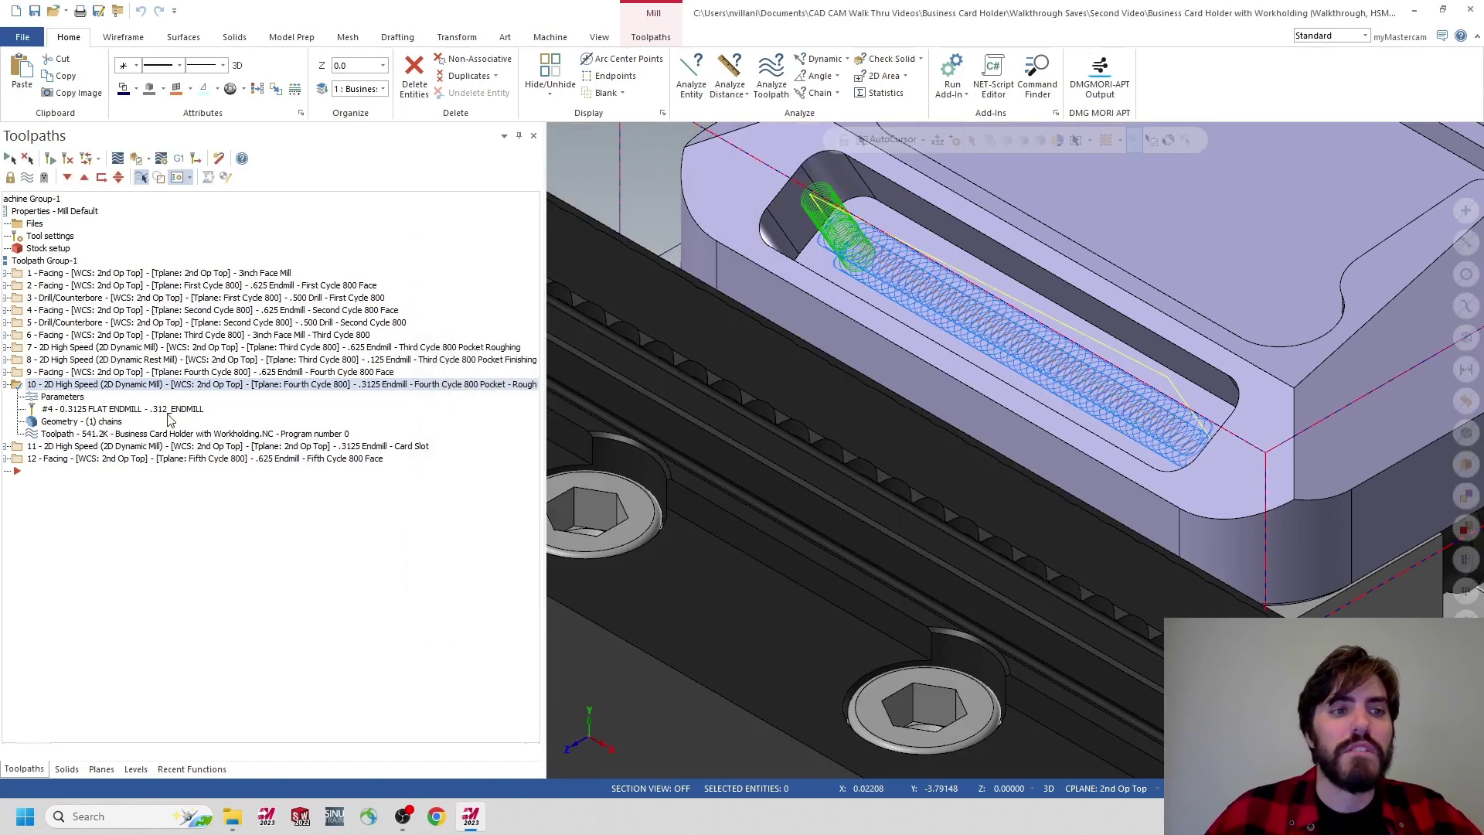
click(64, 398)
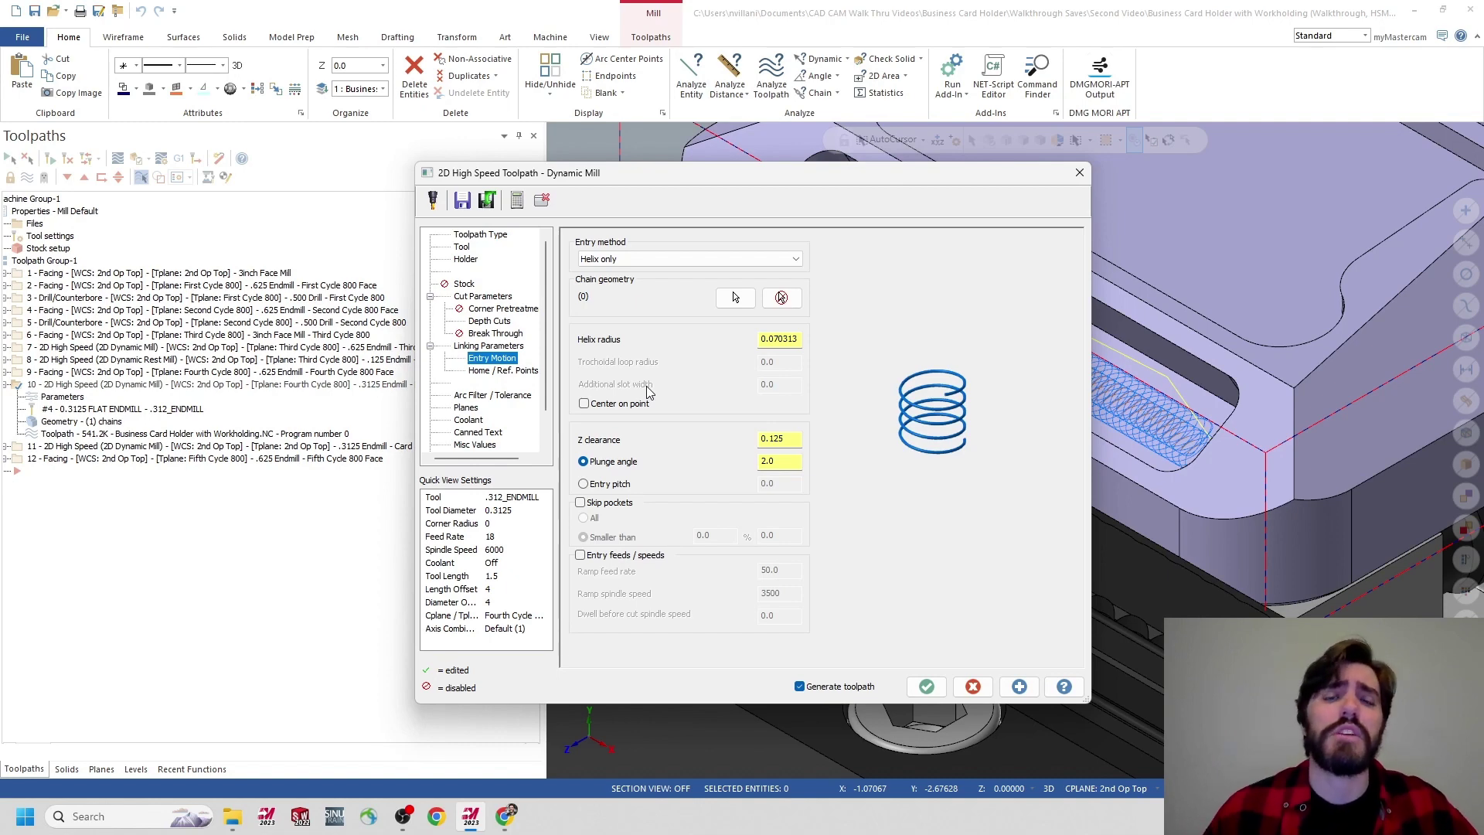
click(462, 247)
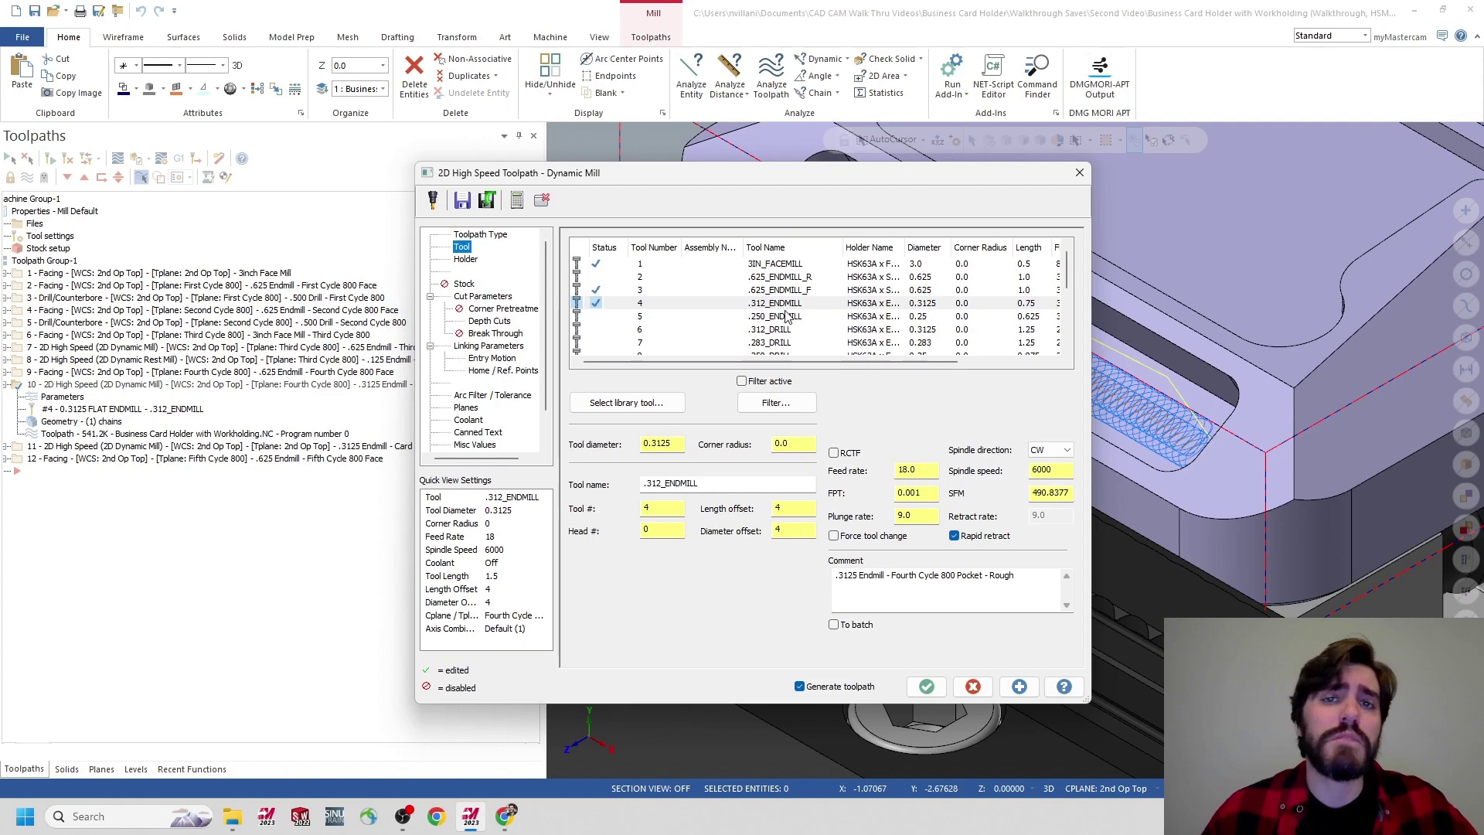
double_click(786, 308)
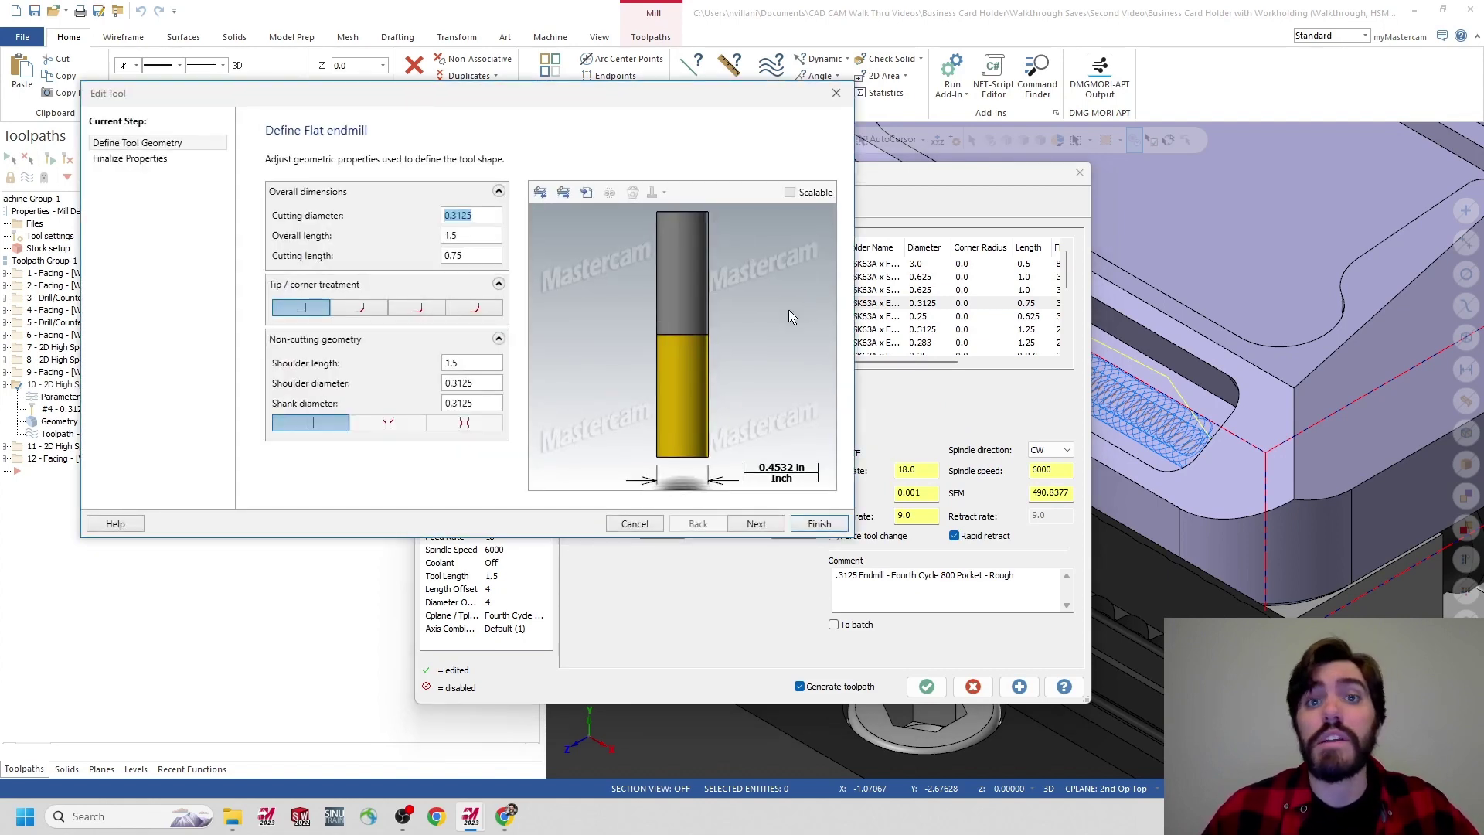
click(463, 235)
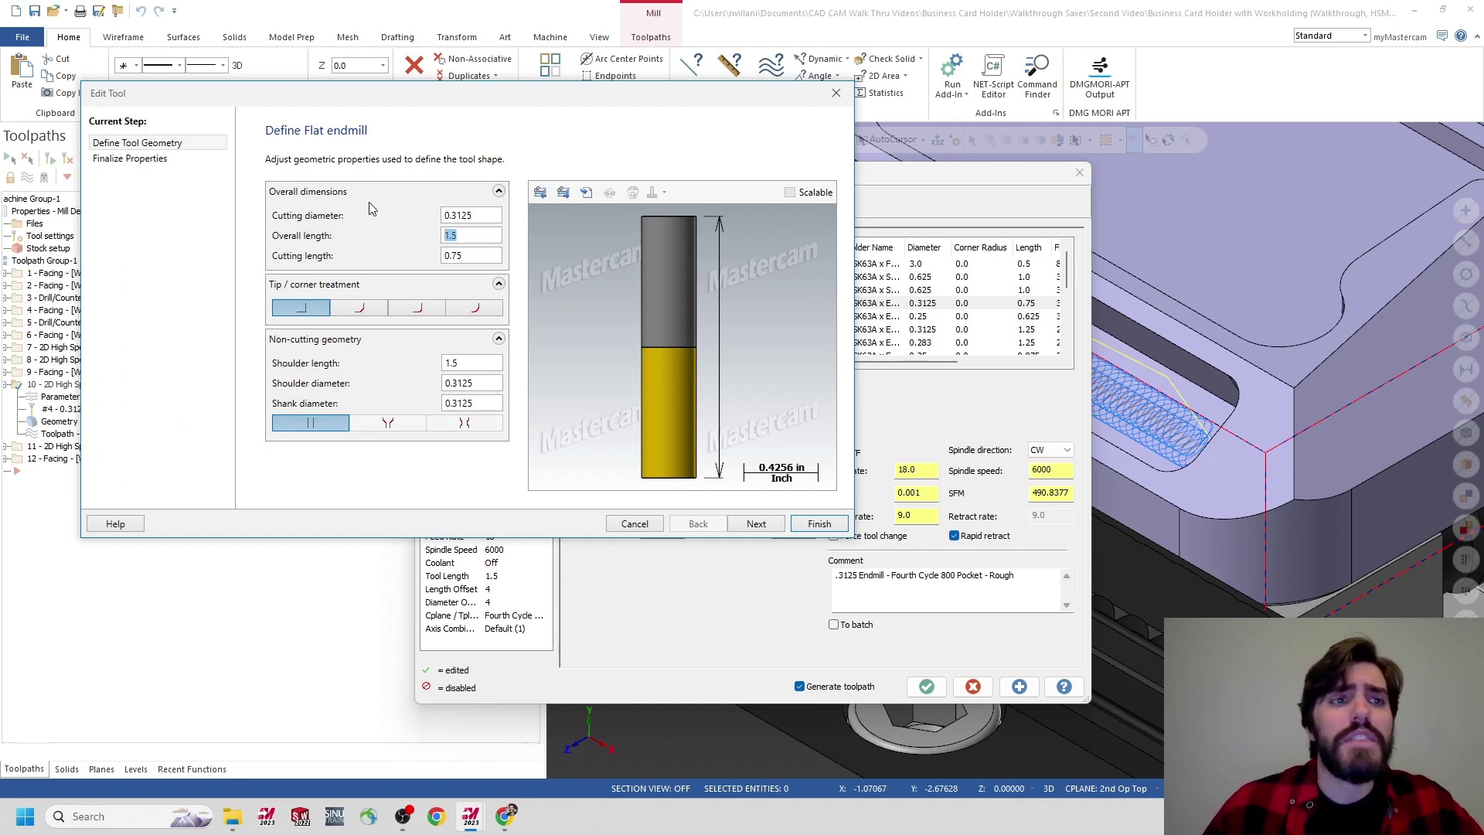
Review the endmill's number of flutes, spindle speed and feed rate in its final properties, then close the tool definition.
click(128, 164)
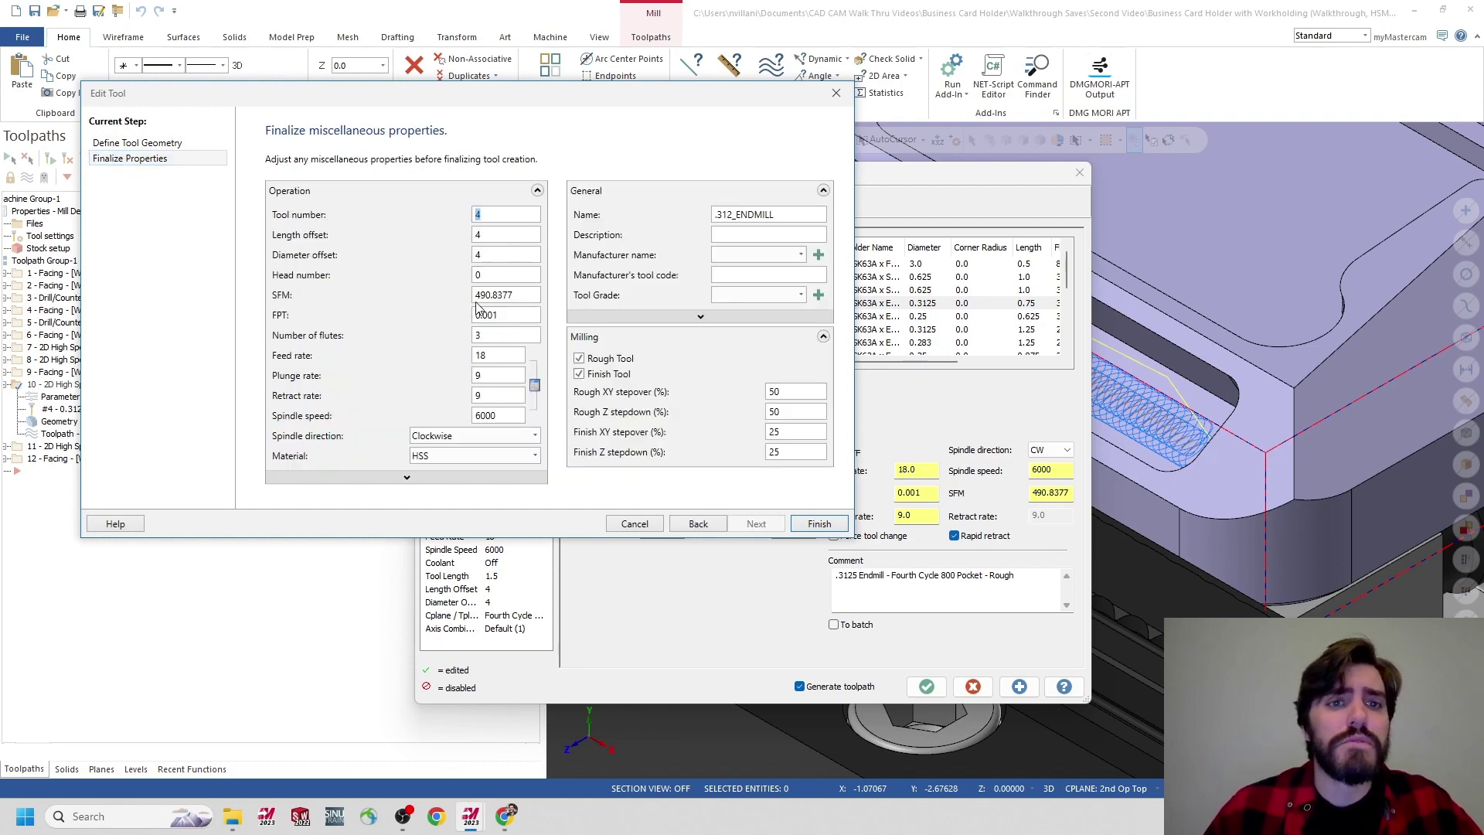
double_click(493, 339)
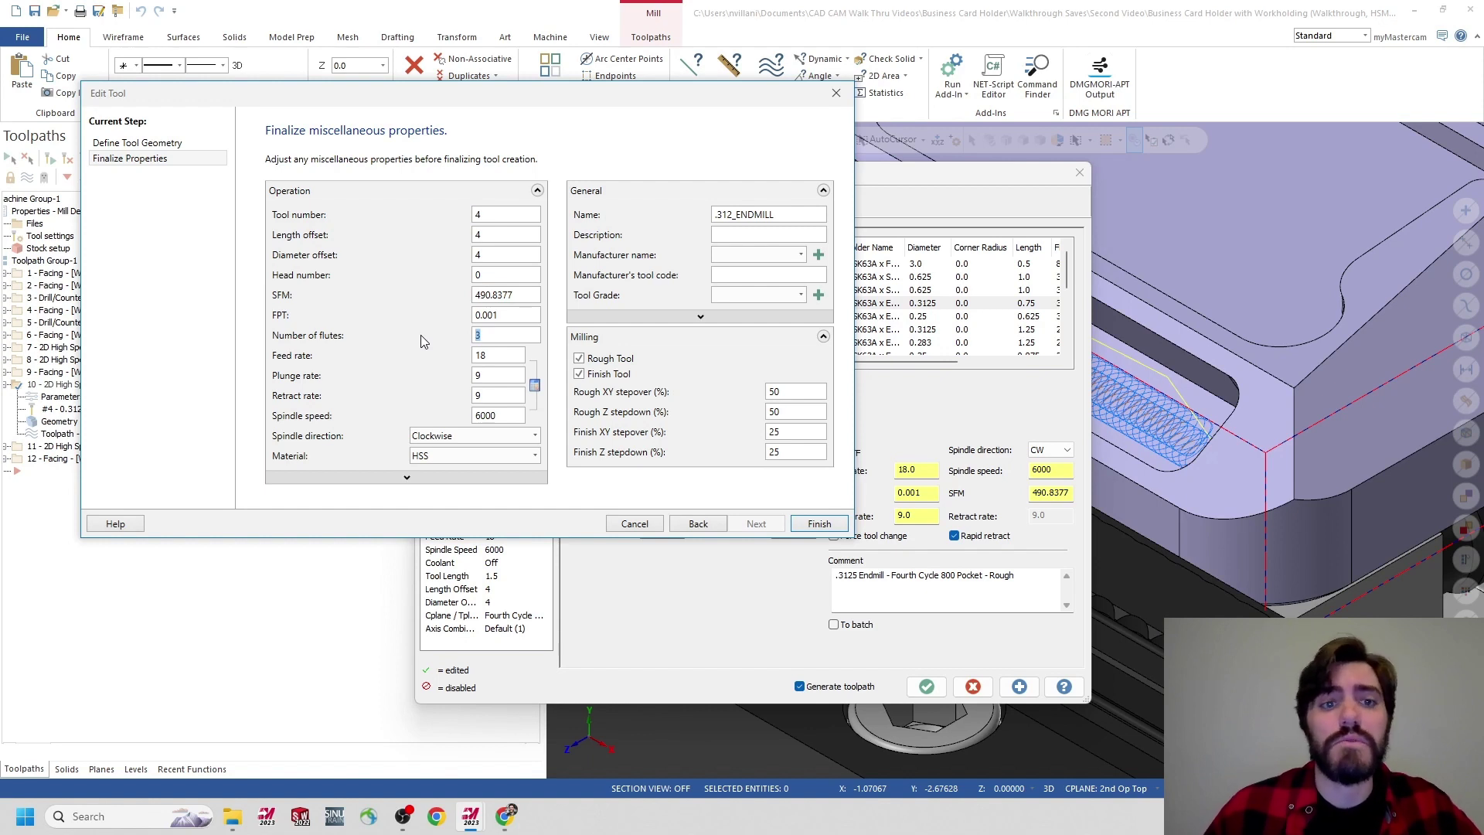
double_click(504, 416)
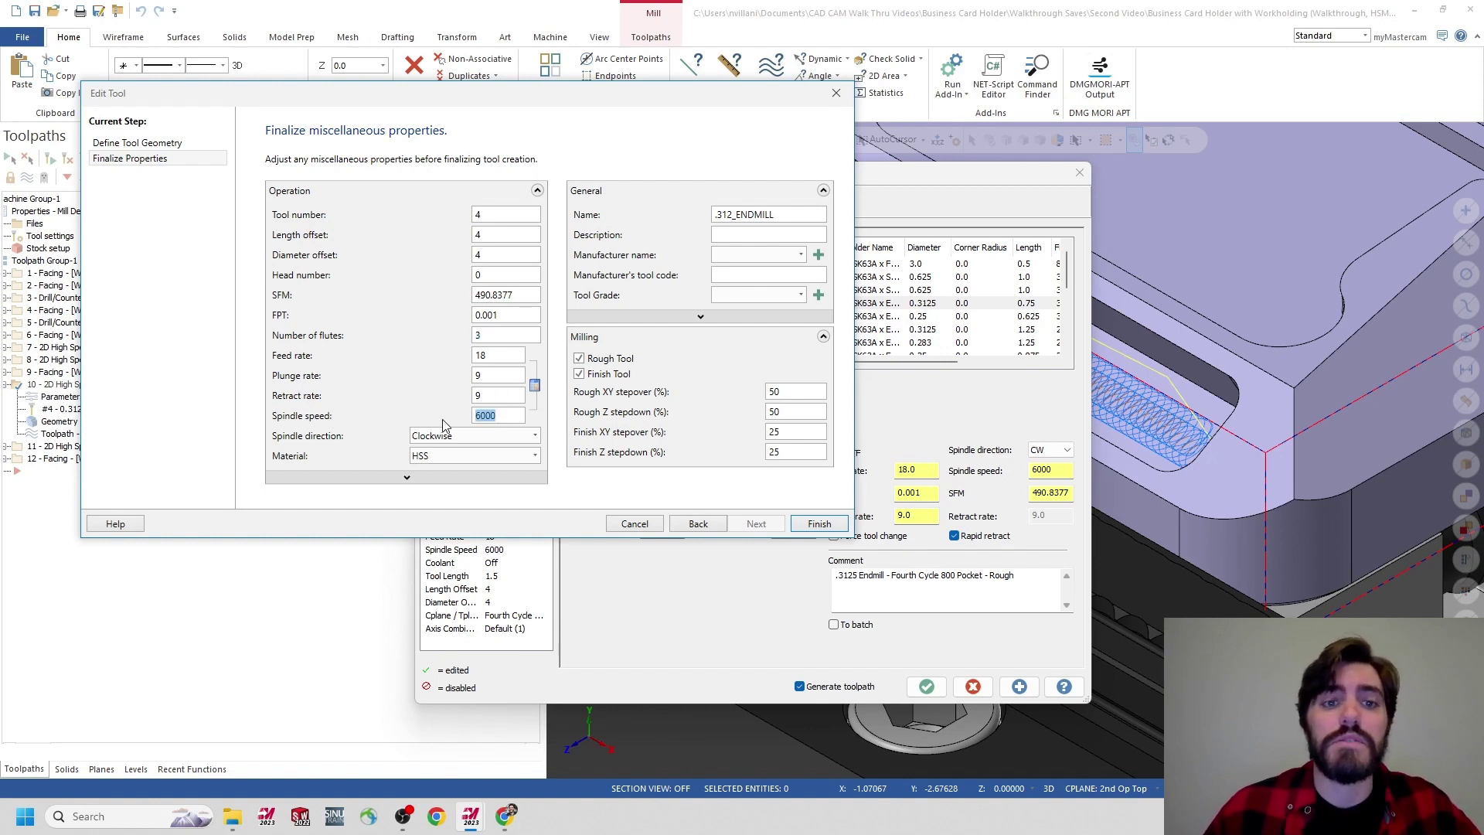
double_click(484, 358)
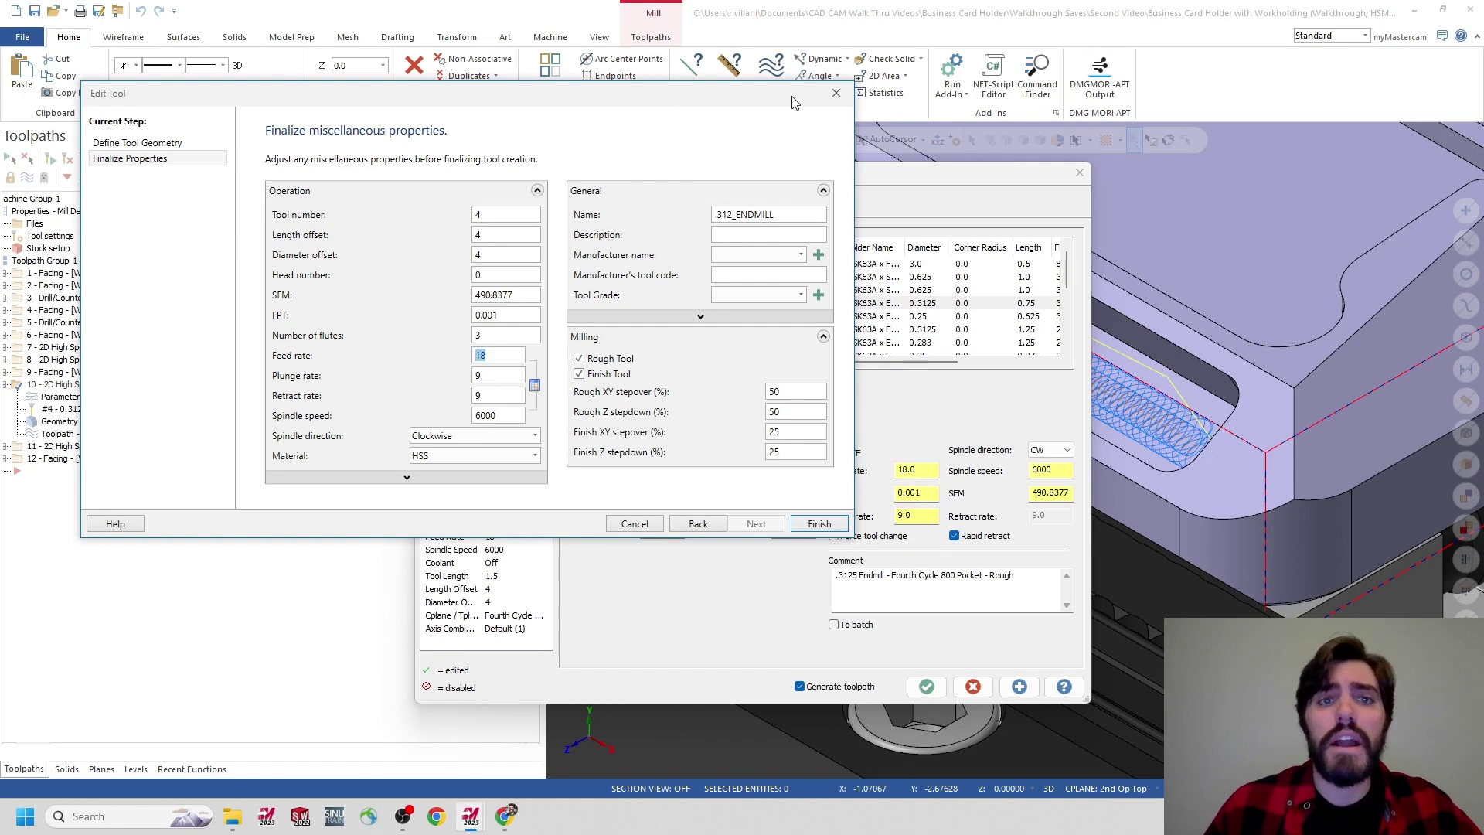
click(835, 93)
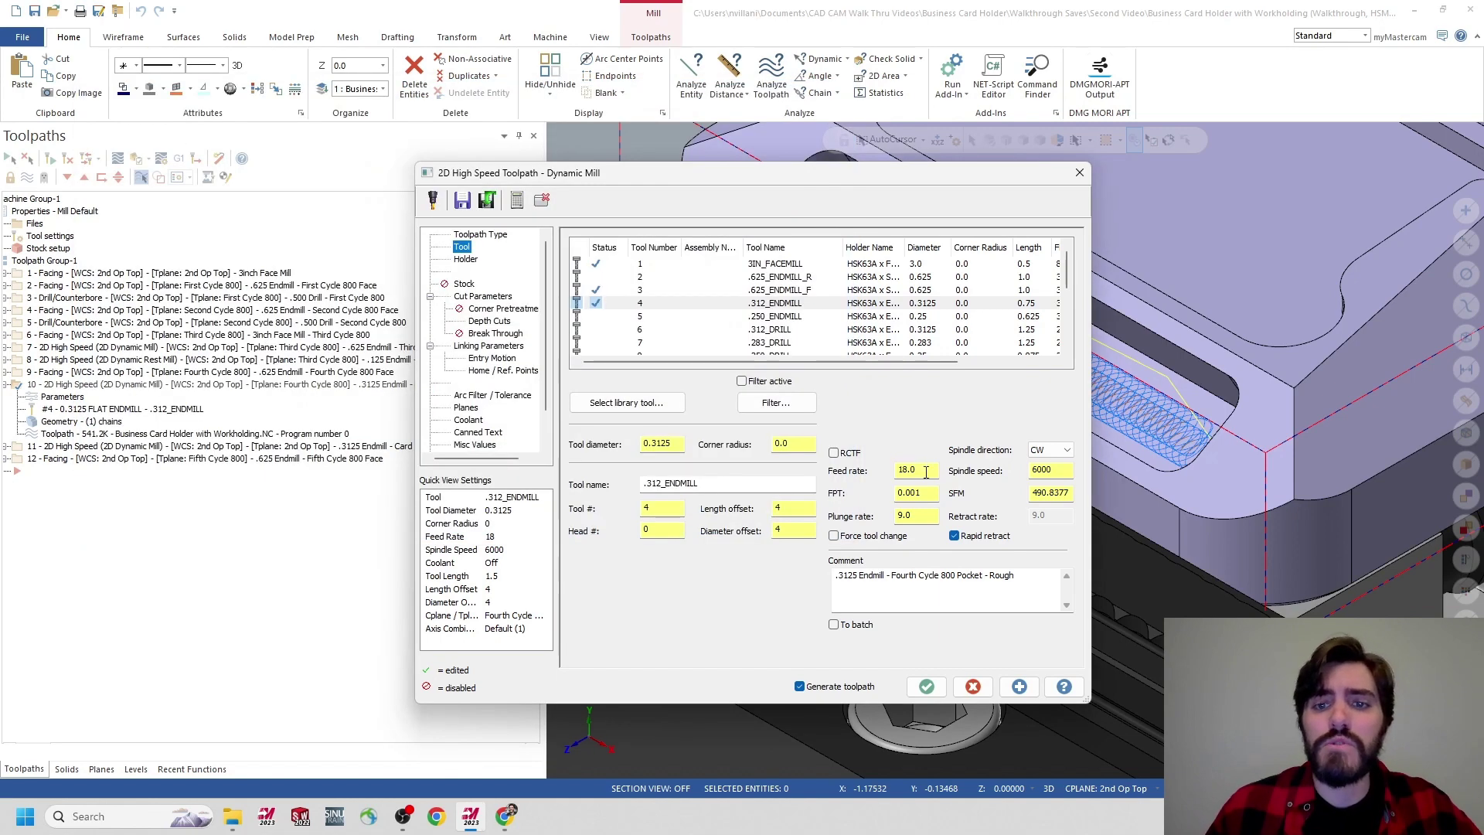
key(Tab)
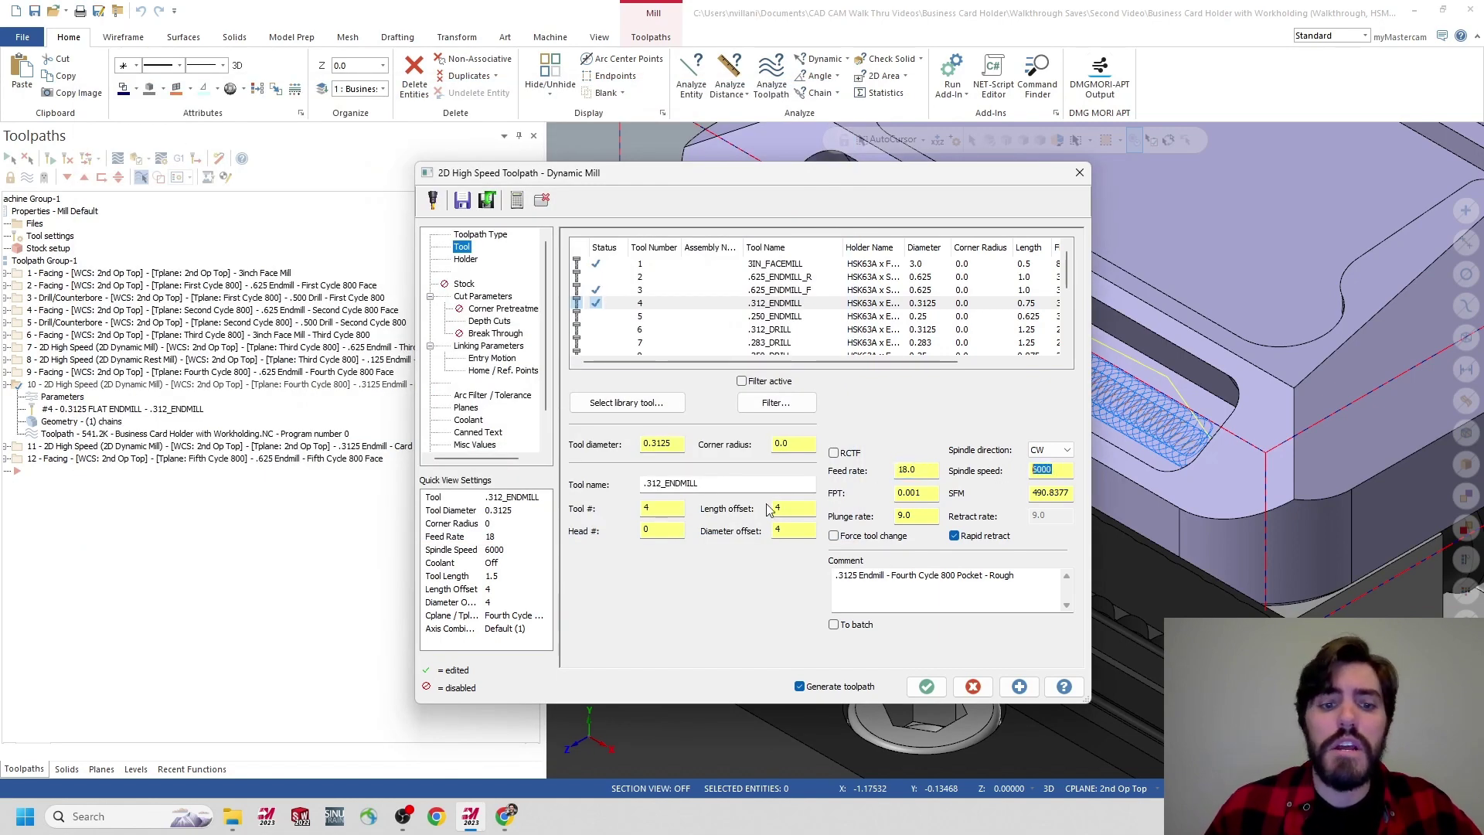
Switch to Chrome, search for fswizard and open the FSWizard: Speeds and Feeds calculator.
click(513, 821)
click(223, 44)
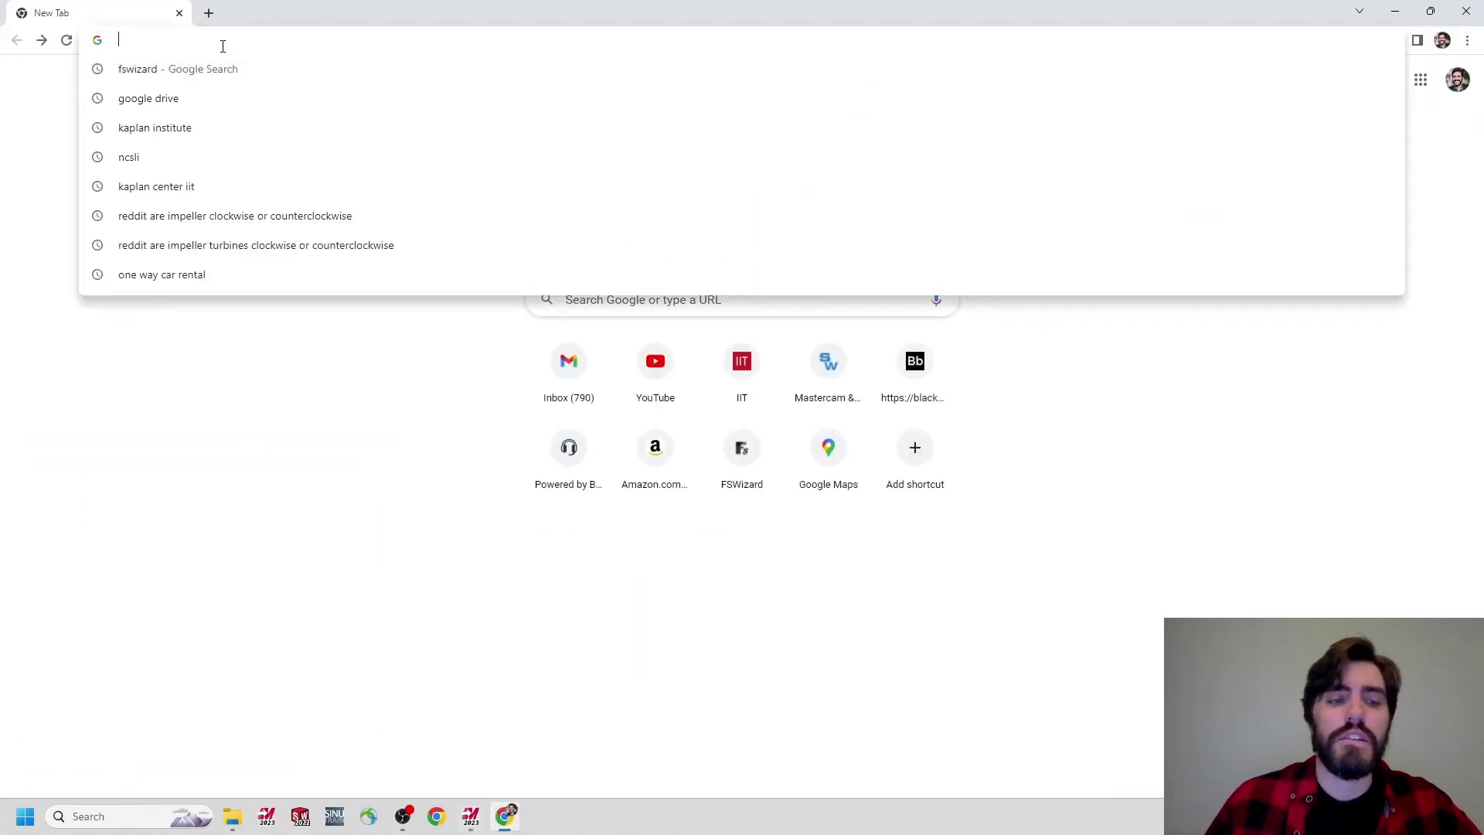
text(fs)
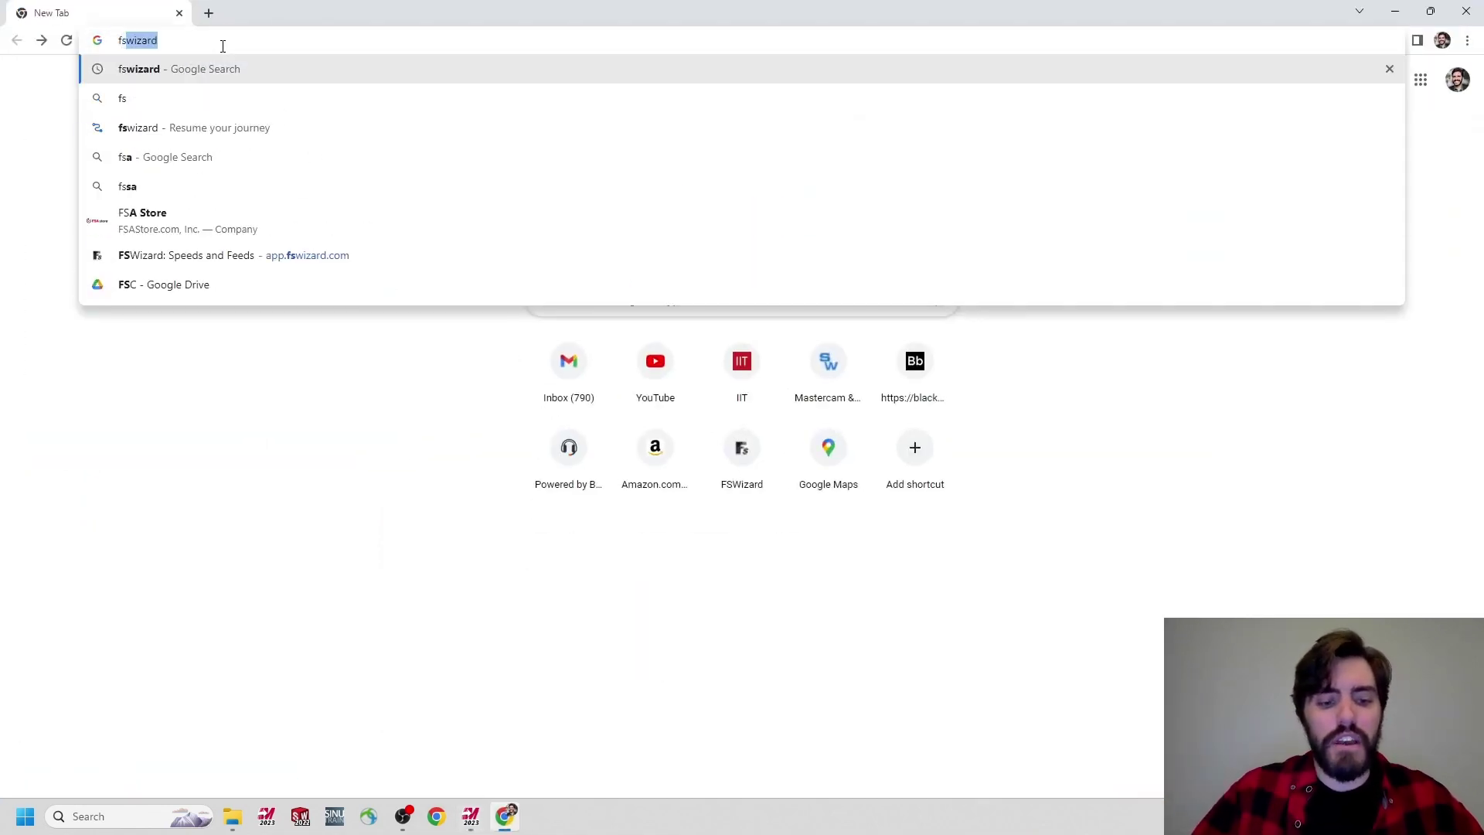
text(wizard)
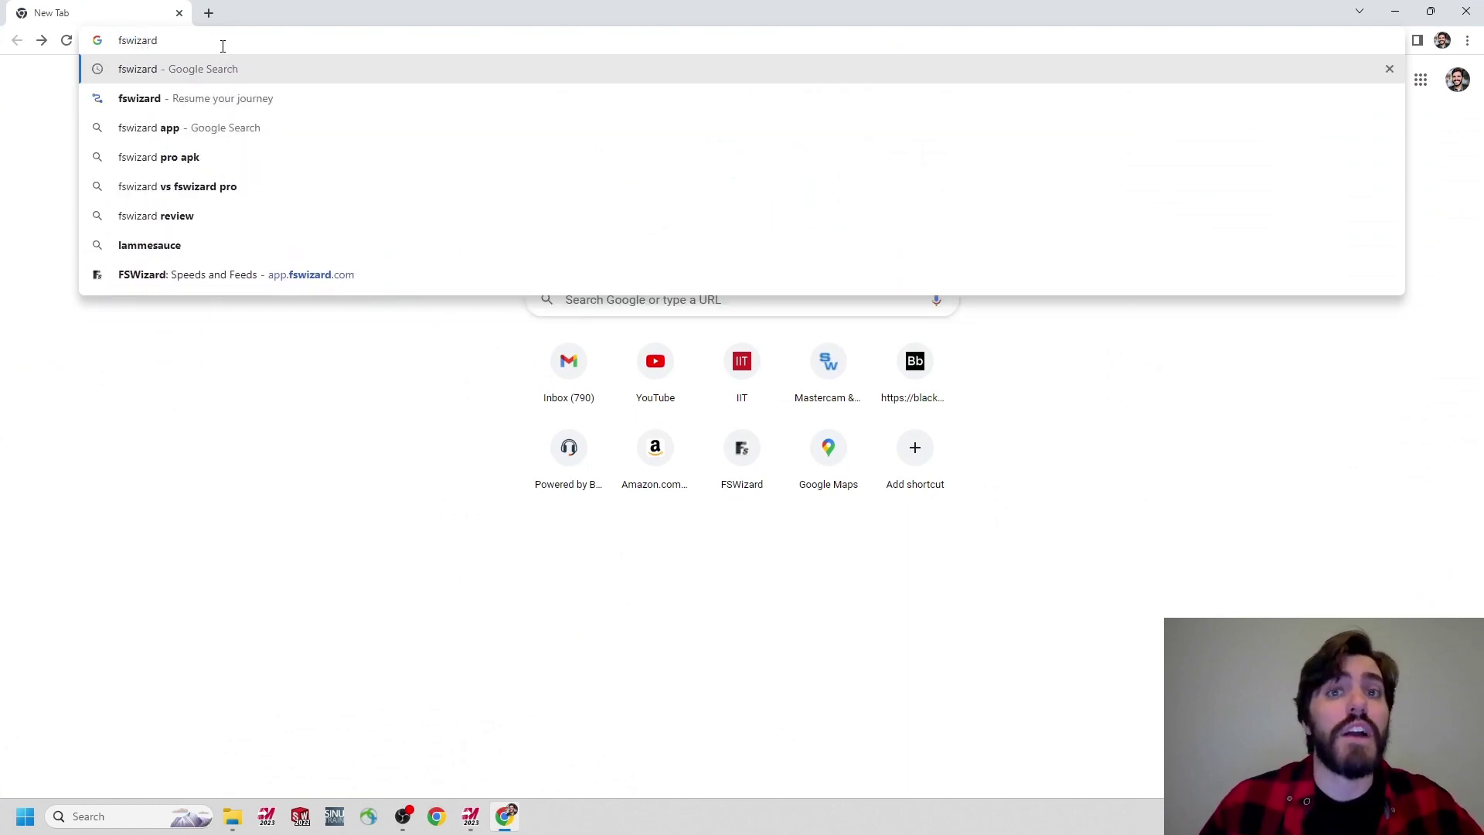
key(Return)
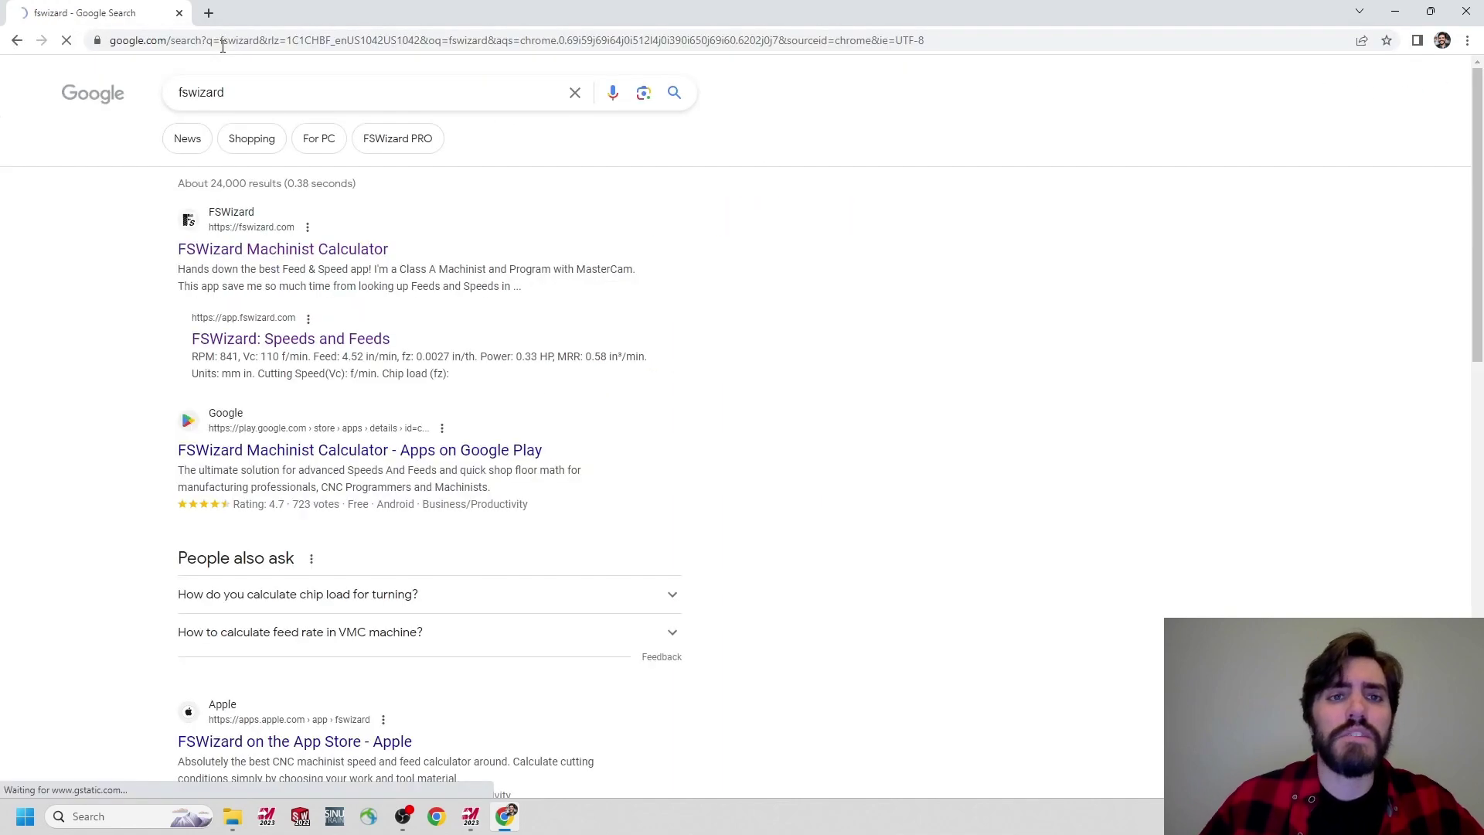
click(282, 348)
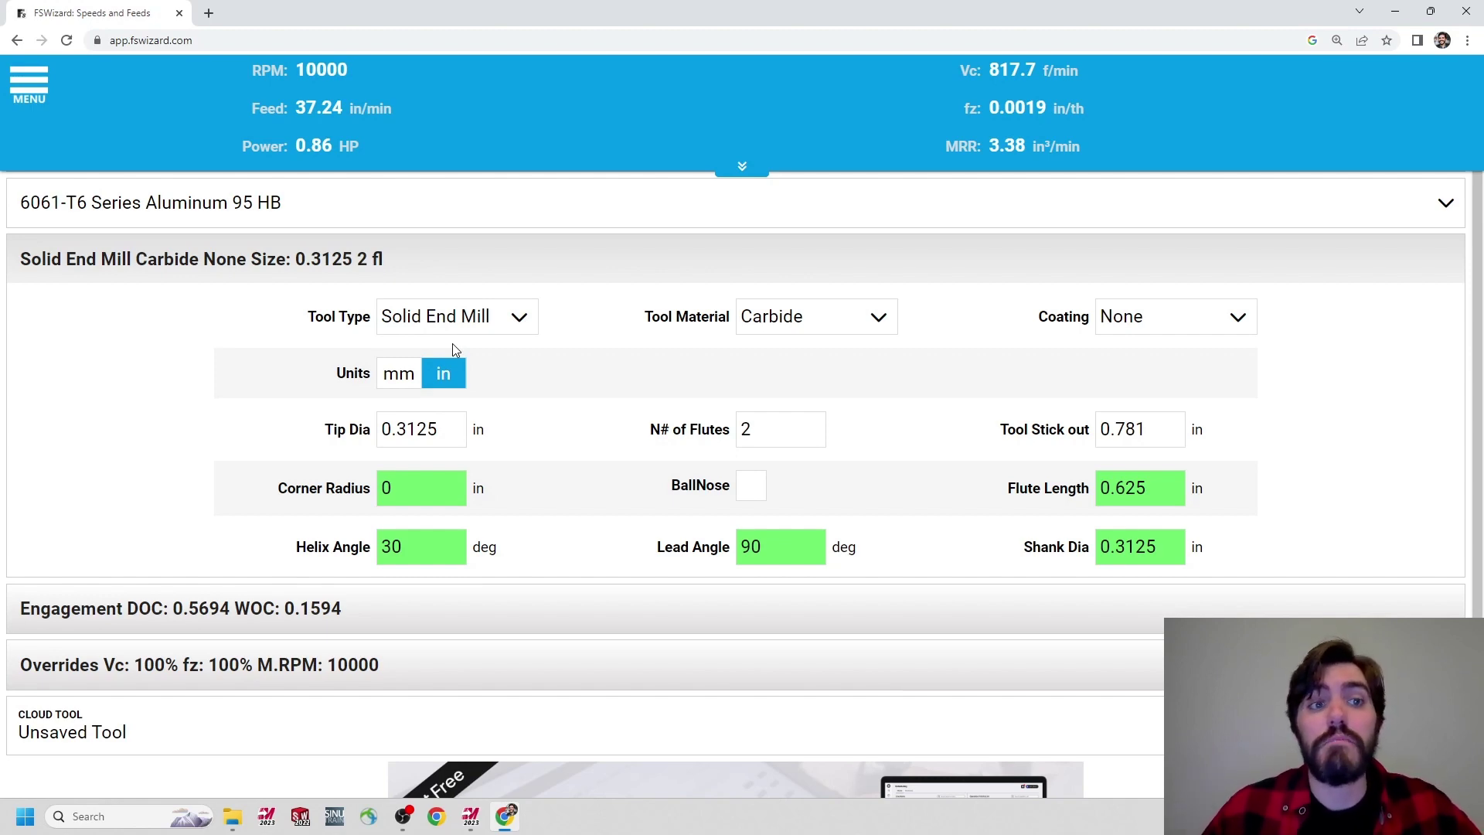
Choose 6061-T6 Series Aluminum 95 HB as the calculator's workpiece material.
click(427, 216)
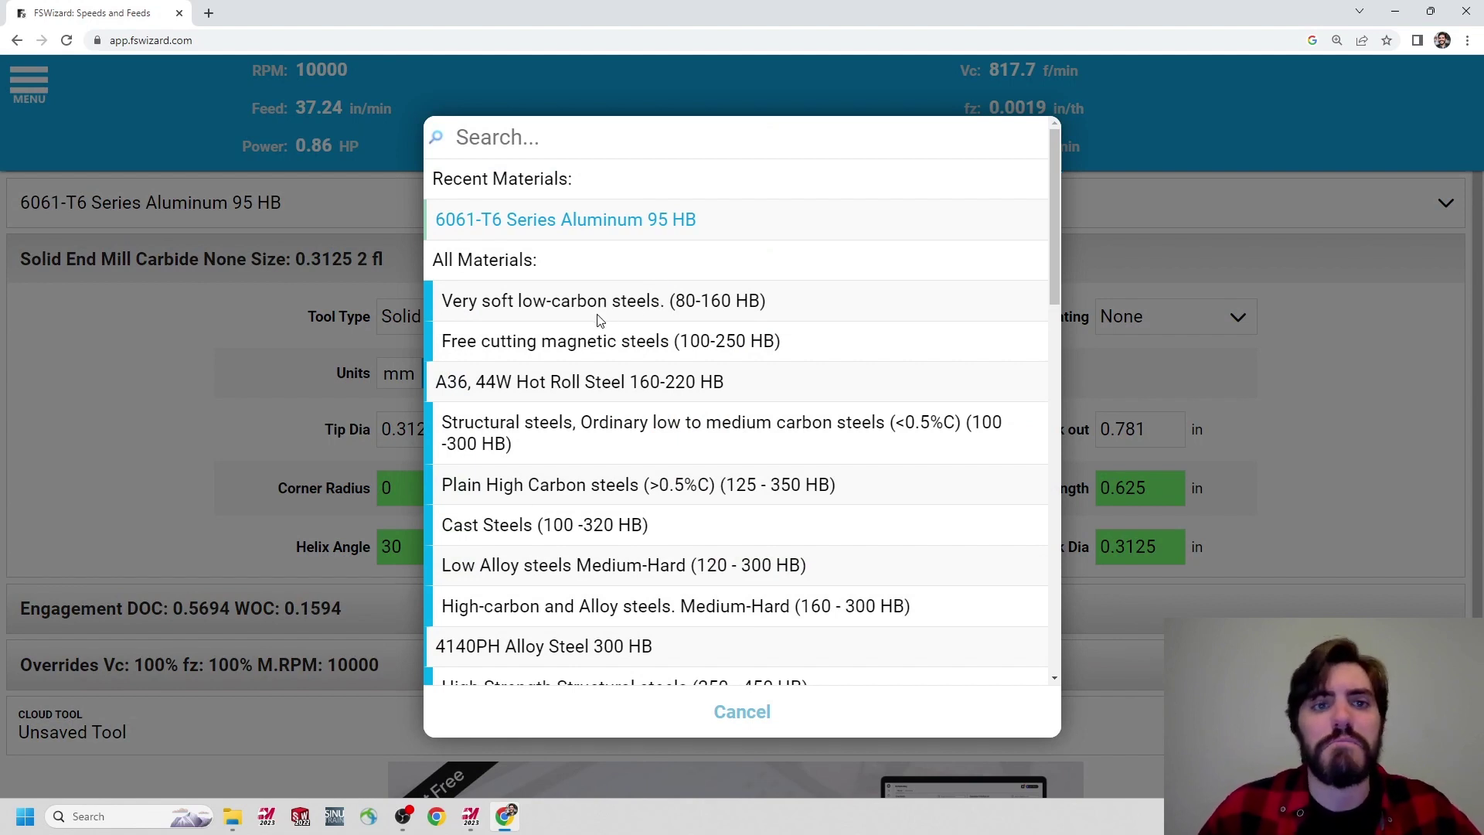
scroll(583, 326, down, 10)
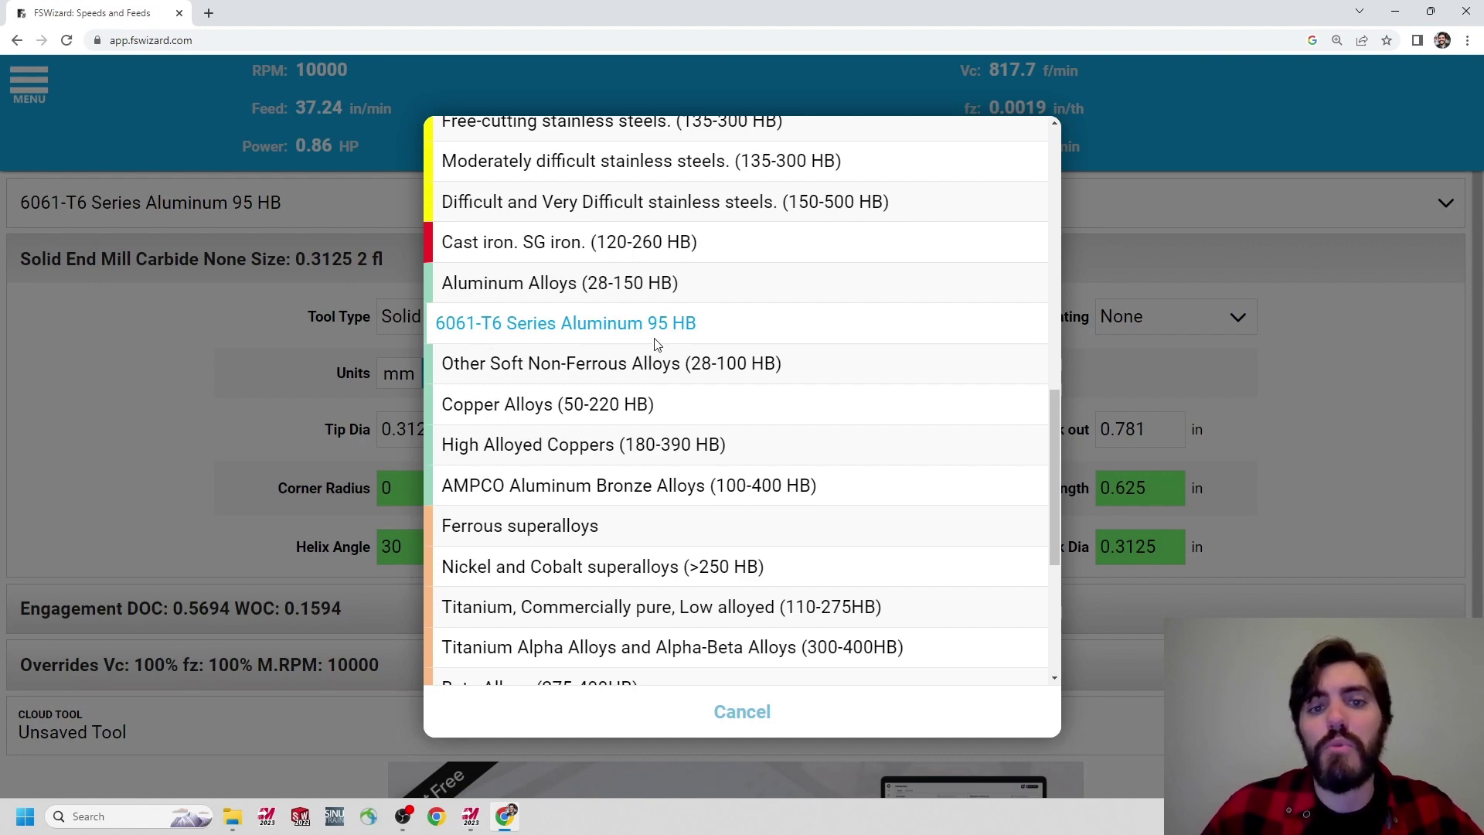
click(609, 325)
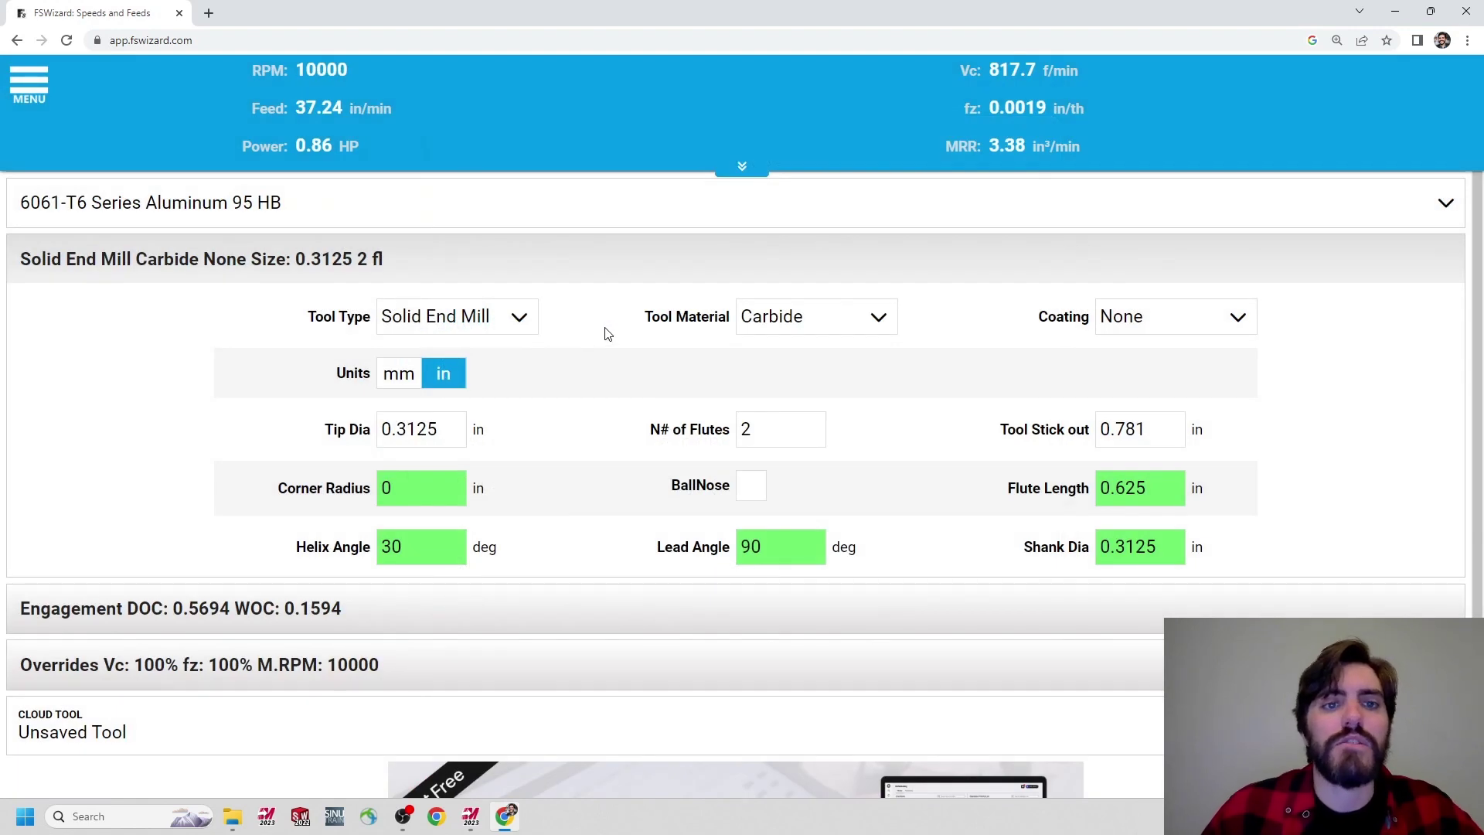
Define the cutter in the tool section as a Solid End Mill made of Carbide.
click(467, 269)
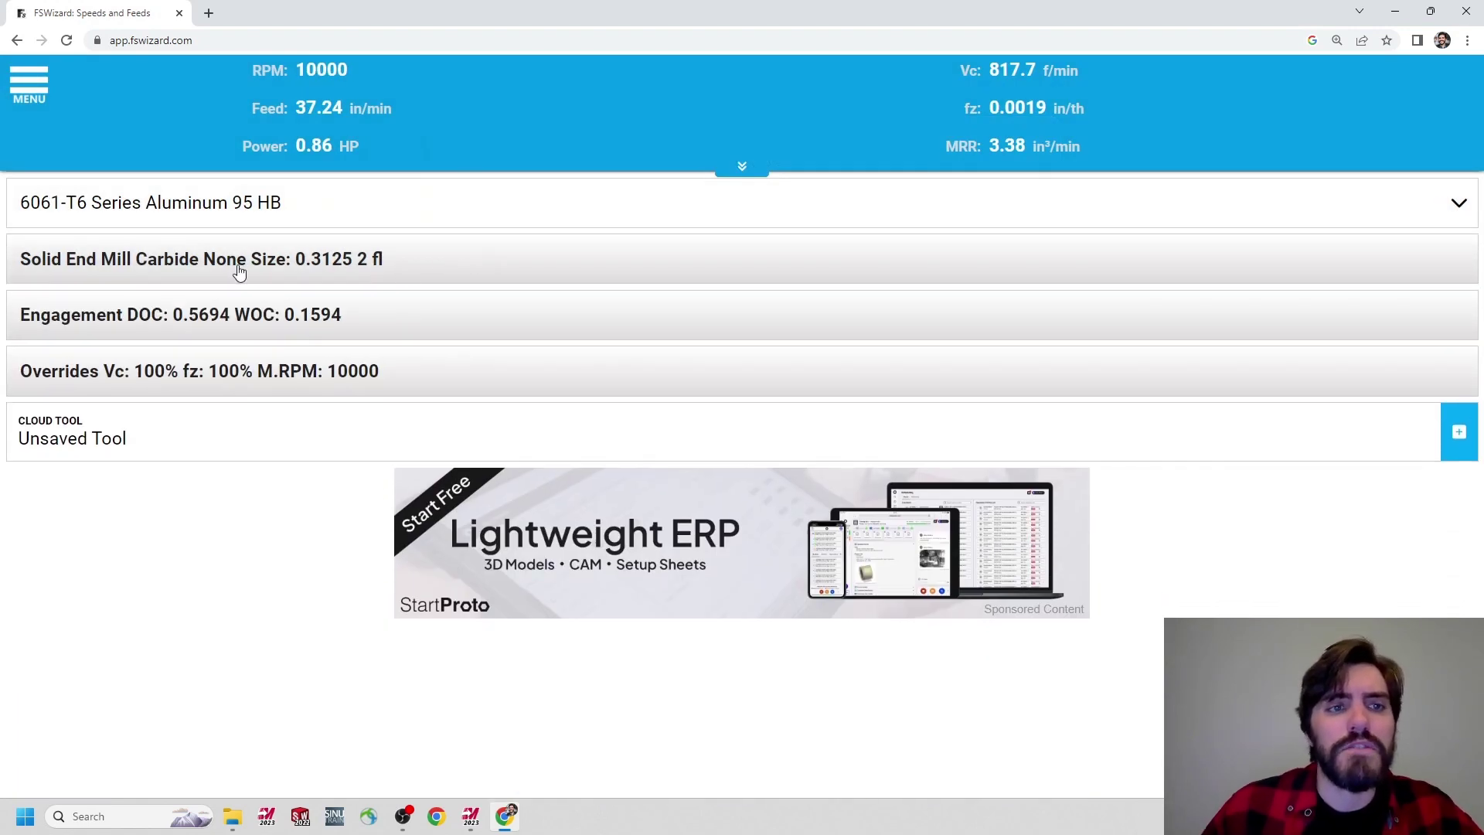
click(358, 263)
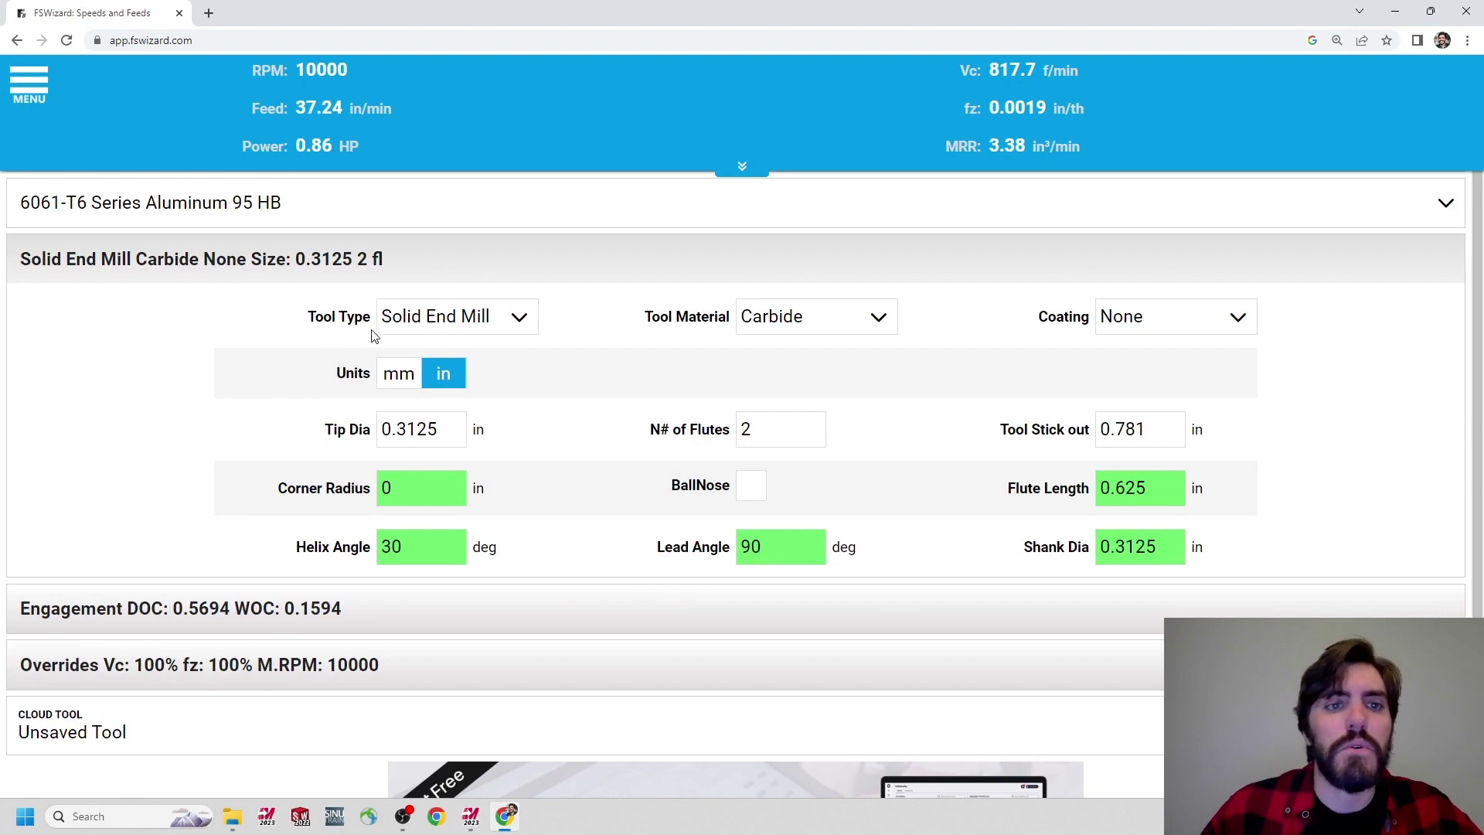
click(503, 318)
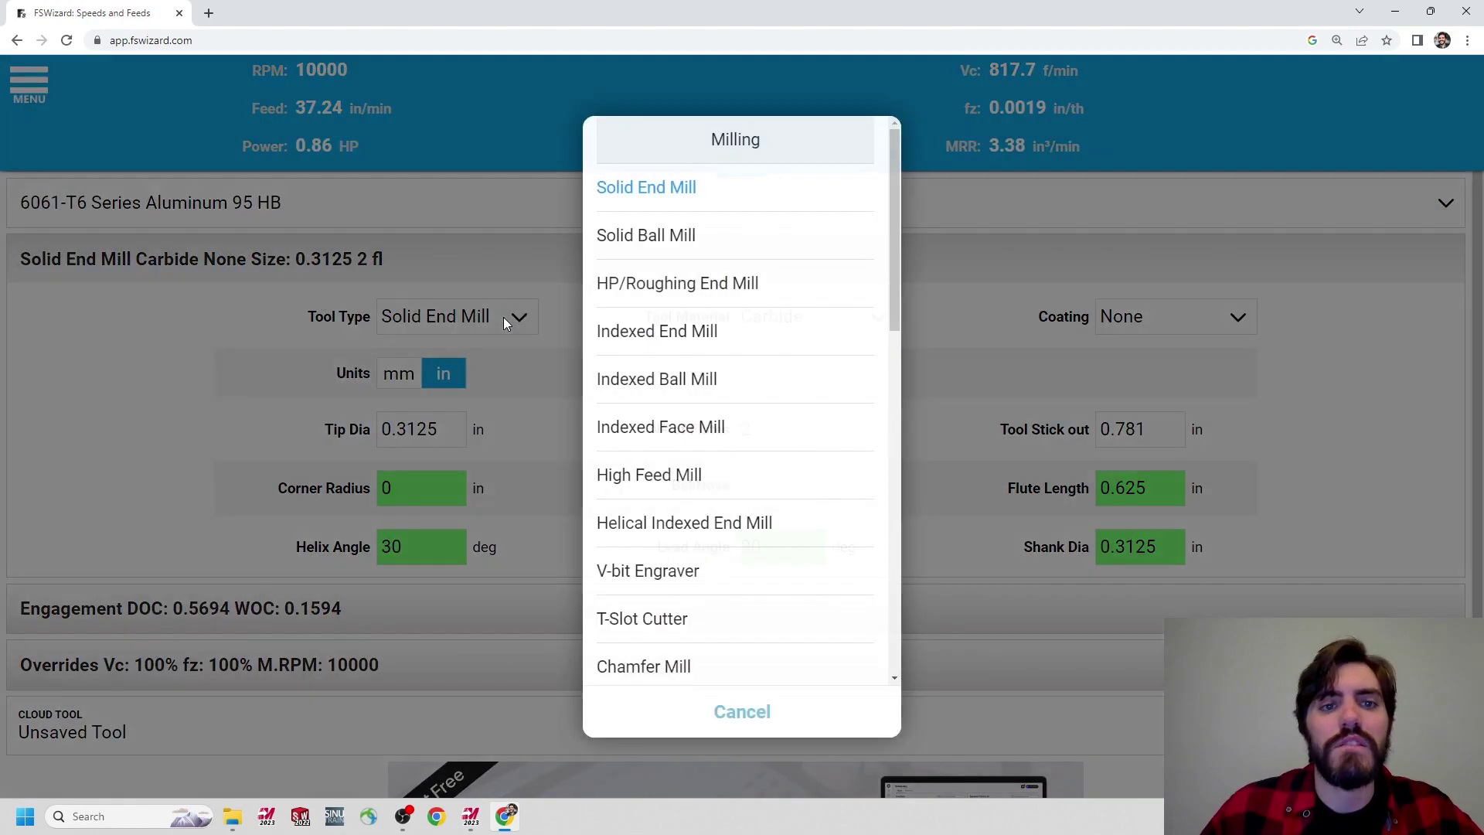
click(683, 198)
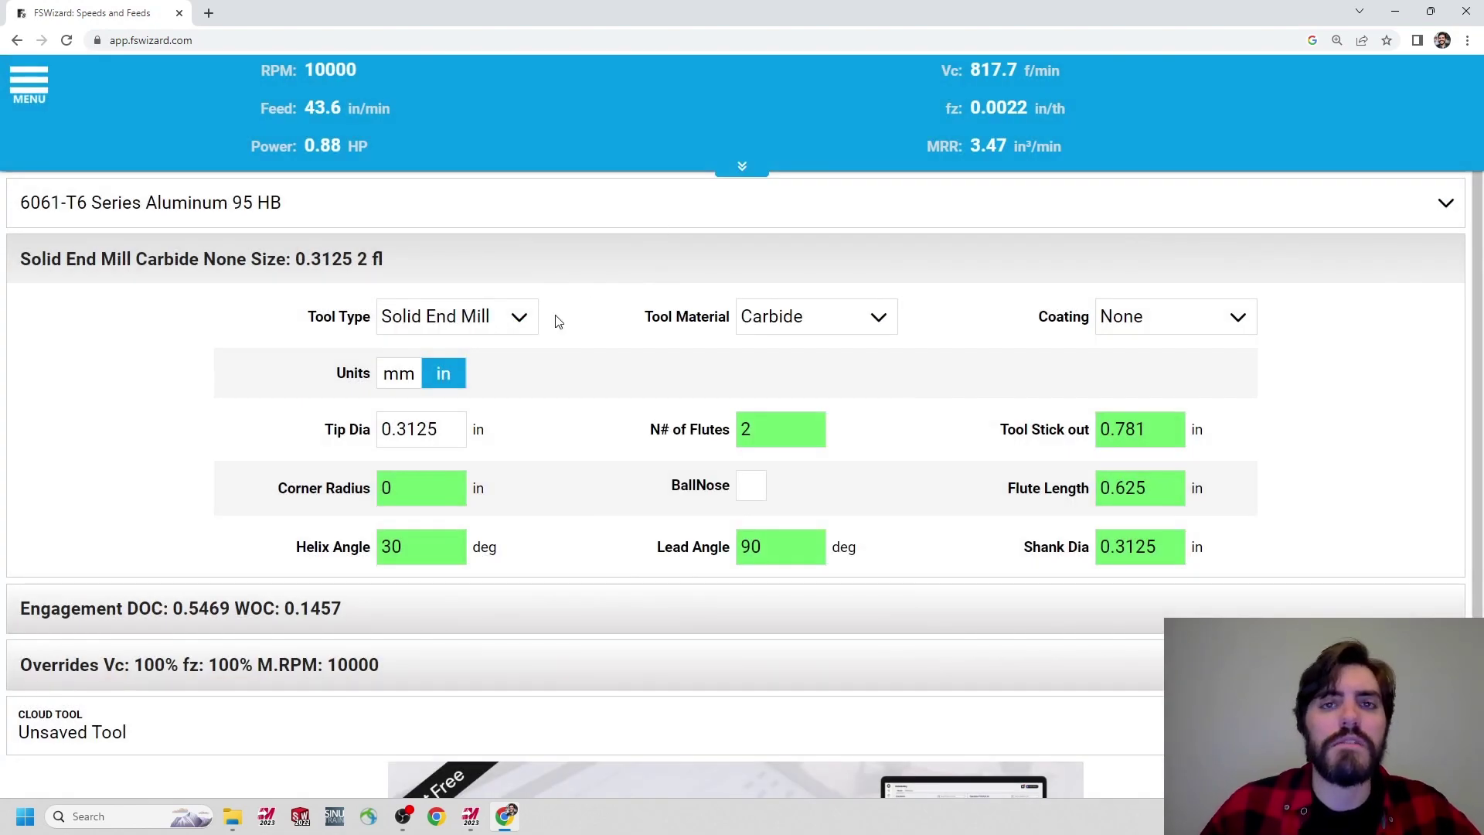
click(525, 325)
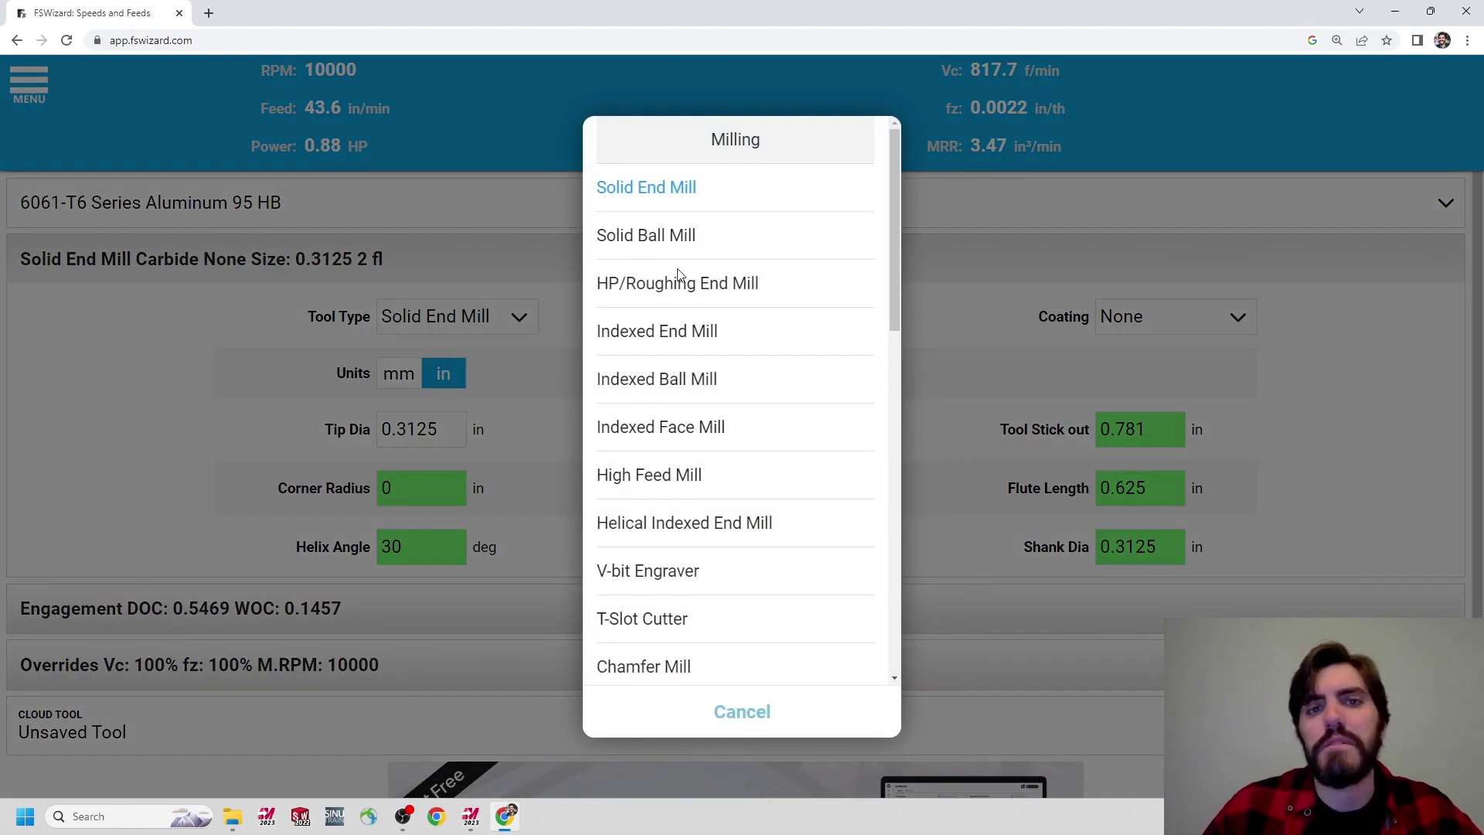
click(650, 205)
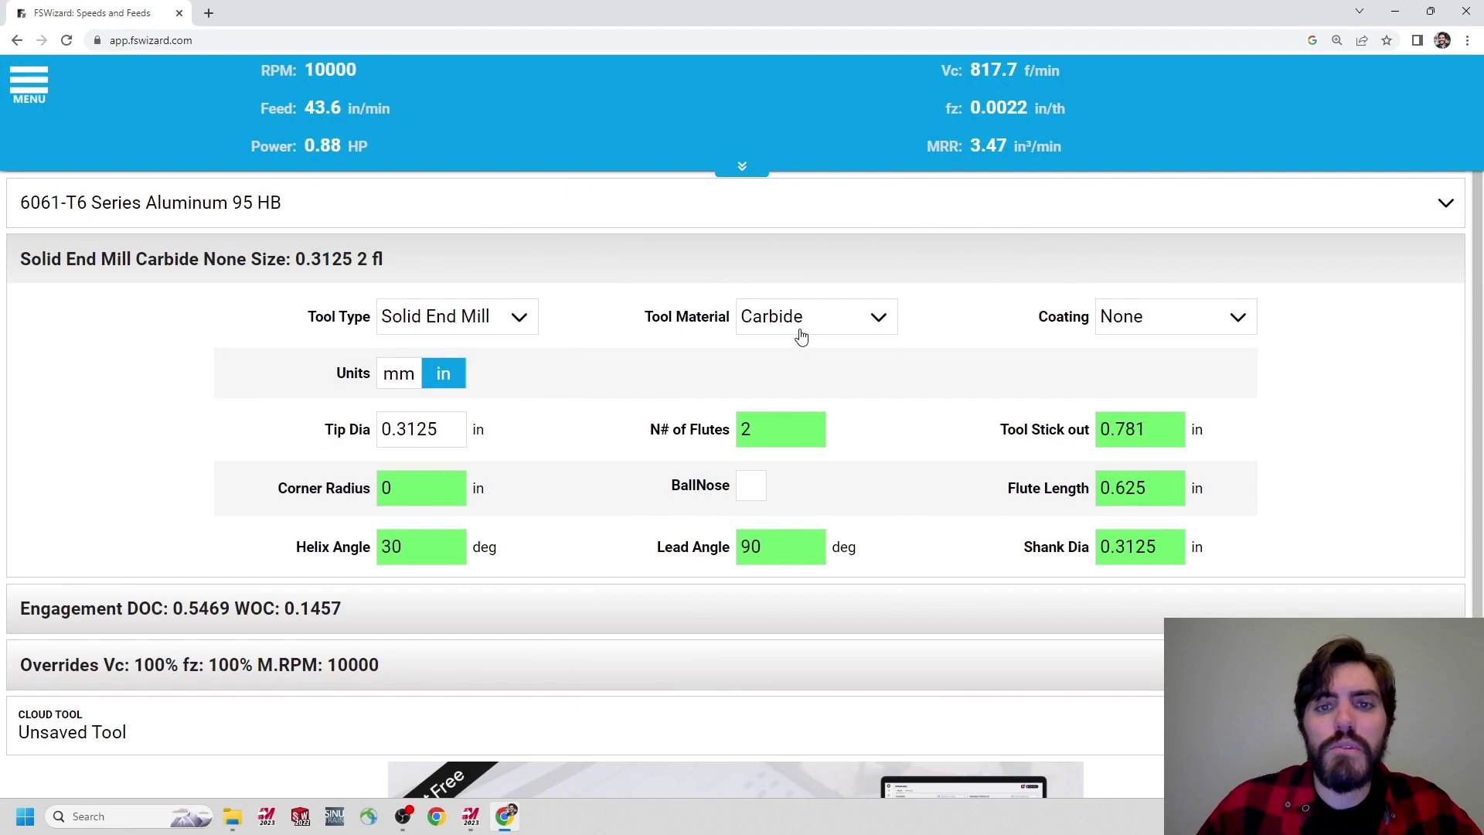
click(842, 330)
click(698, 412)
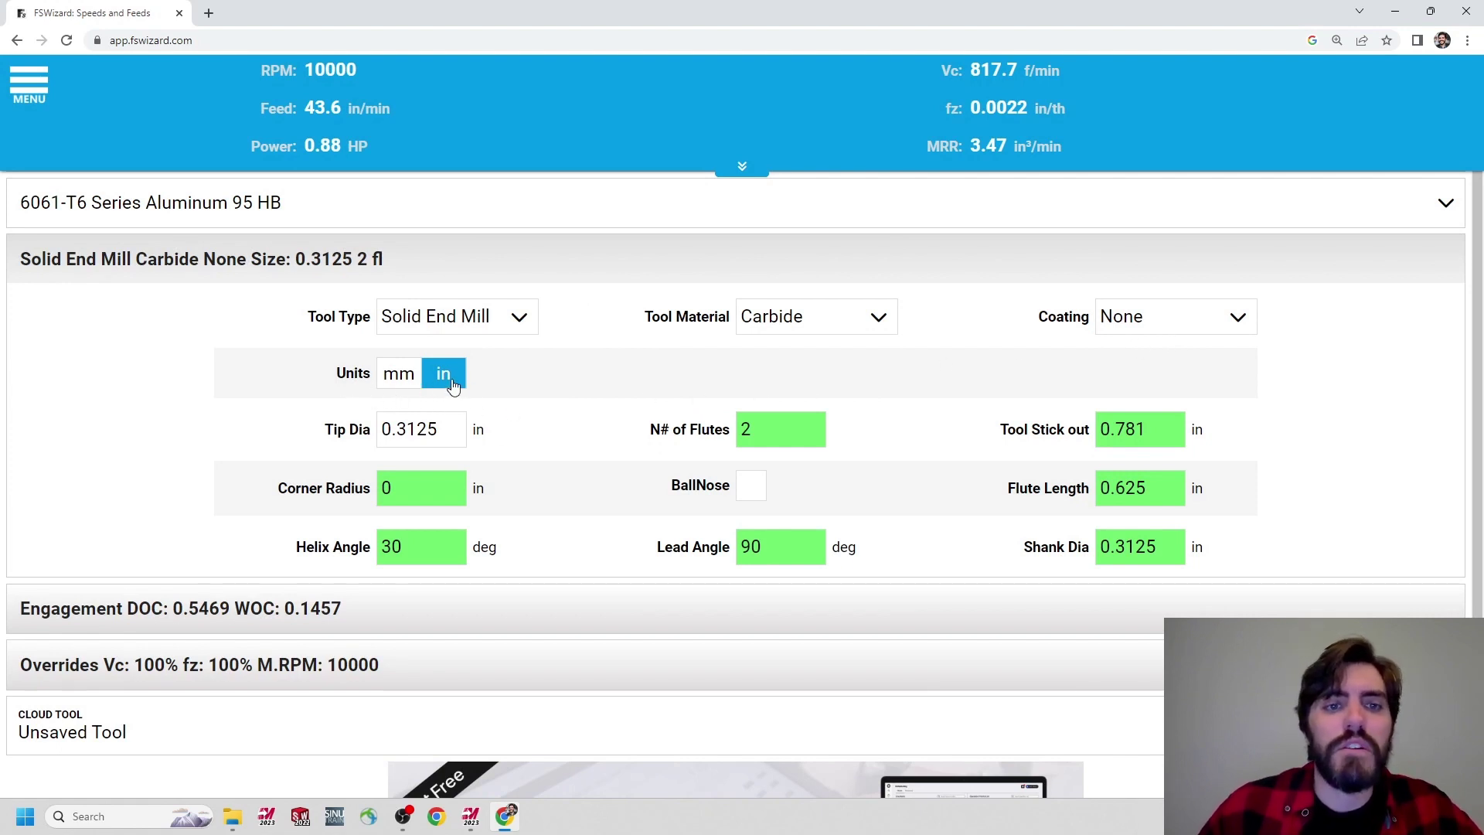
Set the end mill's tip diameter to .3125 in and its number of flutes to 3.
double_click(412, 429)
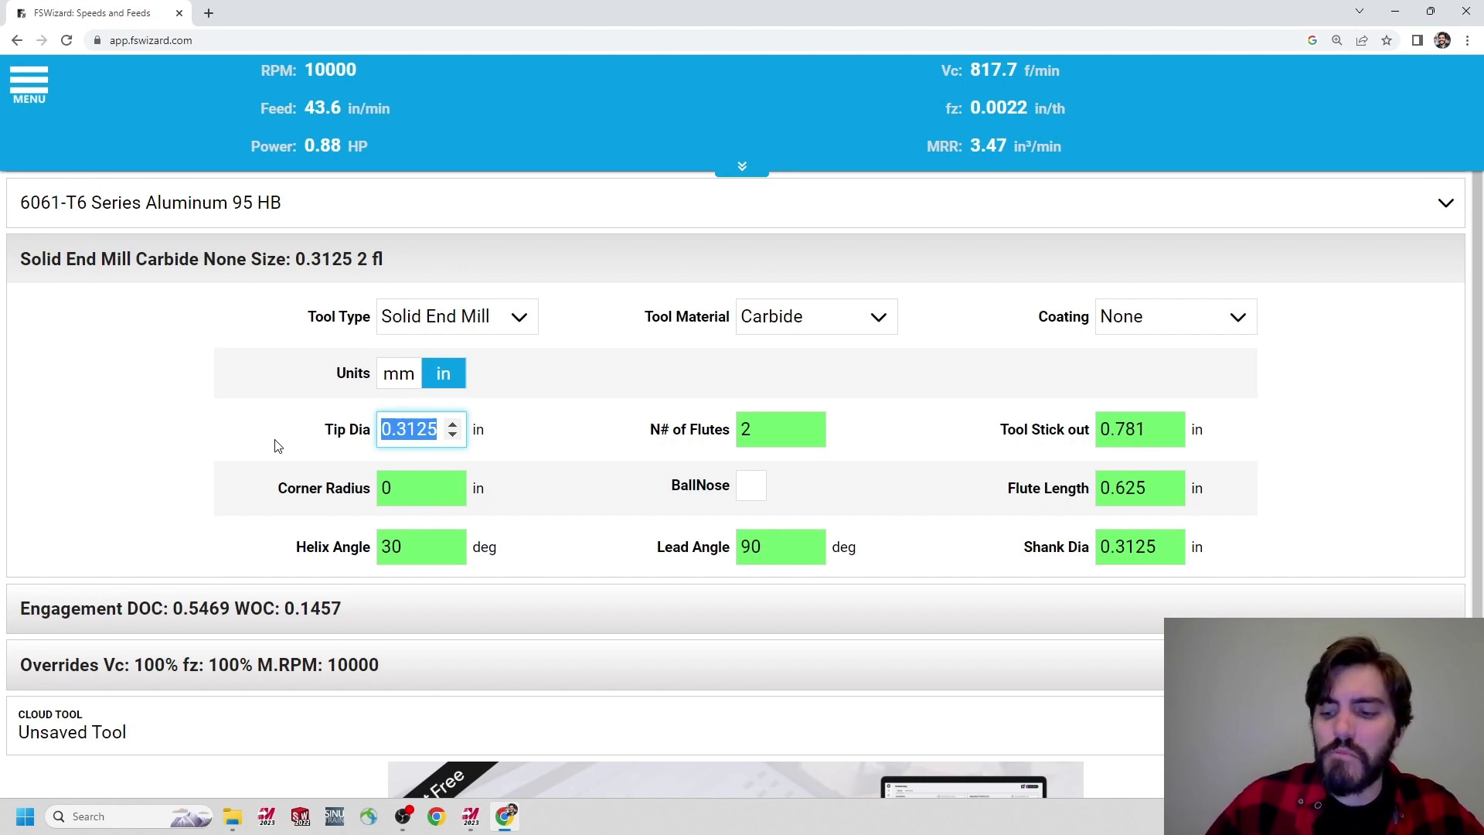
text(.3125)
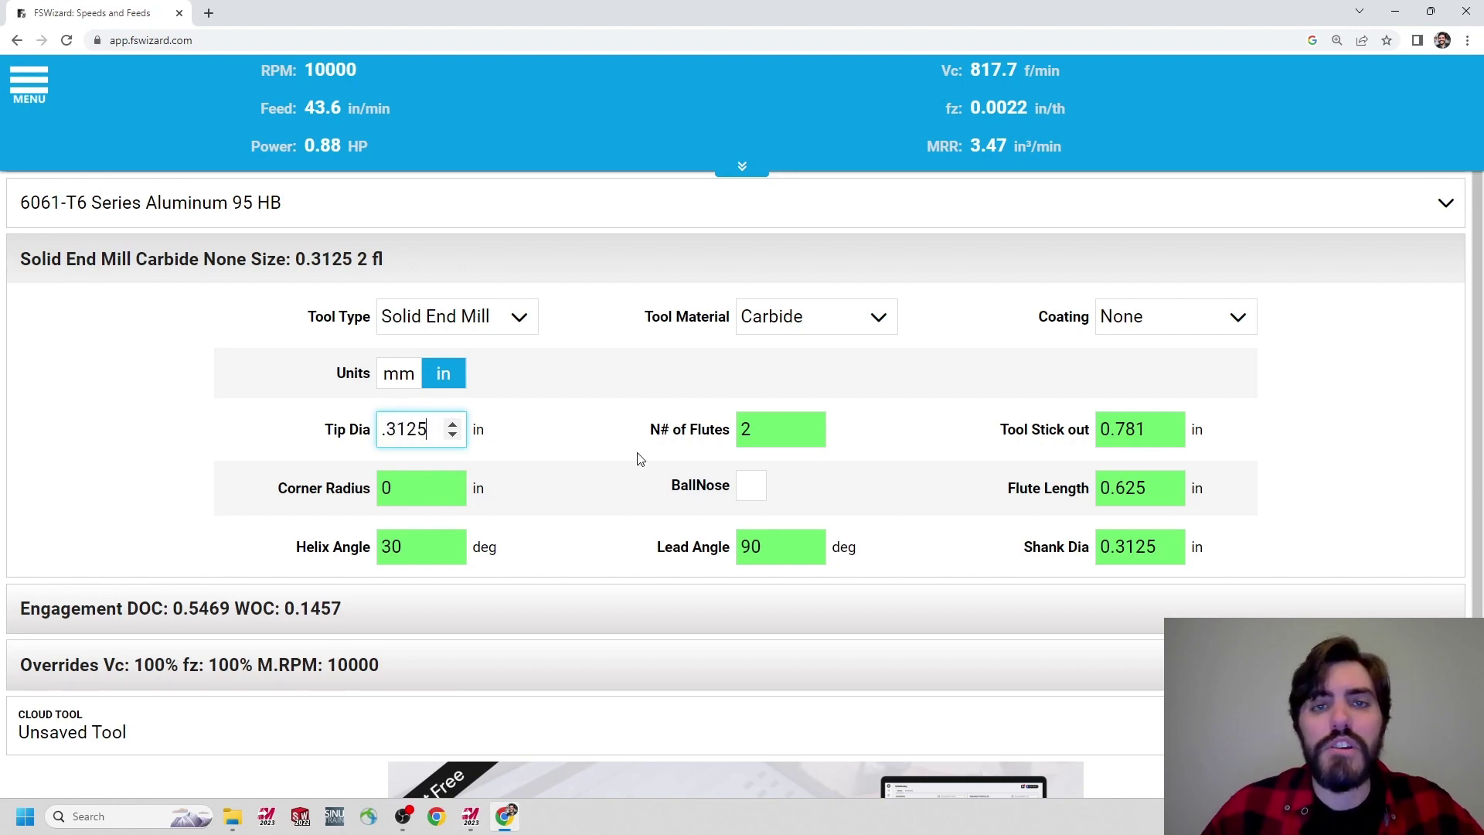
click(773, 434)
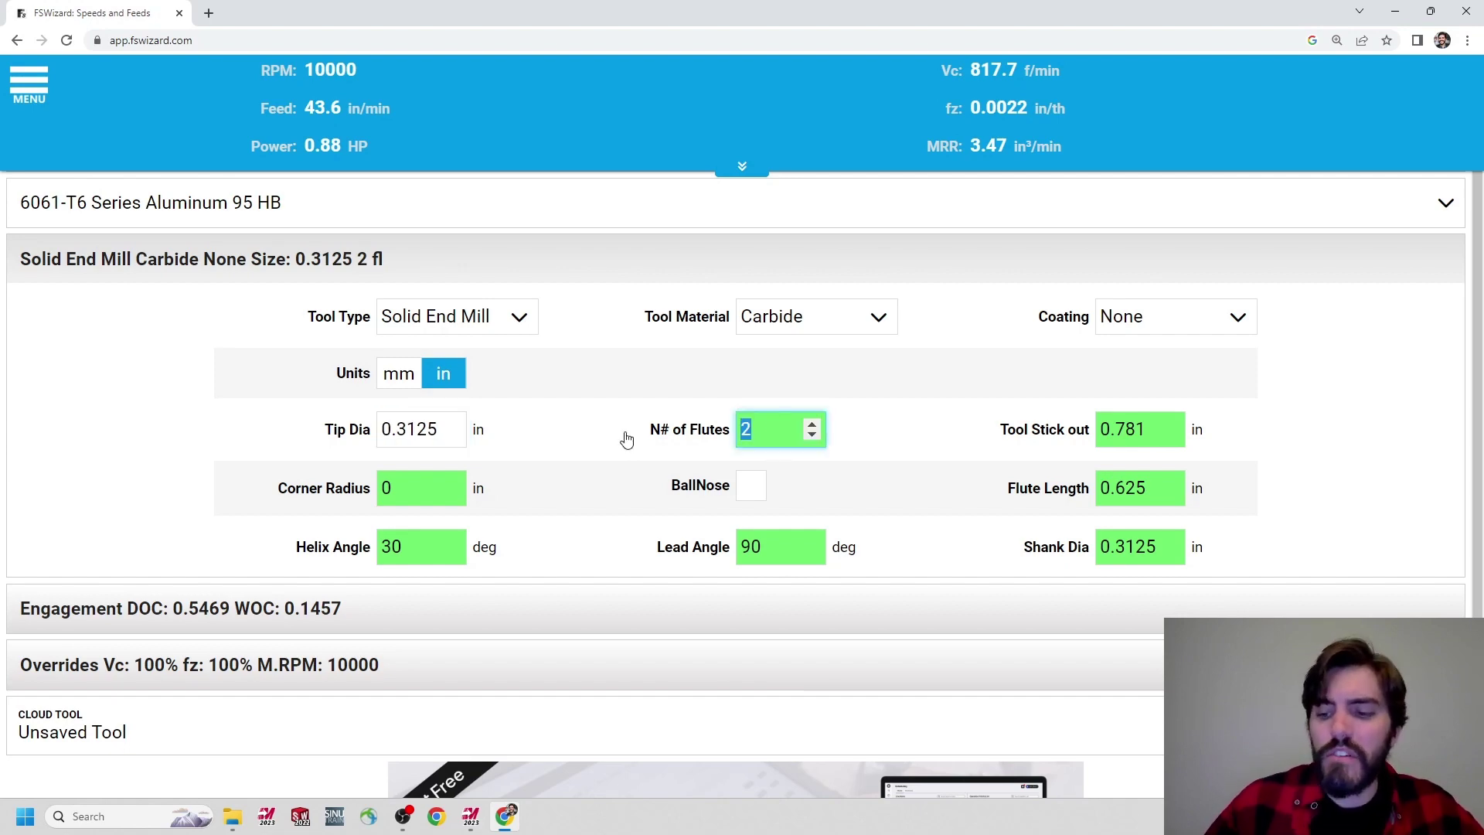
text(3)
Set the end mill's tool stick out to 1.5 in.
click(1145, 431)
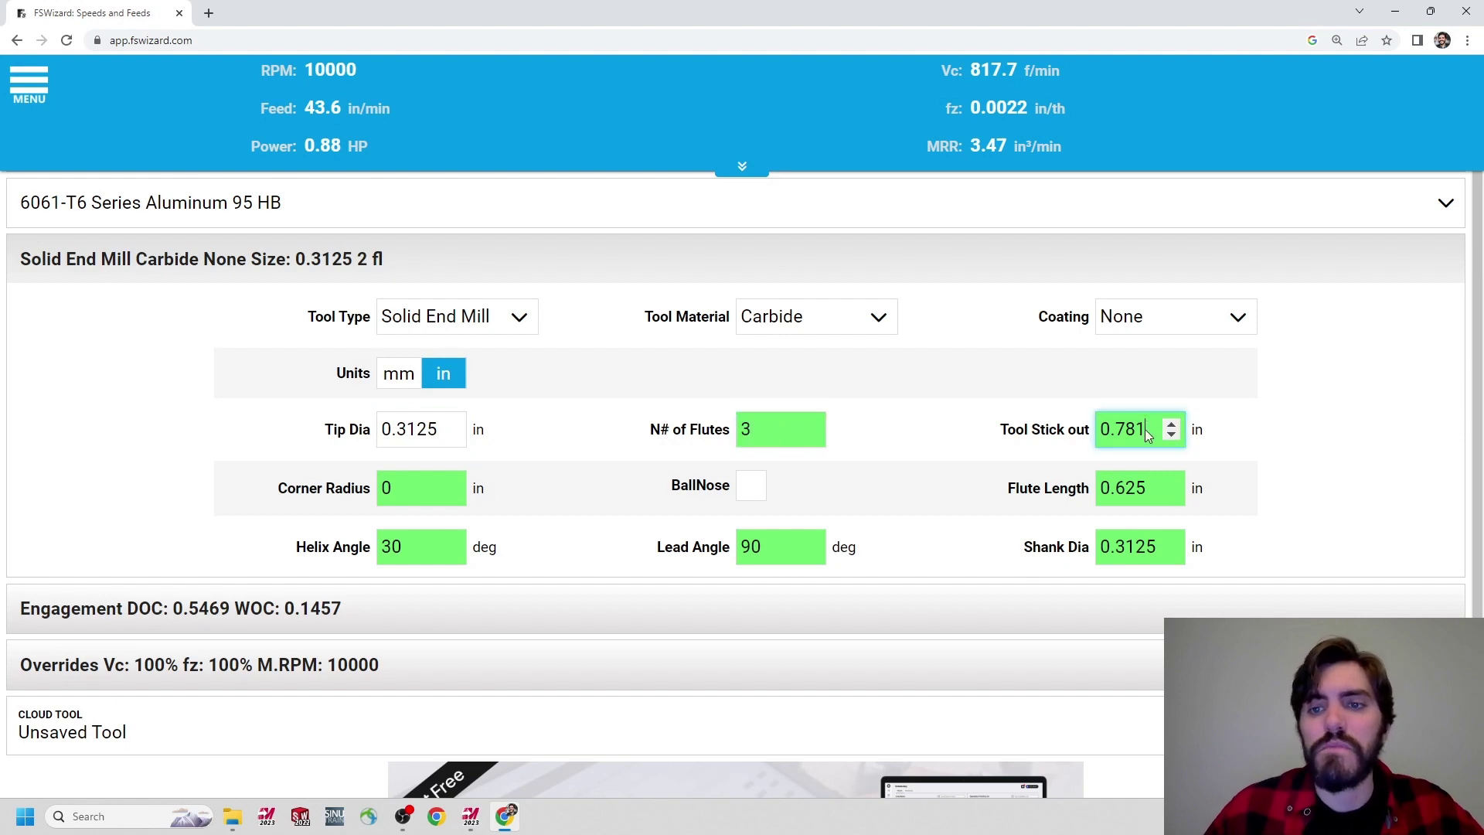
double_click(1144, 429)
text(1.)
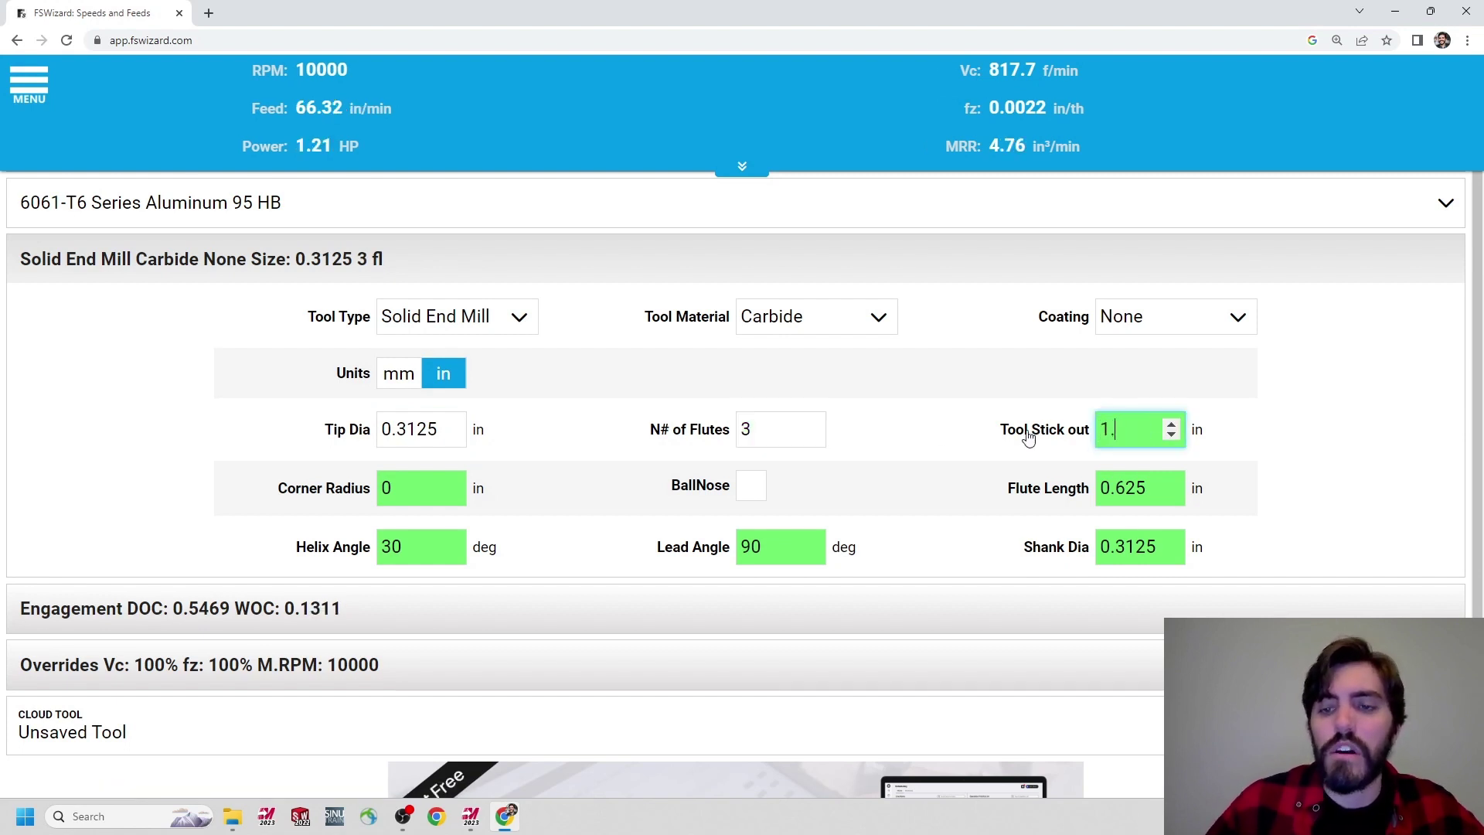
text(5)
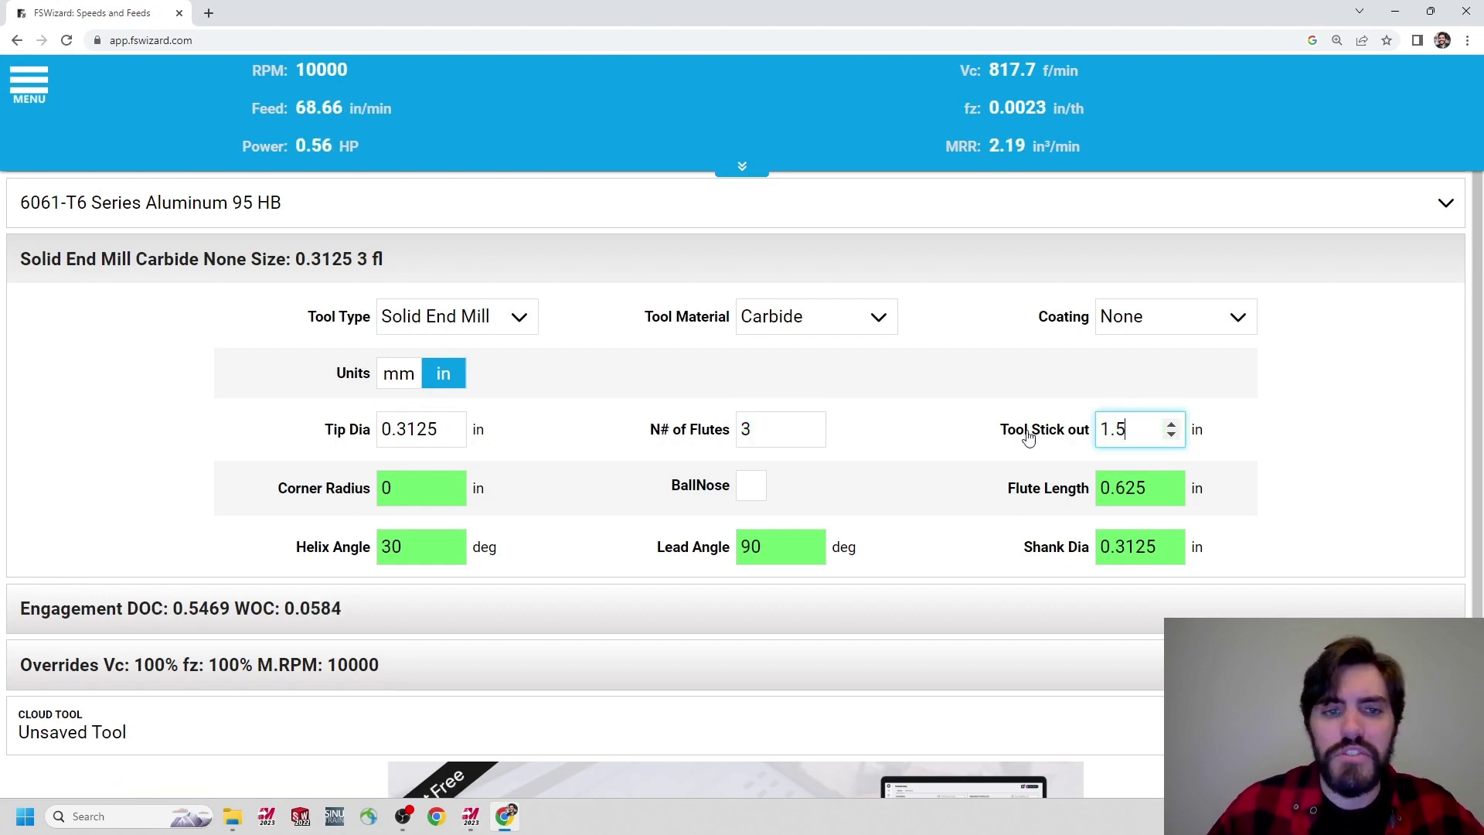
key(Tab)
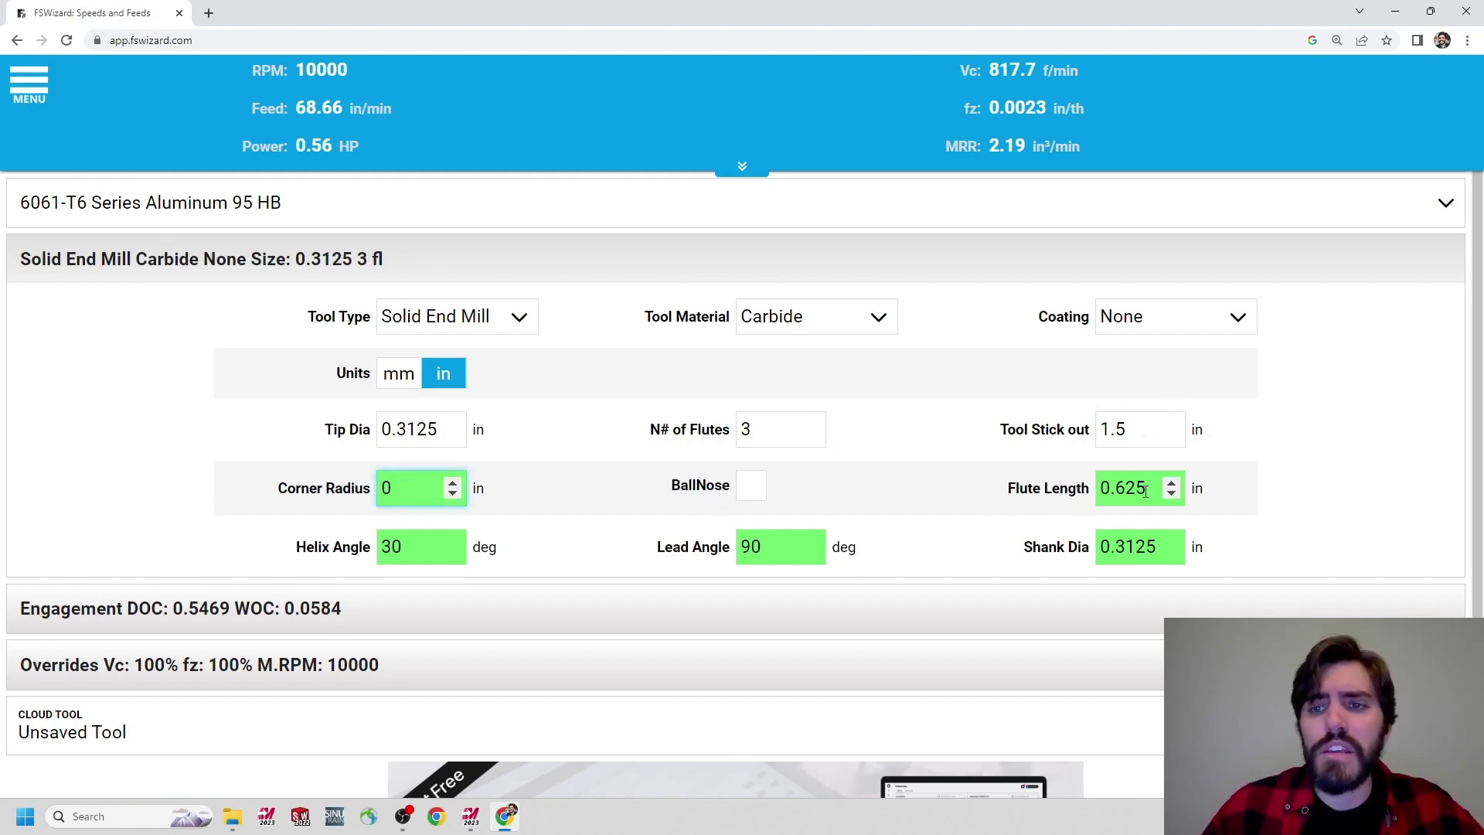
Set the end mill's flute length to .75 in and its shank diameter to .3125 in.
double_click(1115, 493)
text(.75)
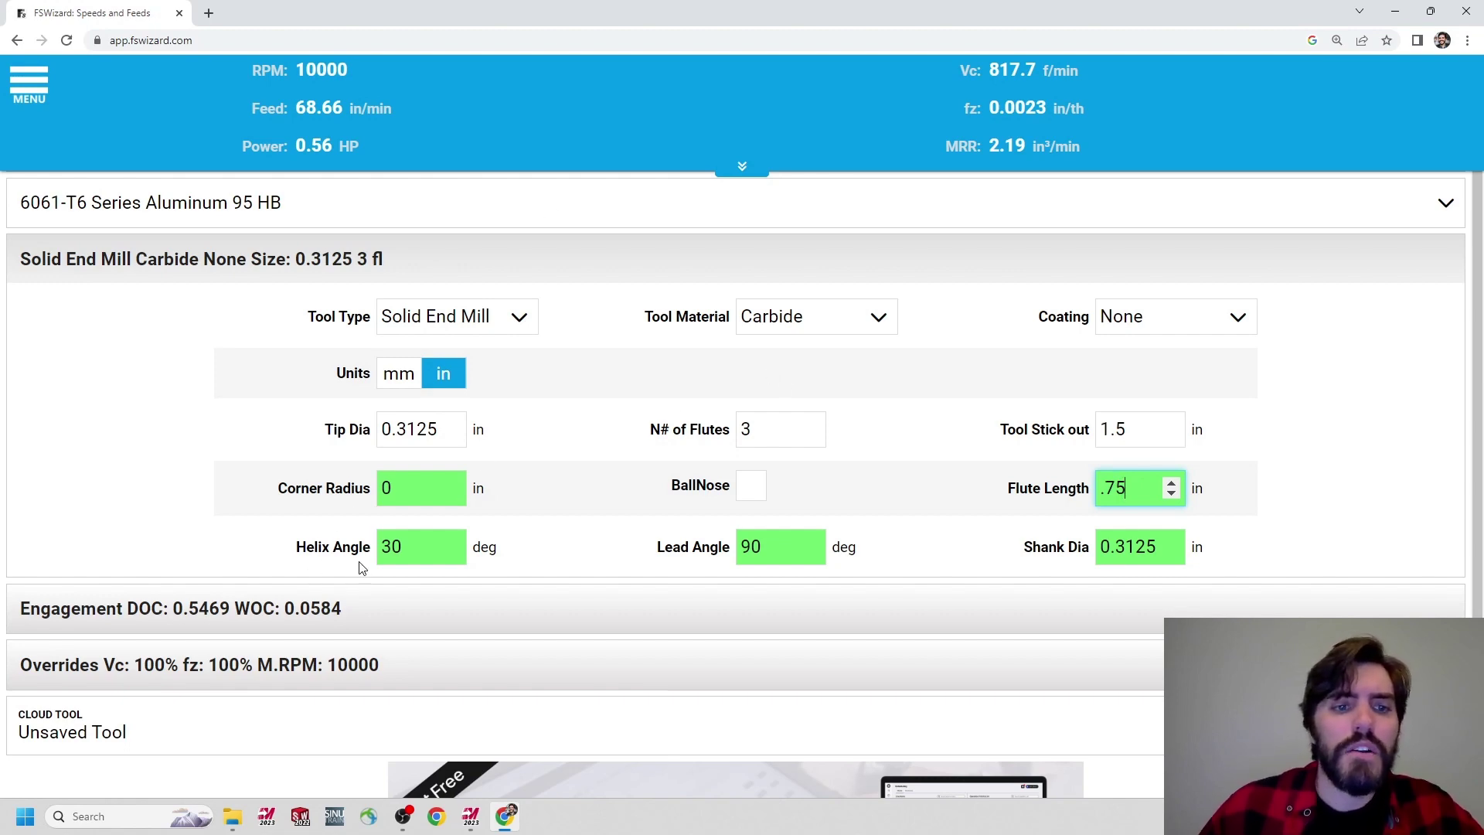
click(1155, 550)
text(.3125)
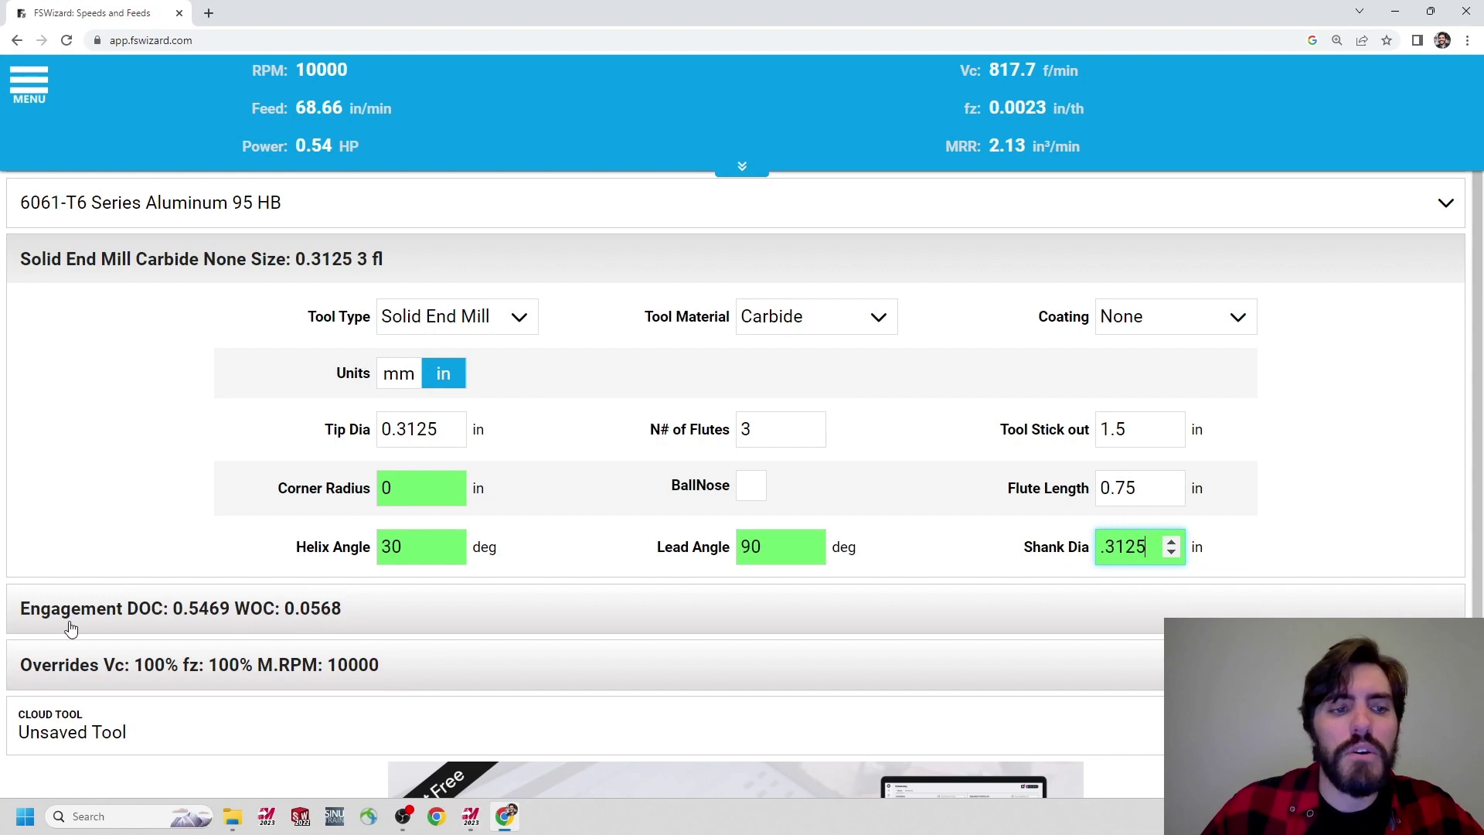
Set the engagement's depth of cut to .1875 in and its width of cut to 25%.
click(171, 618)
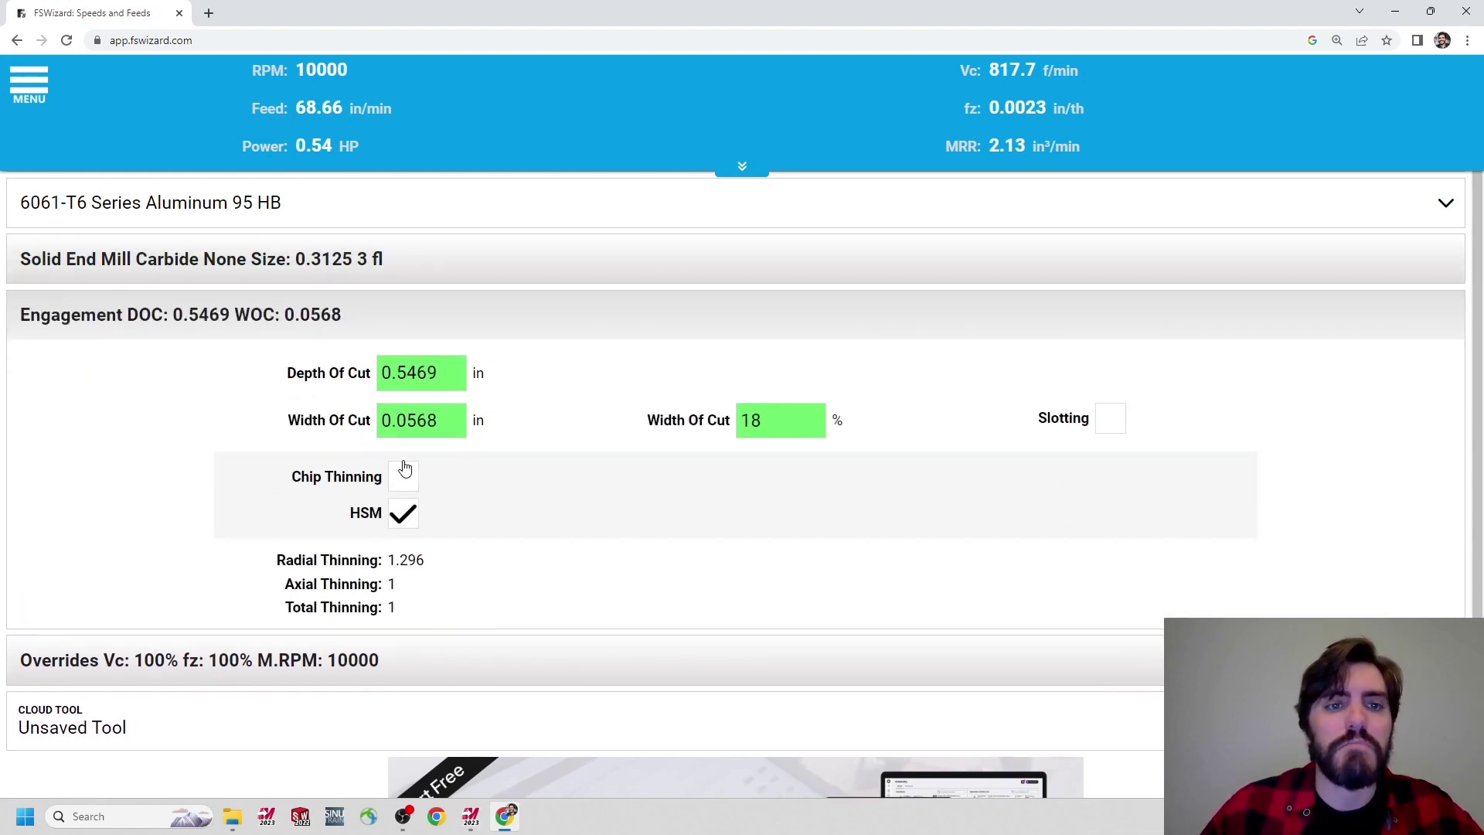
drag(437, 373, 324, 382)
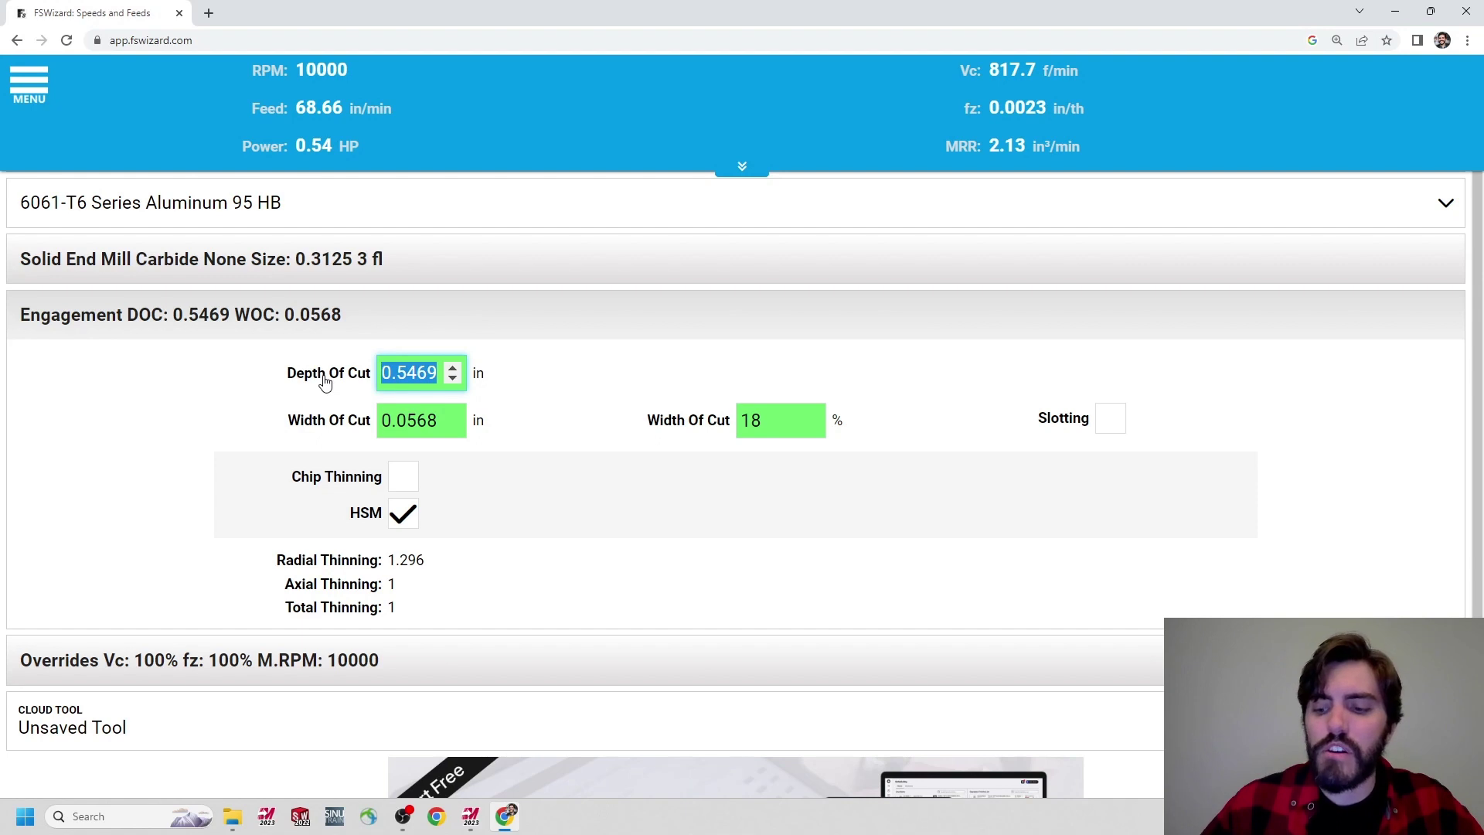
text(.1875)
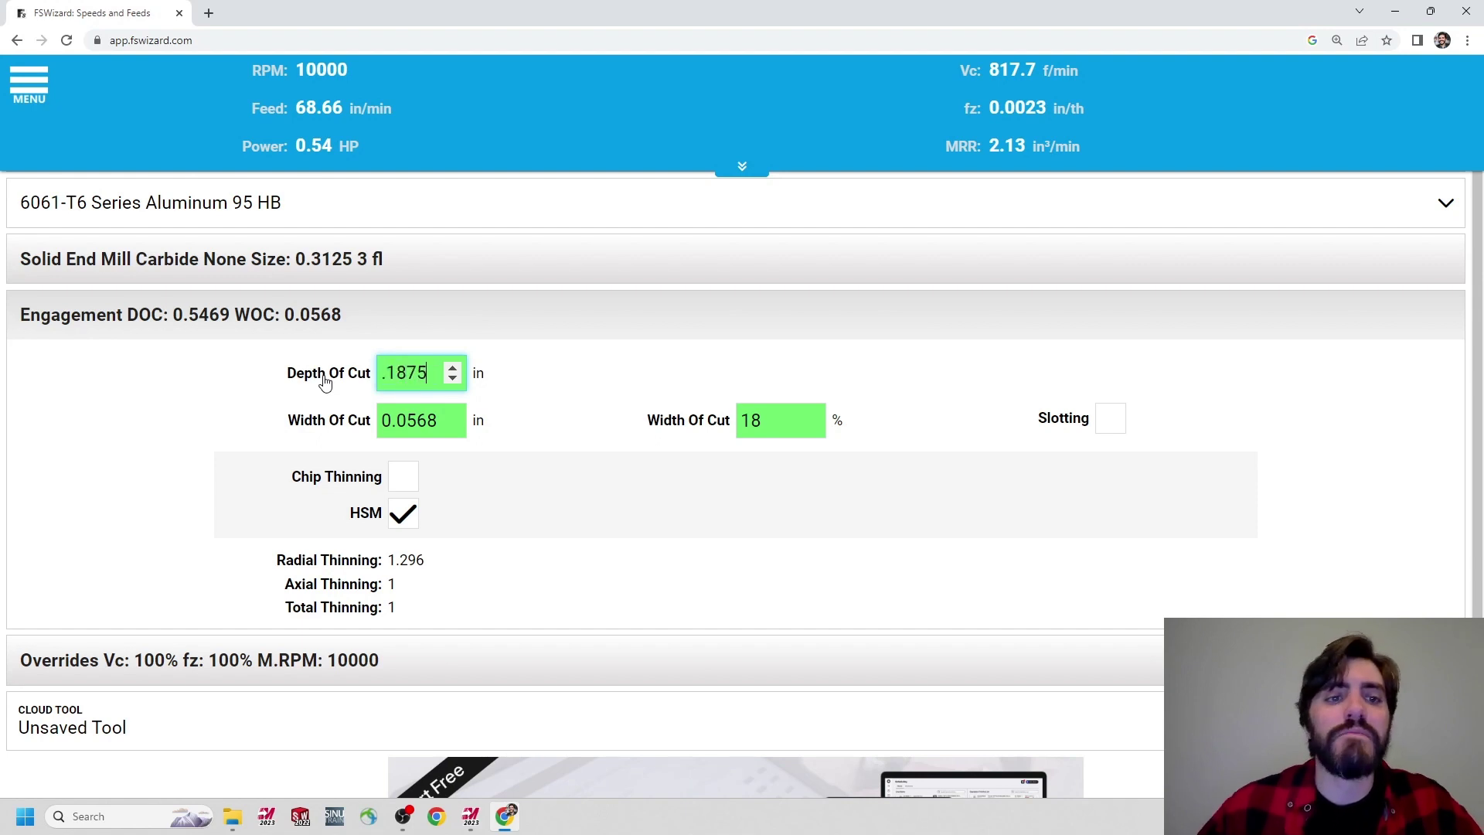
click(431, 428)
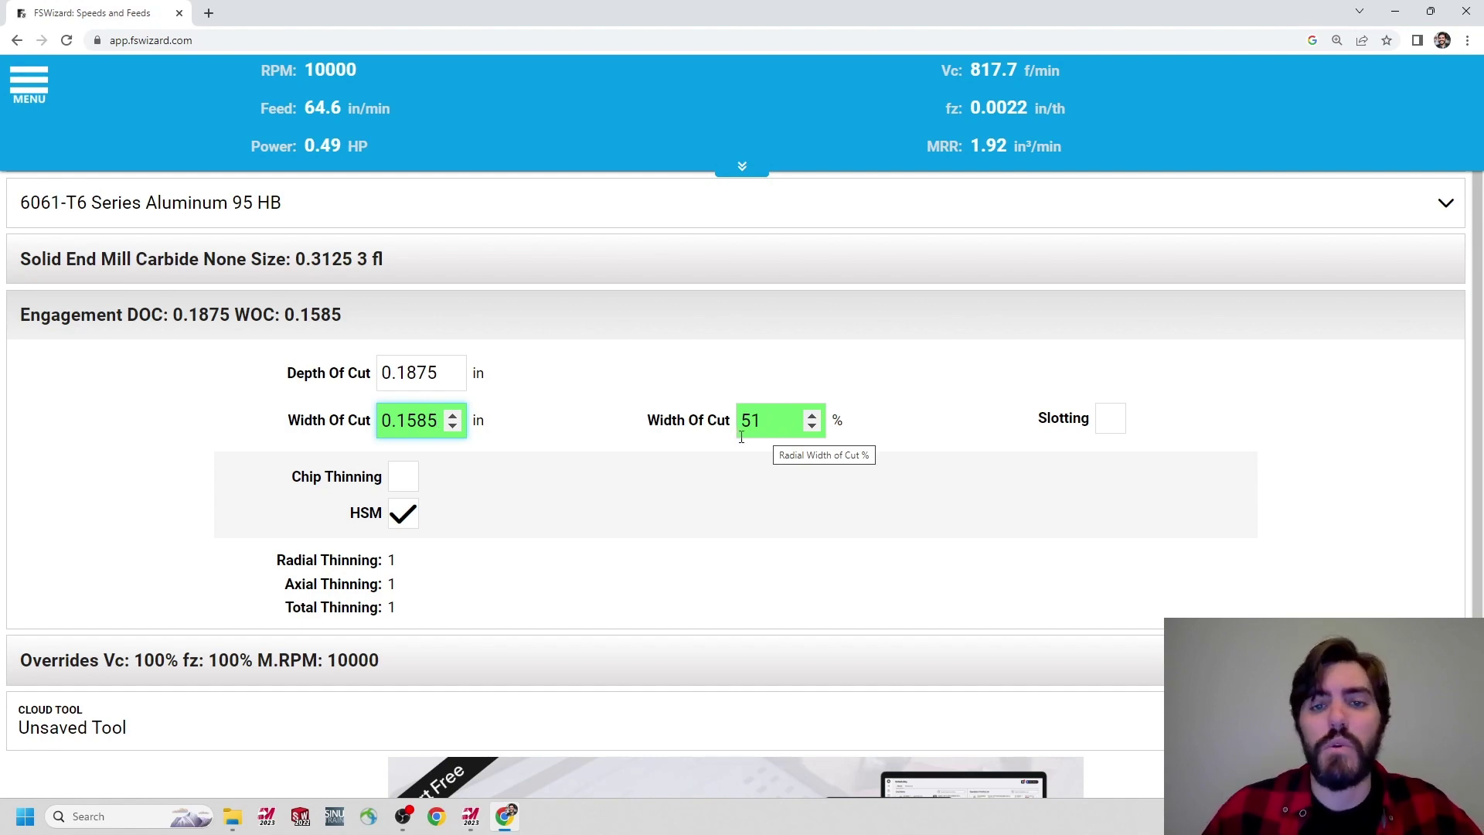
drag(765, 422, 653, 424)
text(25)
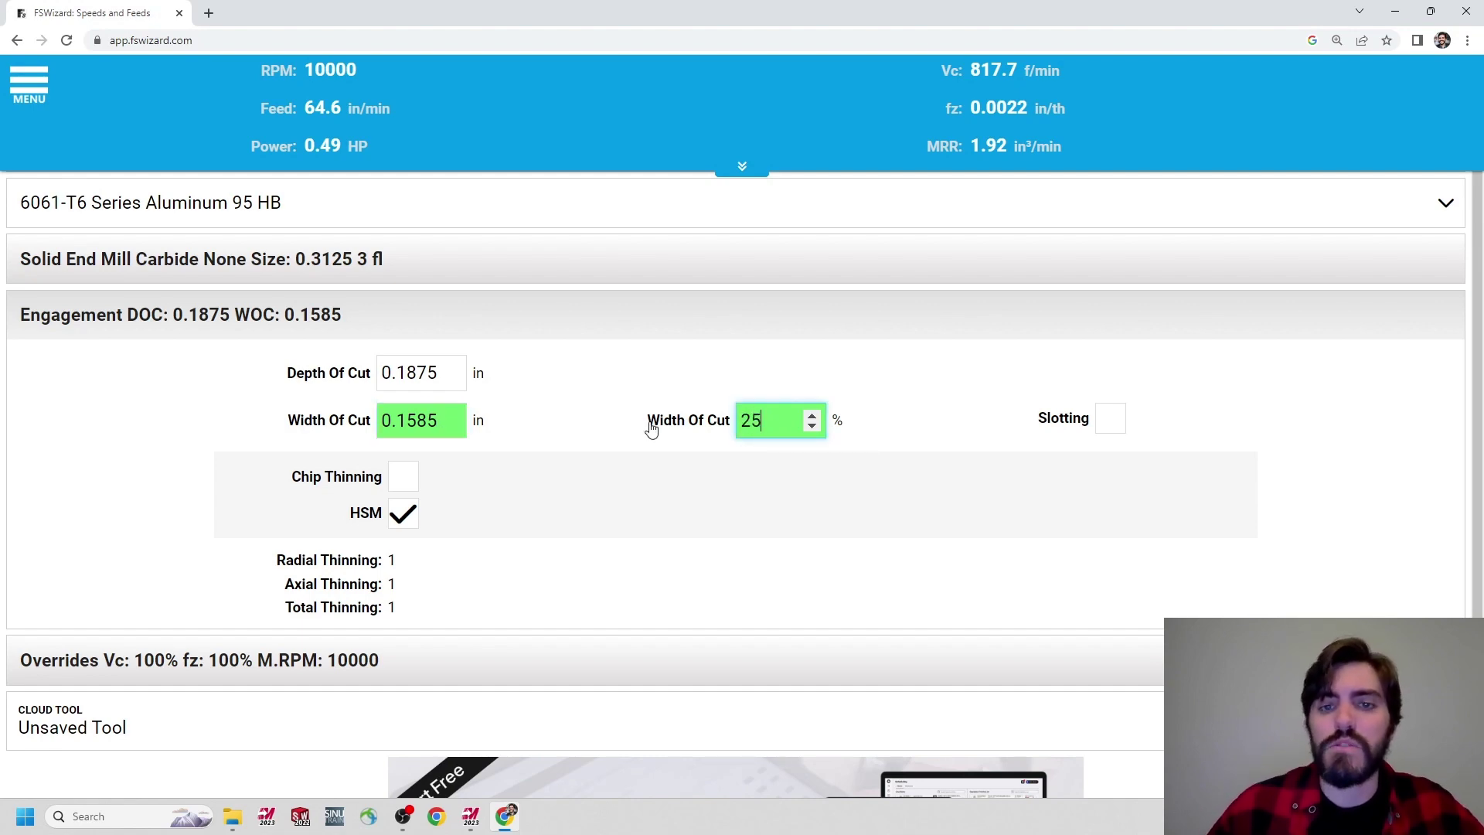
click(610, 435)
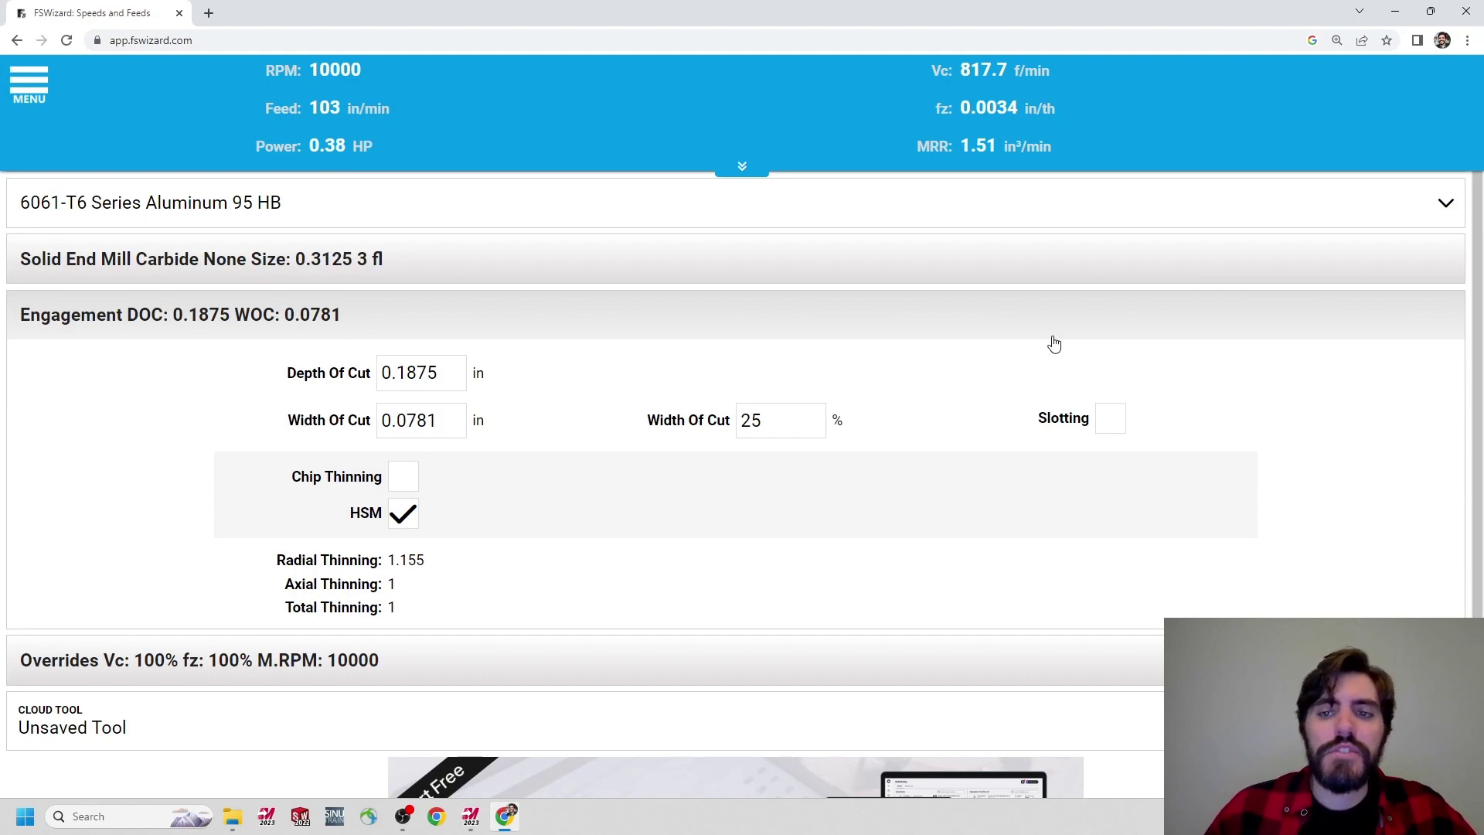
Try the Slotting option for the engagement, turn it off again and set the width of cut to 25%.
click(1110, 419)
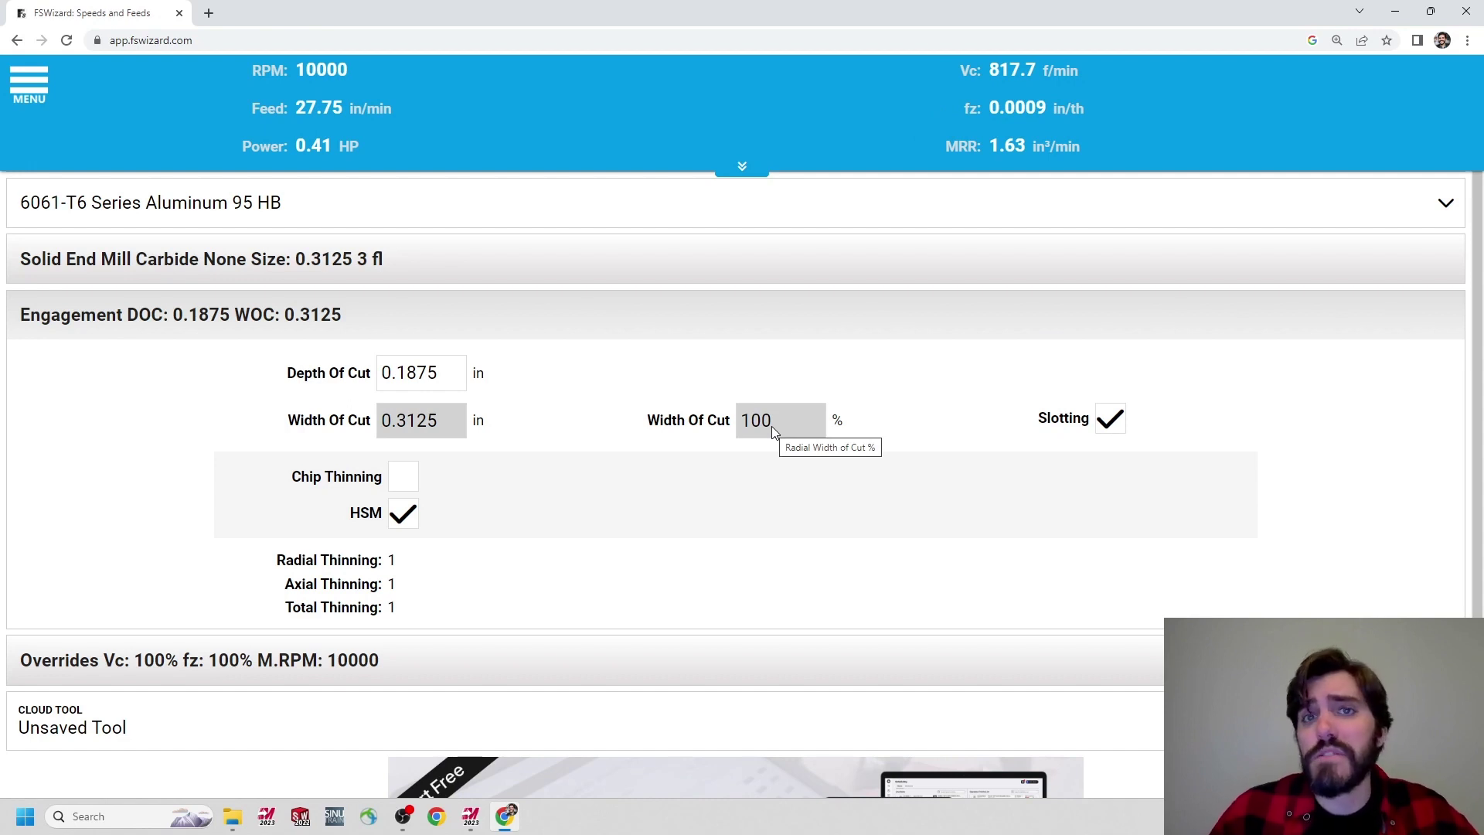
click(1115, 423)
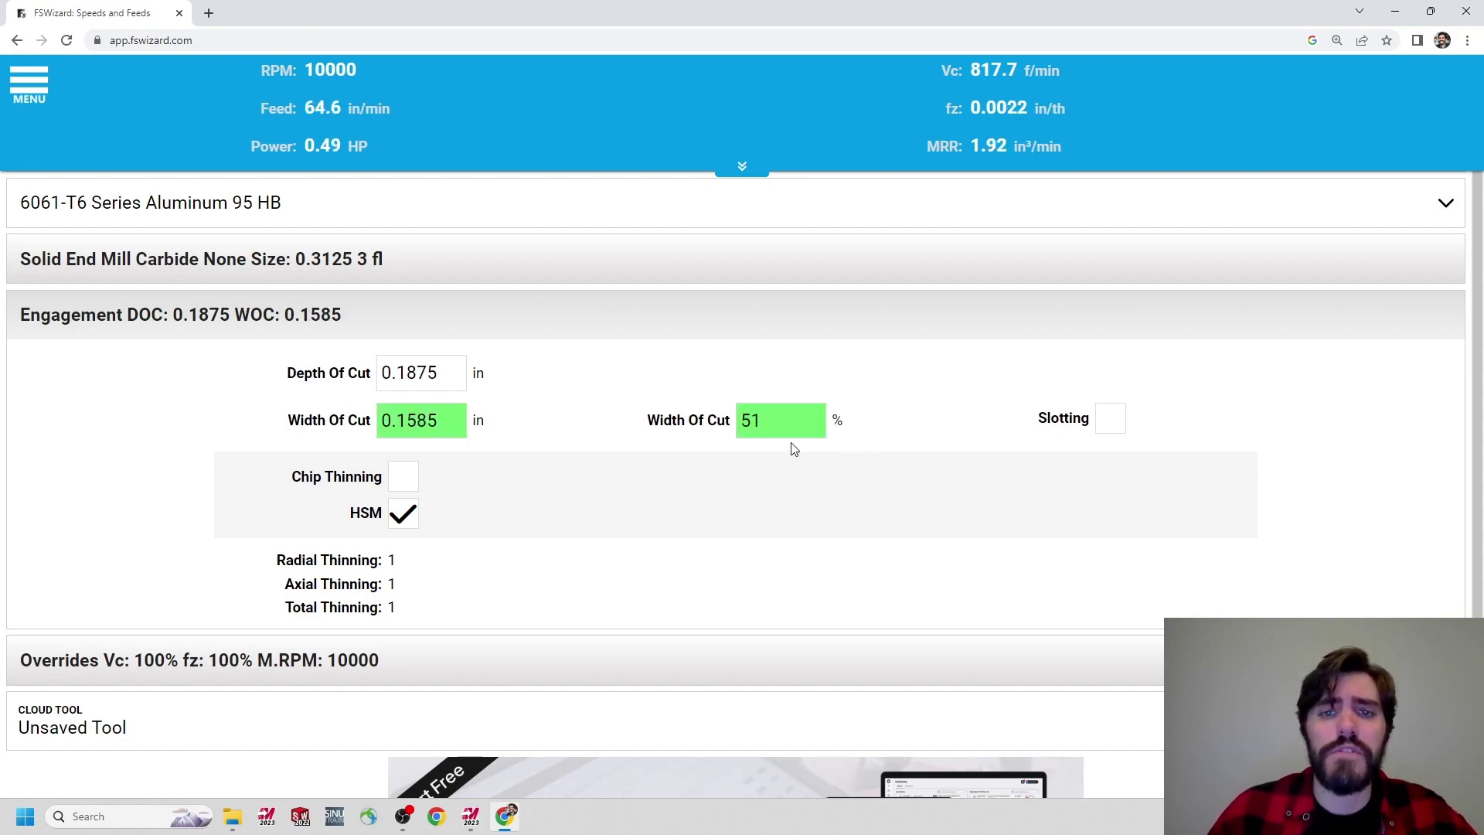
double_click(784, 421)
text(25)
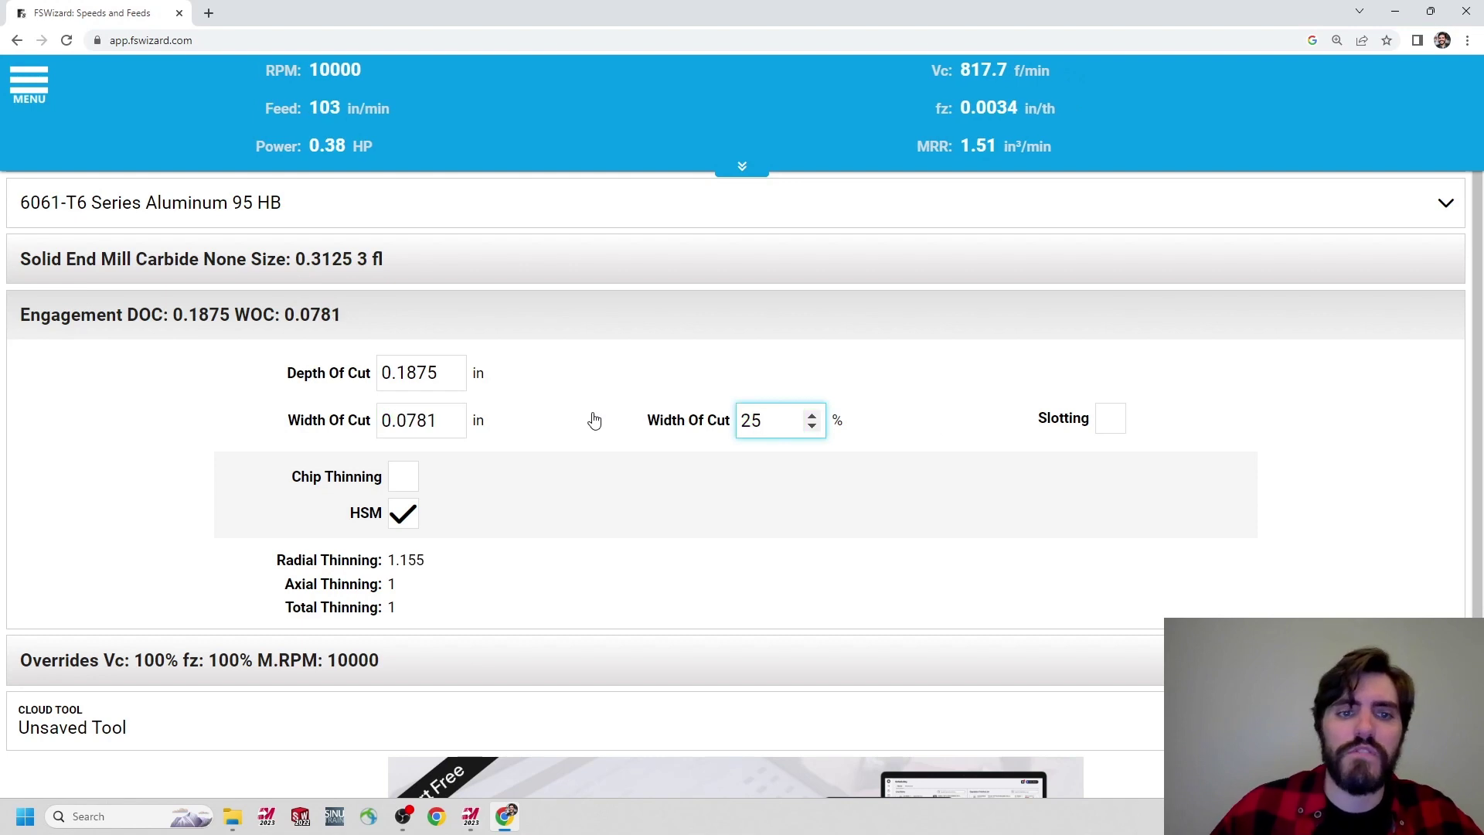
click(600, 415)
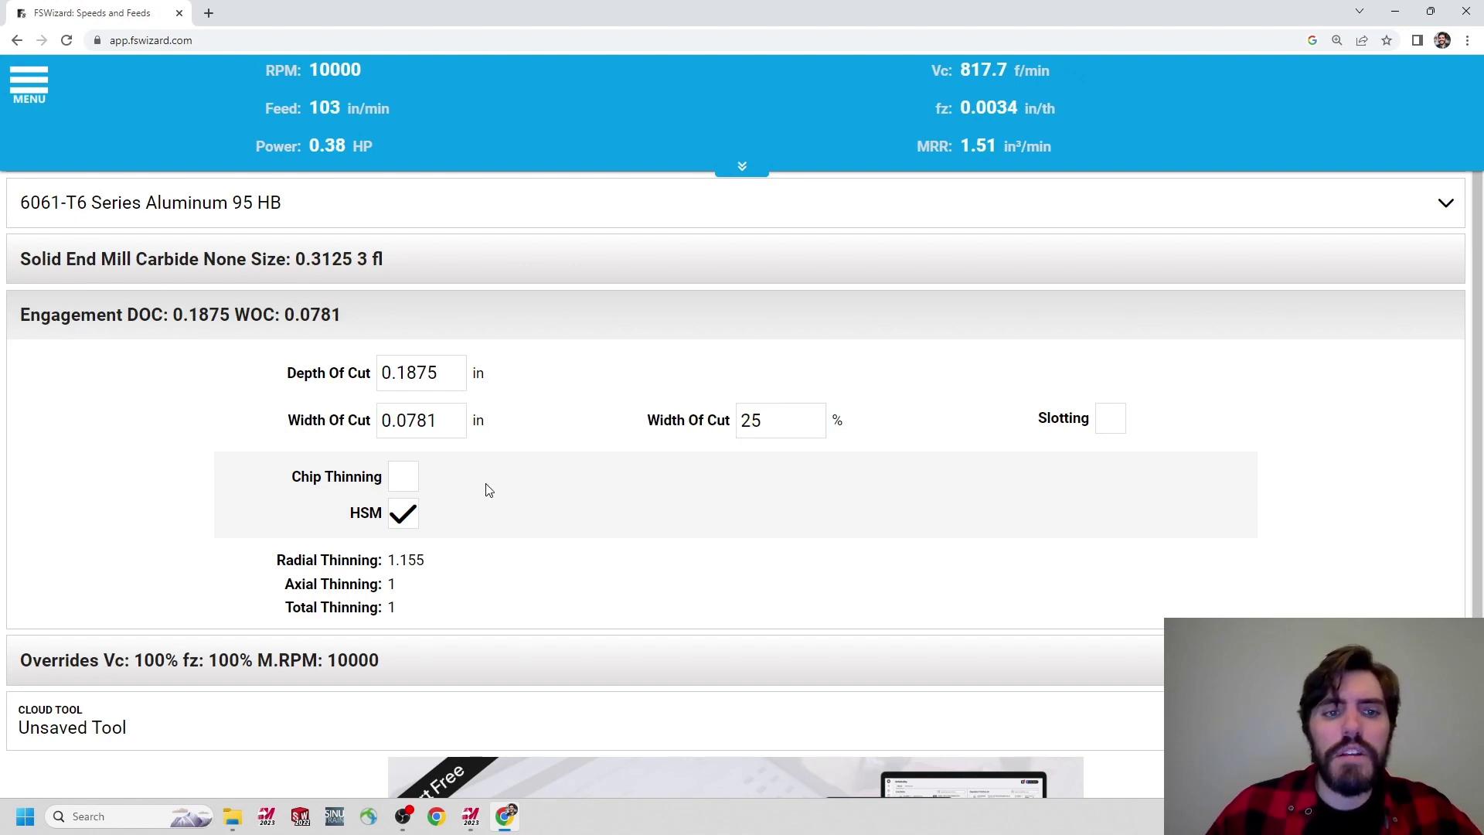
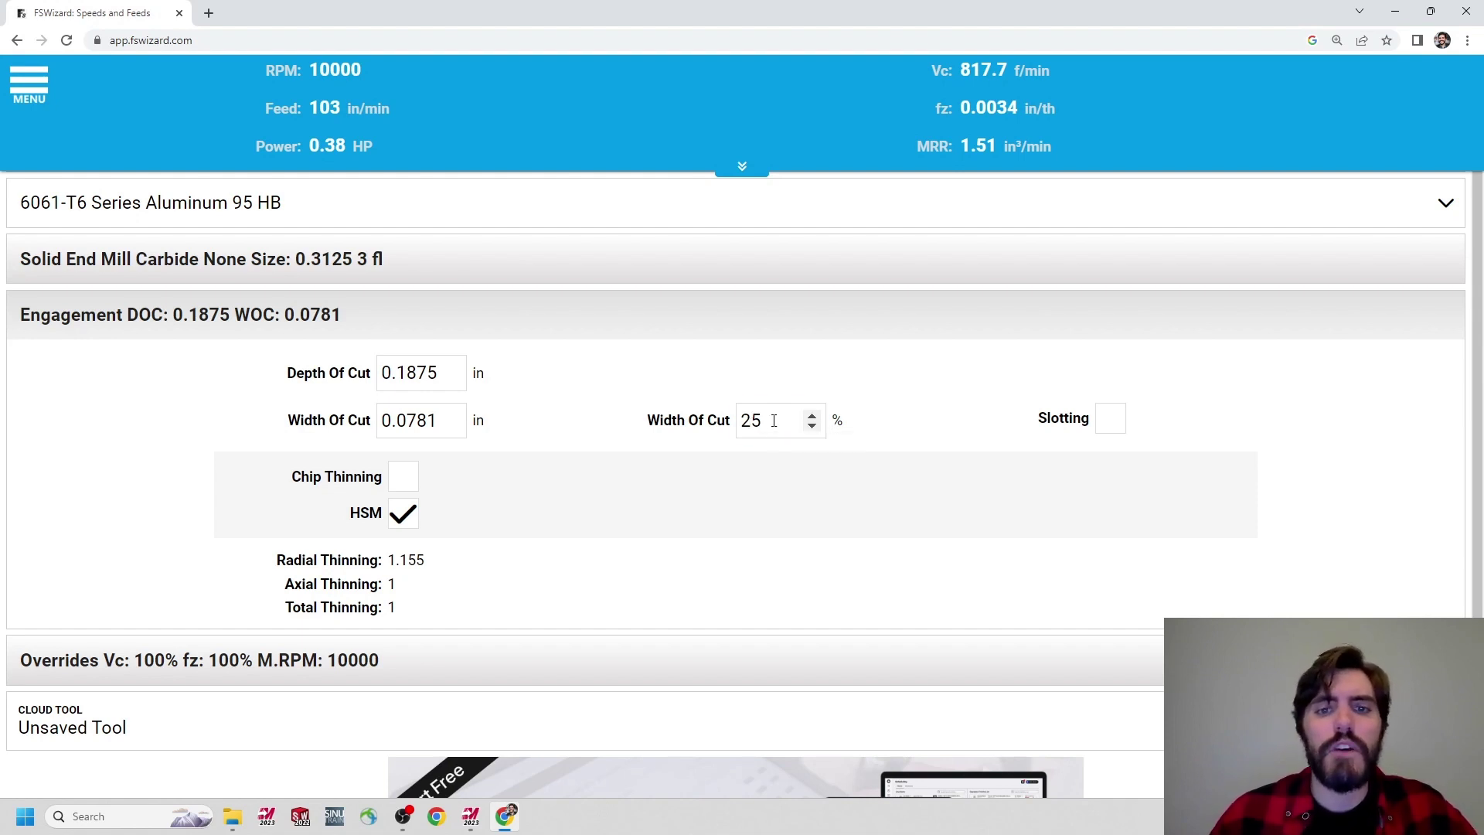
Try a 10% width of cut combined with a 0.375 in depth of cut.
drag(768, 421, 635, 409)
text(10)
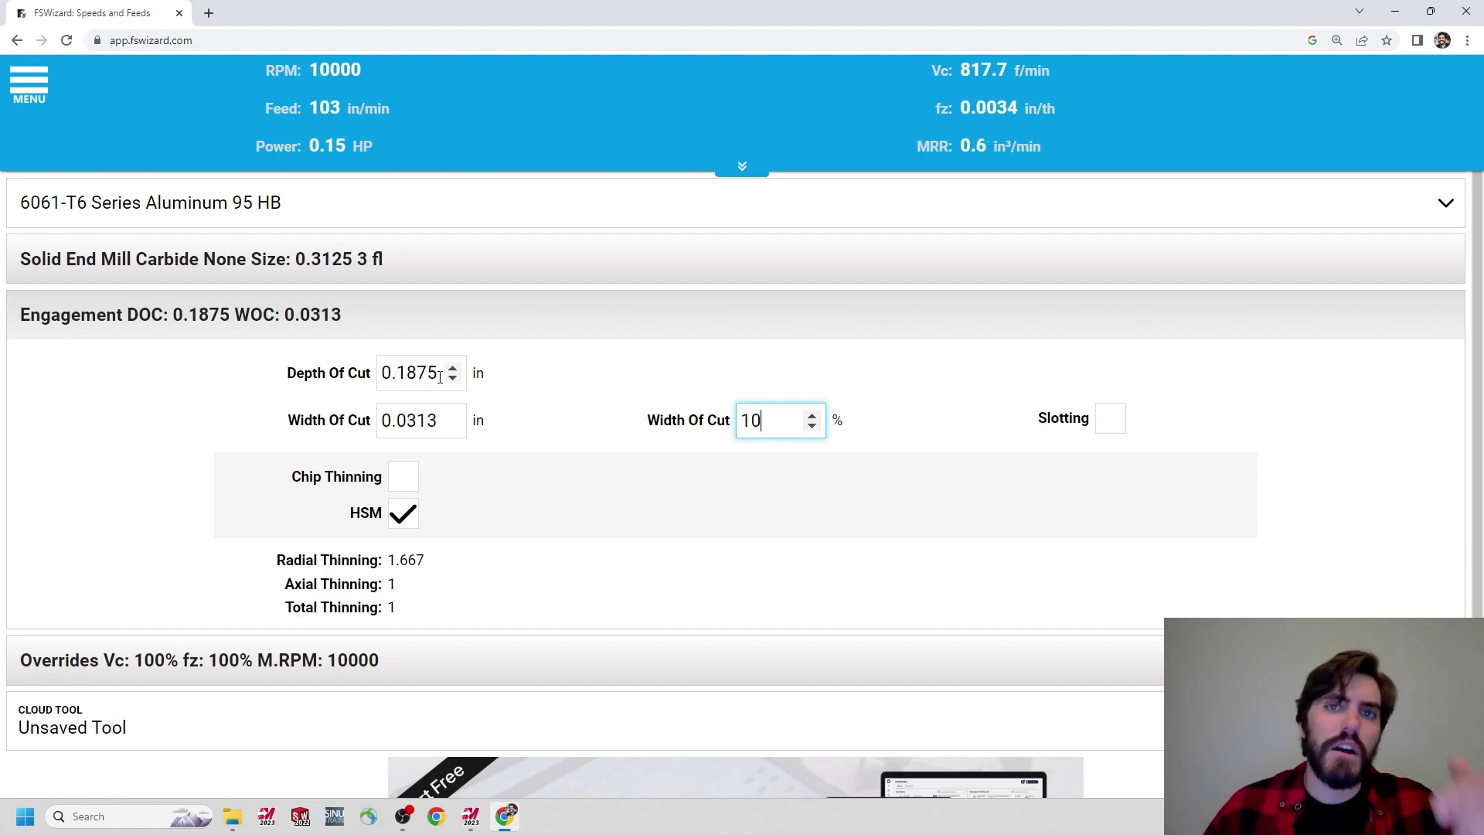
drag(440, 376, 313, 378)
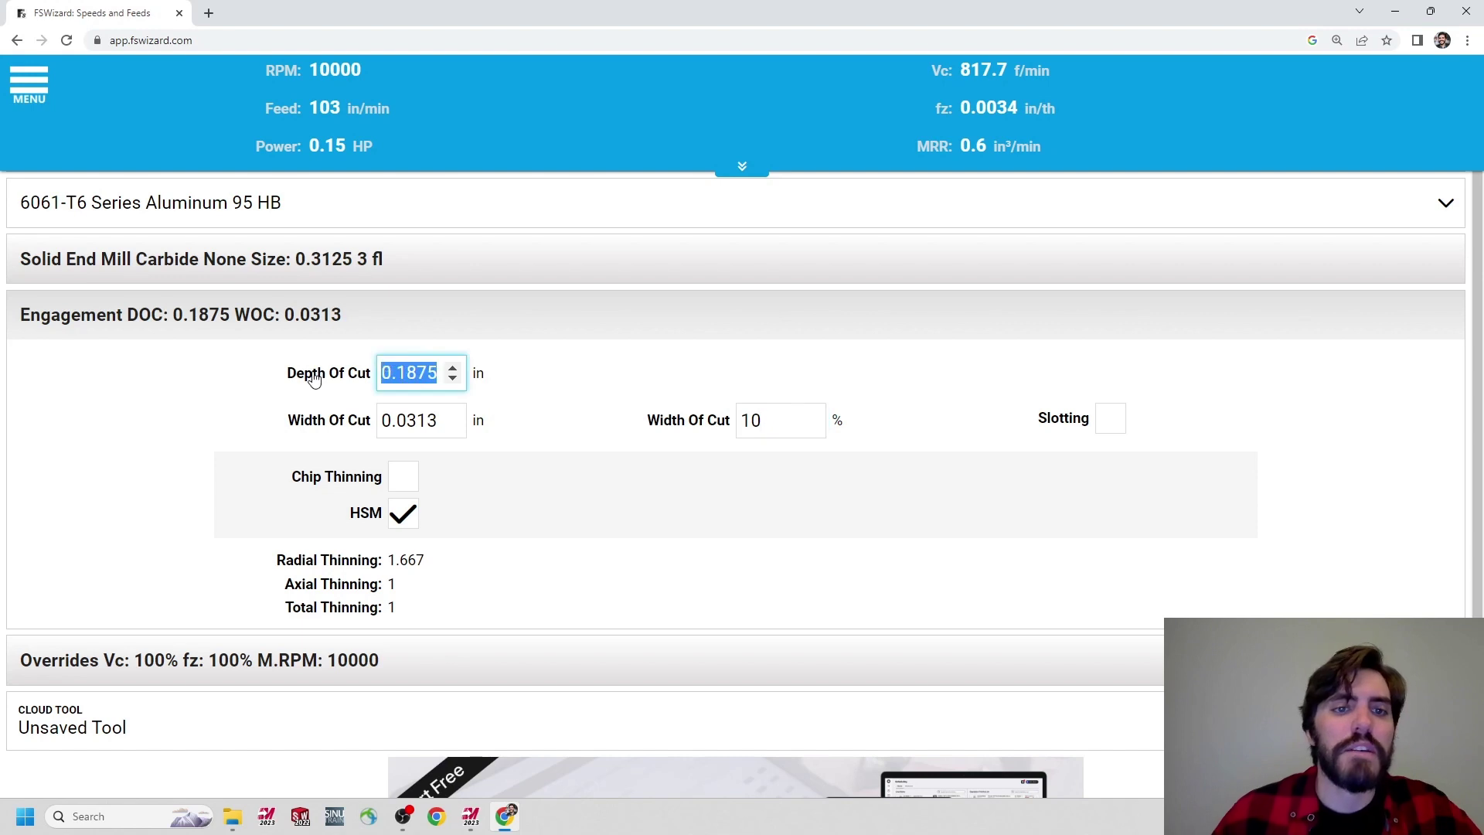
text(0.375)
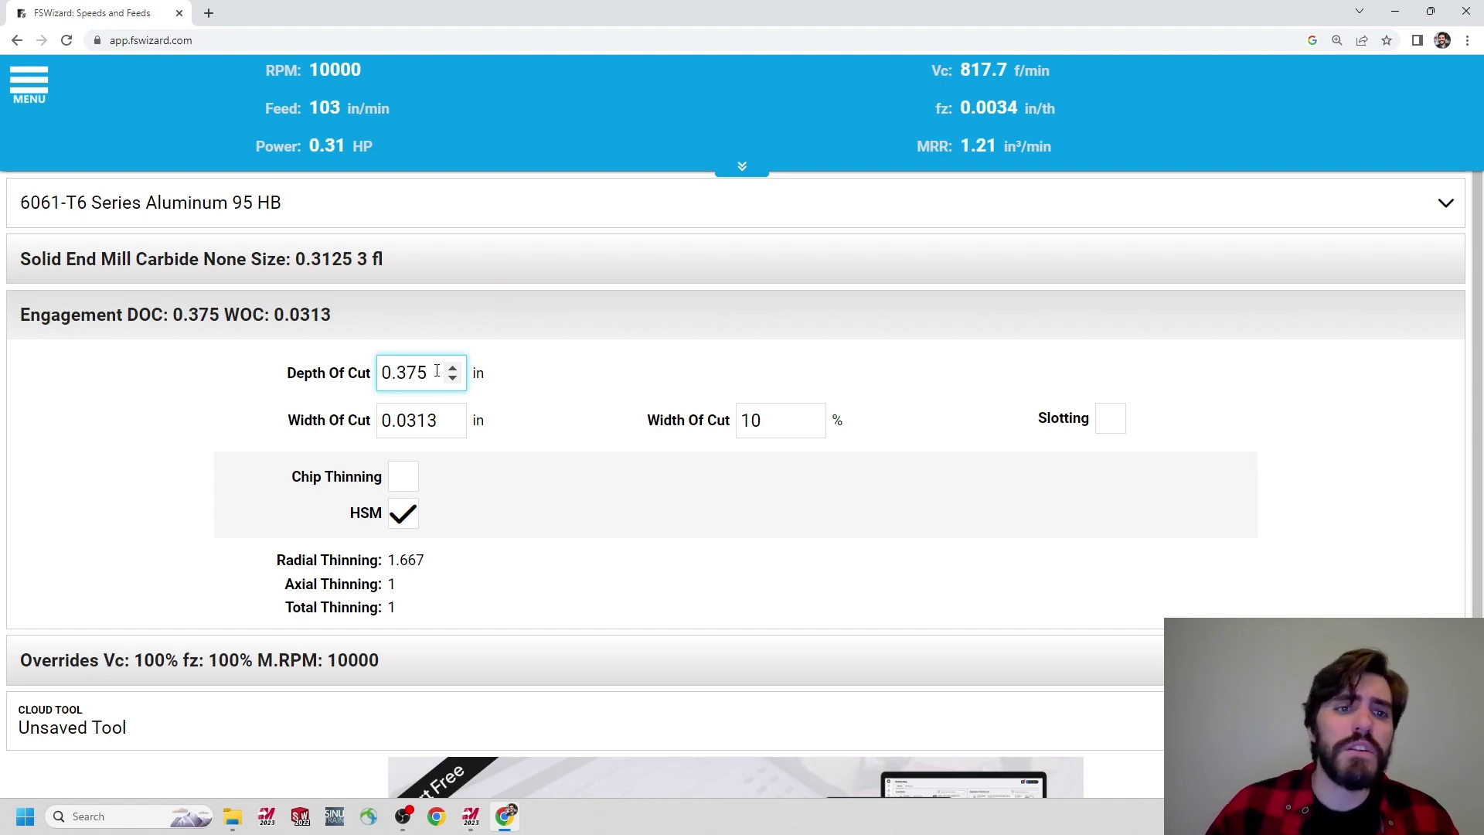
Restore the engagement to a .1875 in depth of cut and a 25% width of cut.
drag(436, 372, 361, 374)
text(.1875)
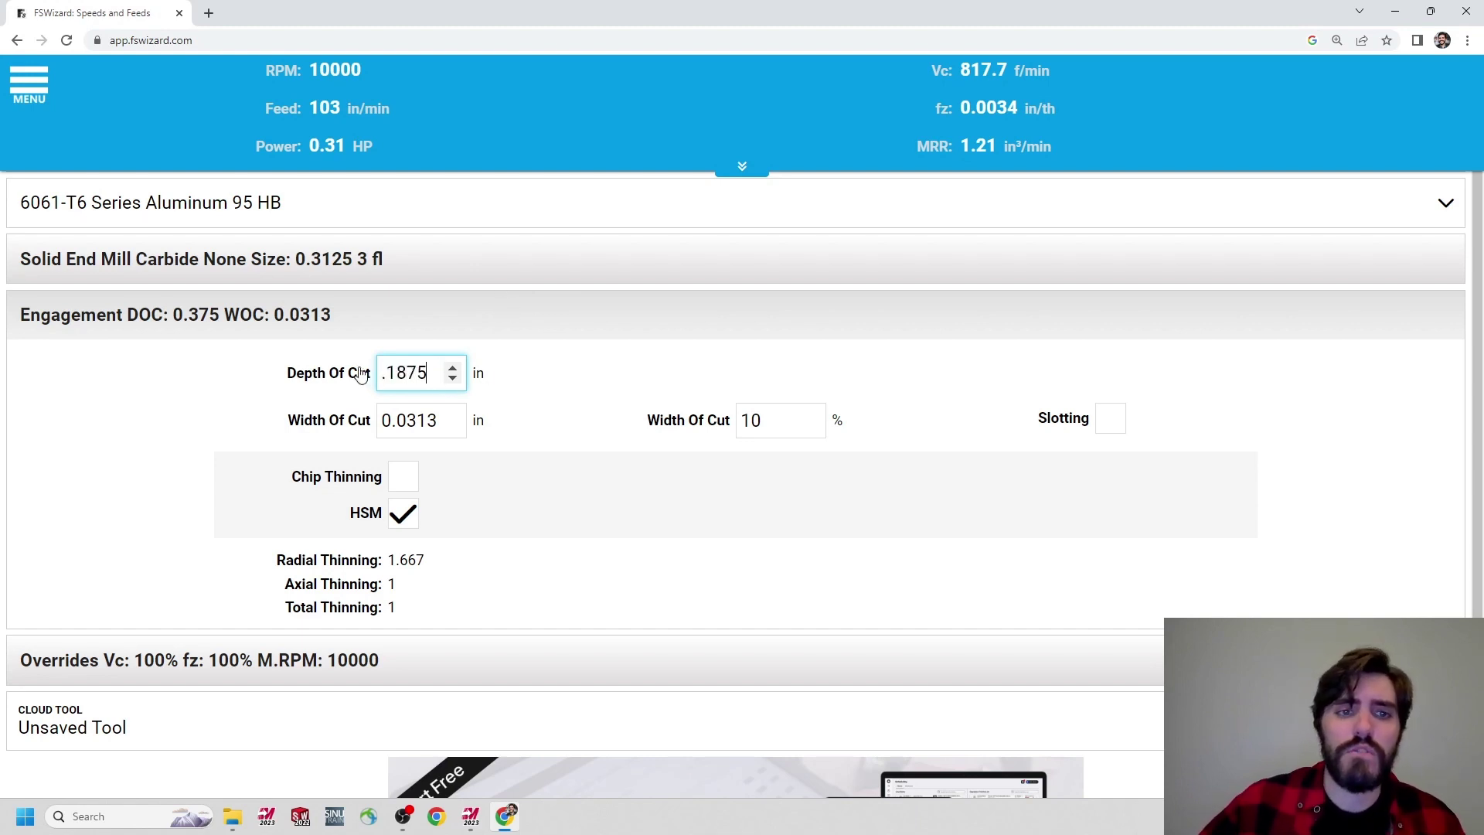
click(758, 421)
text(25)
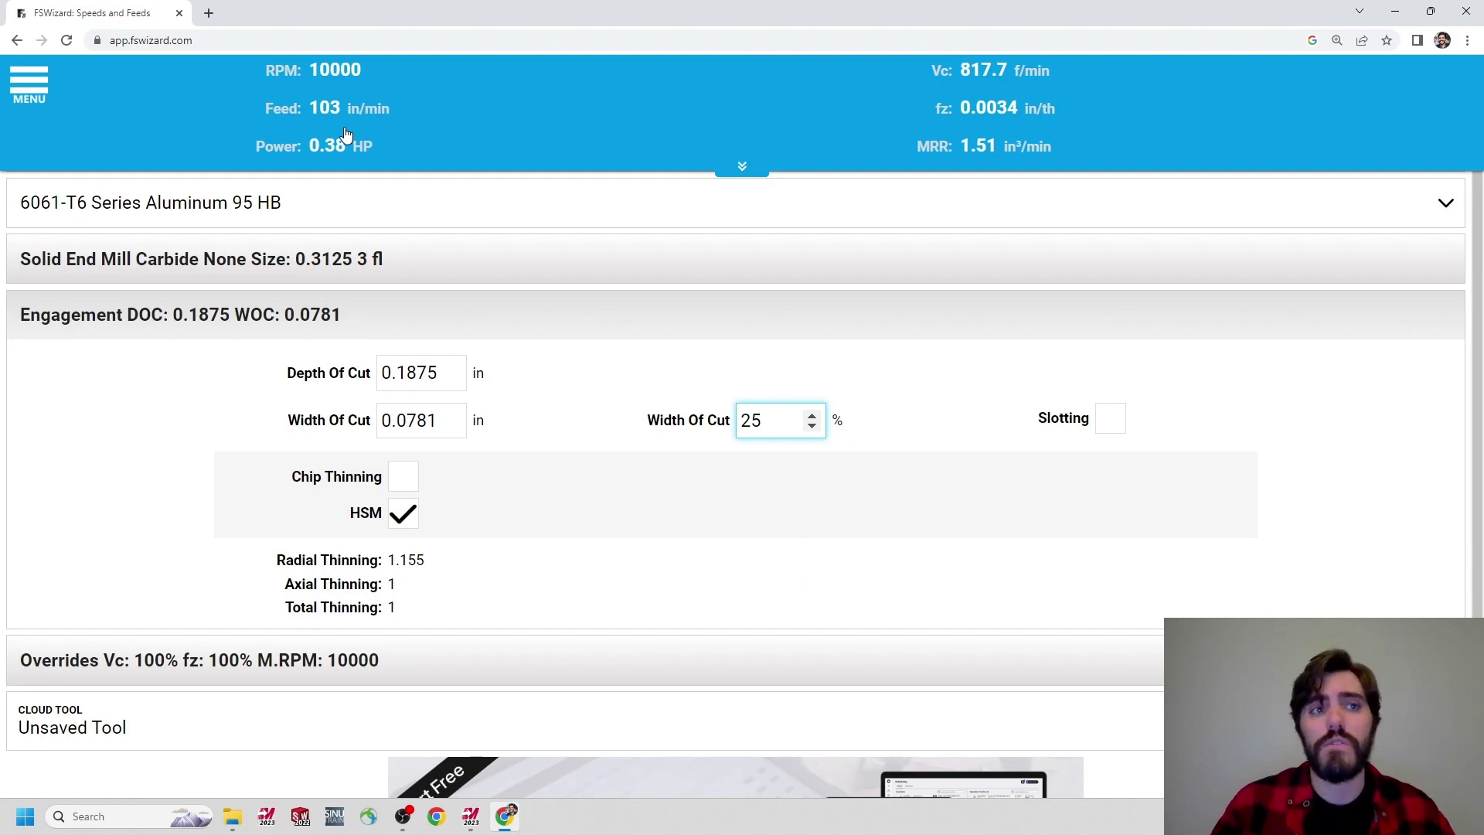
click(973, 409)
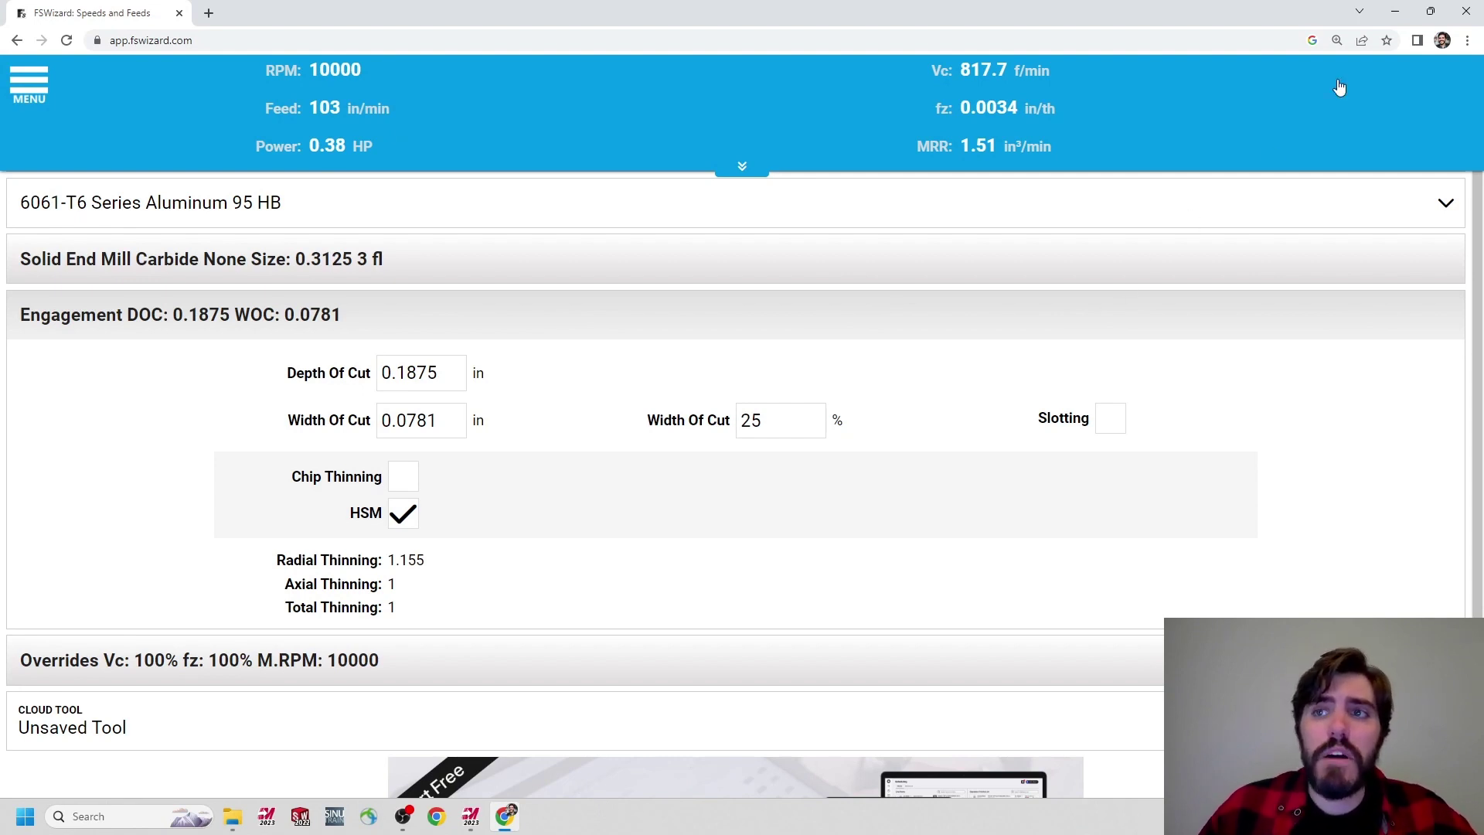
Switch to Mastercam and set the spindle speed of the Fourth Cycle 800 pocket roughing toolpath to 10000.
click(1395, 11)
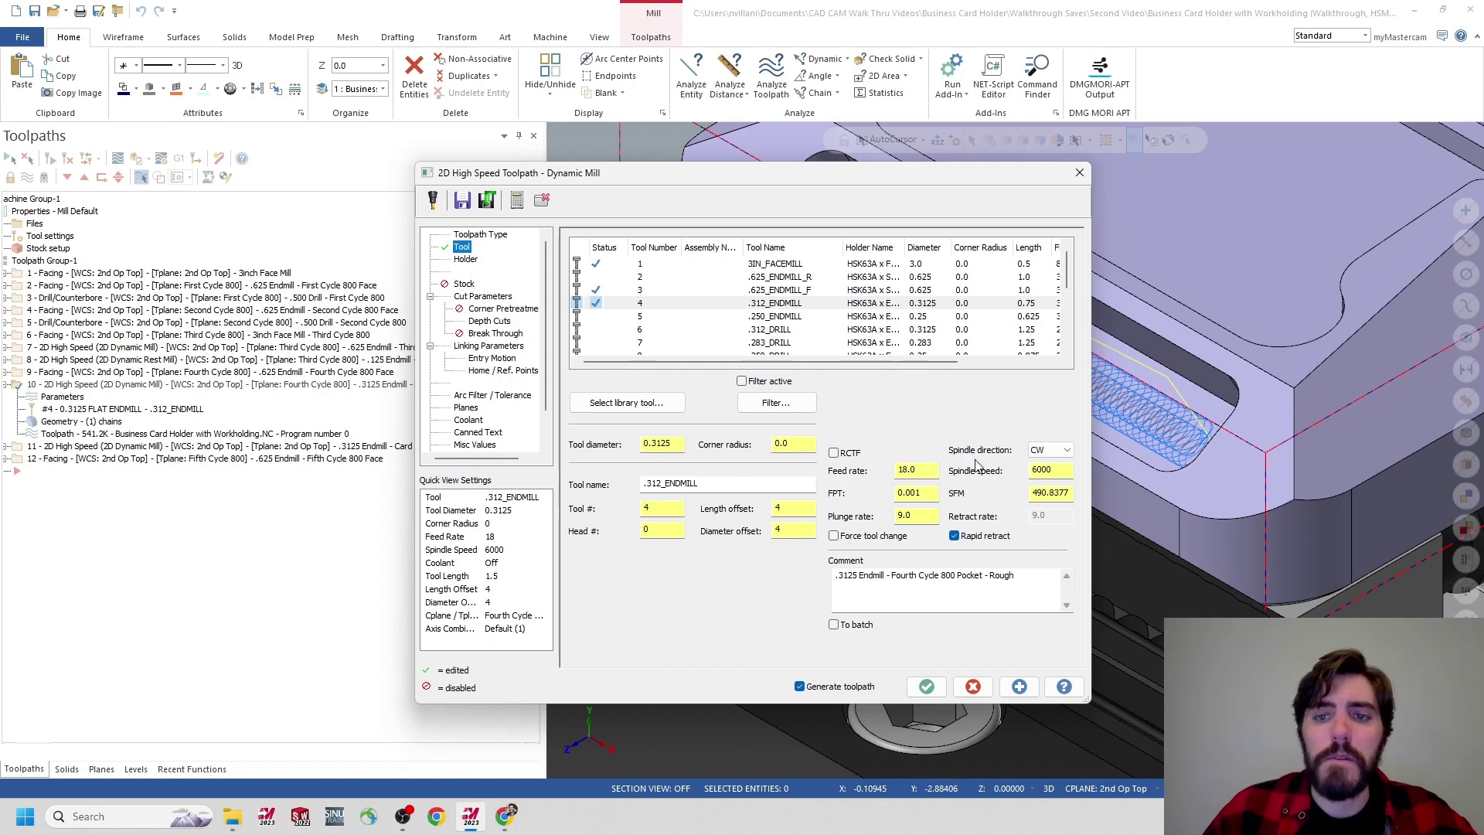
double_click(1055, 469)
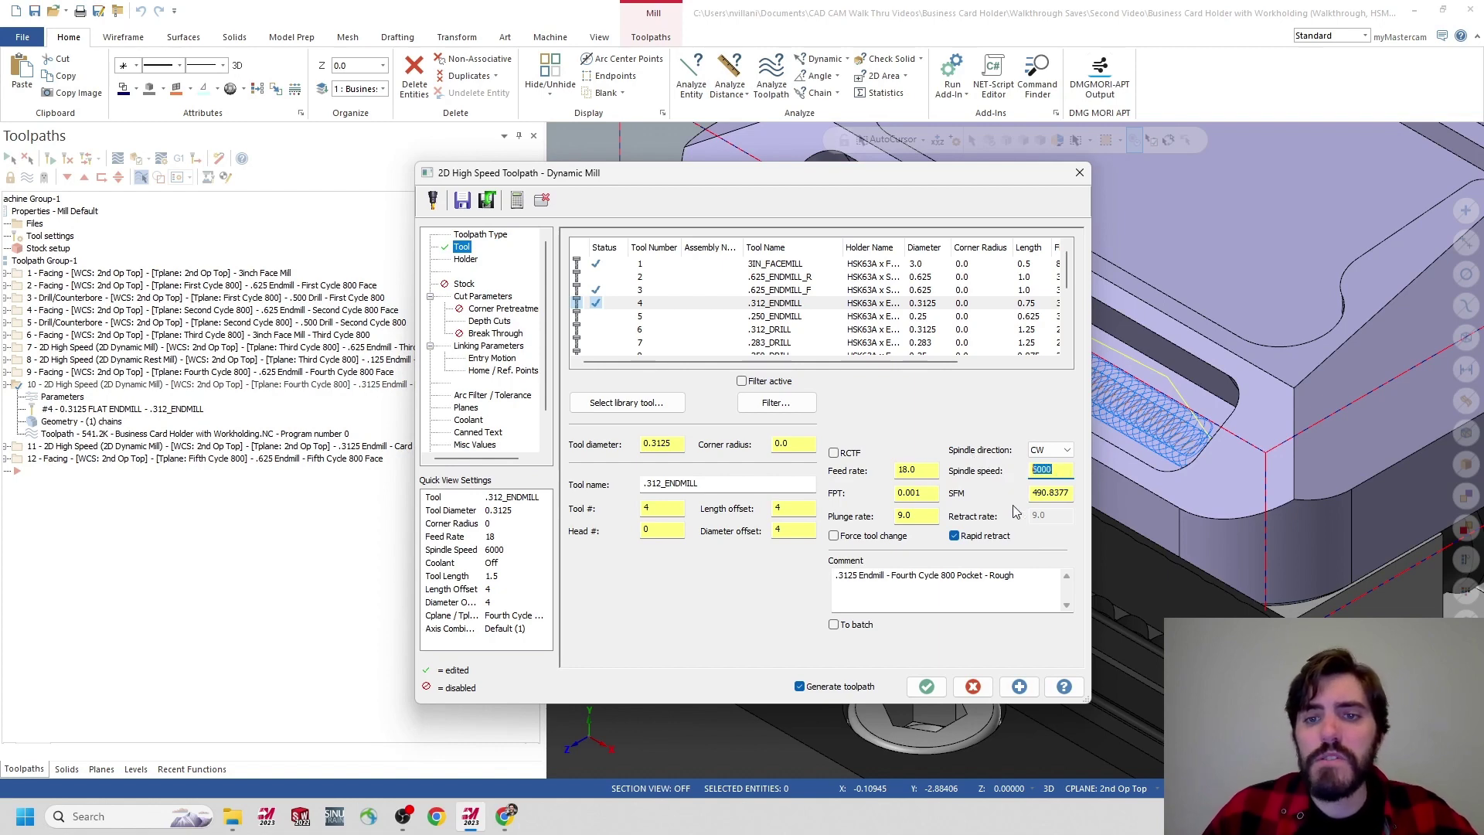
double_click(923, 471)
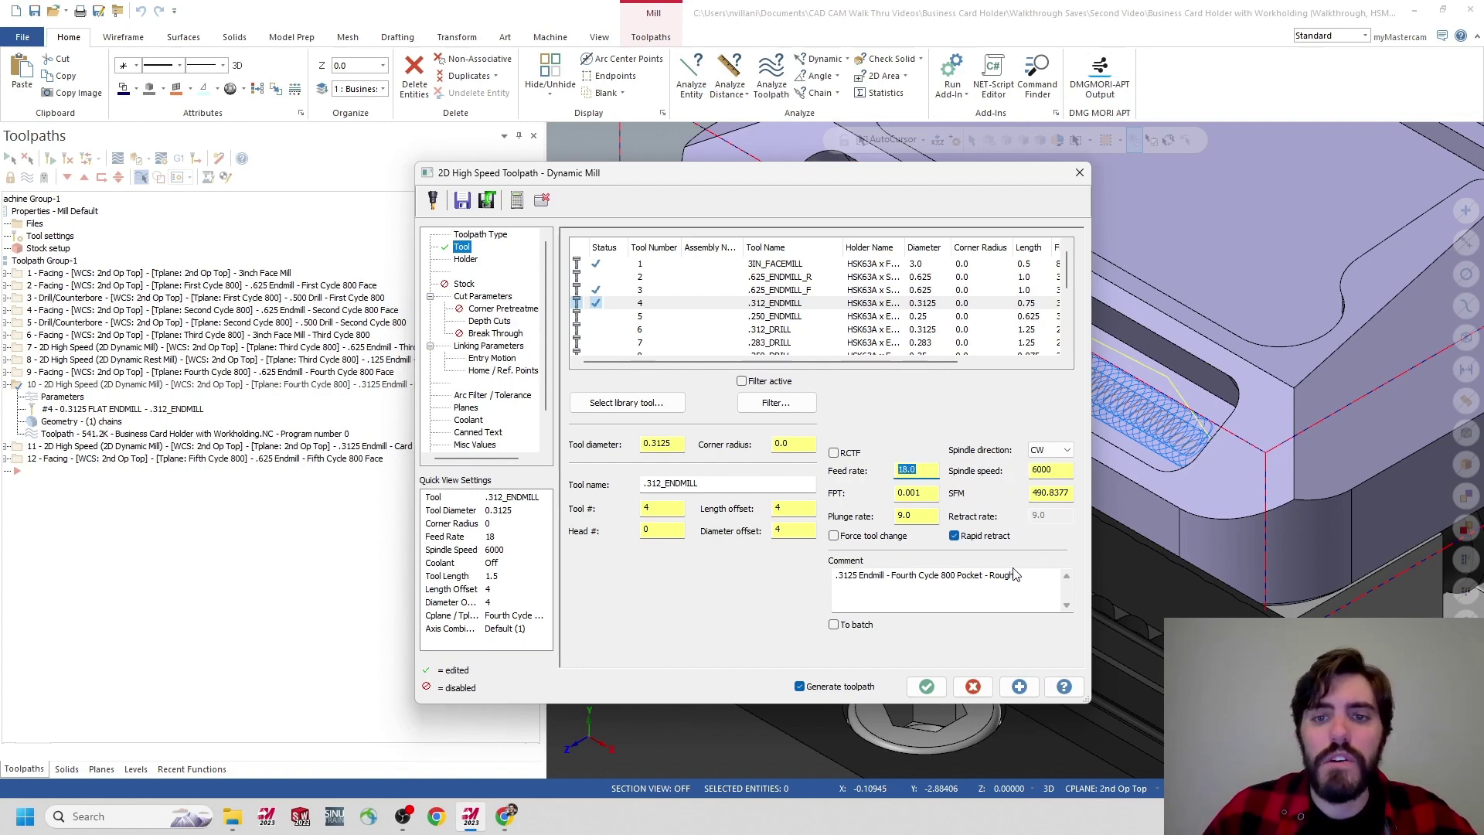
double_click(912, 493)
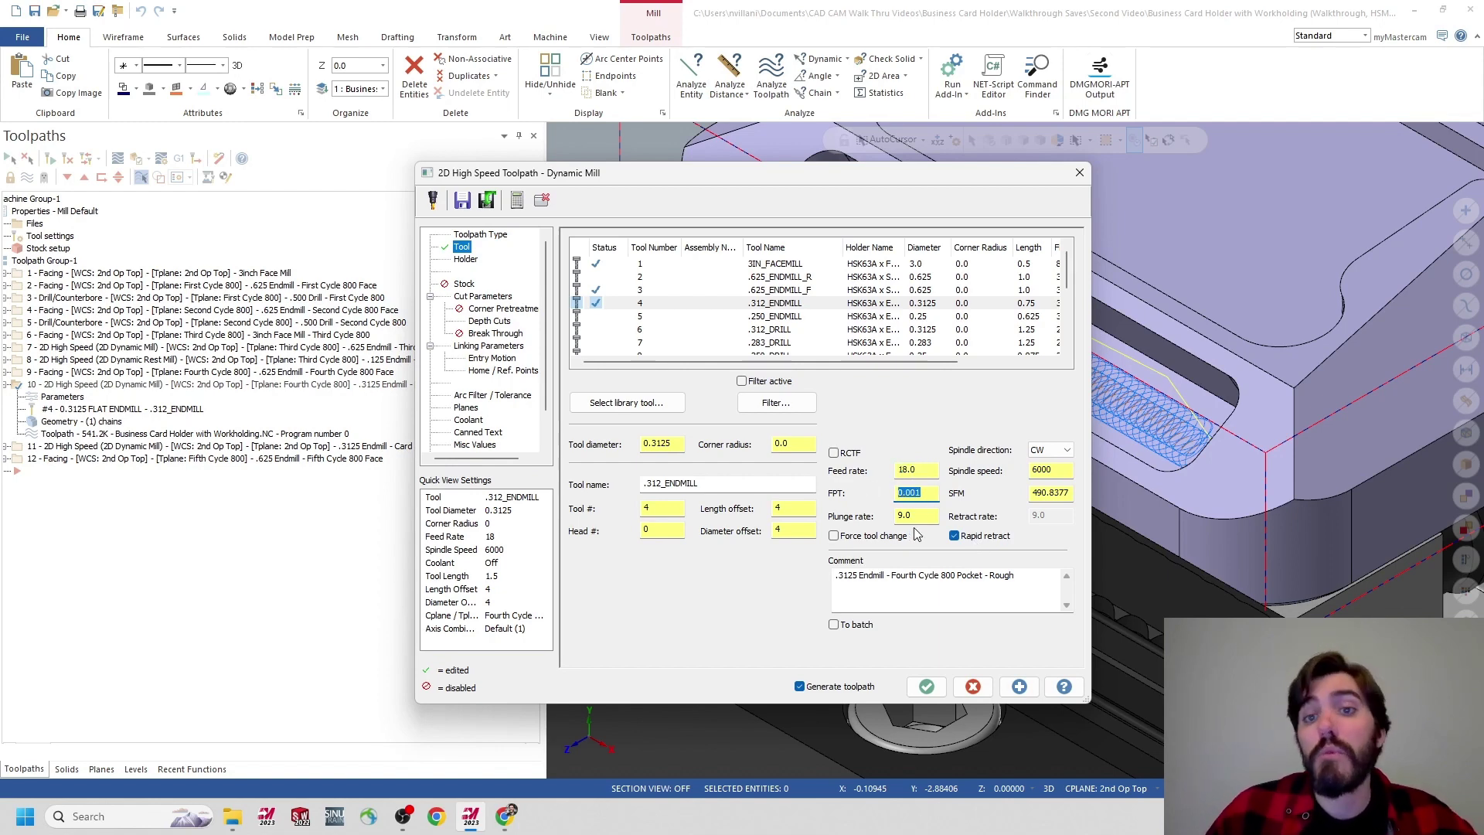
double_click(1041, 470)
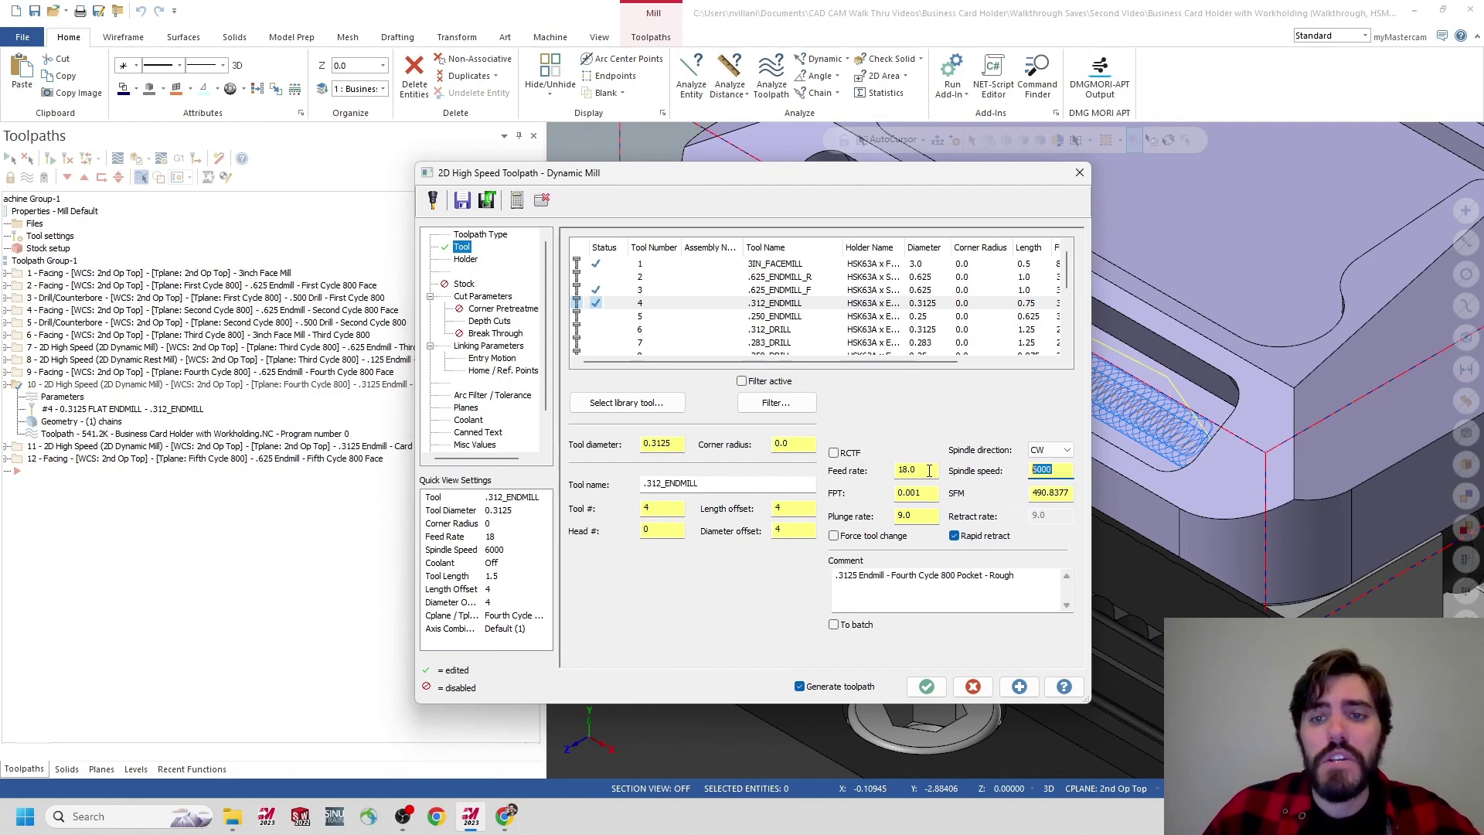
text(100)
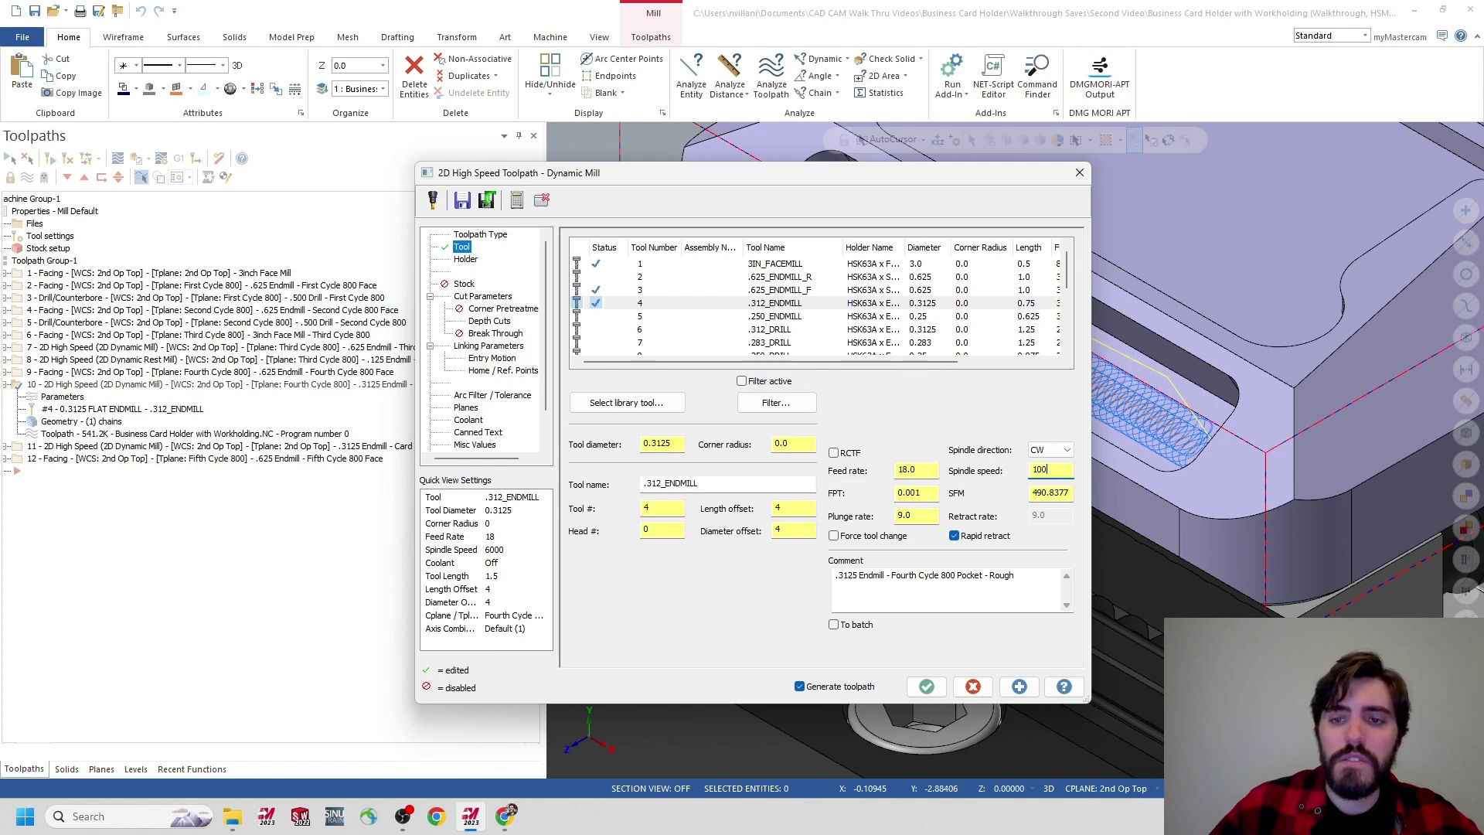
Set the pocket roughing toolpath's feed rate to 90 and accept the toolpath parameters.
double_click(916, 470)
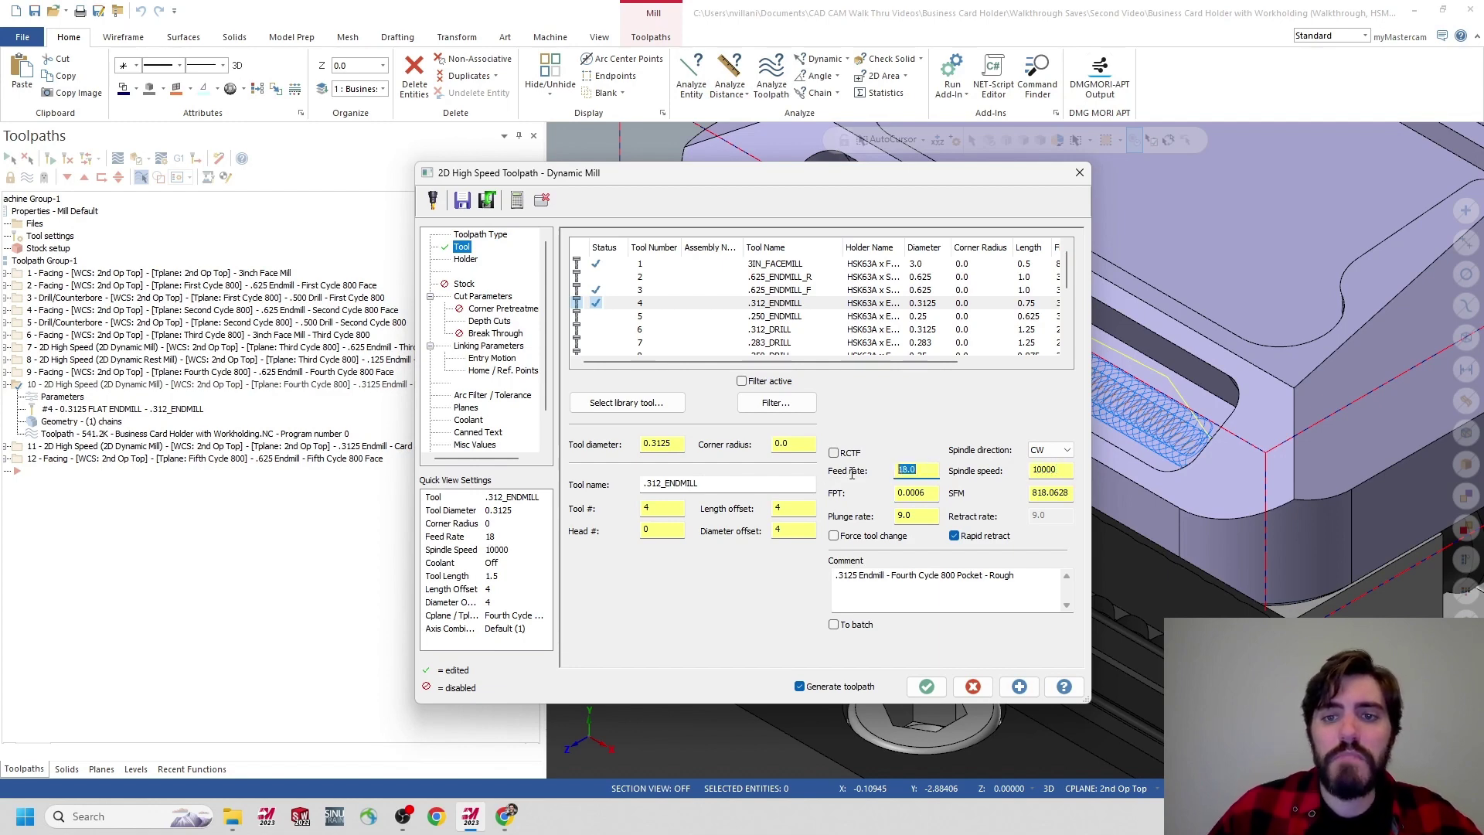
text(90)
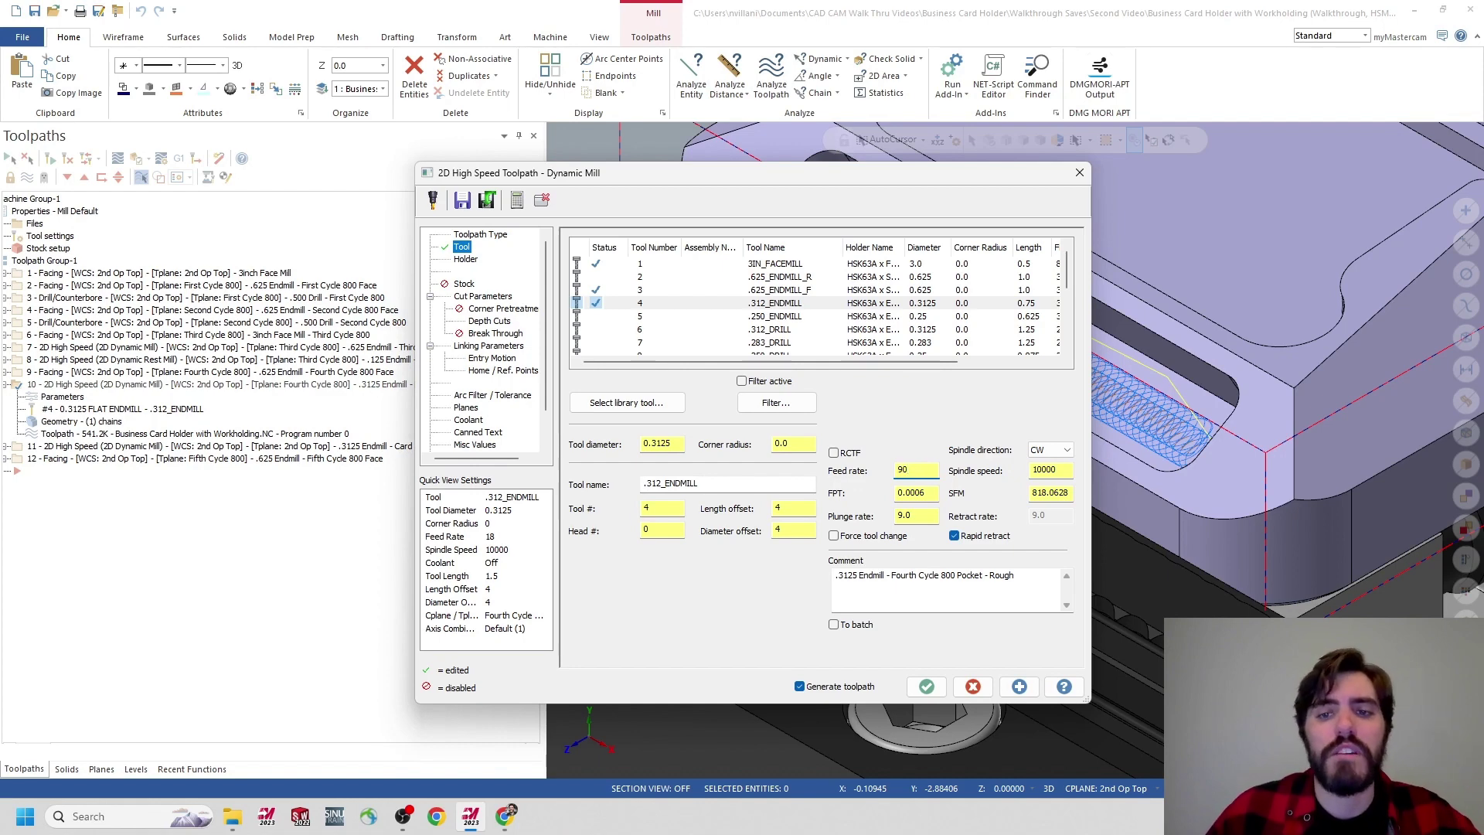
click(914, 515)
click(929, 495)
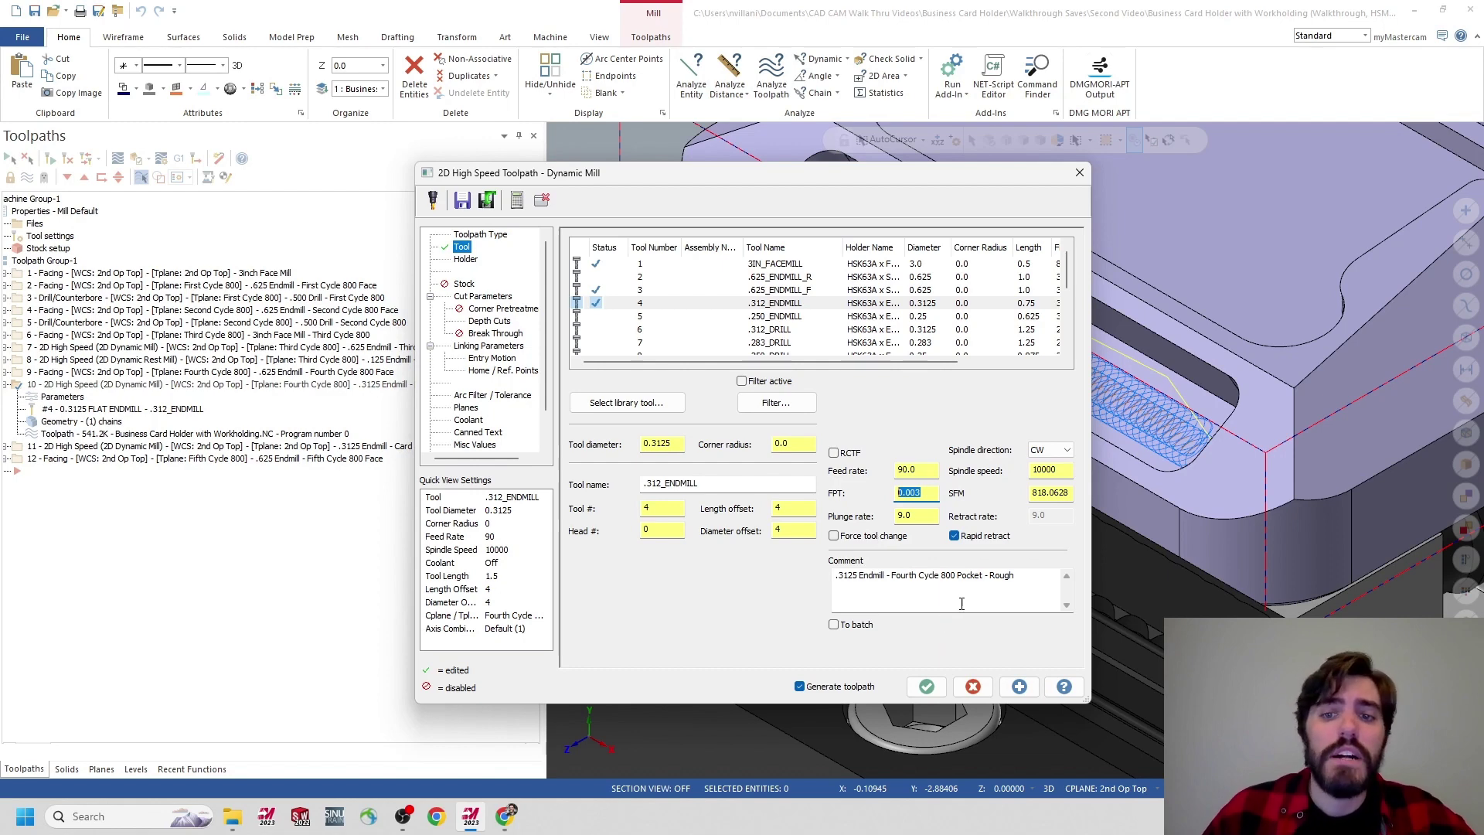
drag(960, 603, 803, 584)
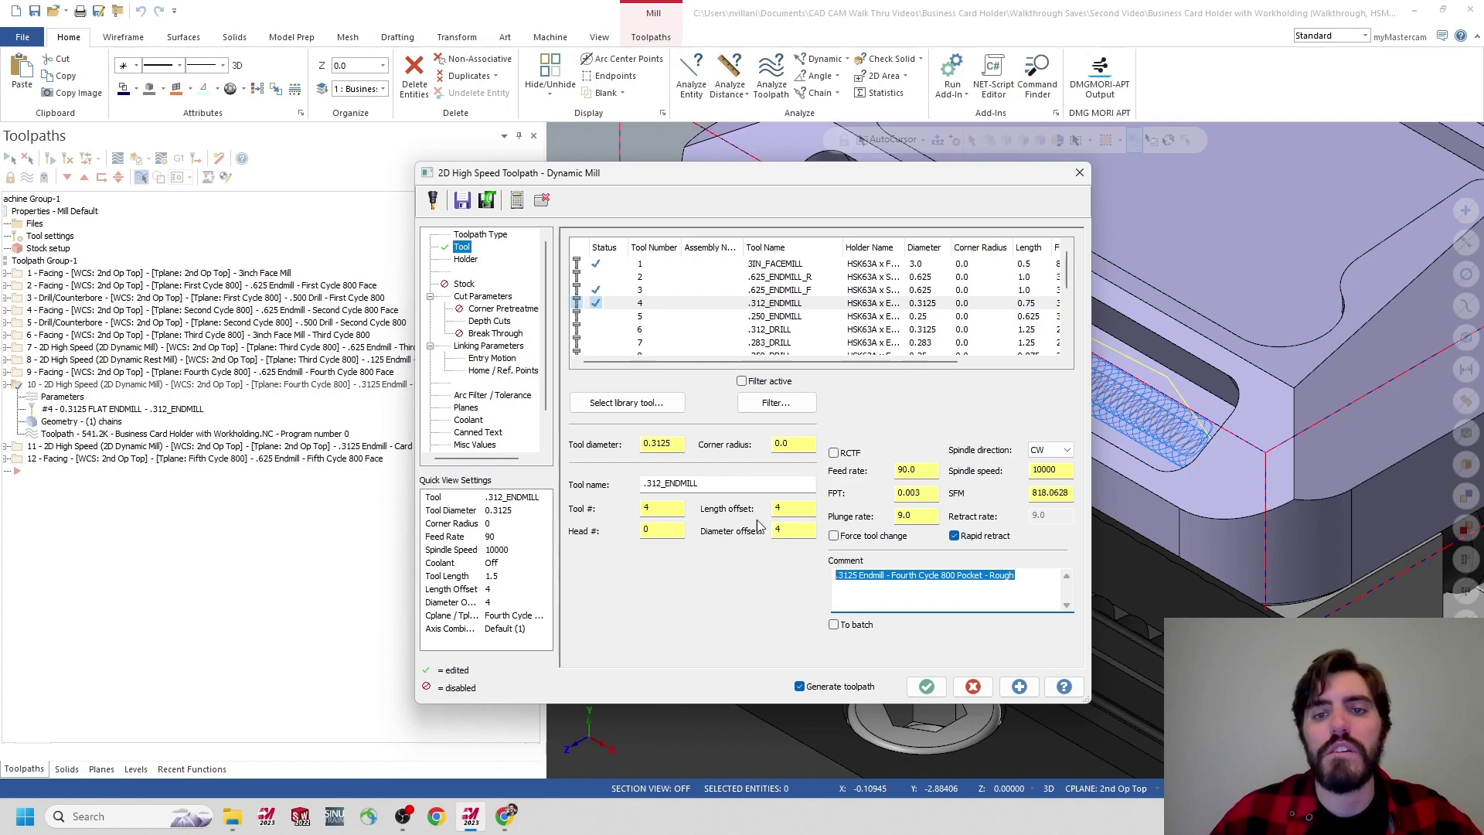
click(925, 686)
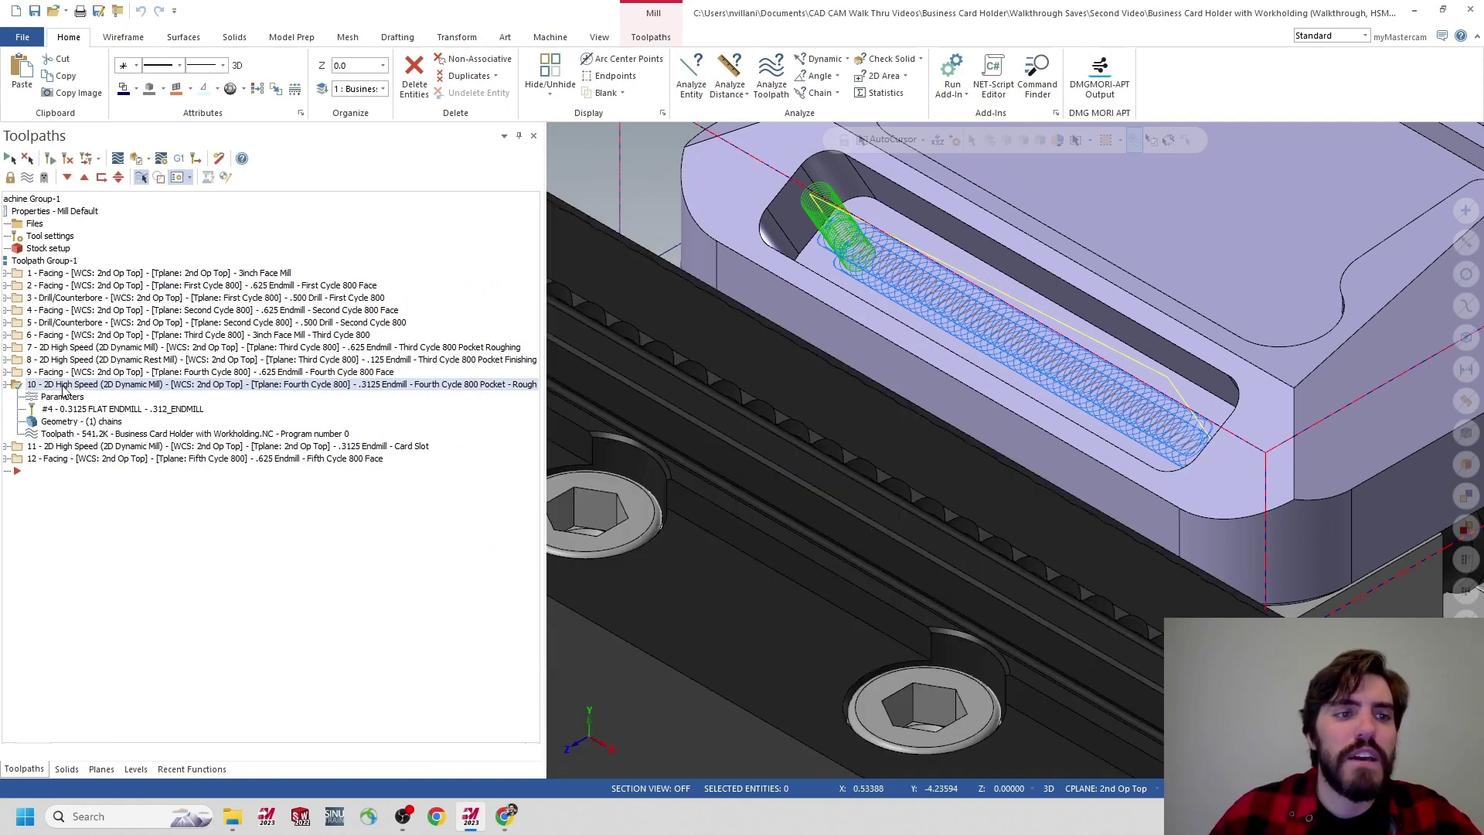
Backplot the Fourth Cycle 800 pocket roughing operation and check its cycle time information.
click(118, 159)
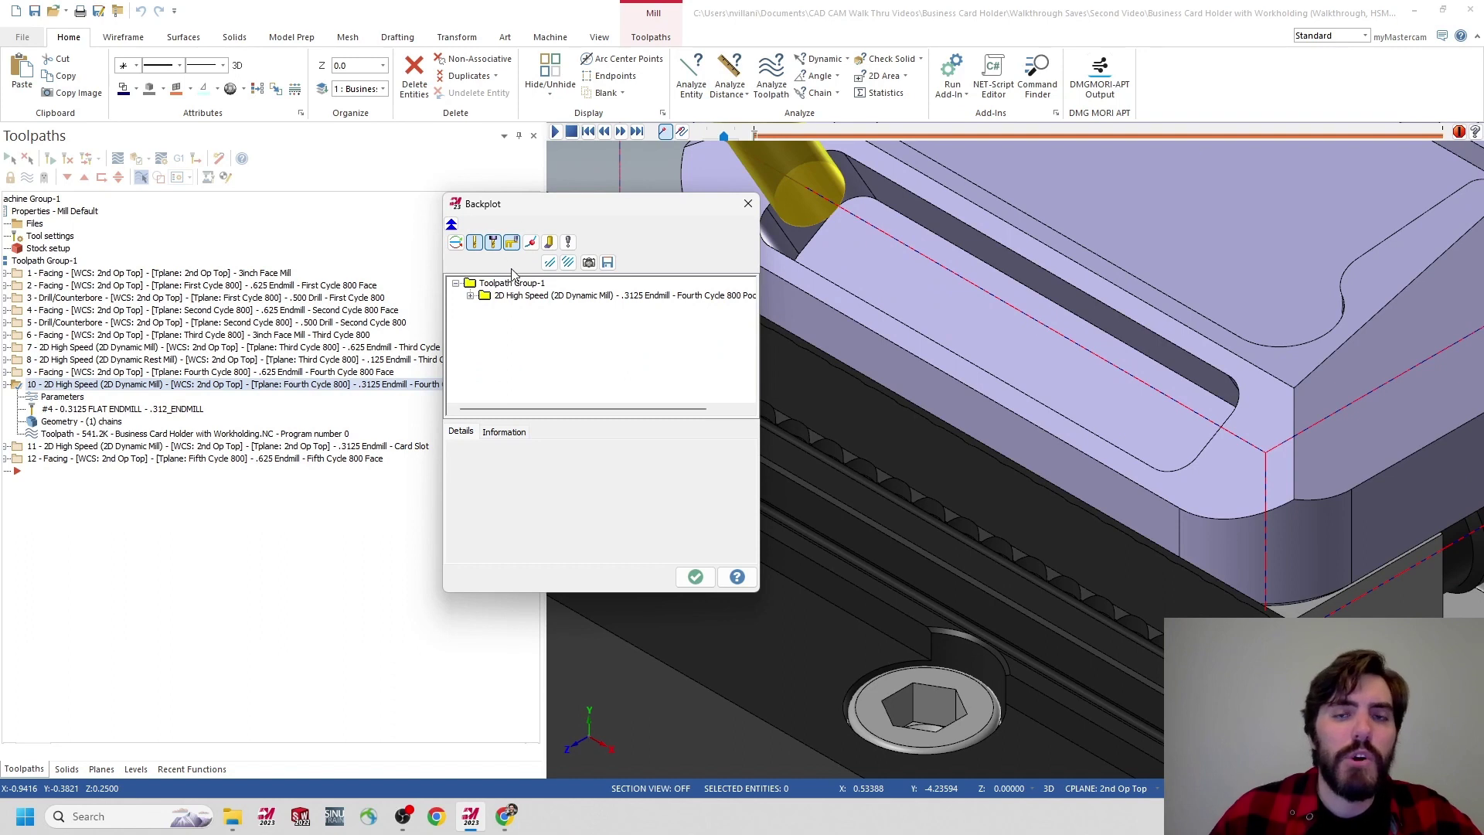
click(544, 296)
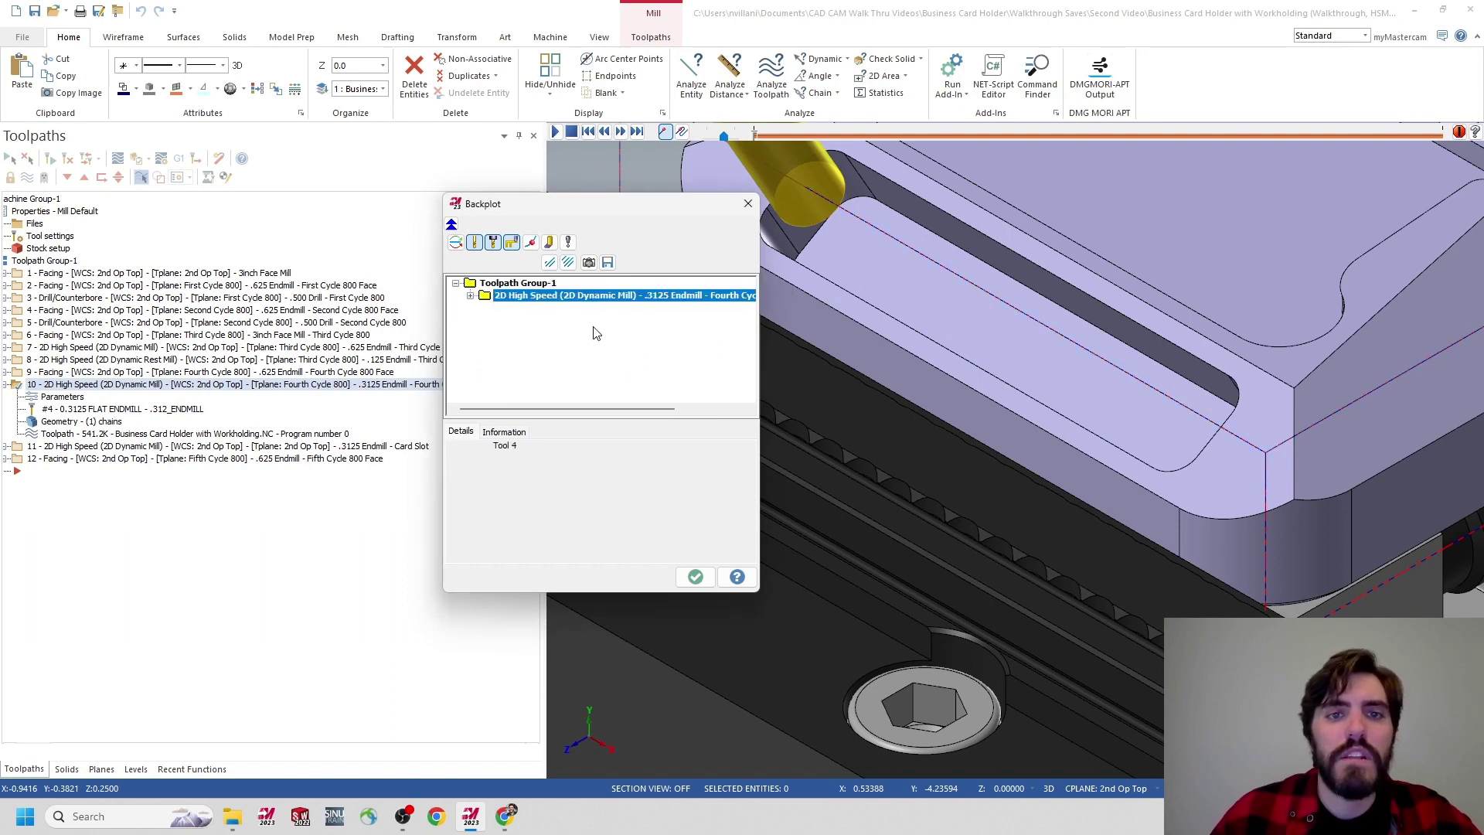
click(504, 432)
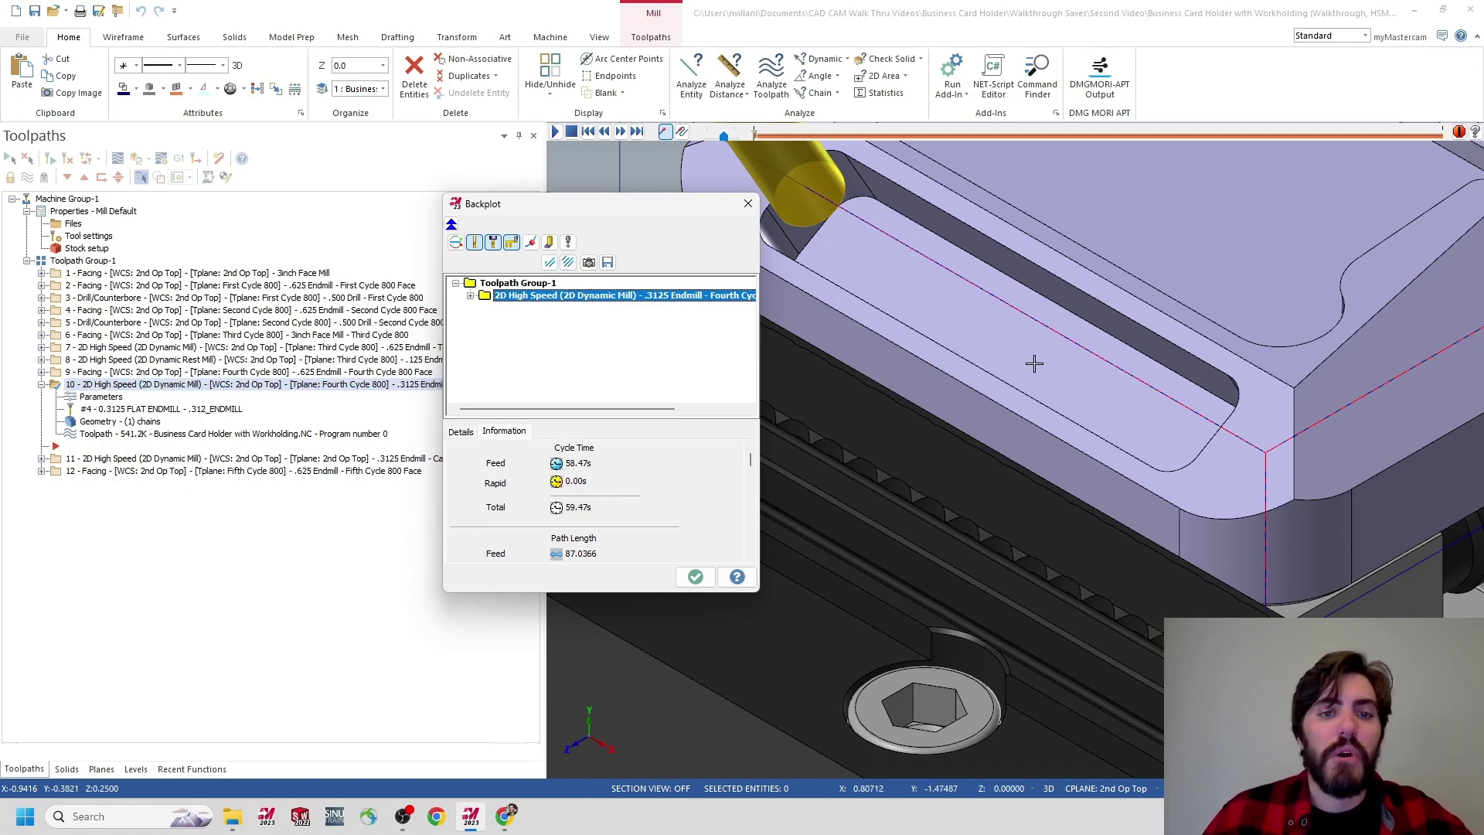
click(747, 205)
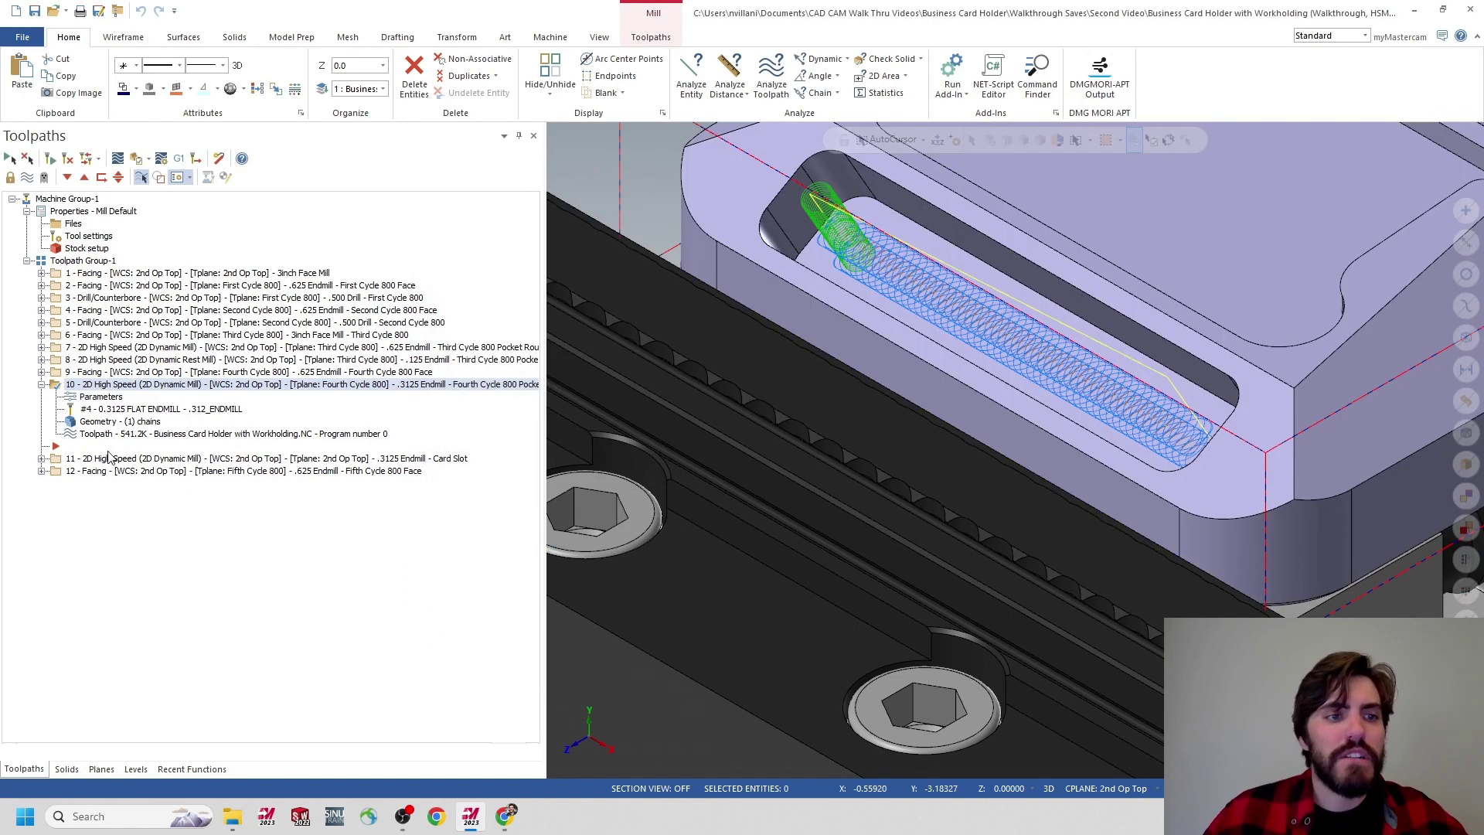
Backplot the .3125 Endmill Card Slot operation and check its cycle time information.
click(123, 459)
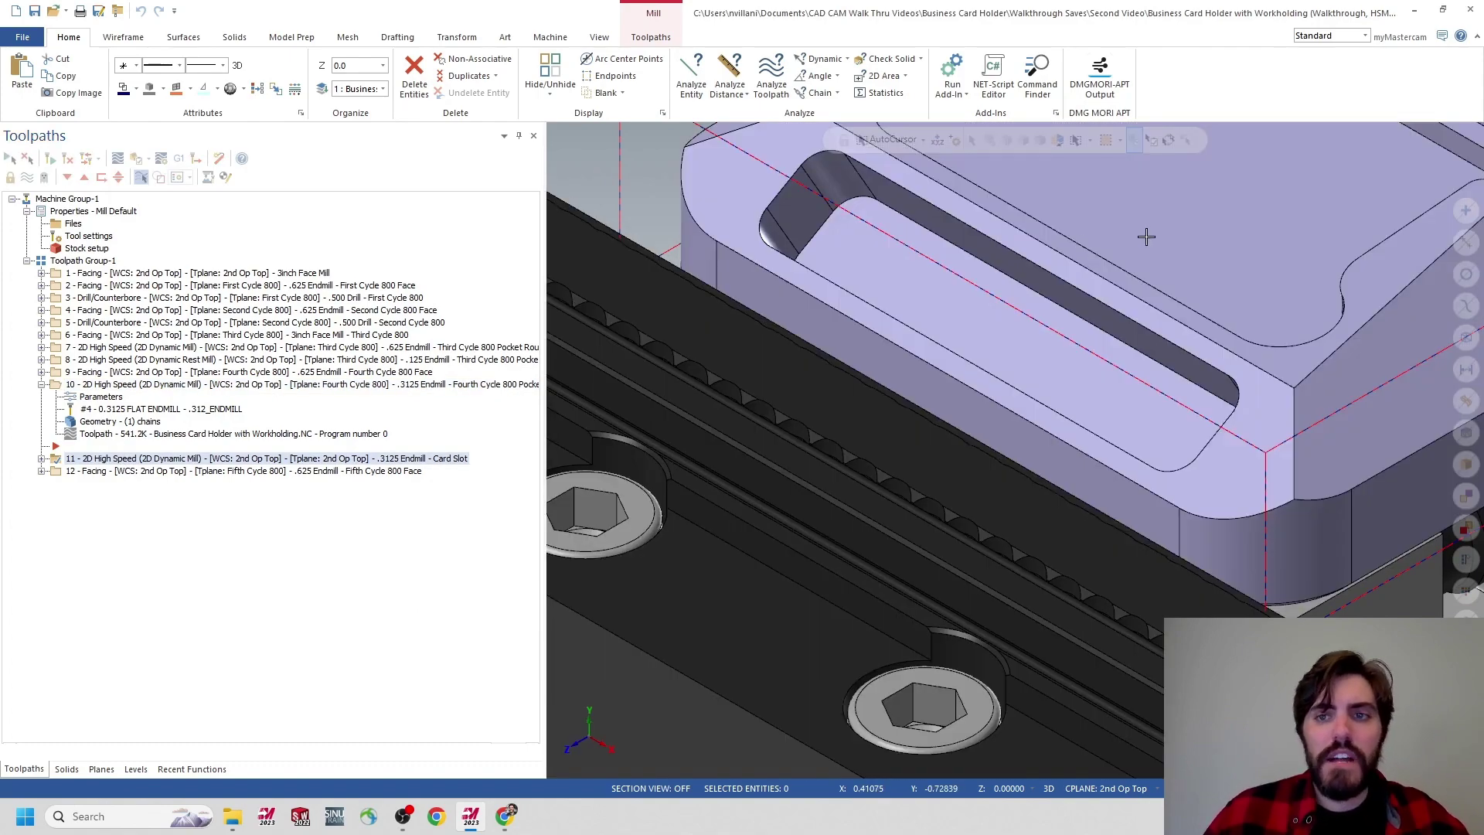
middle_drag(1146, 236, 1145, 522)
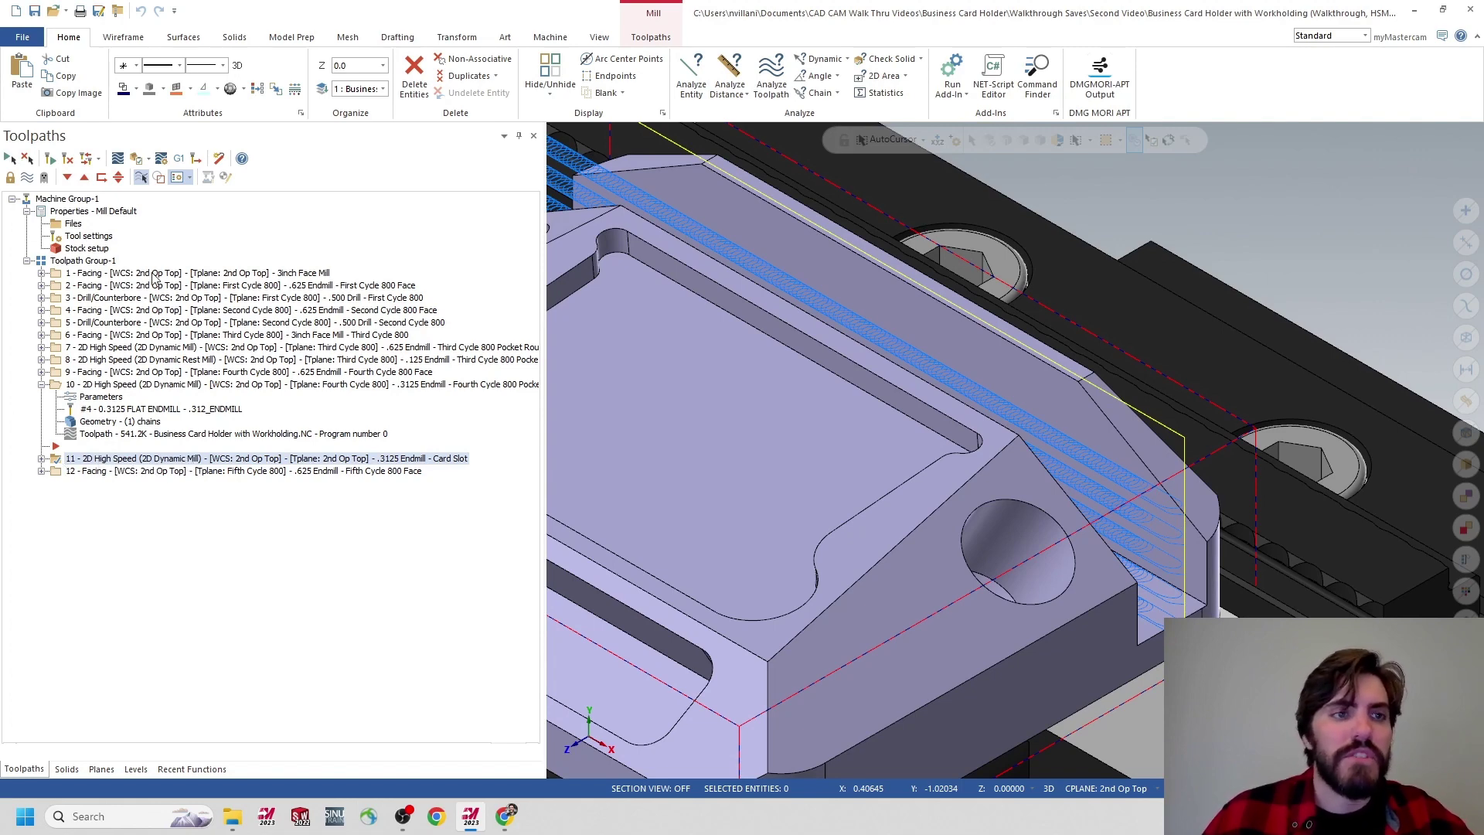
click(117, 161)
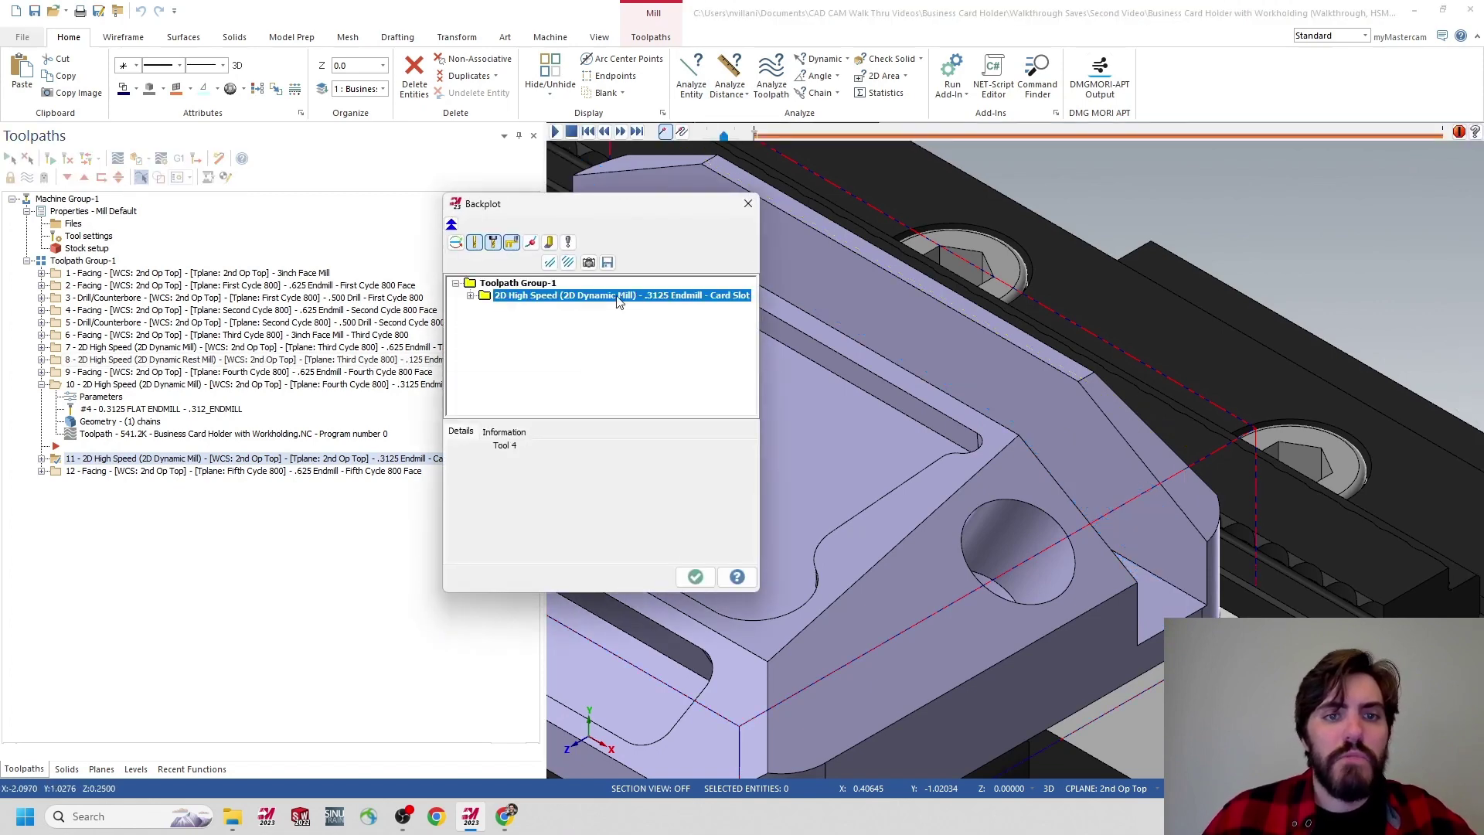
click(501, 433)
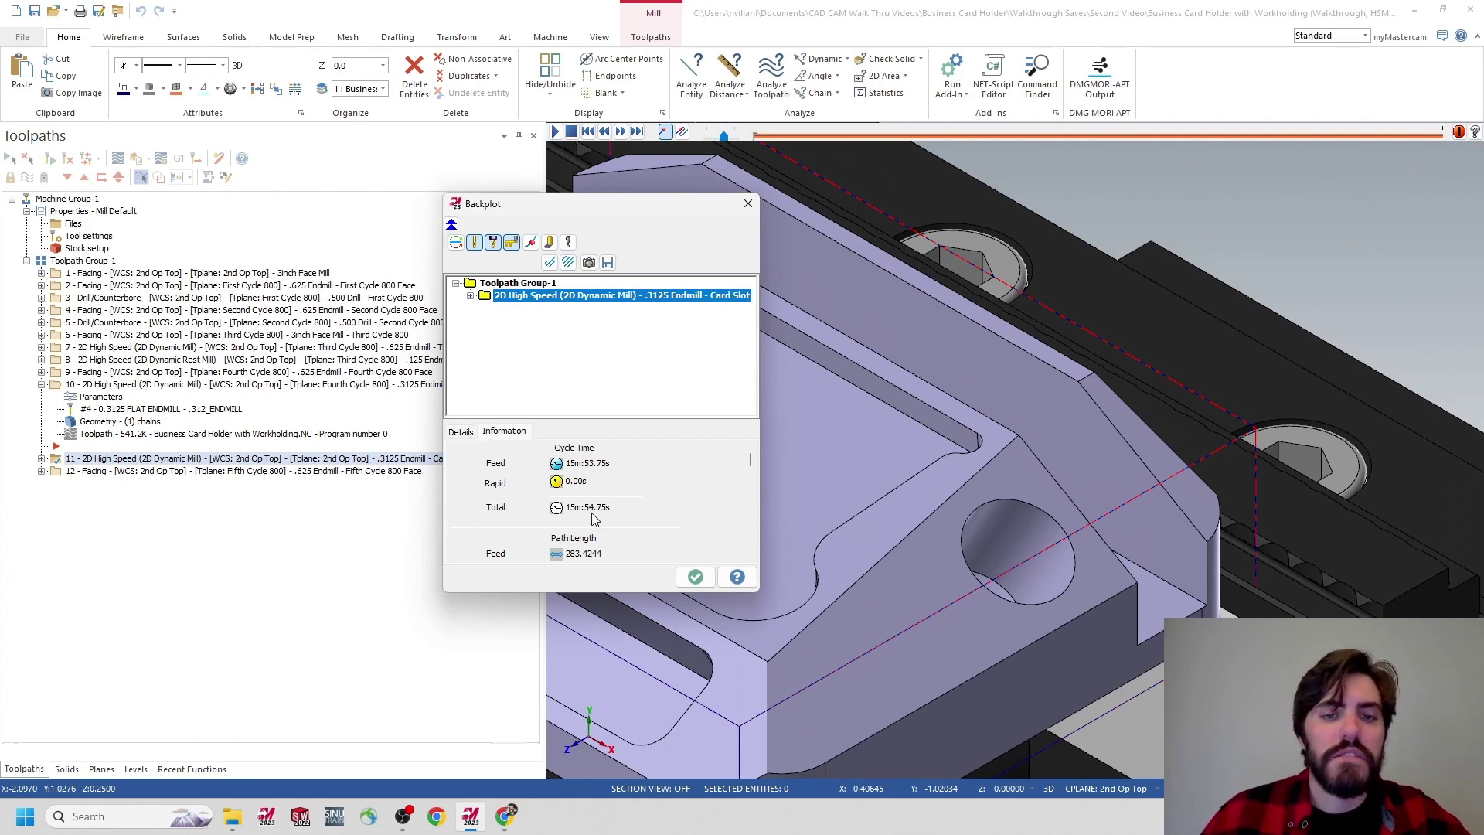
click(748, 203)
Set the spindle speed of the Card Slot dynamic mill toolpath to 10000.
click(41, 459)
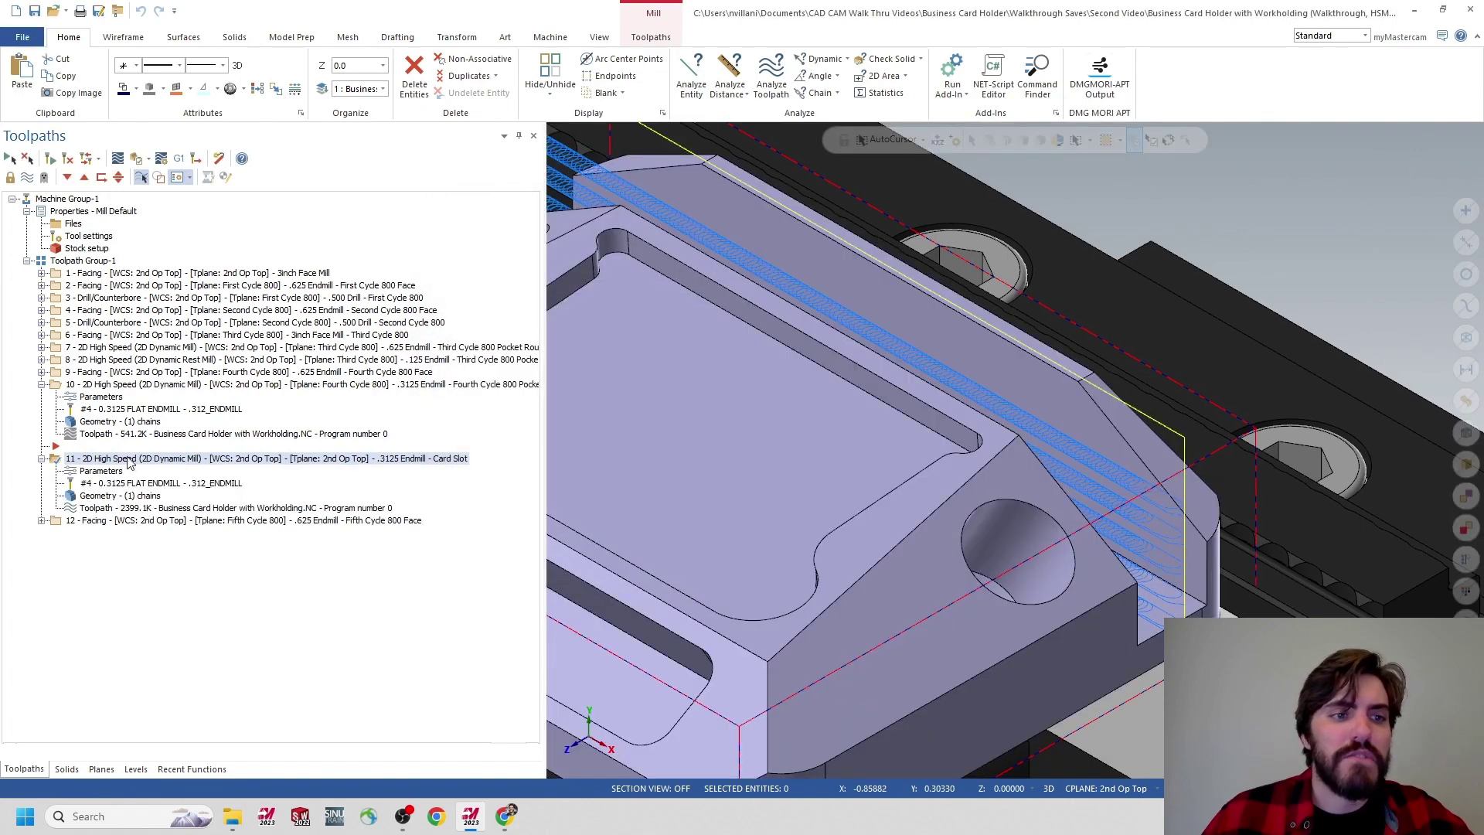
click(105, 472)
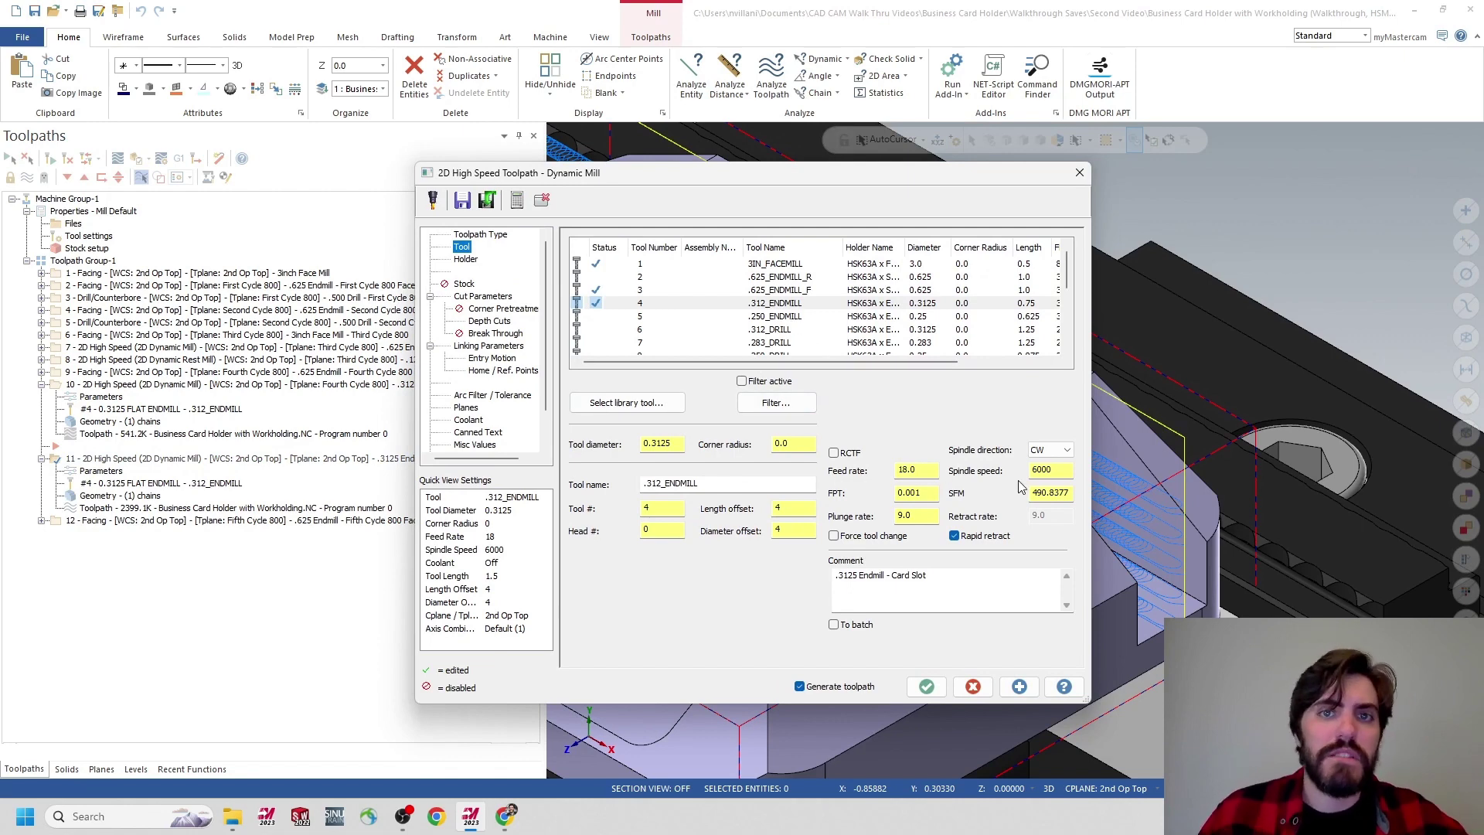
double_click(1051, 470)
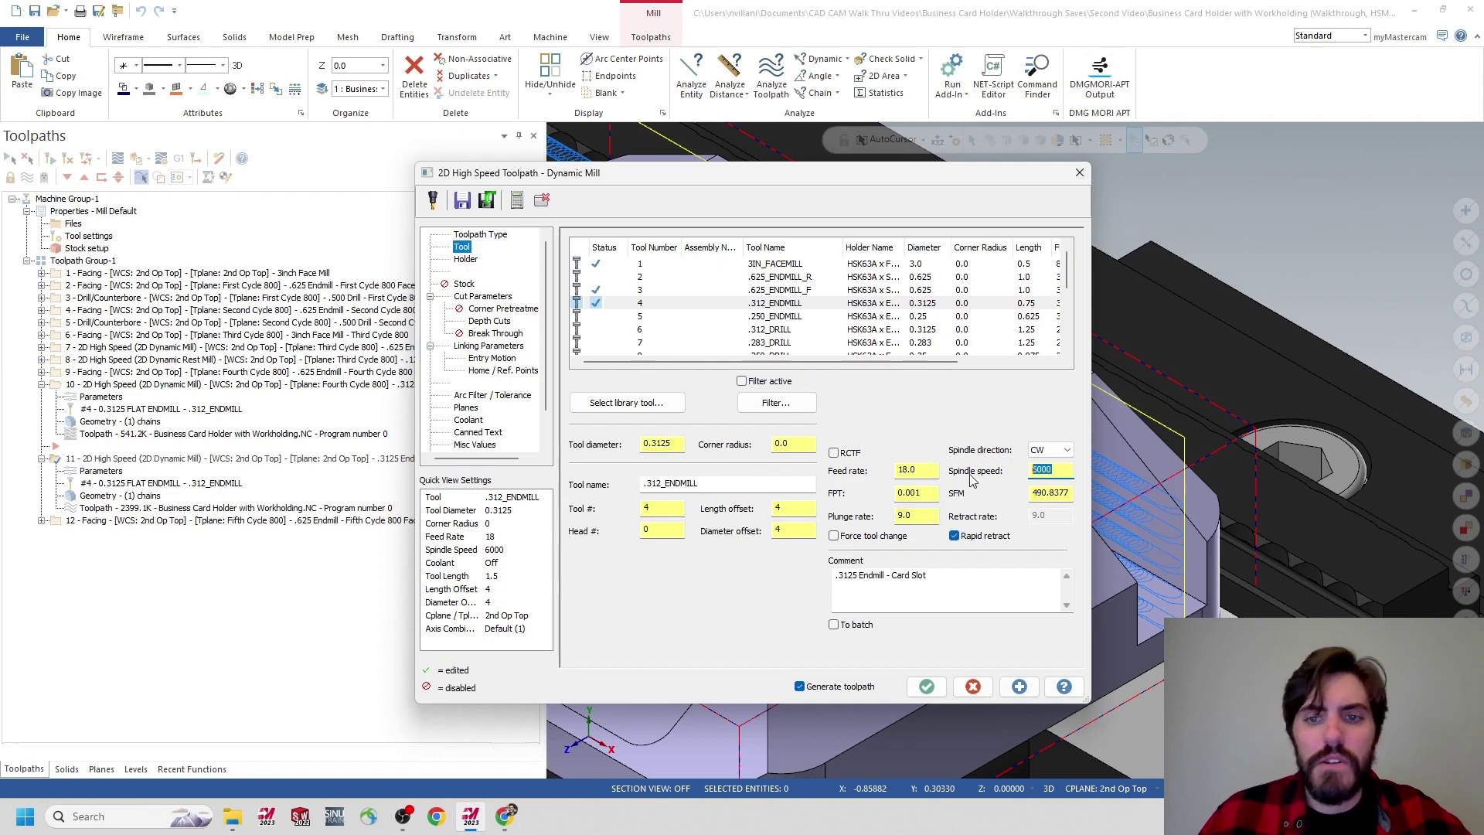
double_click(916, 470)
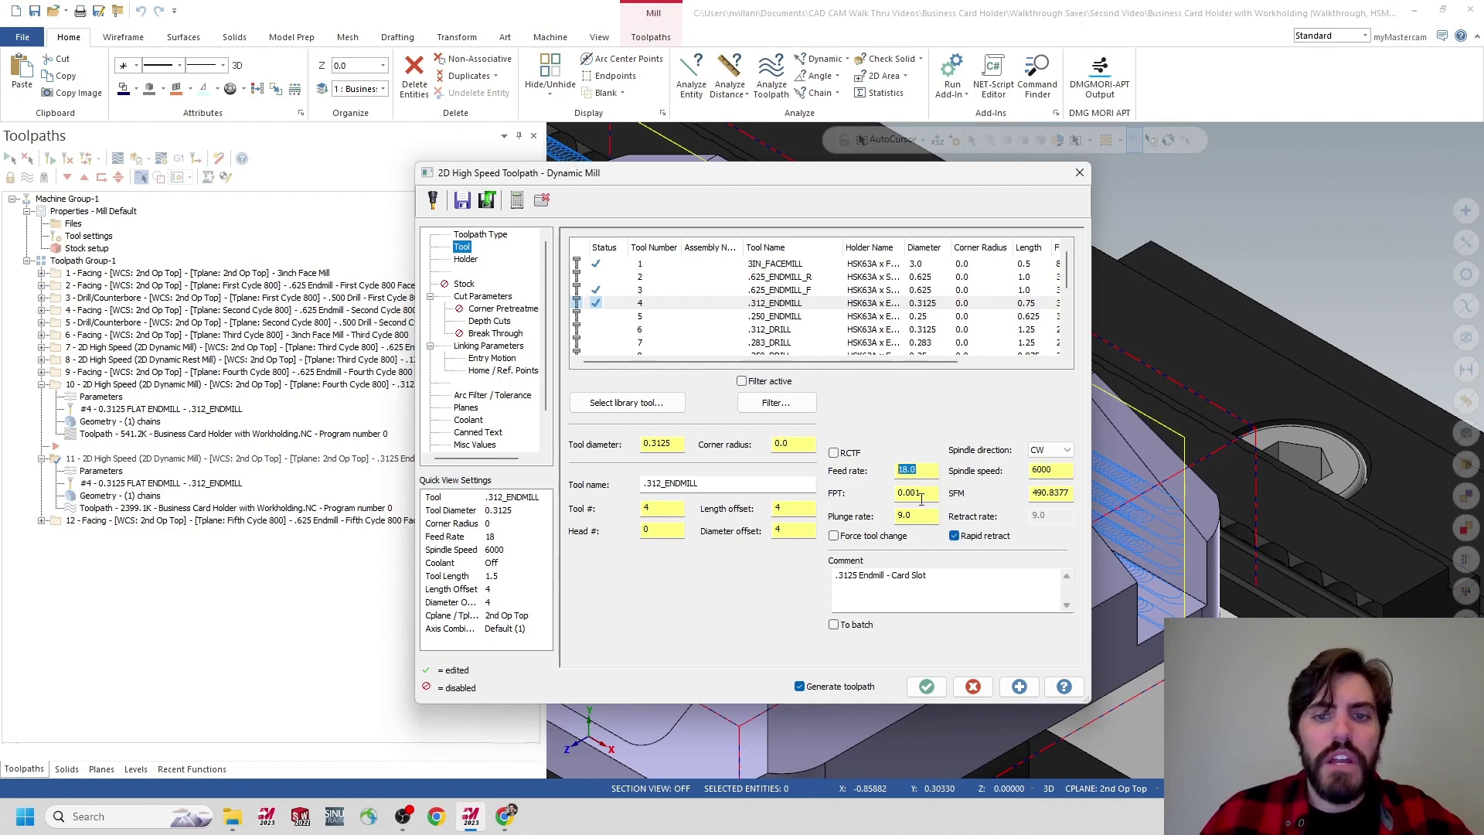
double_click(918, 493)
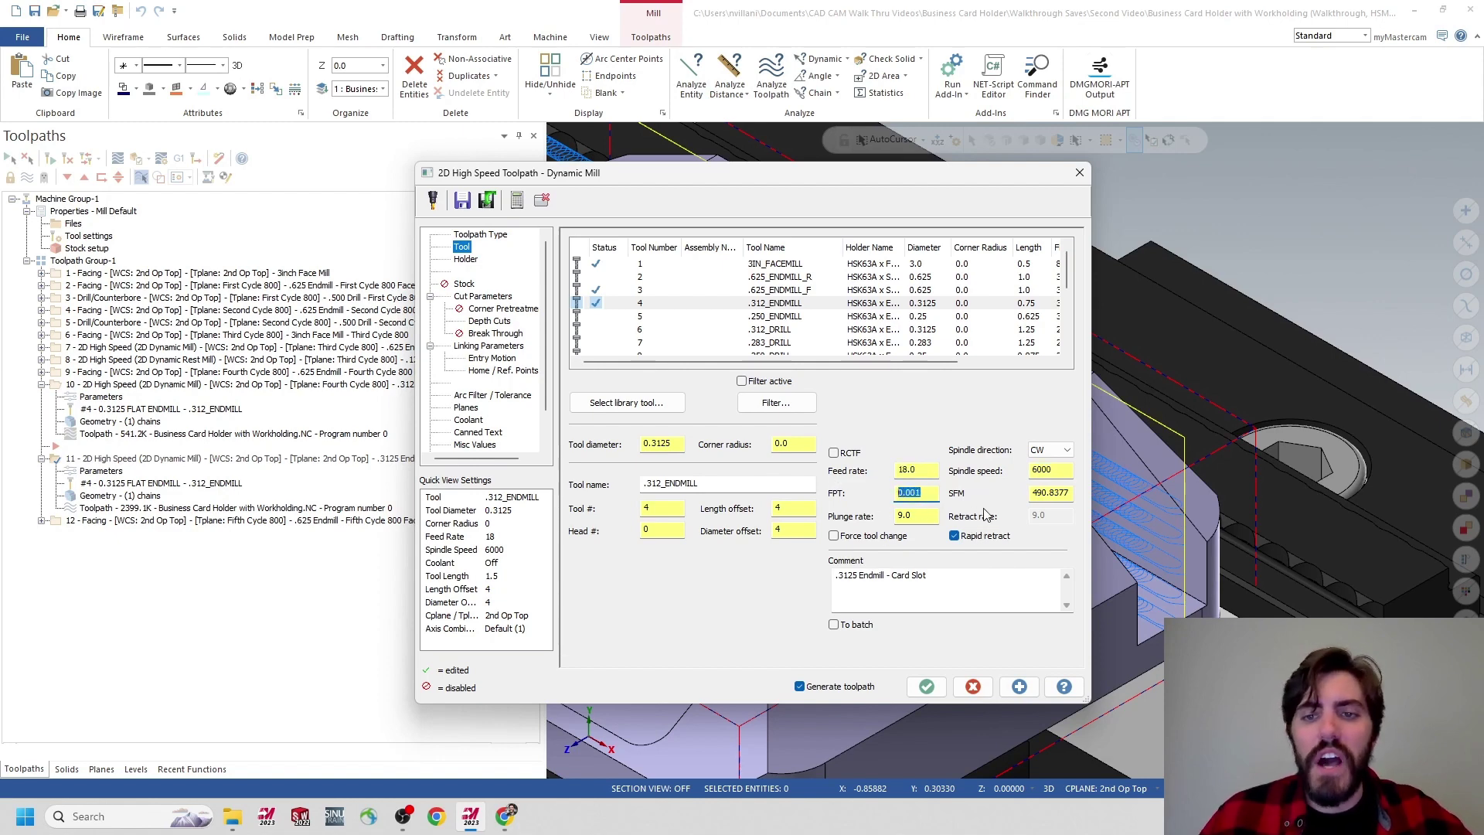
double_click(1049, 471)
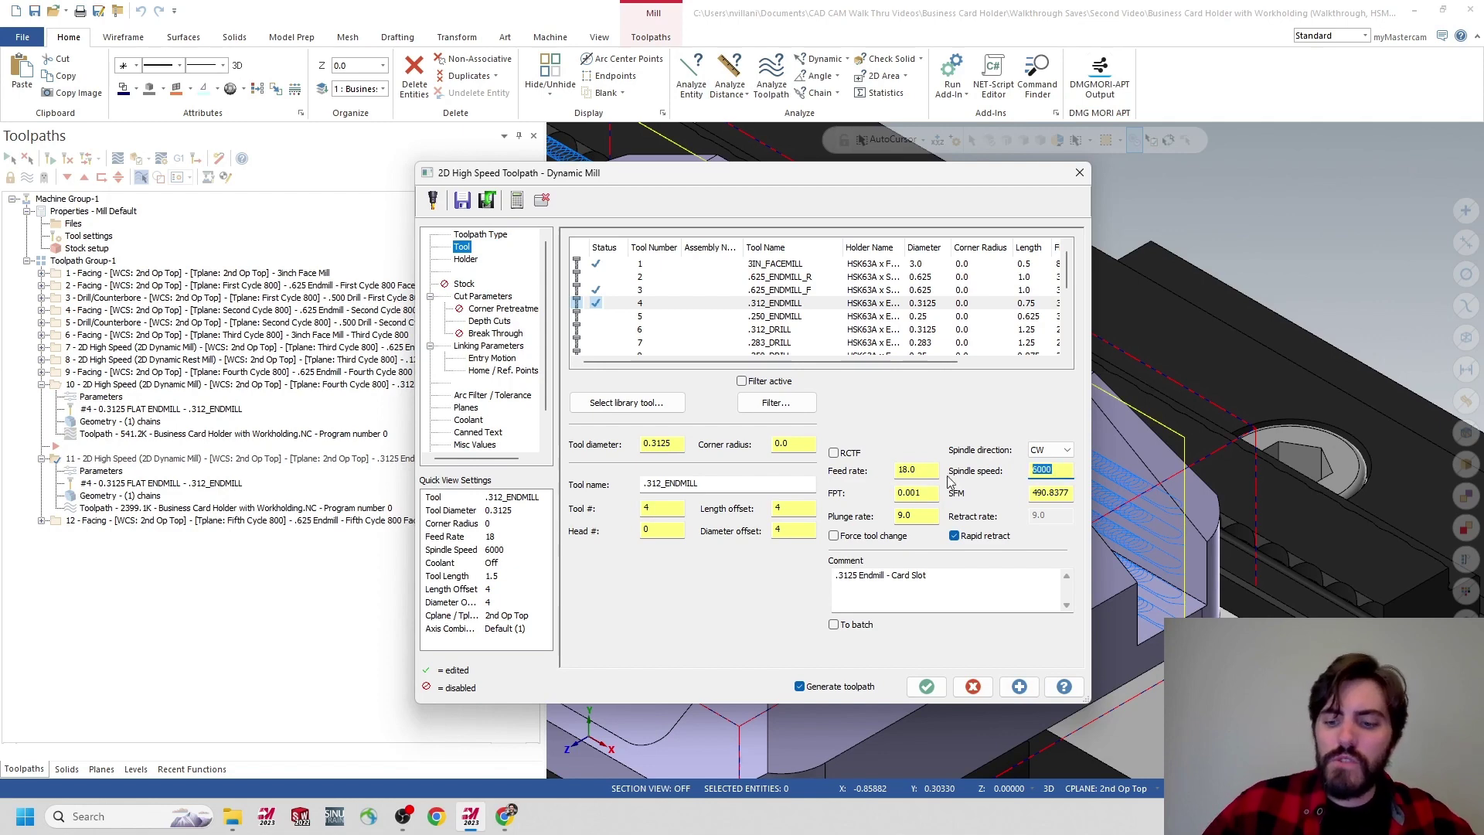
text(10)
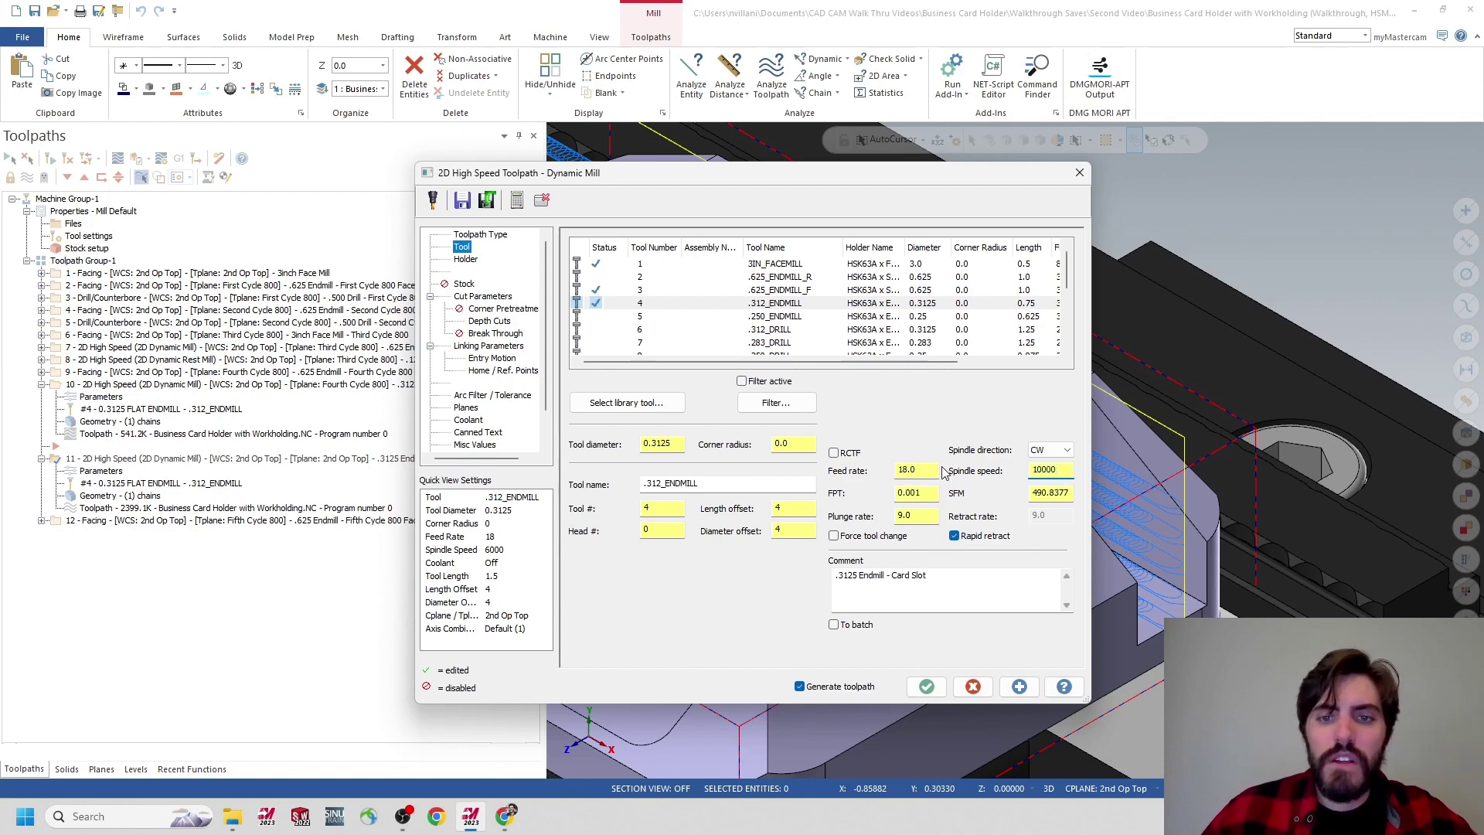
Set the Card Slot toolpath's feed rate to 90 and append "- Rough" to its comment.
double_click(922, 470)
text(9)
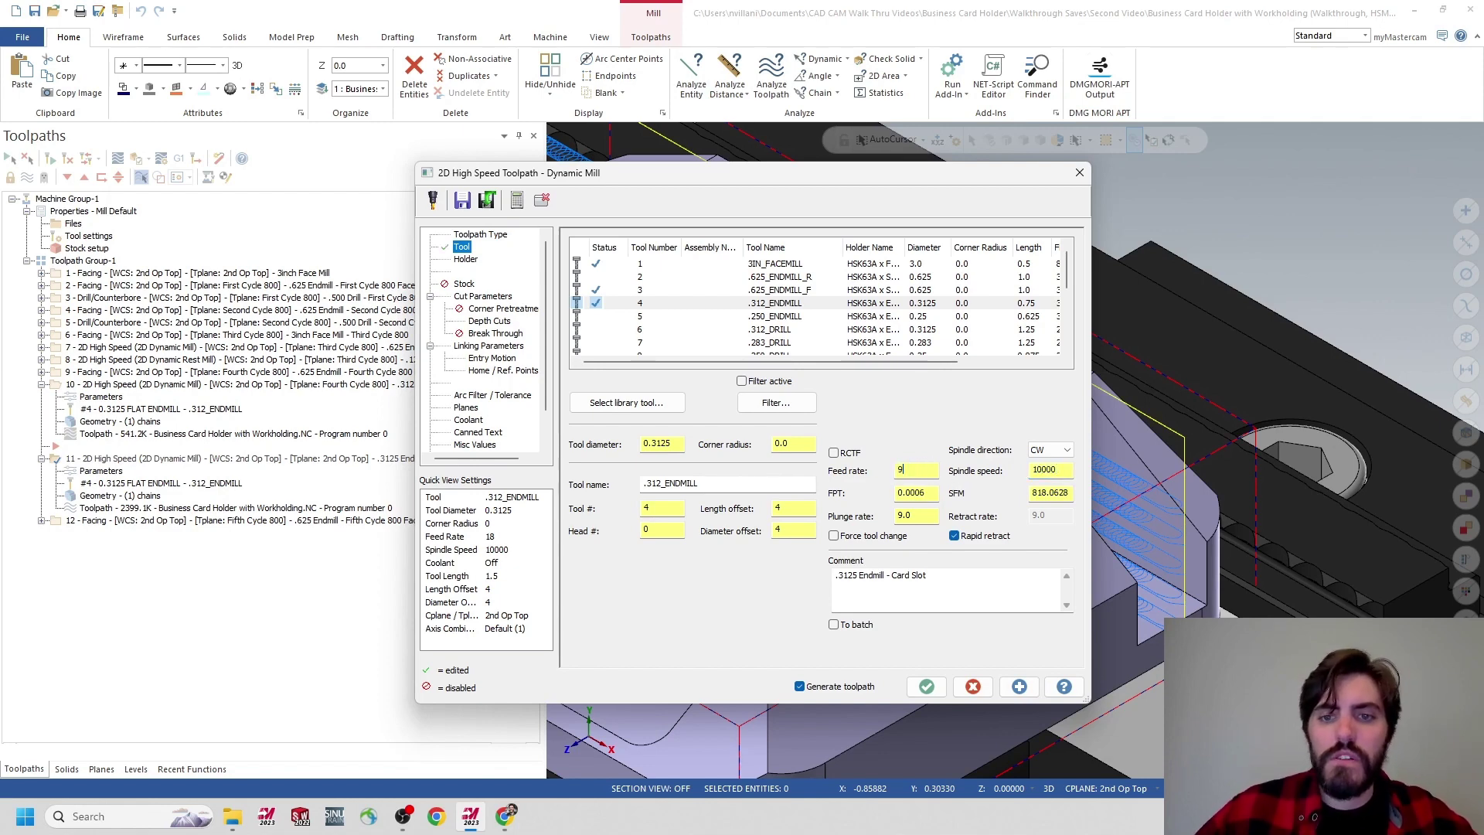
text(0)
key(Tab)
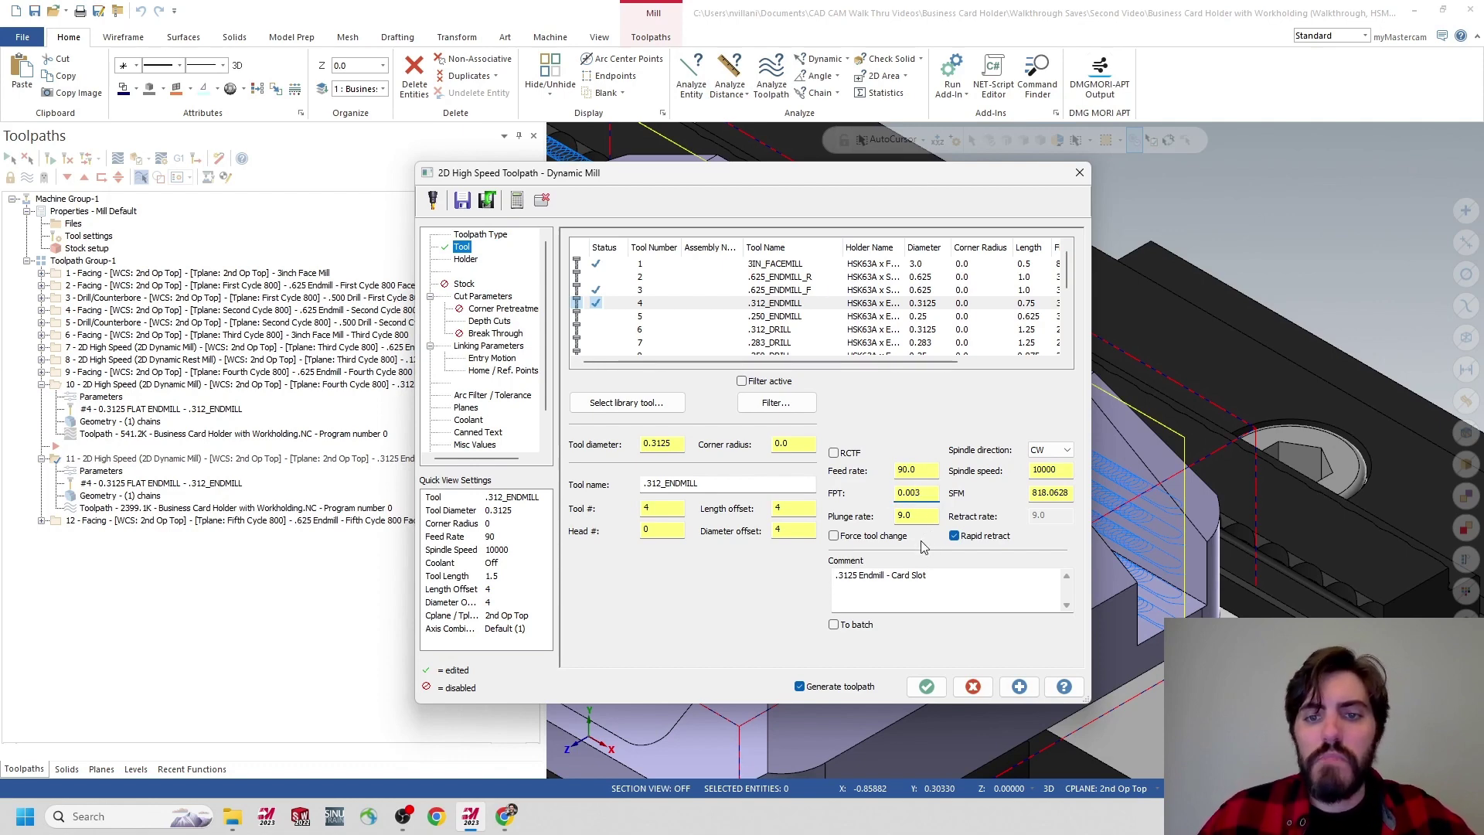
click(943, 577)
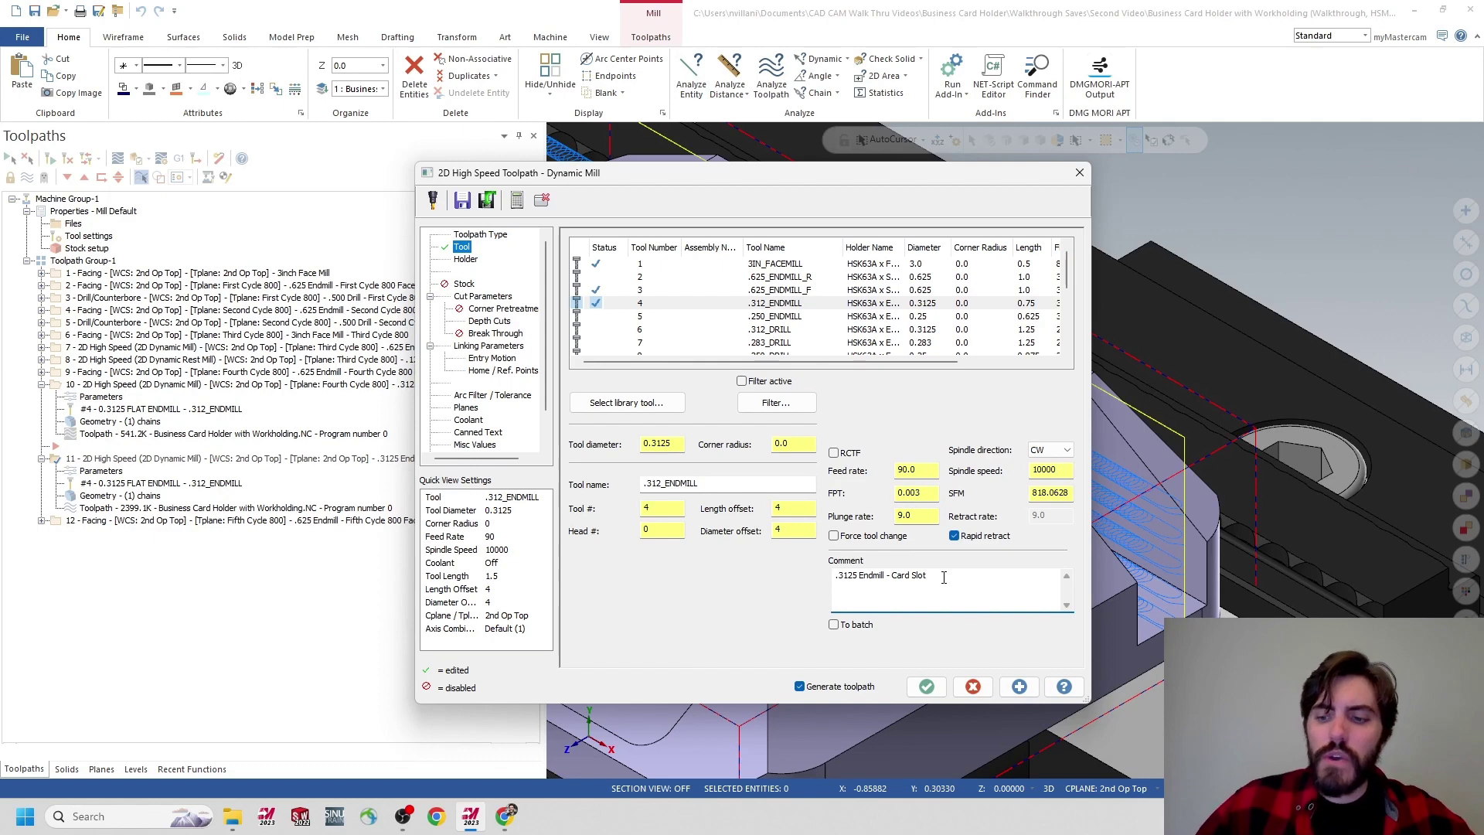
text(- Rough)
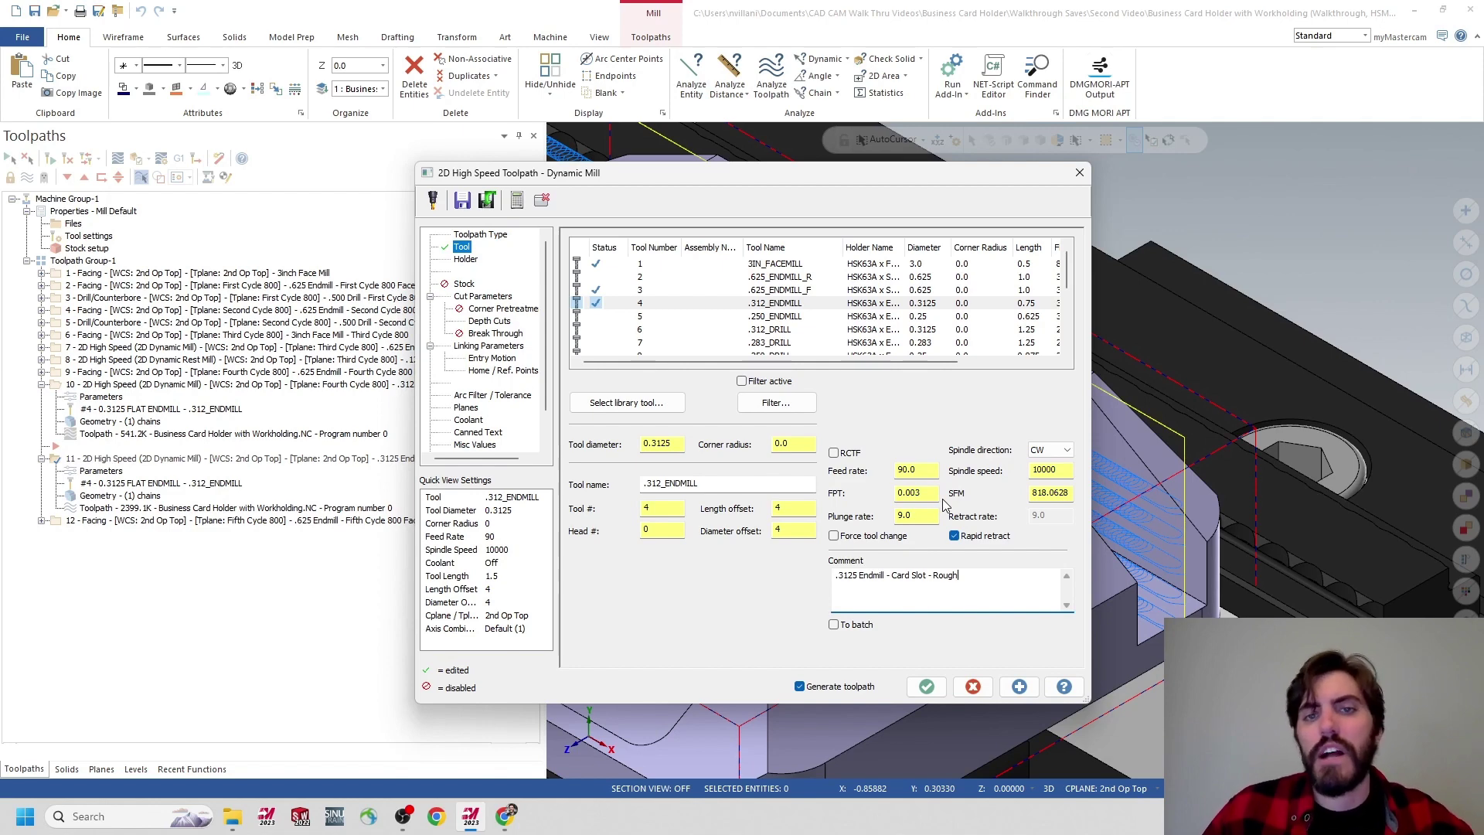
Set the Card Slot roughing toolpath's stock to leave to .005 on both walls and floors.
click(482, 296)
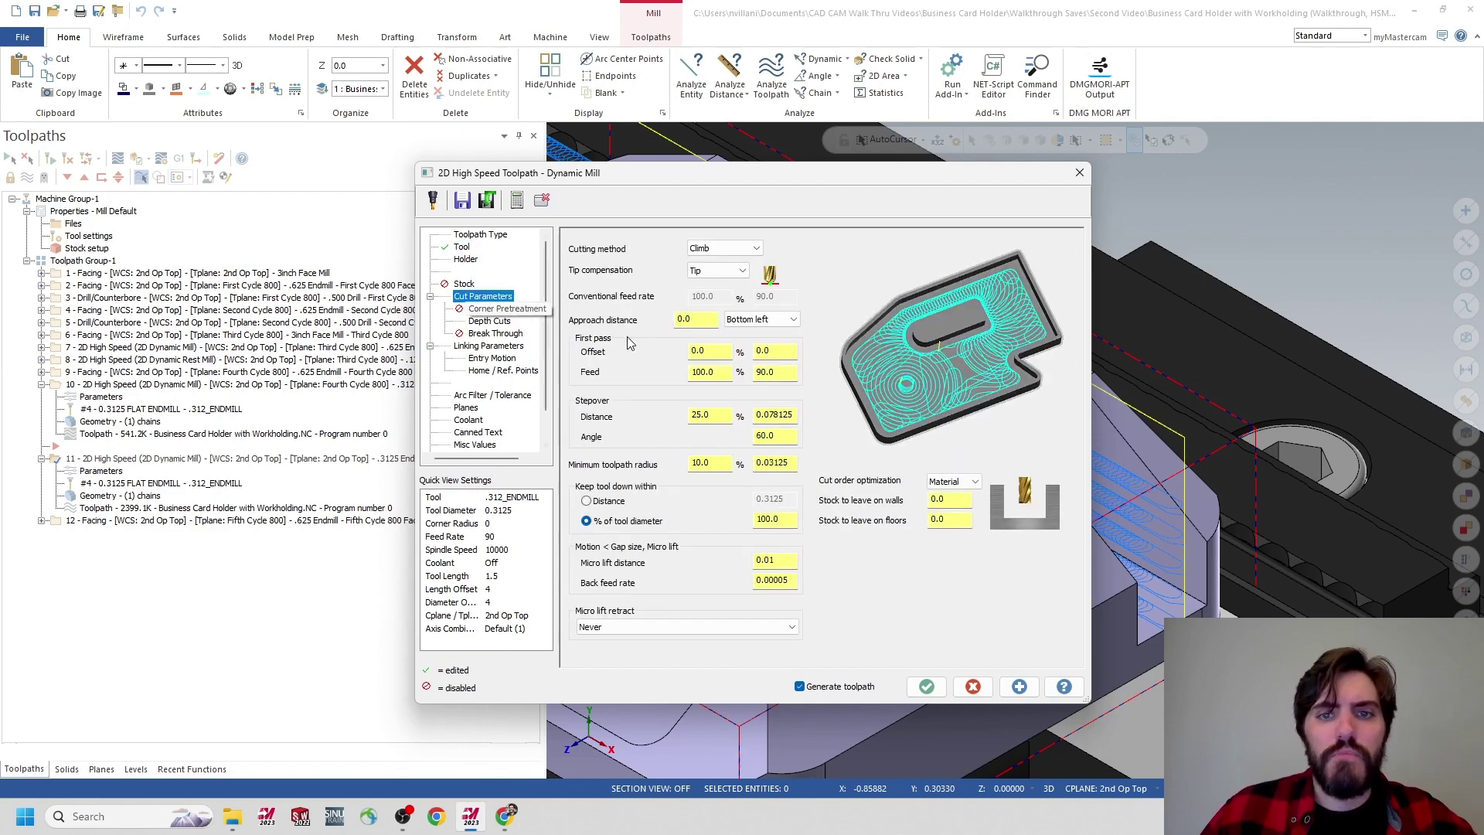
click(949, 499)
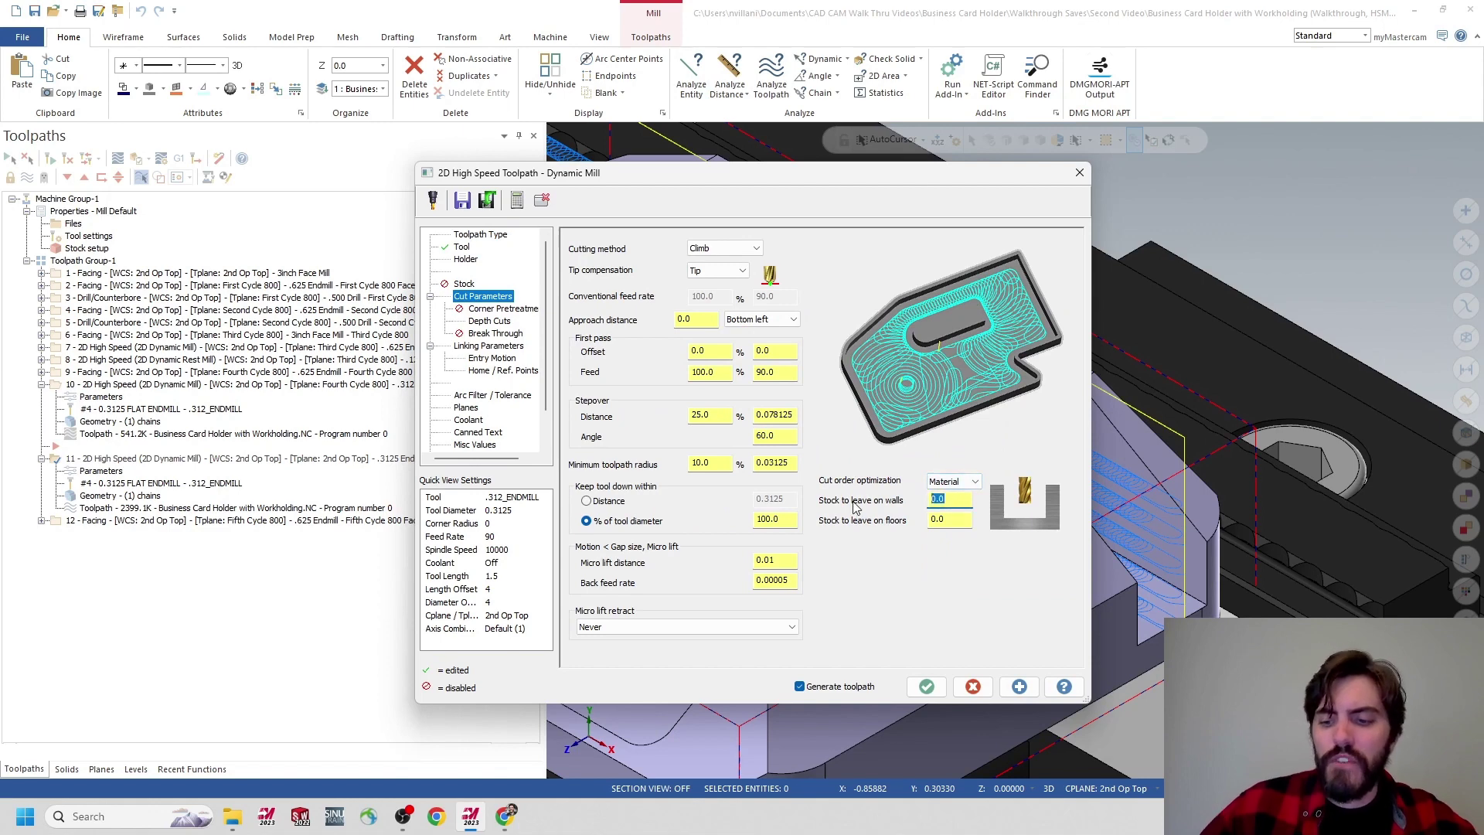
text(.005)
key(Tab)
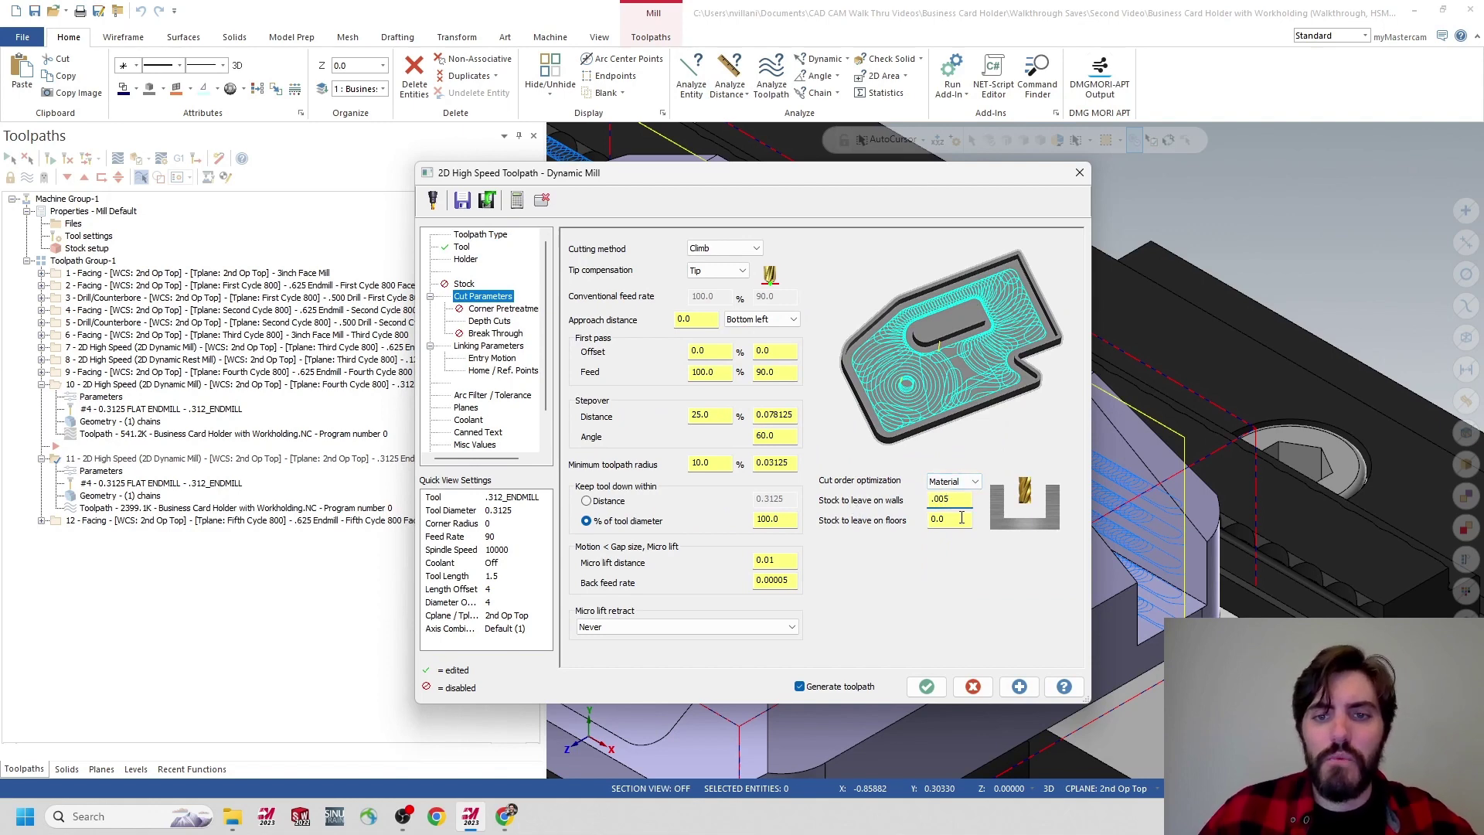
text(.005)
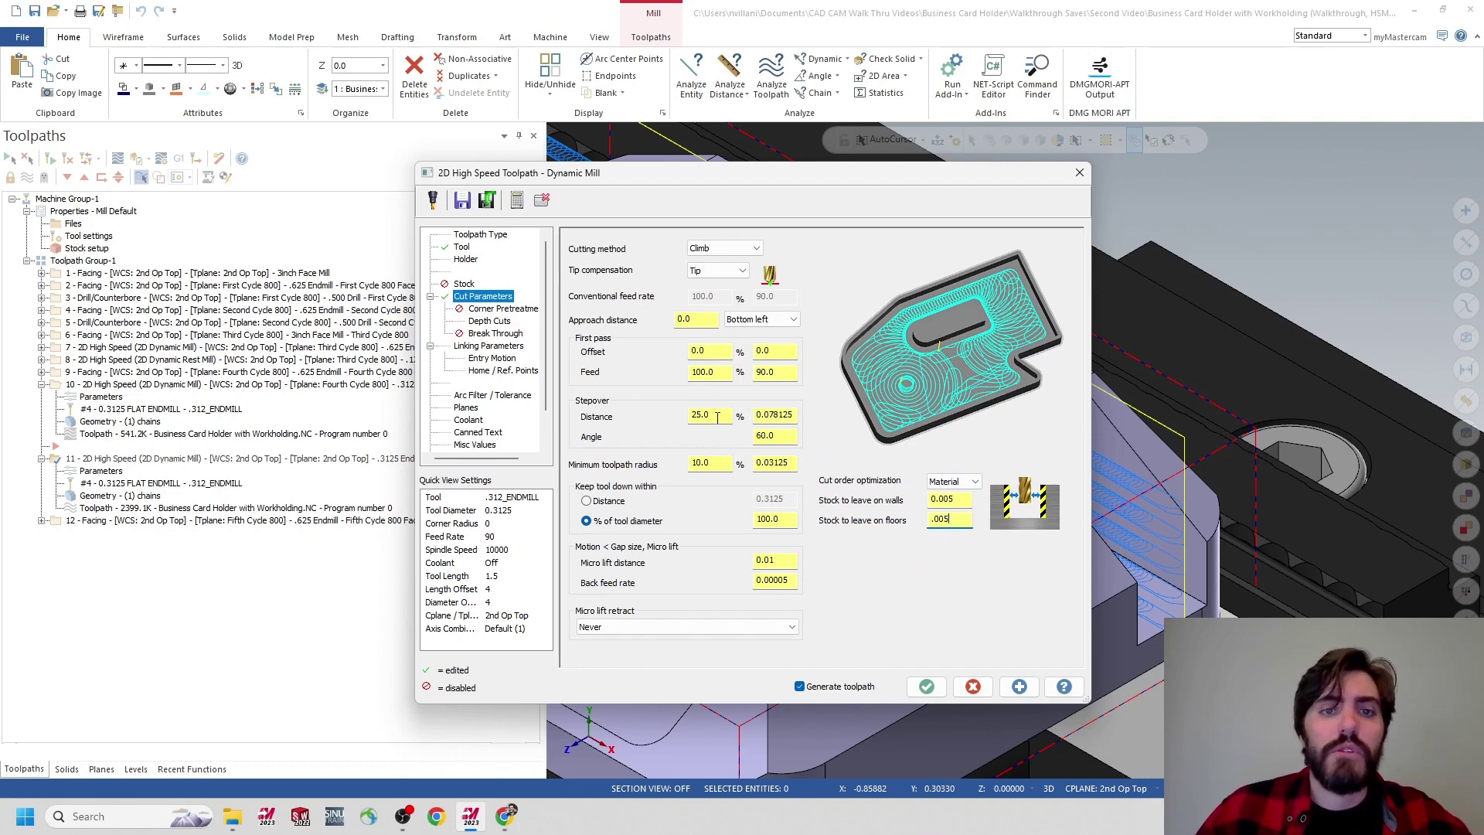
Set the maximum rough step of the depth cuts to .1875, review the linking and entry motion settings, and accept the toolpath parameters.
click(489, 321)
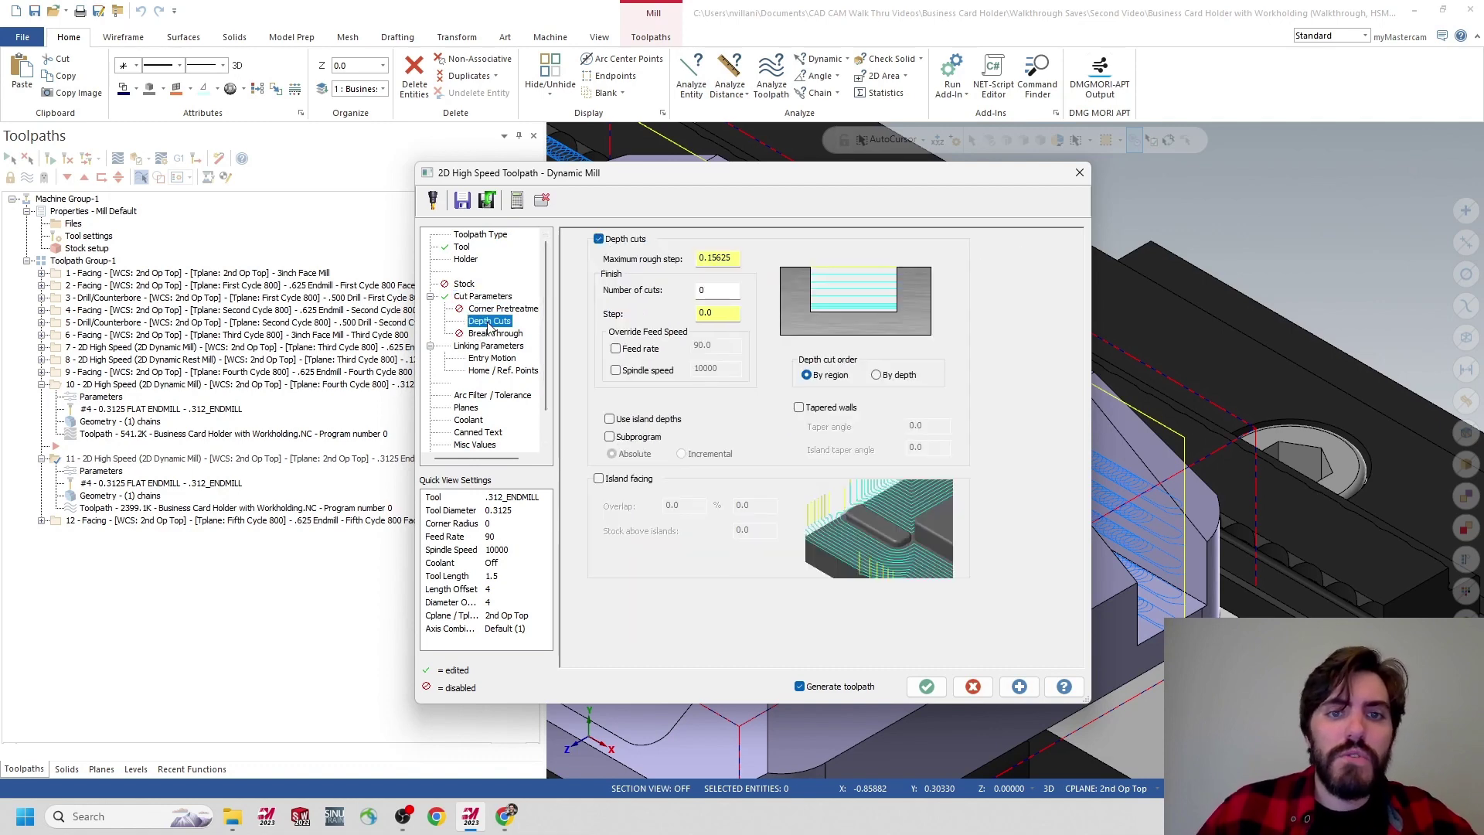
double_click(734, 258)
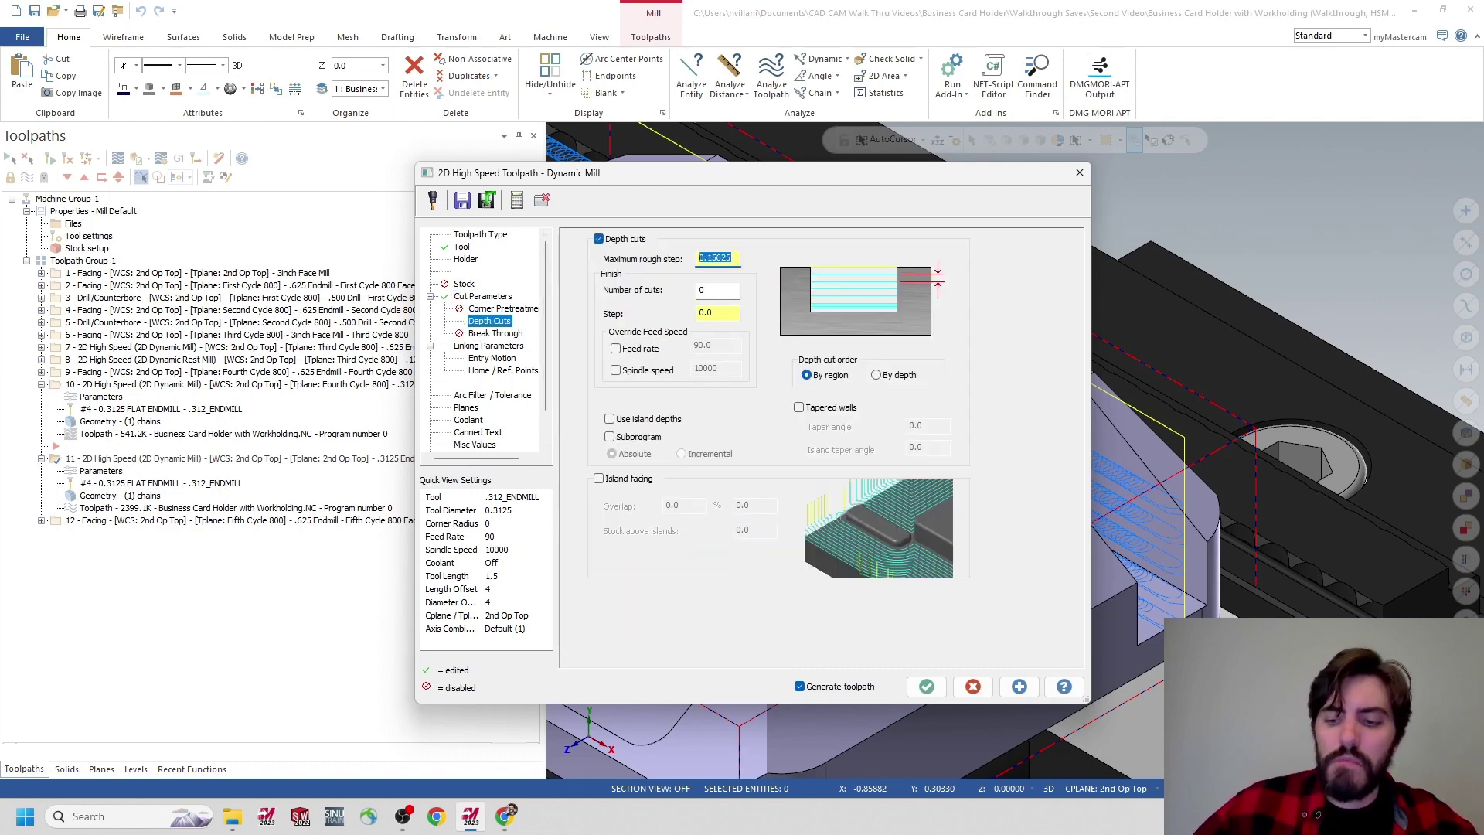
text(.1875)
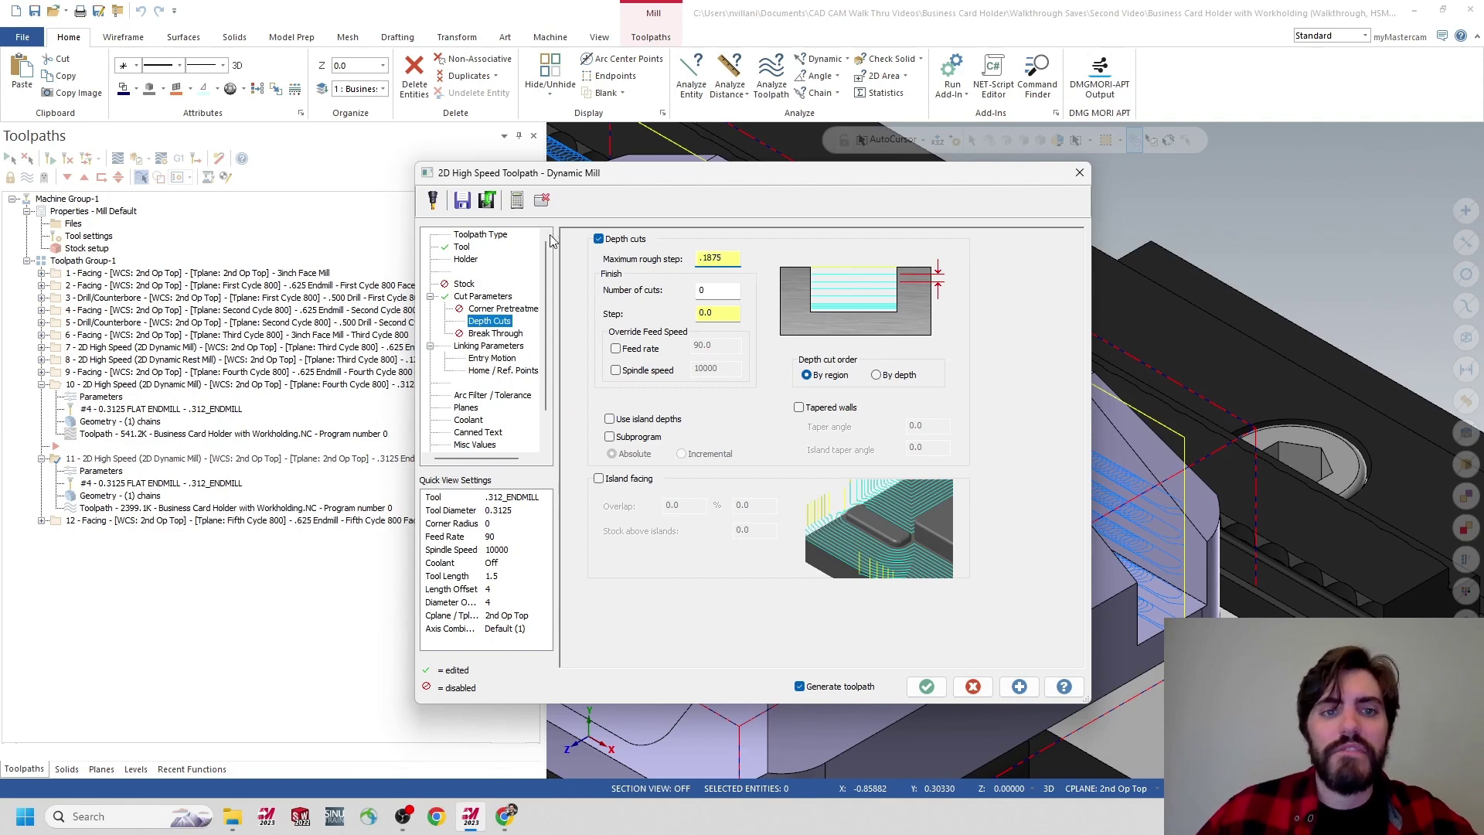
click(502, 345)
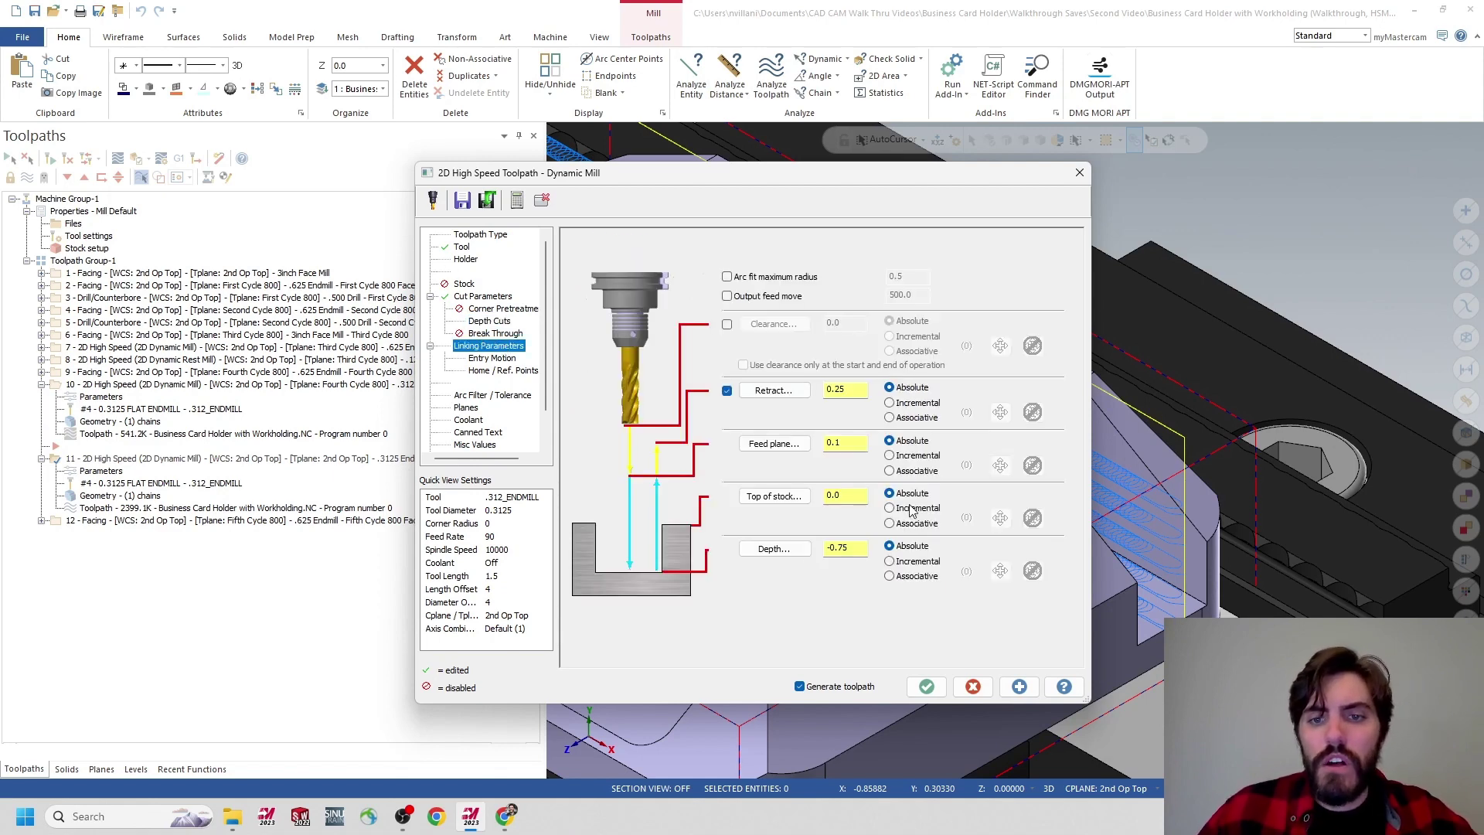
click(480, 359)
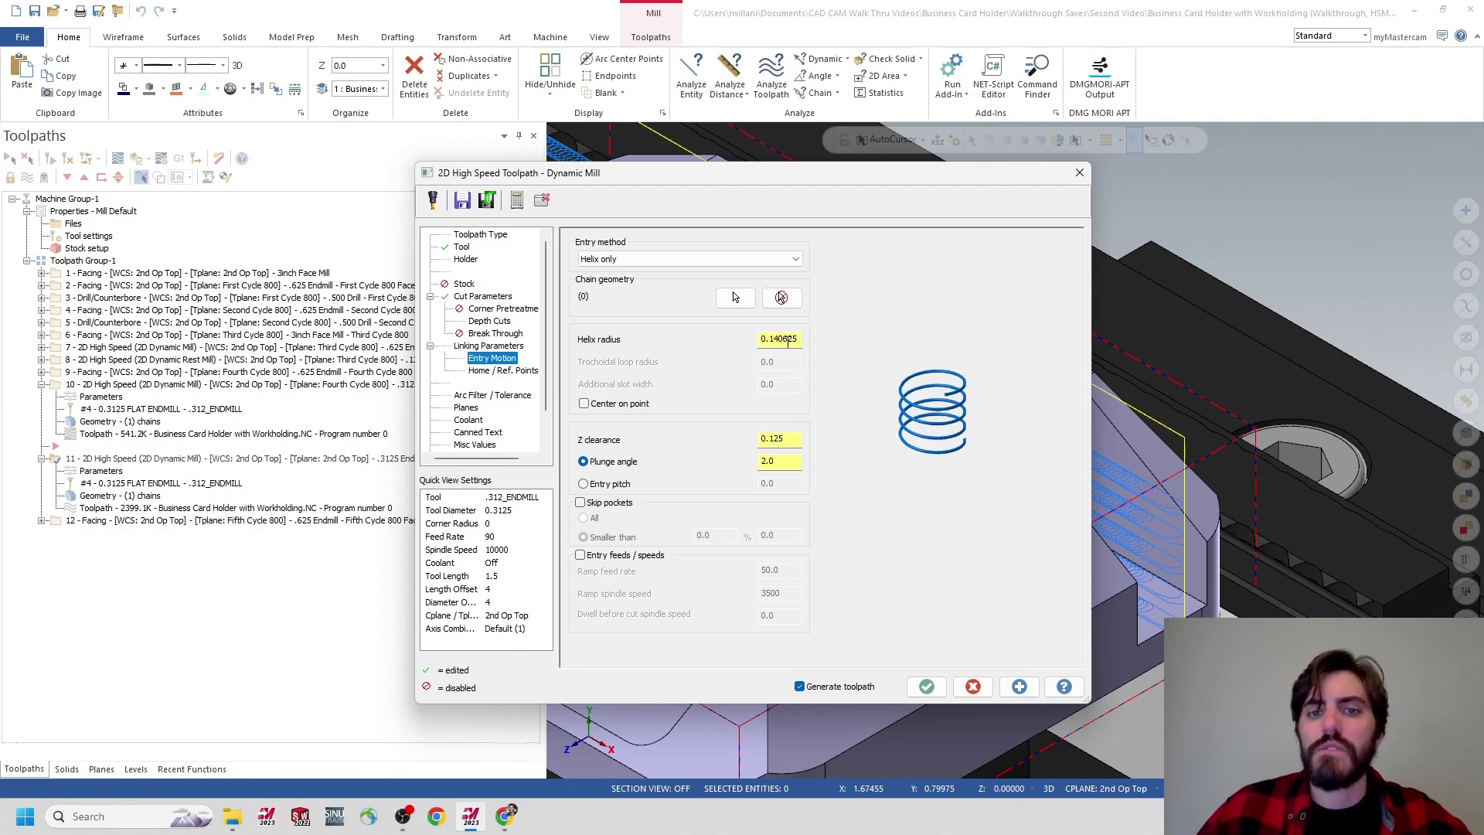
click(925, 687)
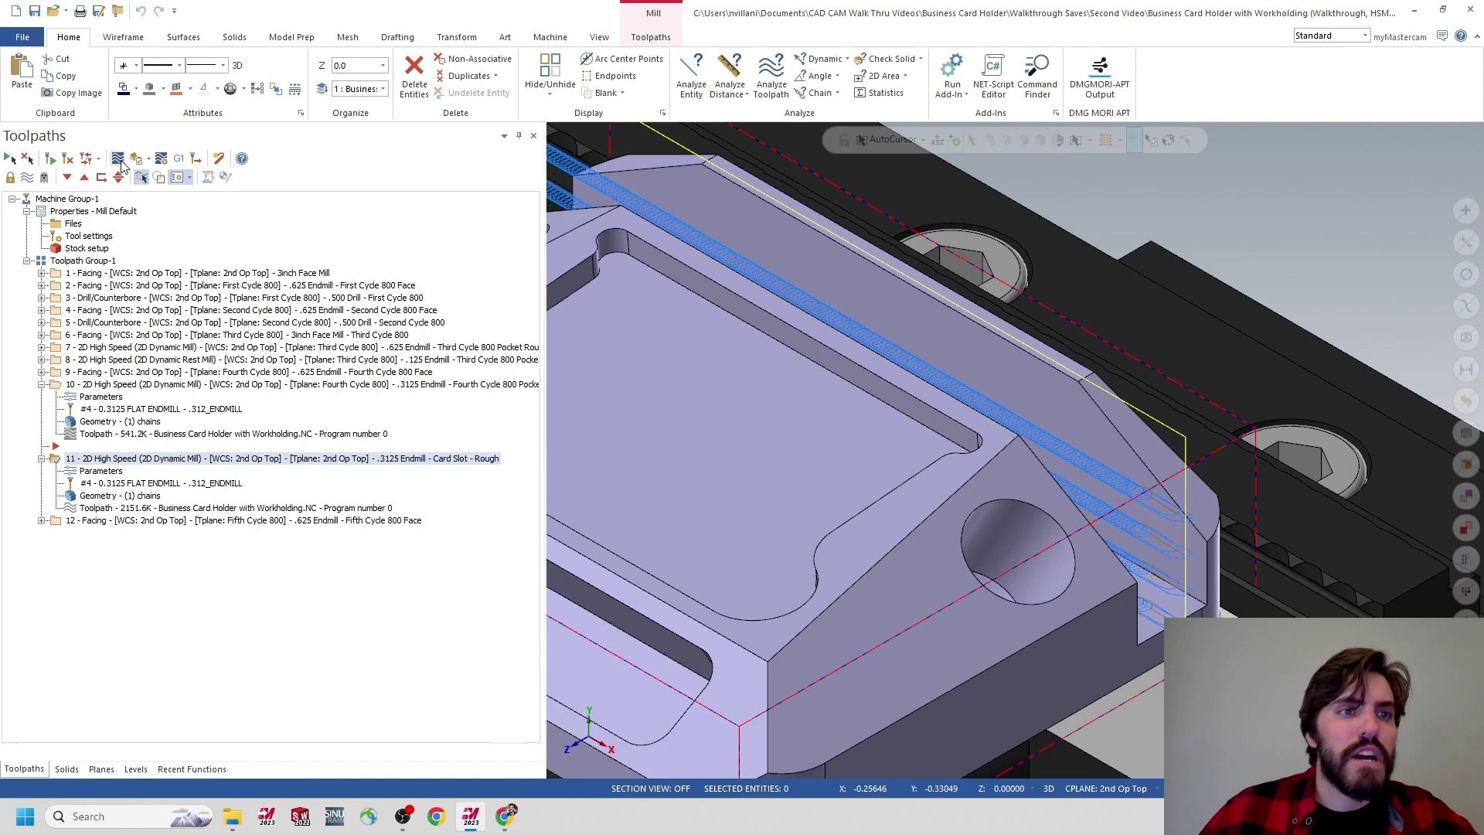
Backplot the updated Card Slot - Rough operation and check its cycle time information.
click(141, 178)
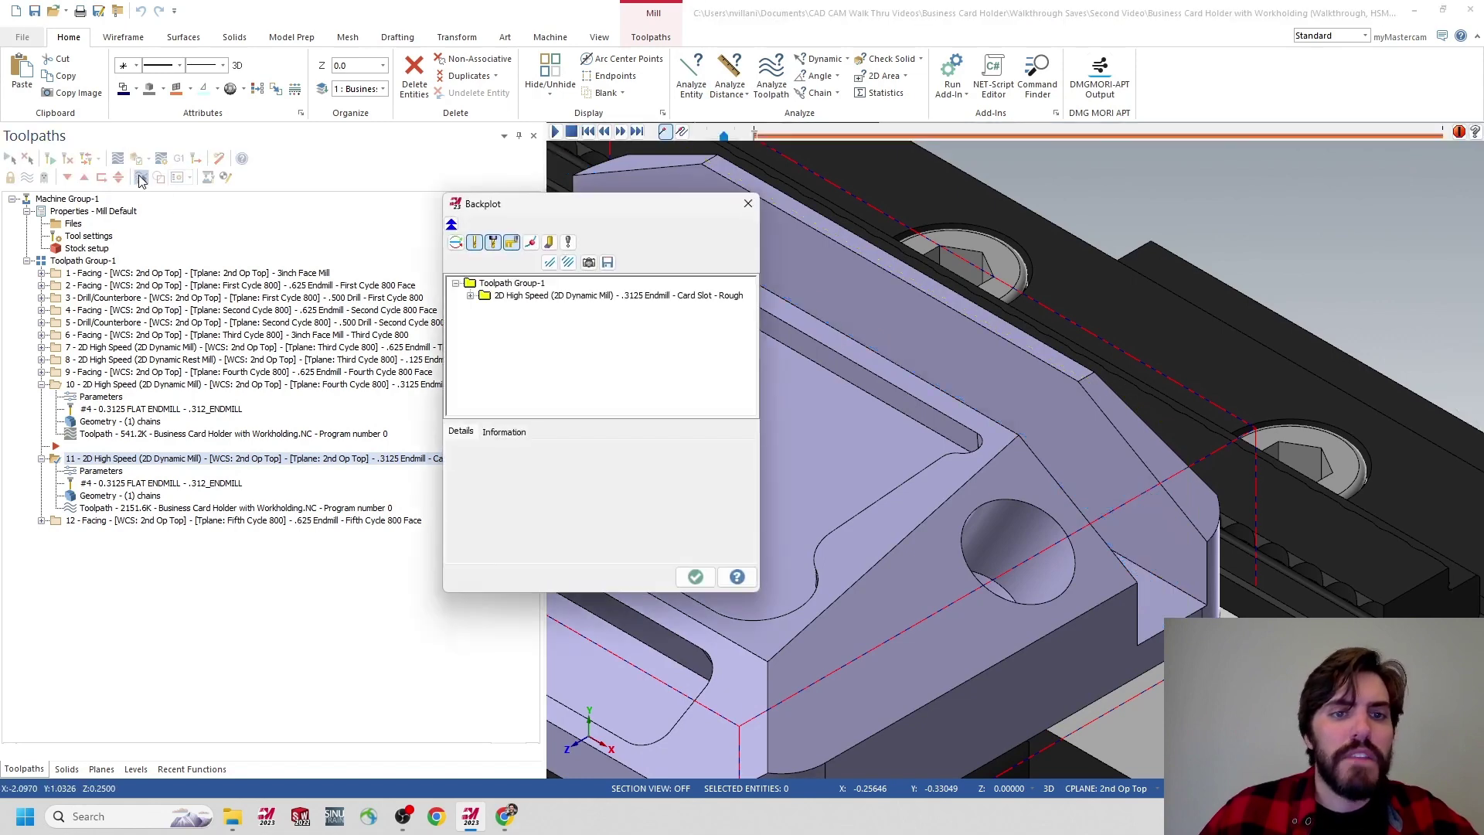
click(541, 297)
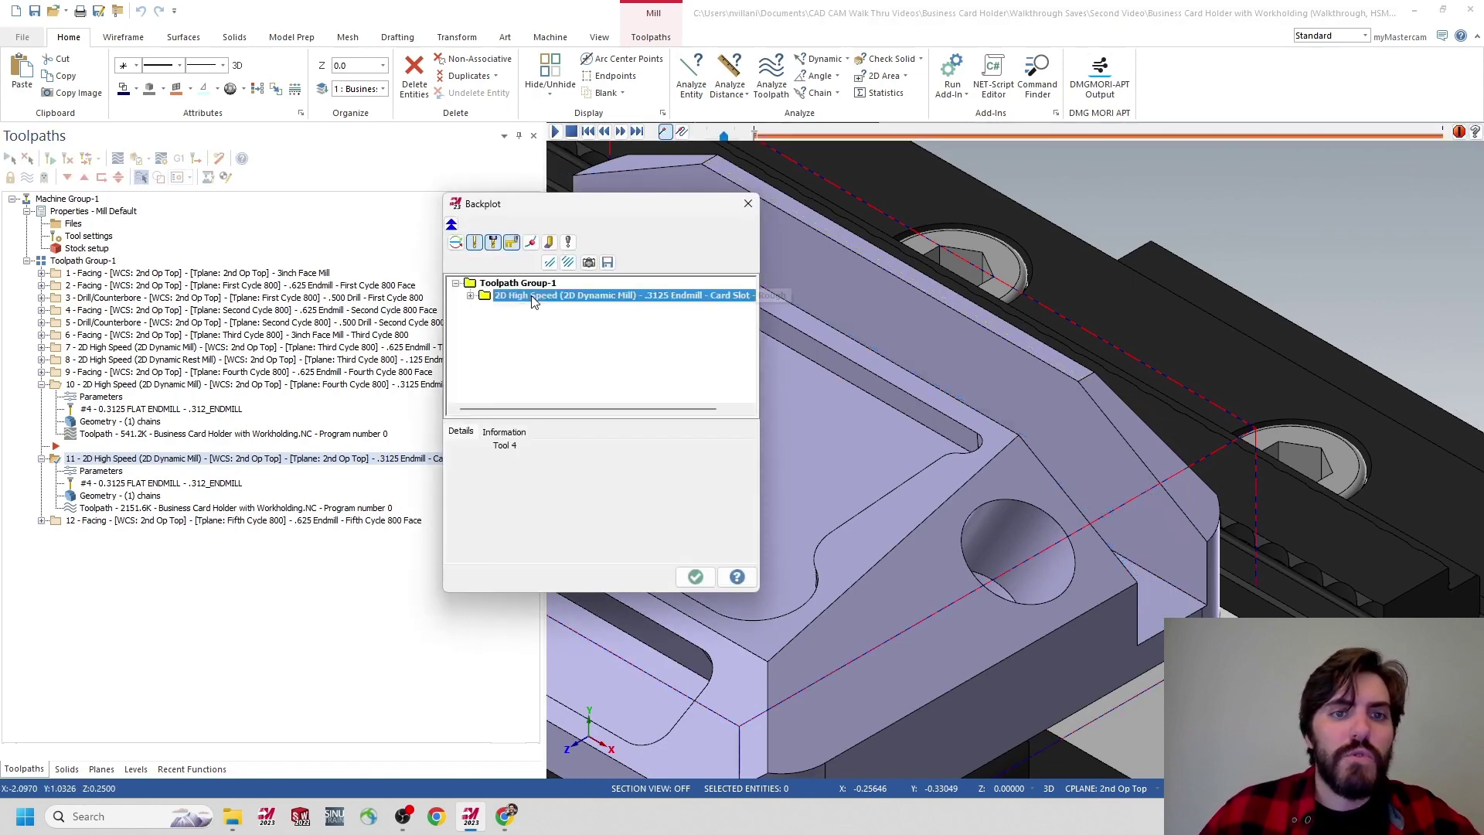
click(520, 434)
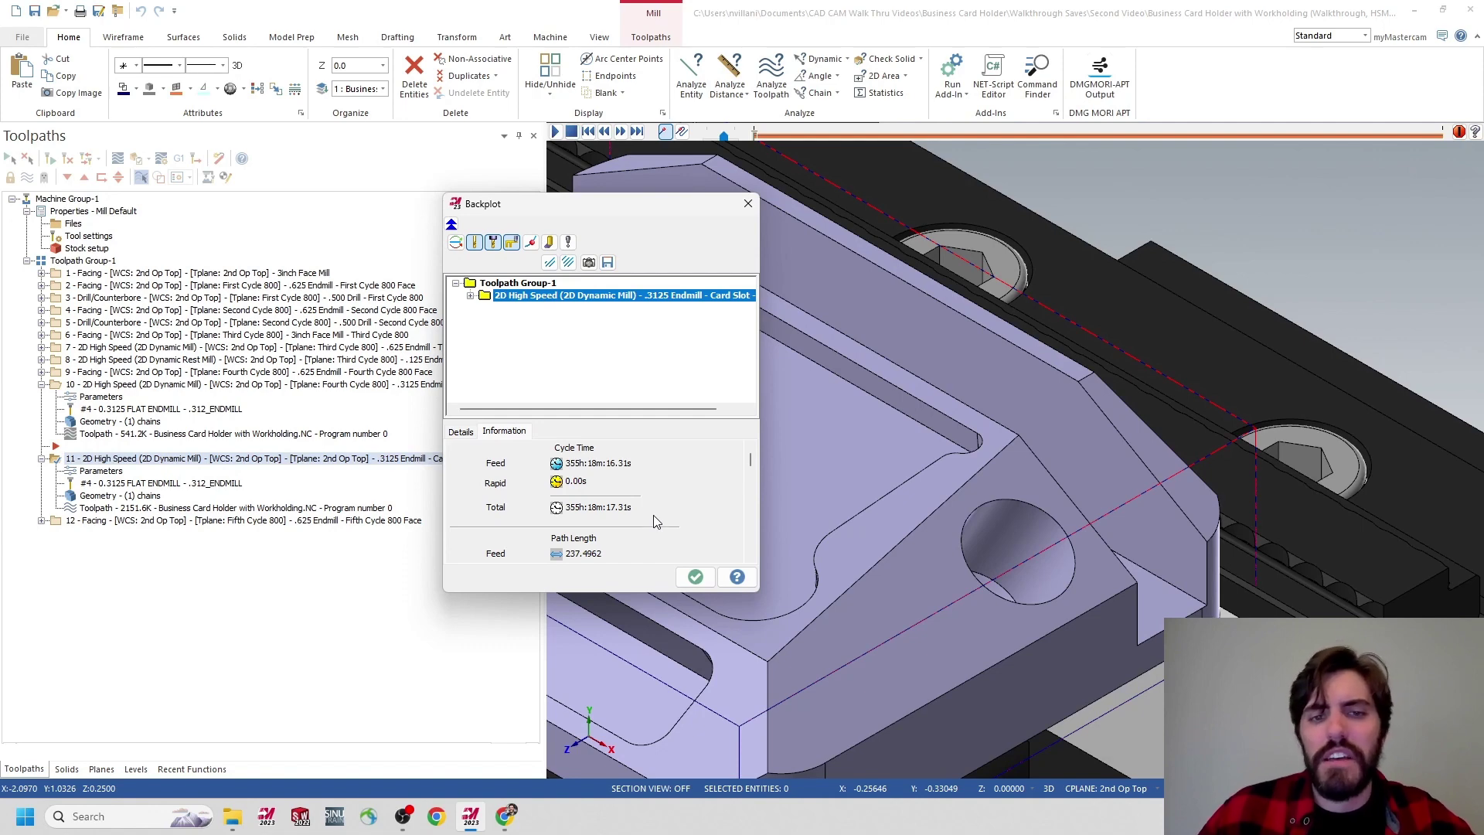
click(694, 578)
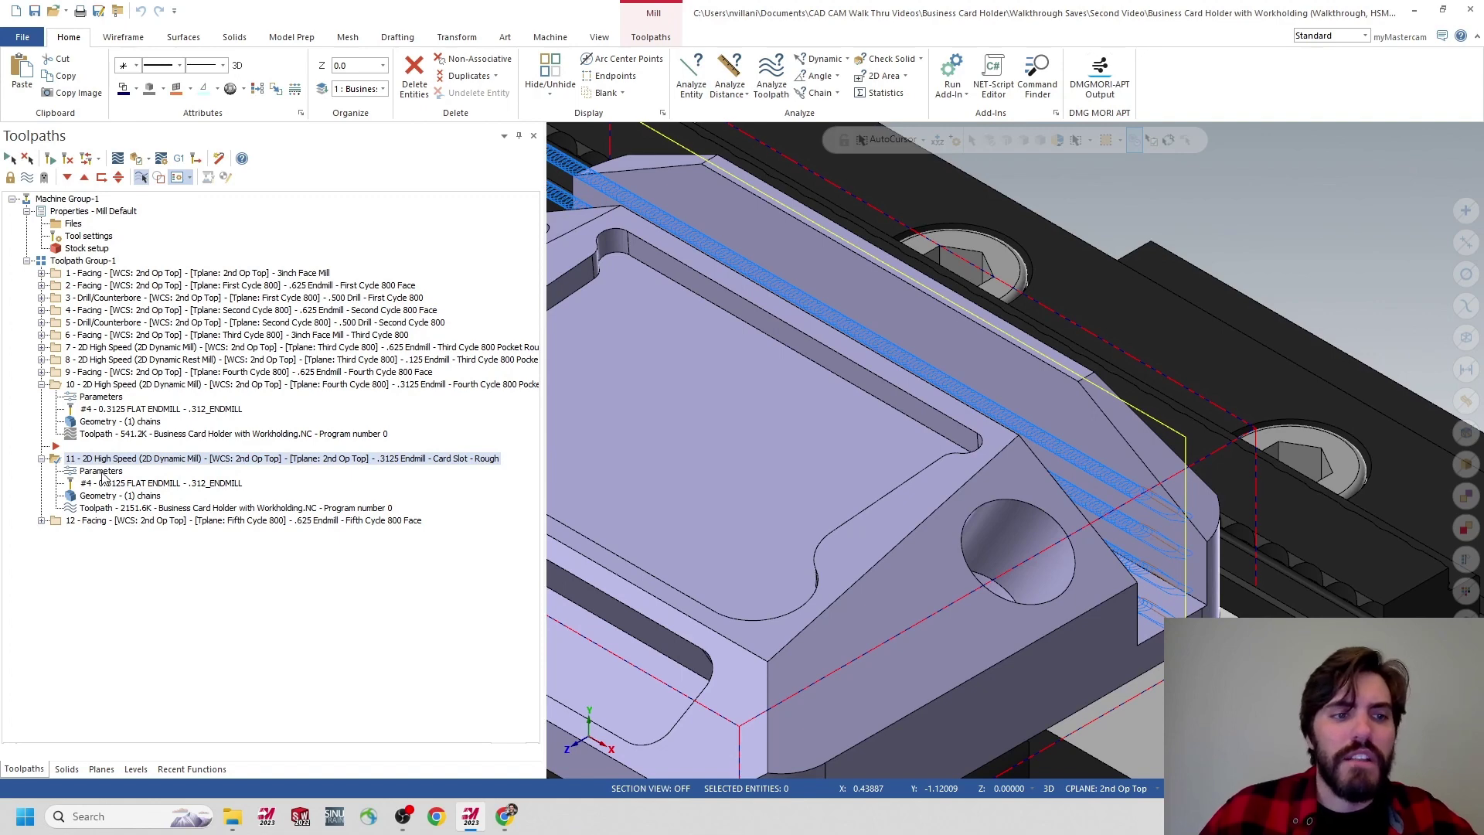
Set the micro lift back feed rate in the Card Slot - Rough toolpath's cut parameters to 100.
click(101, 471)
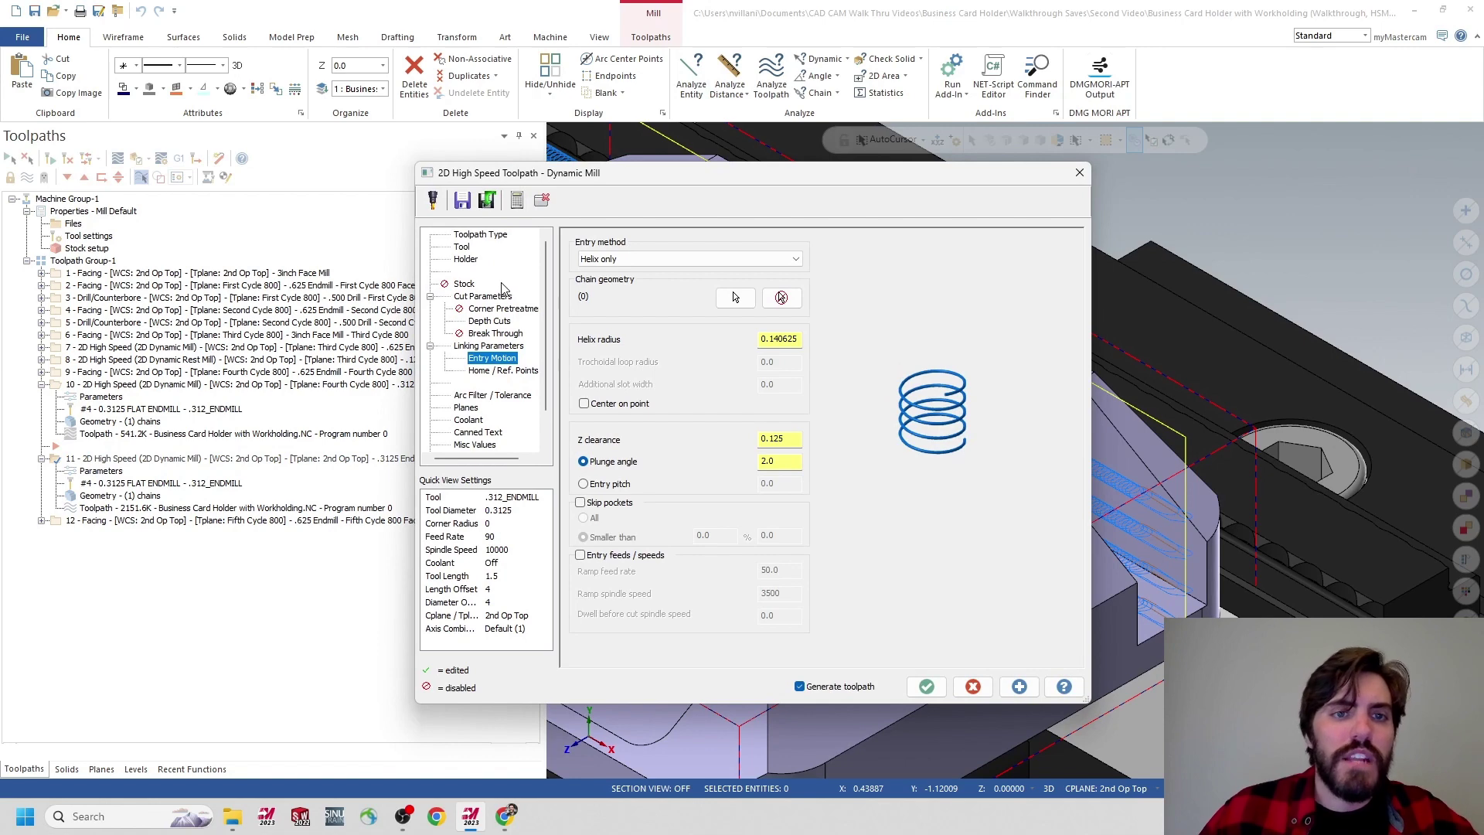
click(484, 301)
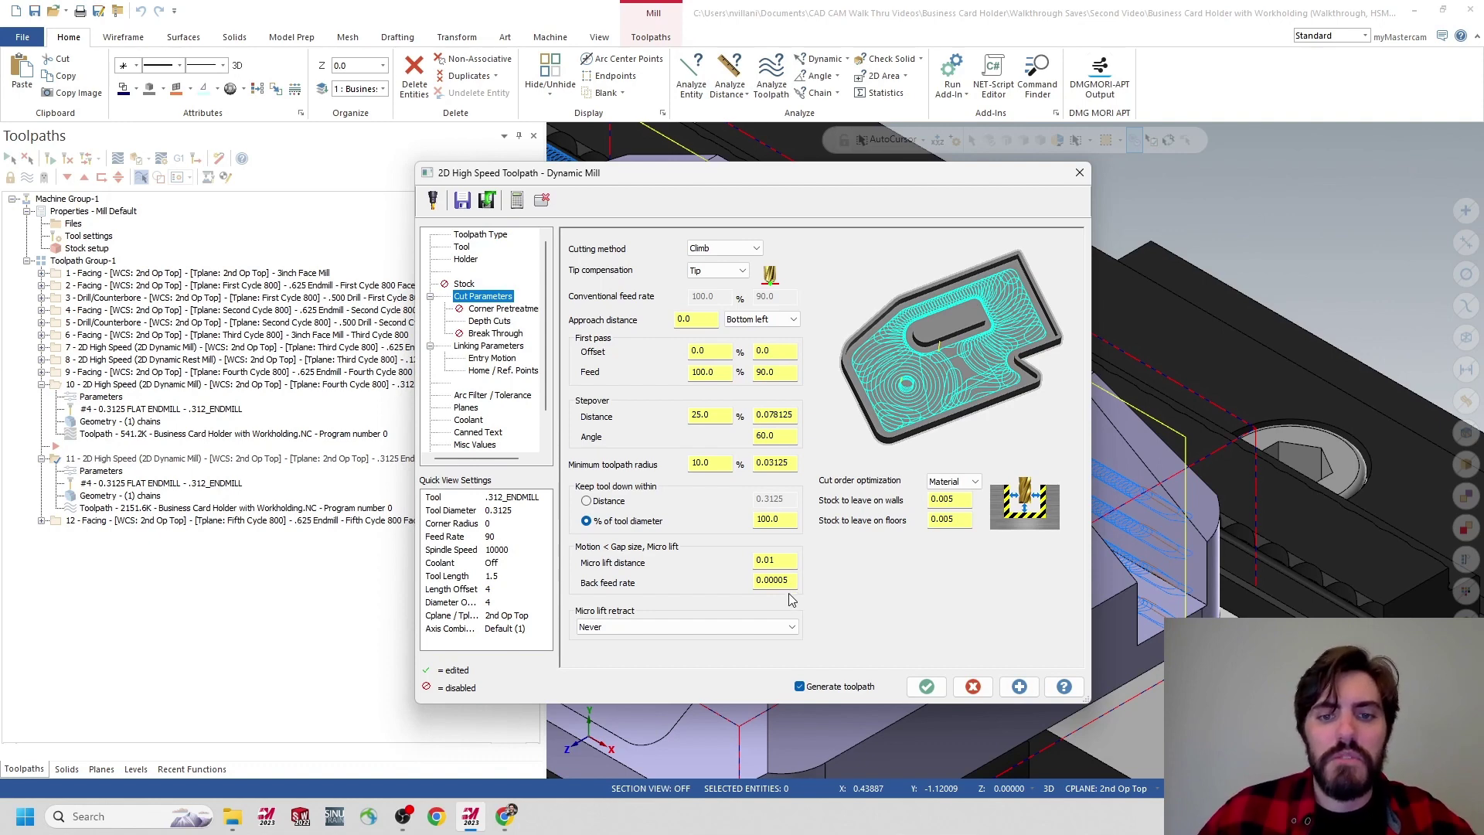
drag(789, 582, 728, 574)
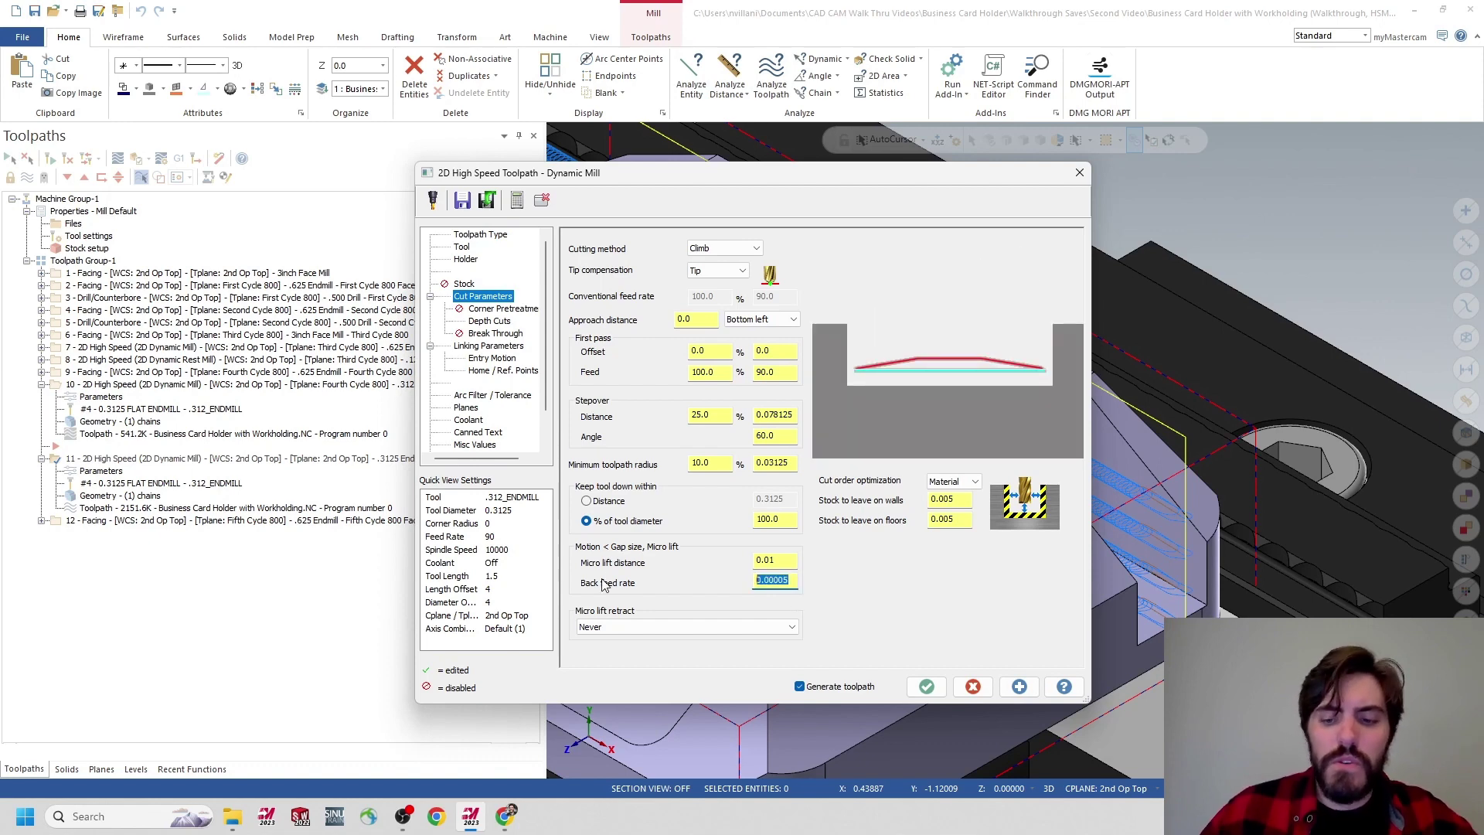
text(100)
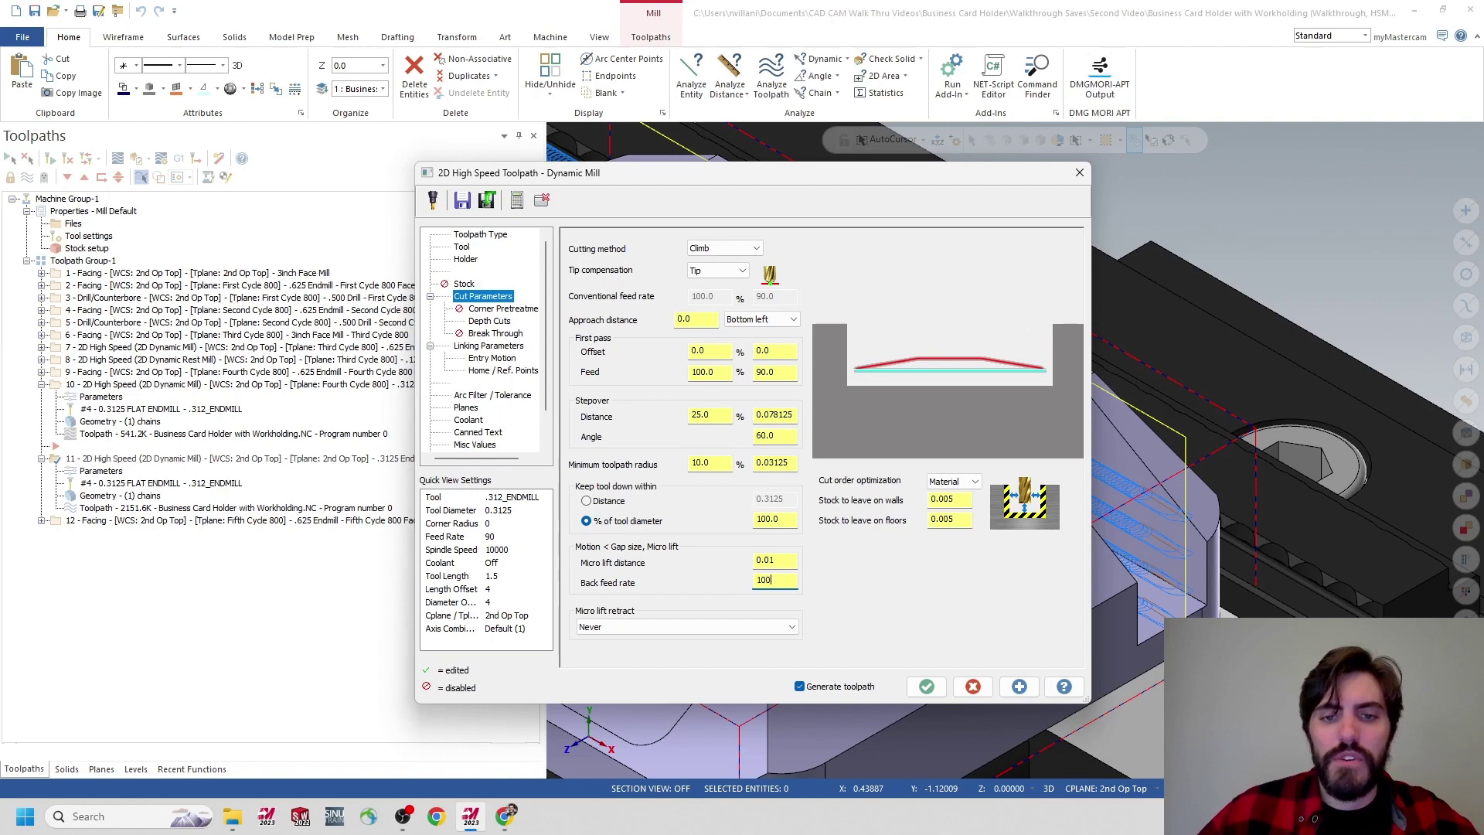
click(779, 565)
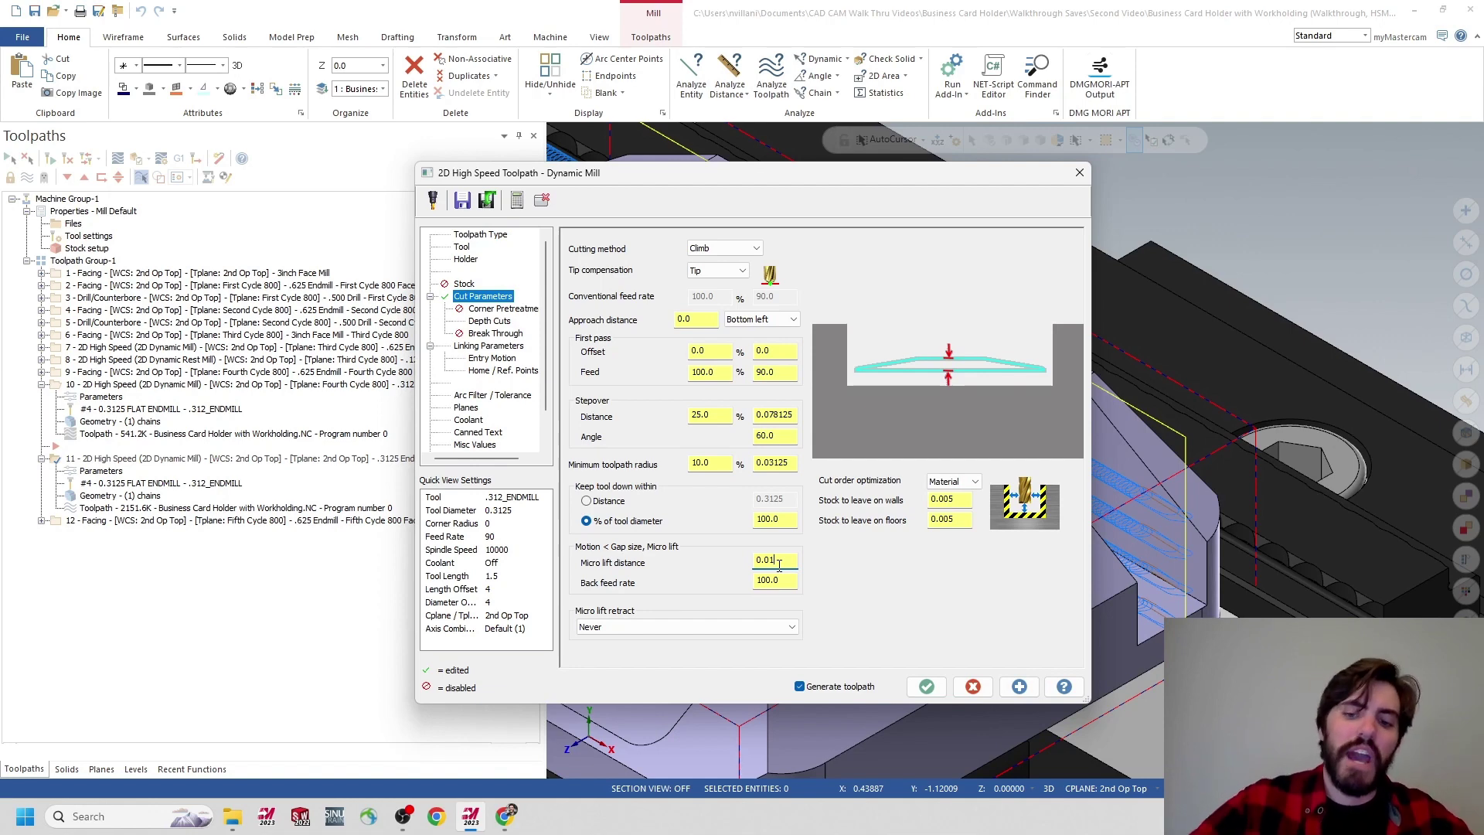
key(Tab)
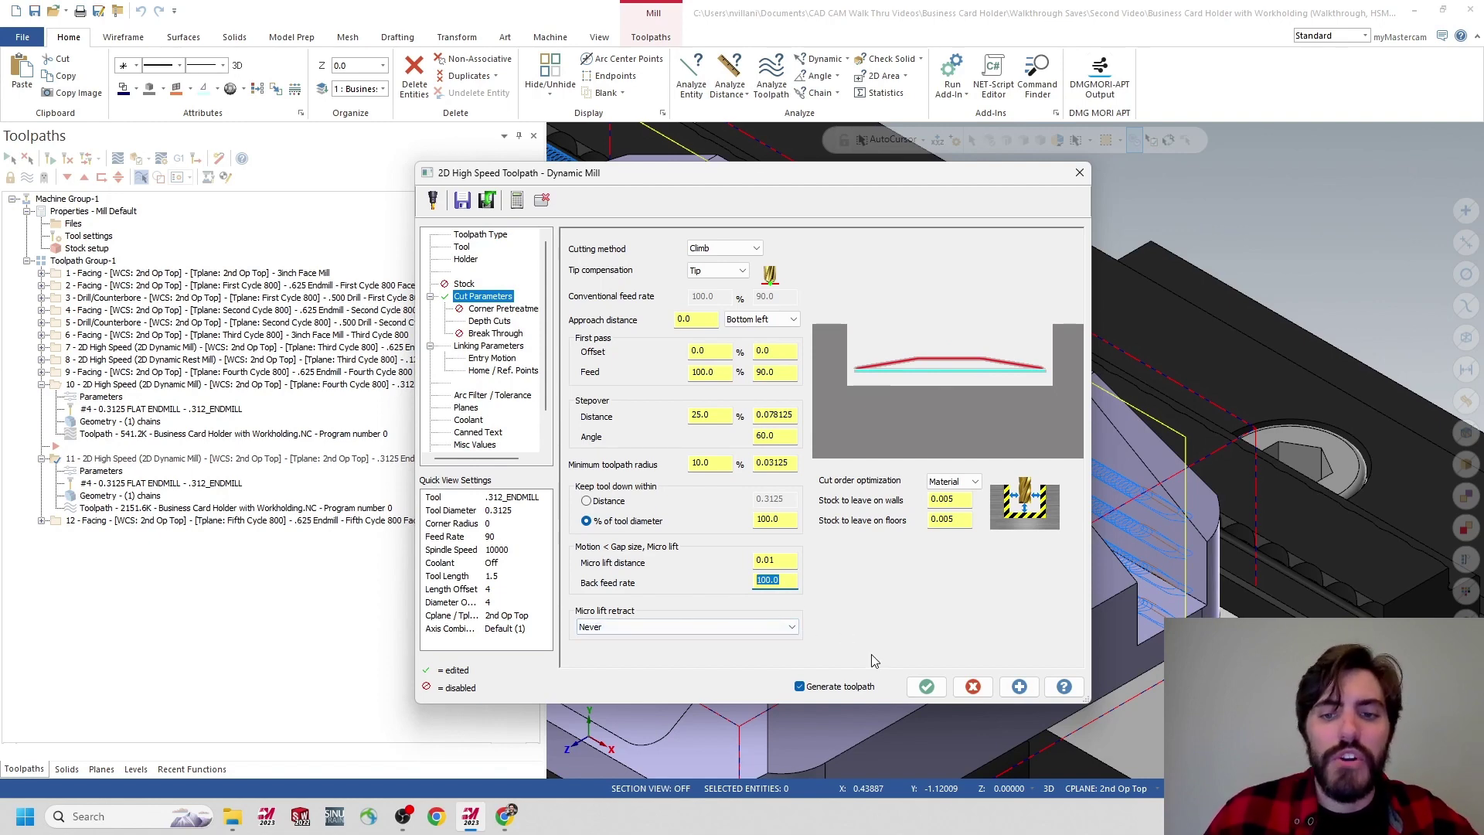
Accept the Card Slot - Rough toolpath parameters, and backplot the operation to check its cycle time.
click(927, 687)
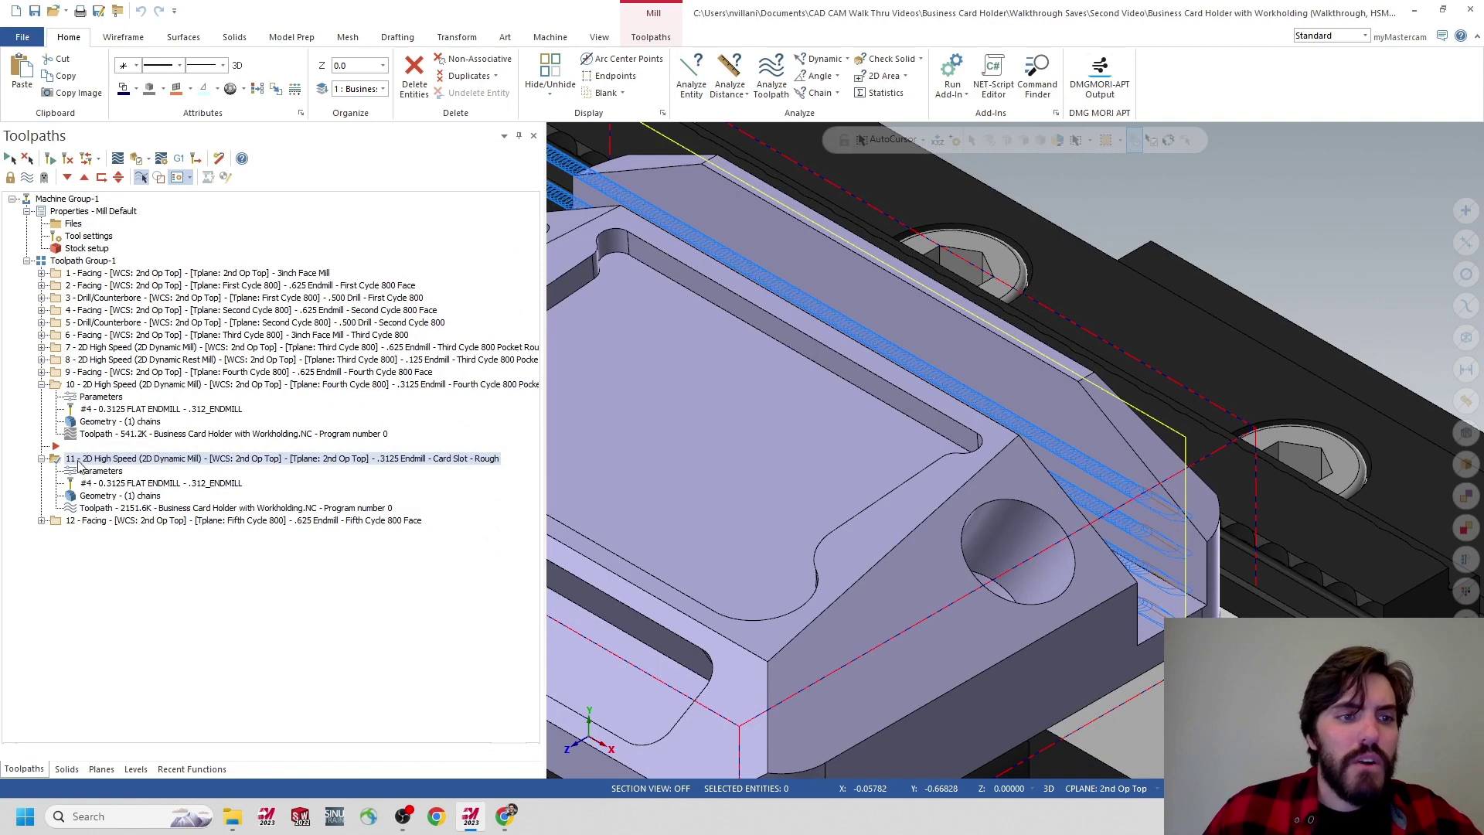
click(118, 160)
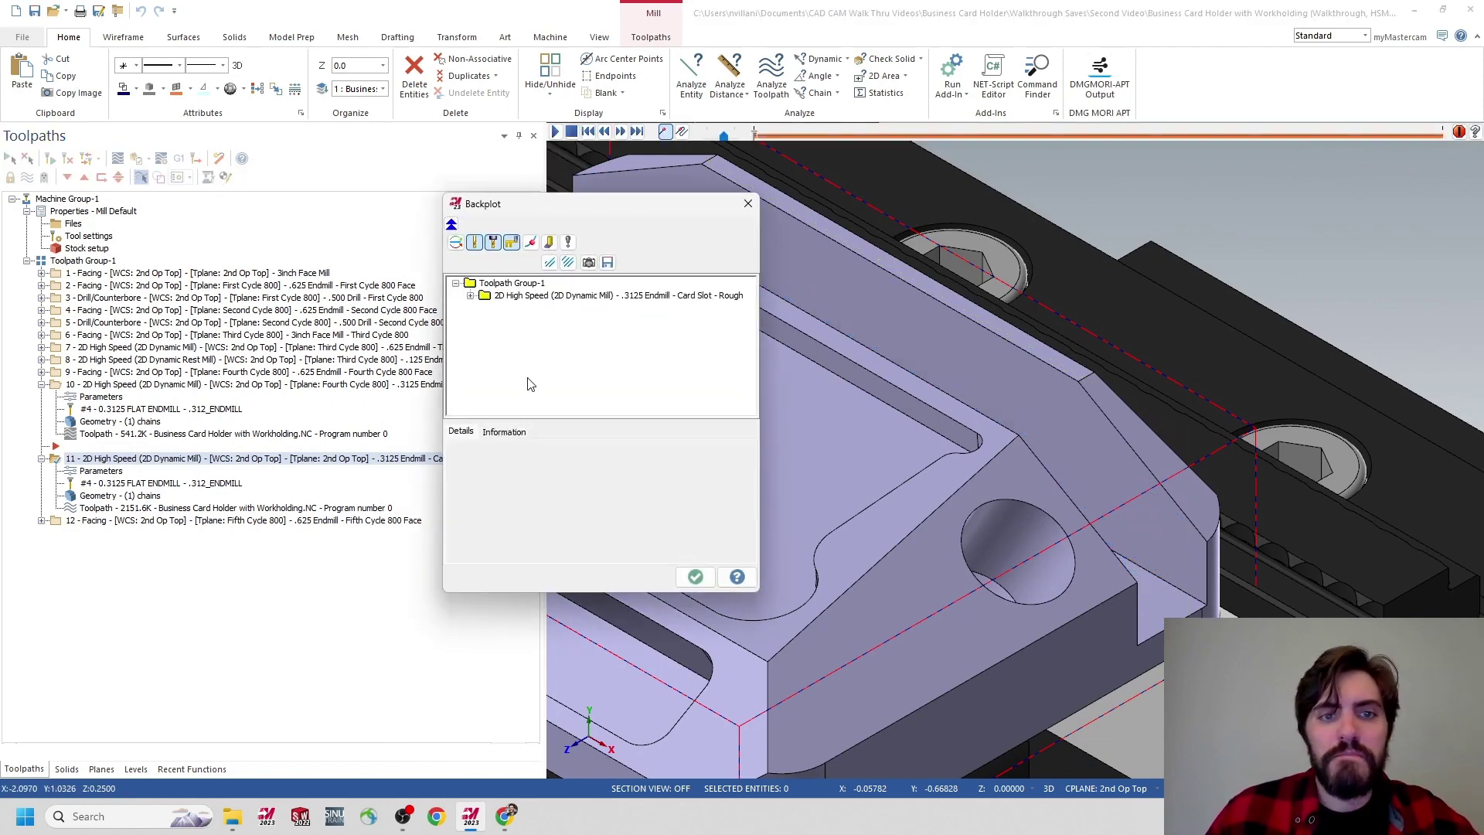
click(510, 433)
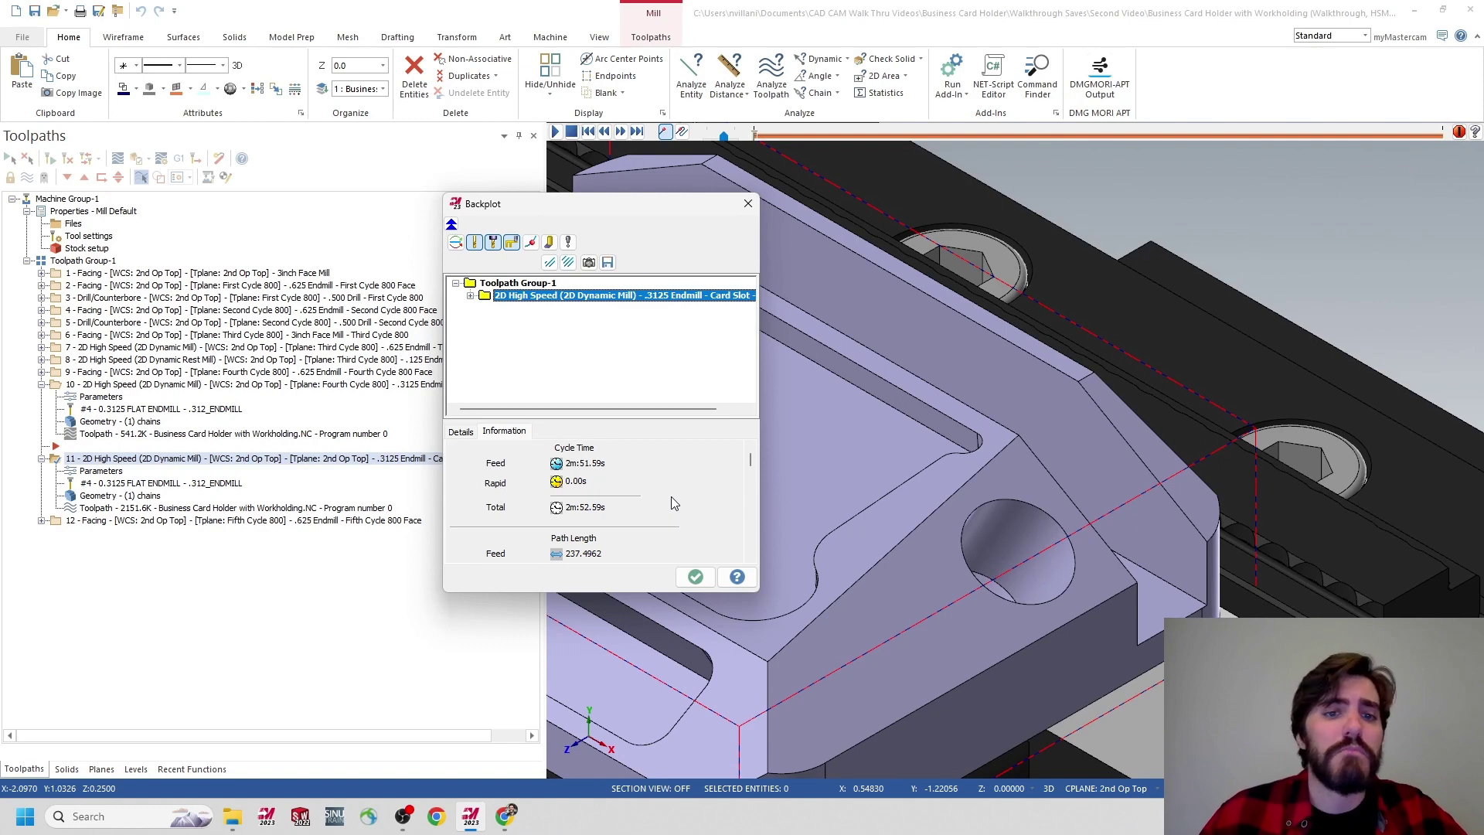
click(695, 576)
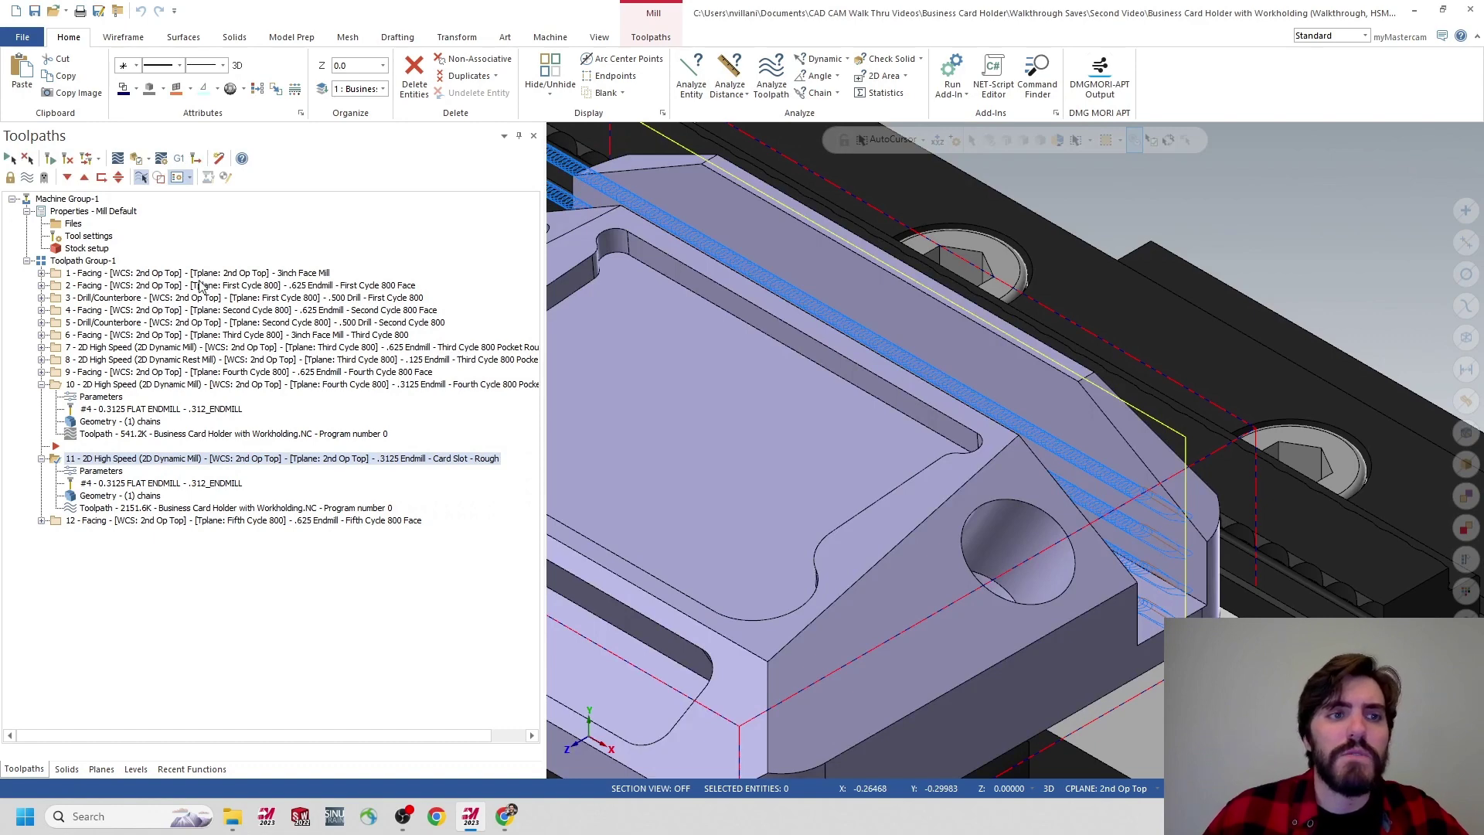
Check the total cycle time of all operations in Toolpath Group-1 in the backplot information and the simulator's verify move info.
click(77, 261)
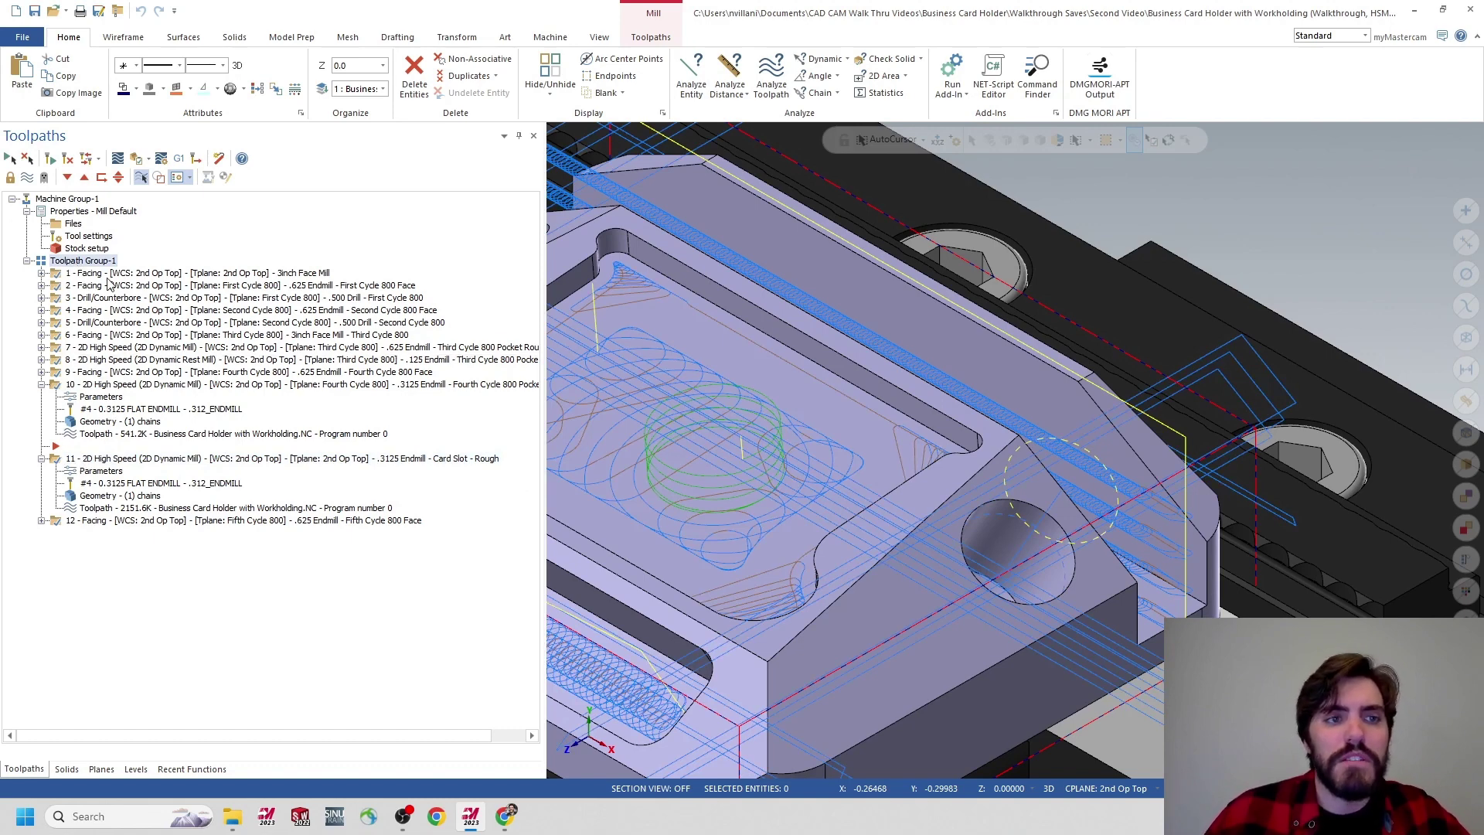
click(116, 159)
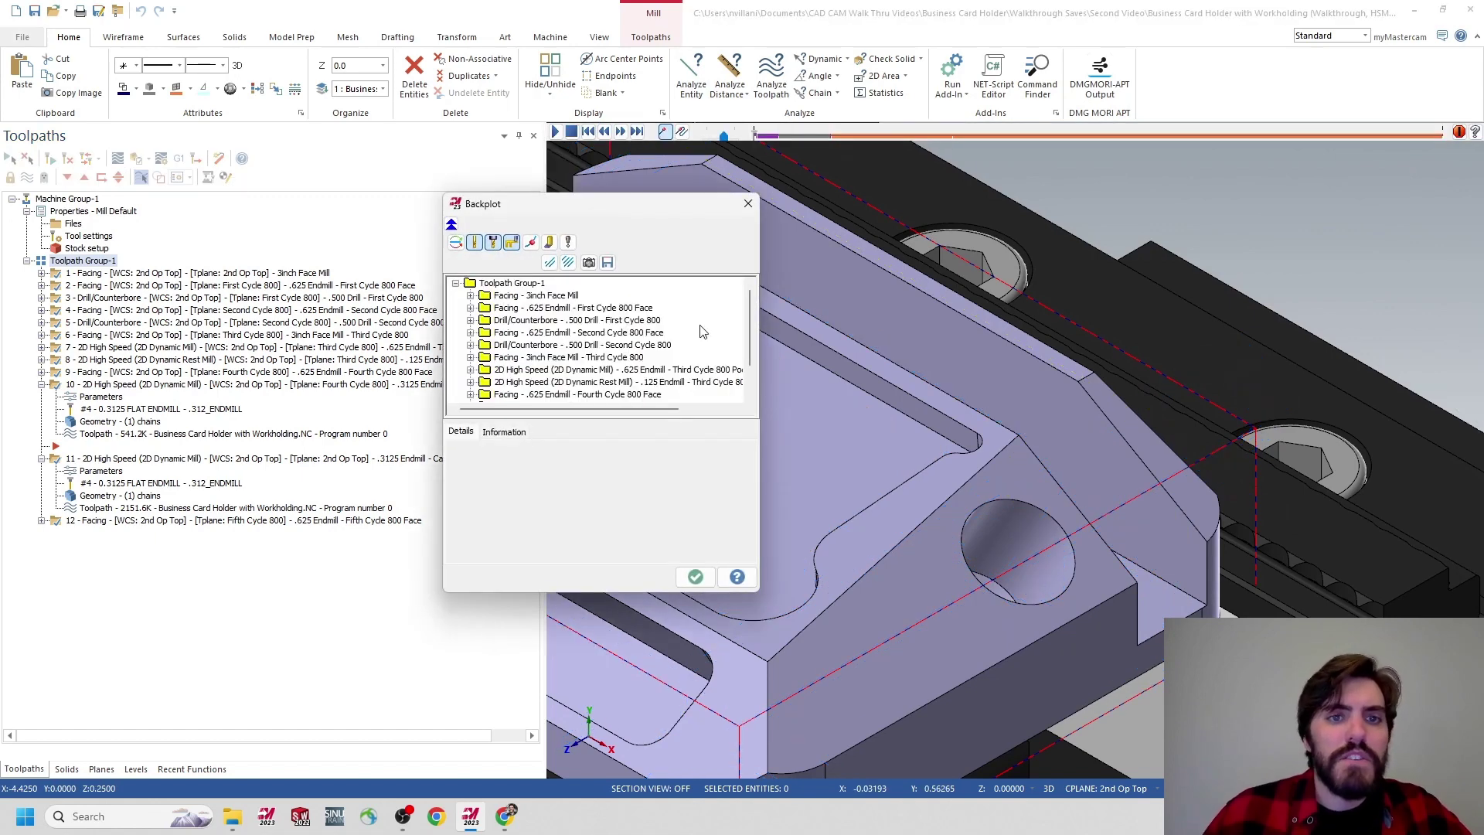
click(511, 284)
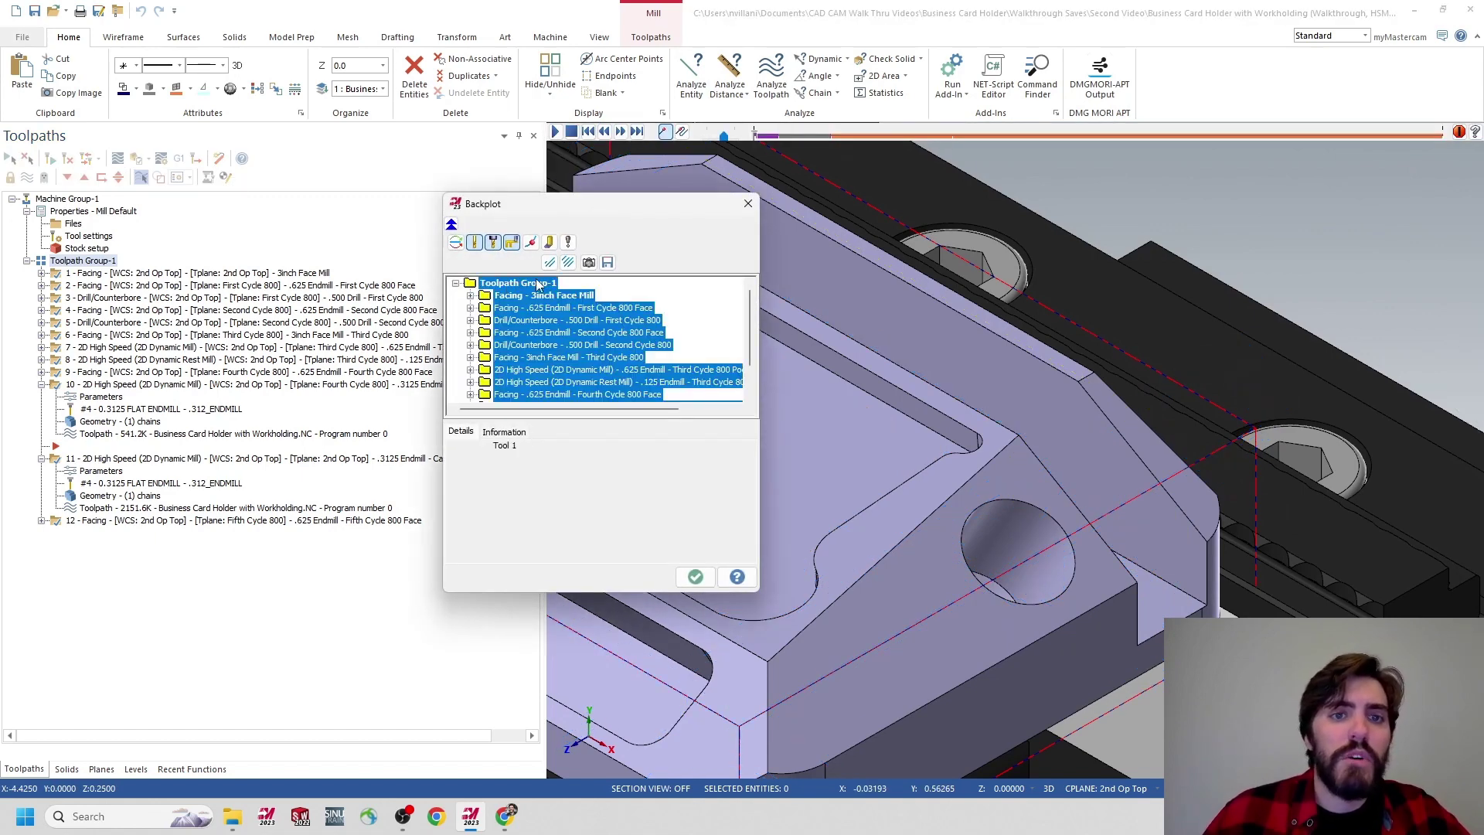
click(504, 431)
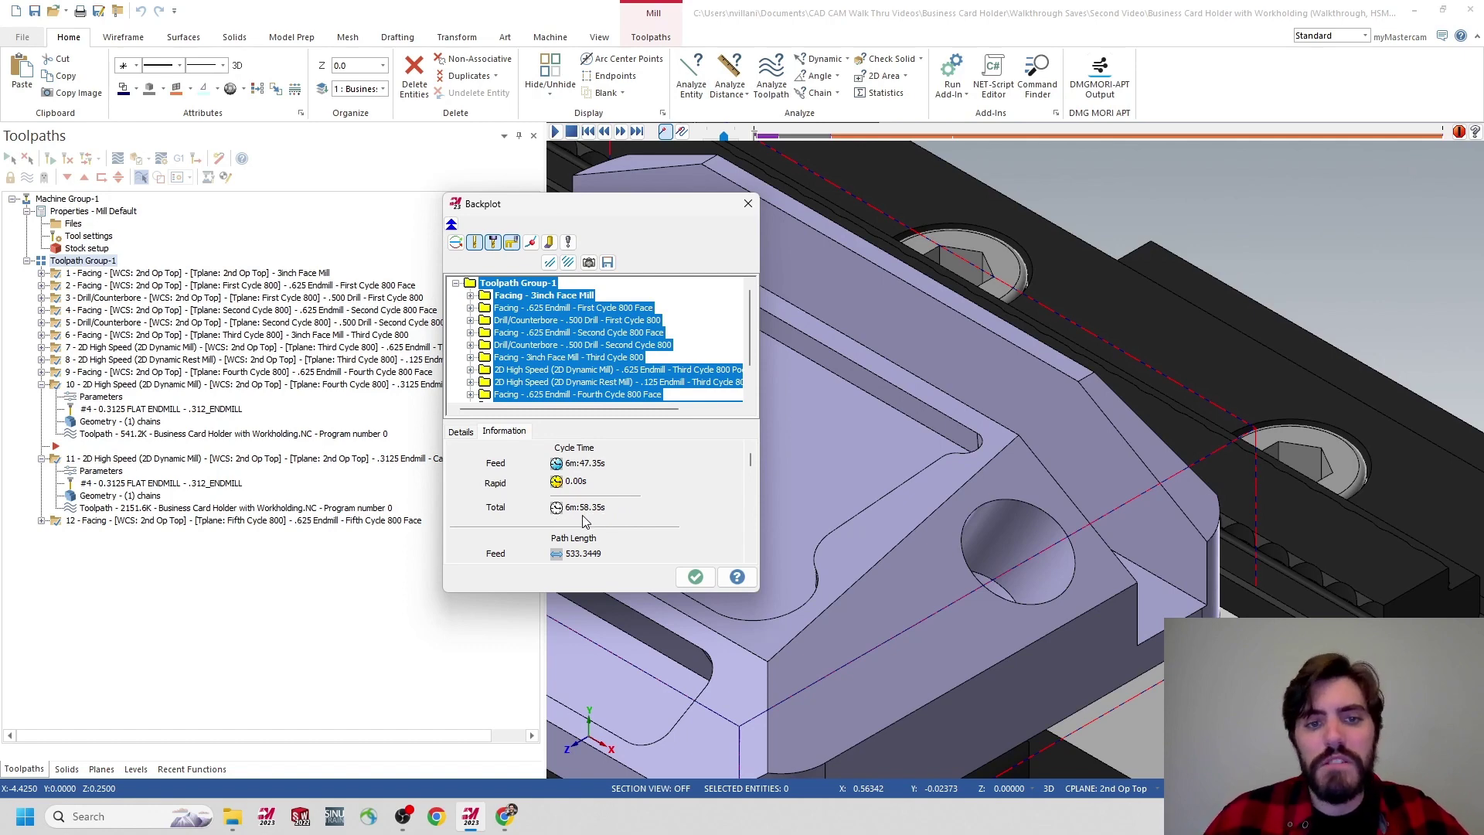
click(695, 577)
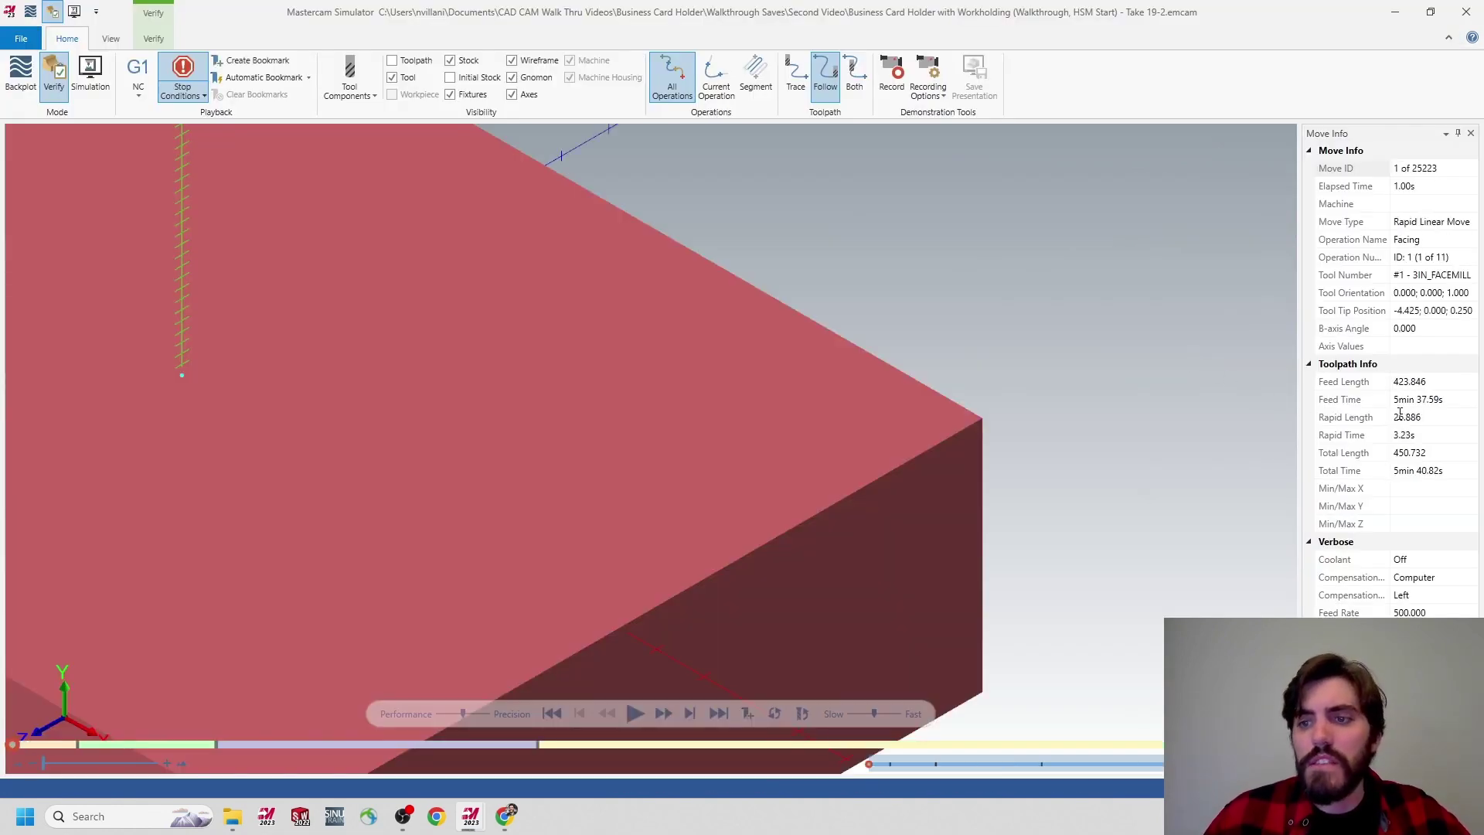
click(1360, 473)
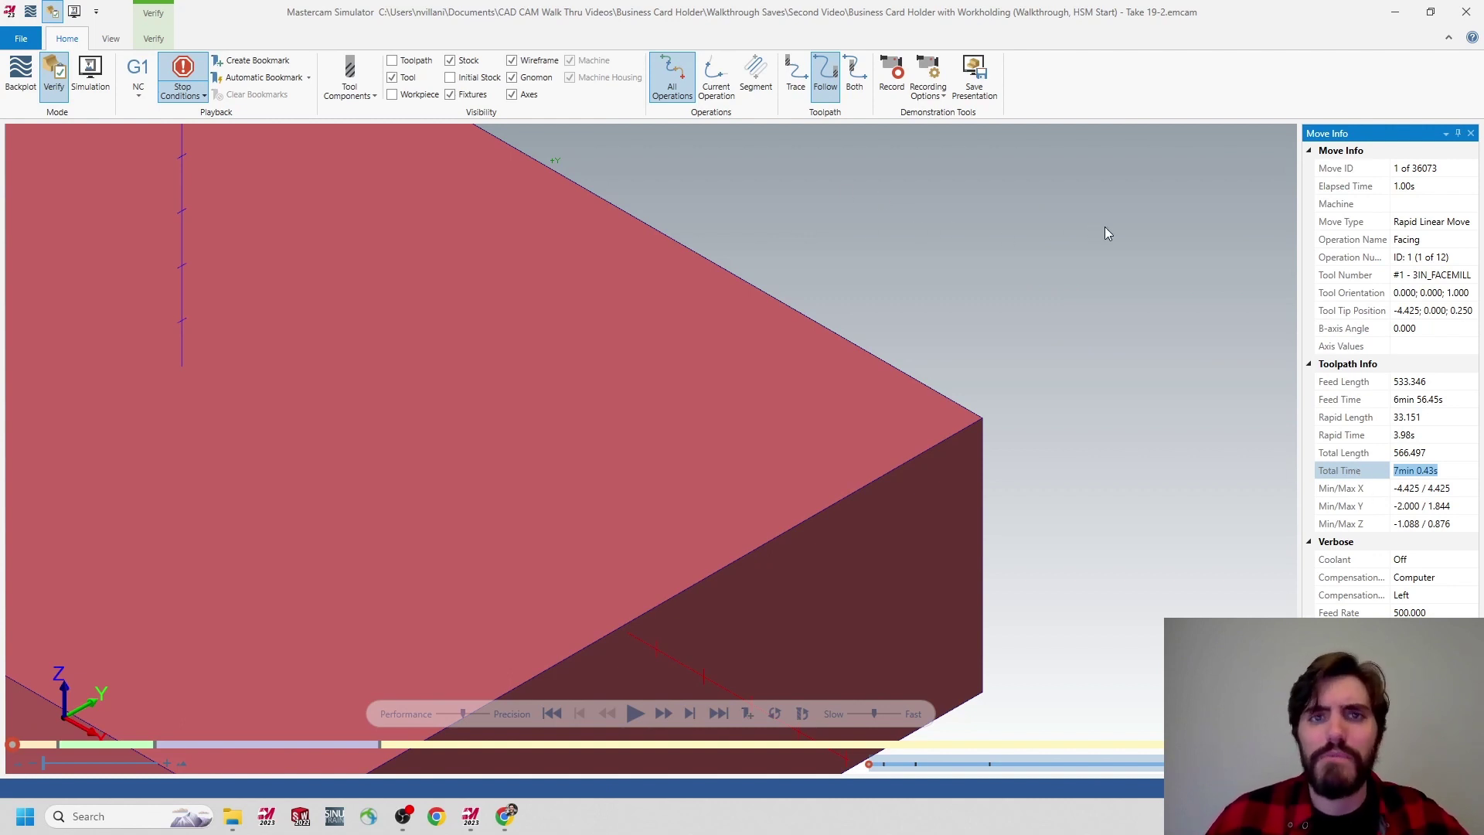
click(1466, 12)
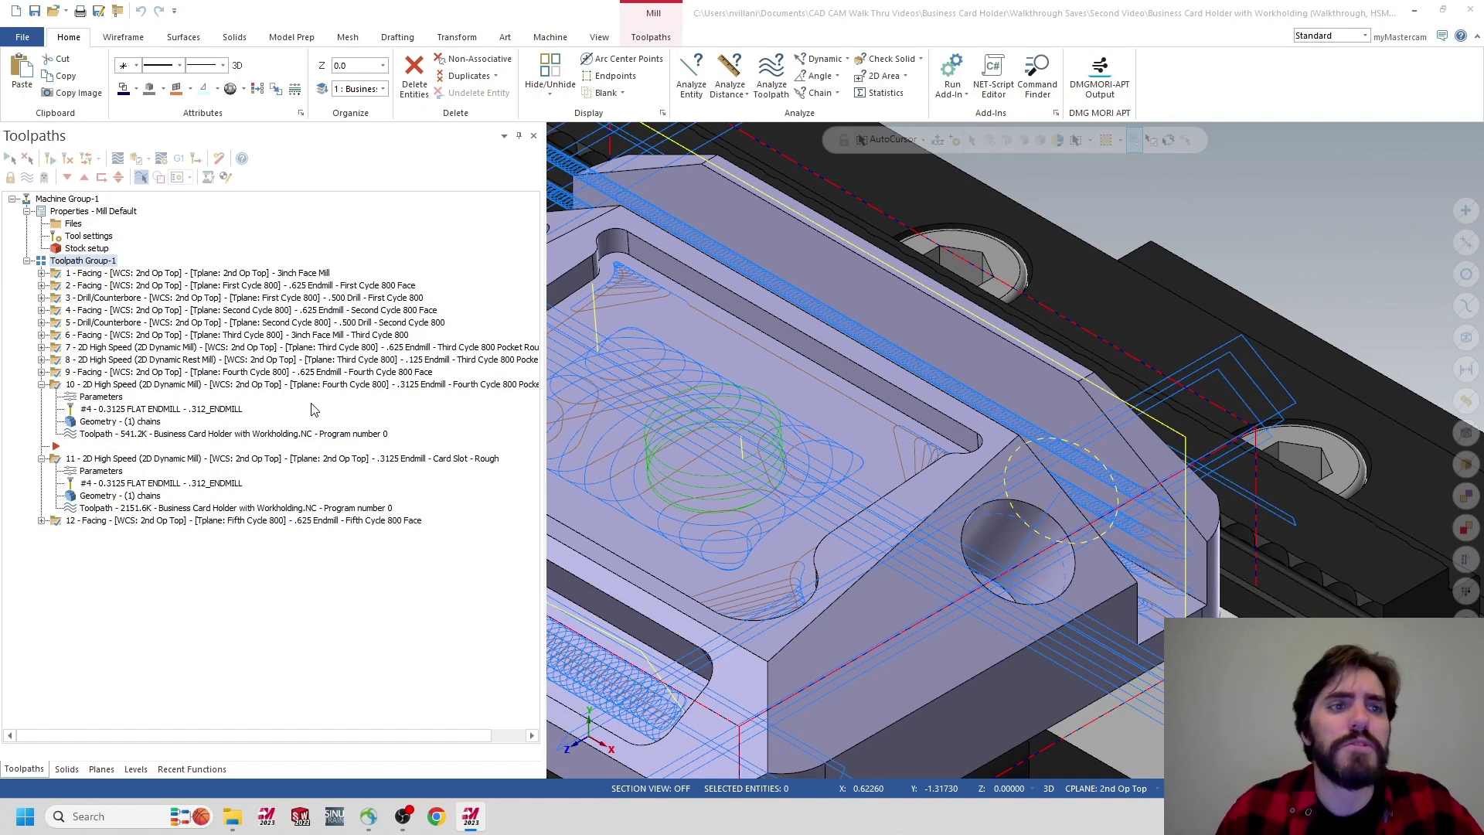
Move the Third Cycle 800 3inch Face Mill facing operation directly after the first 3inch Face Mill facing operation.
click(97, 273)
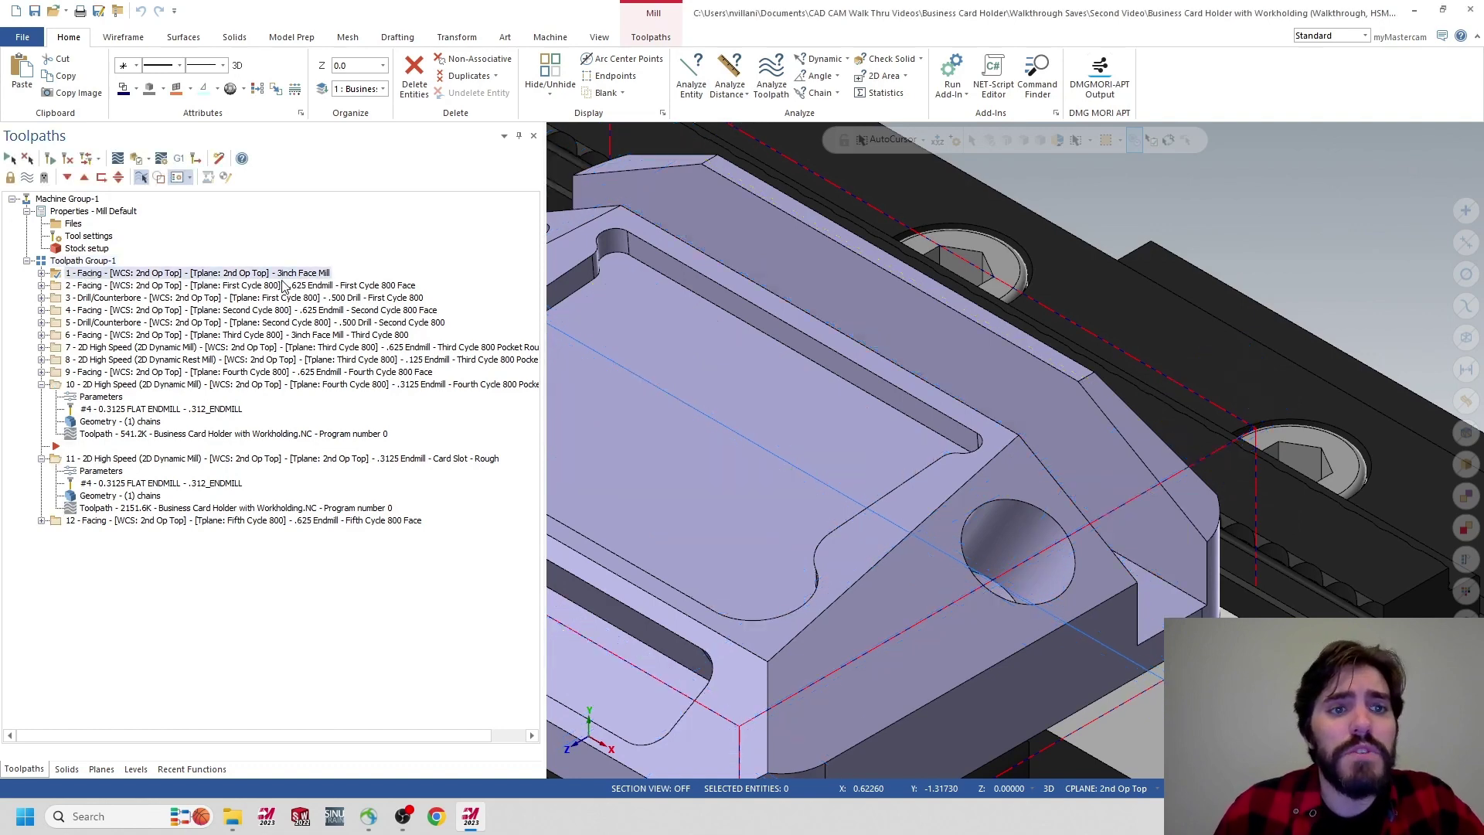
click(232, 288)
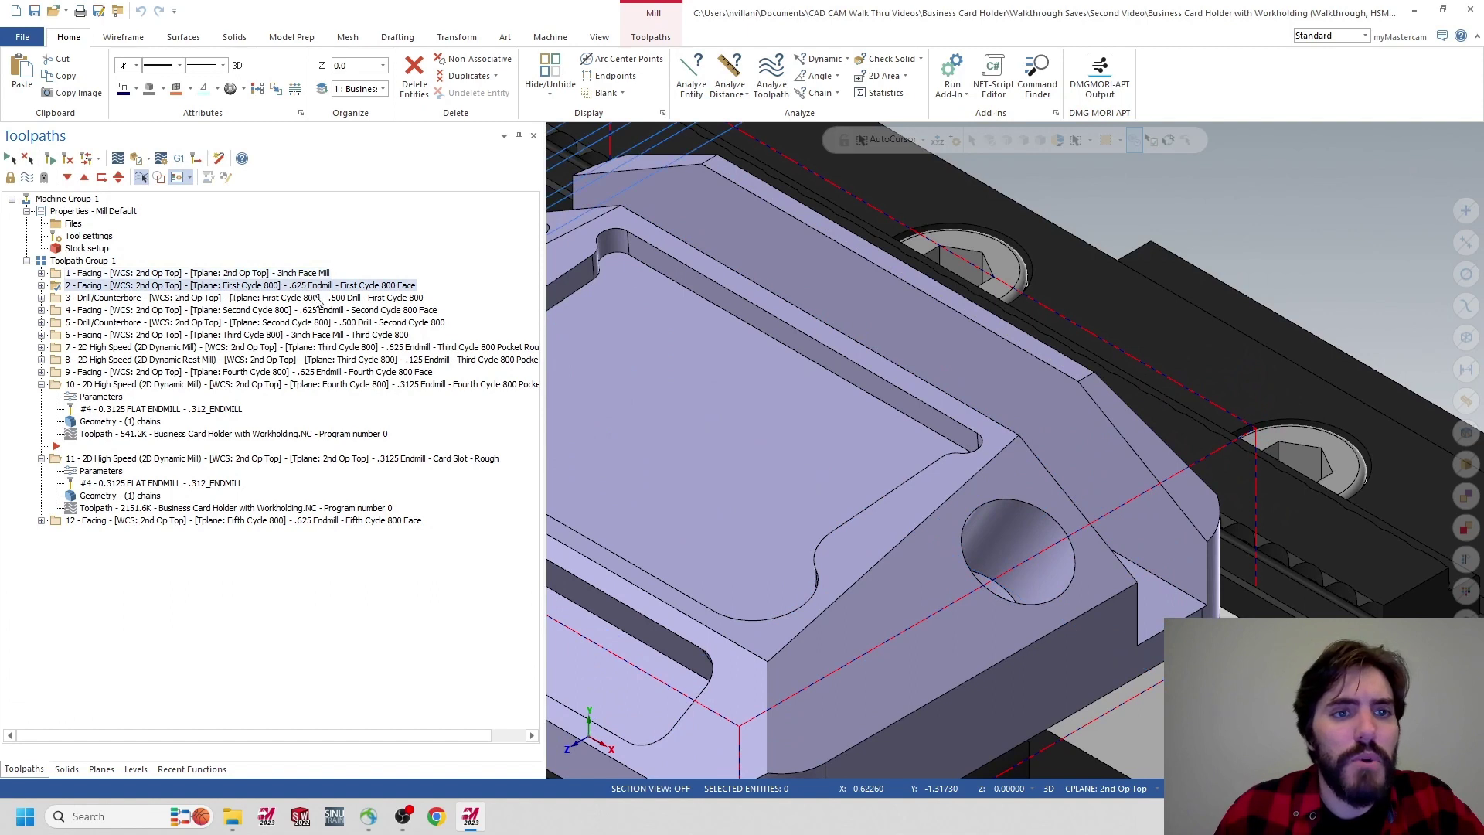
click(361, 299)
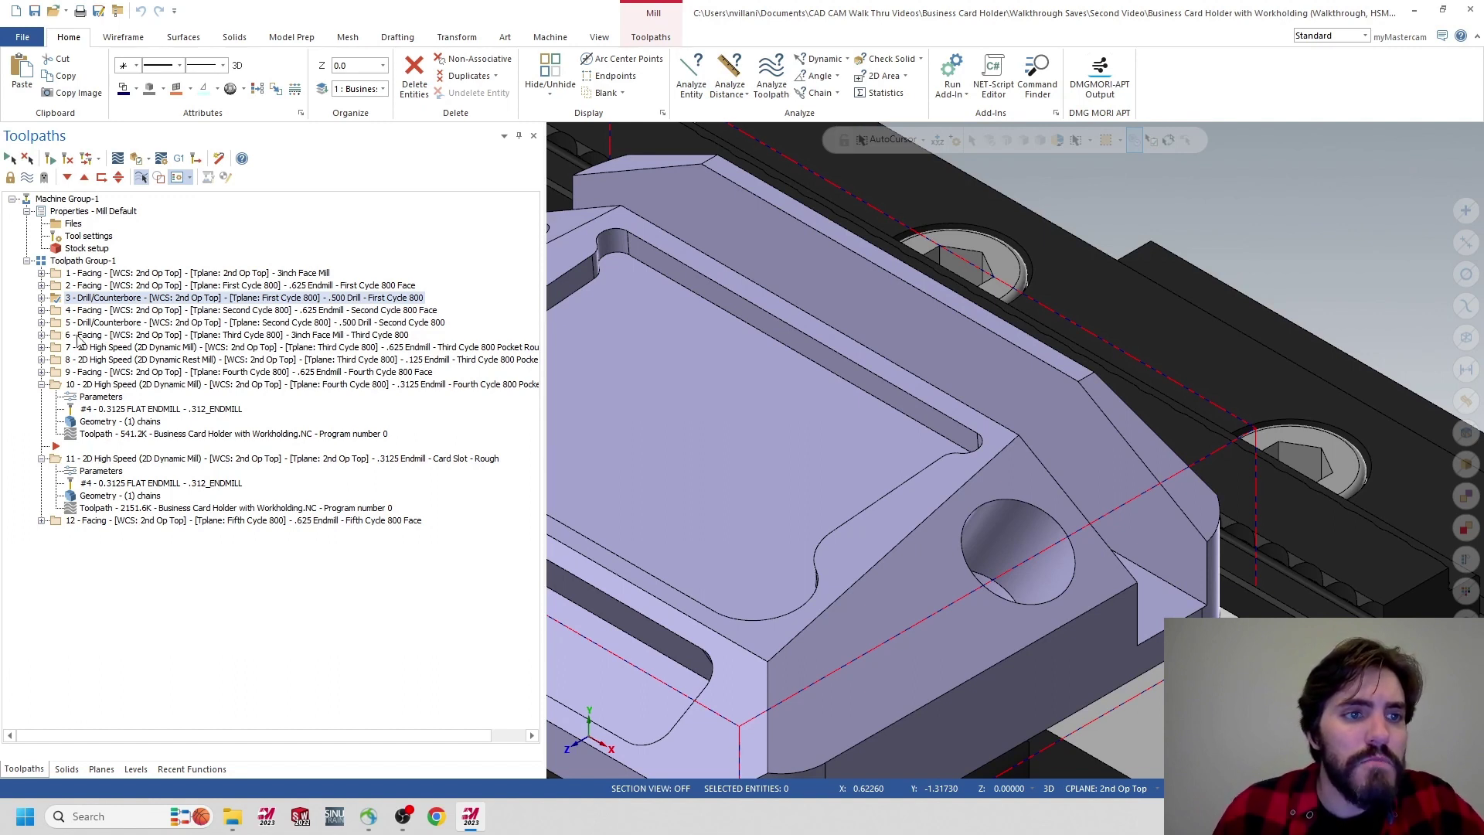
click(102, 337)
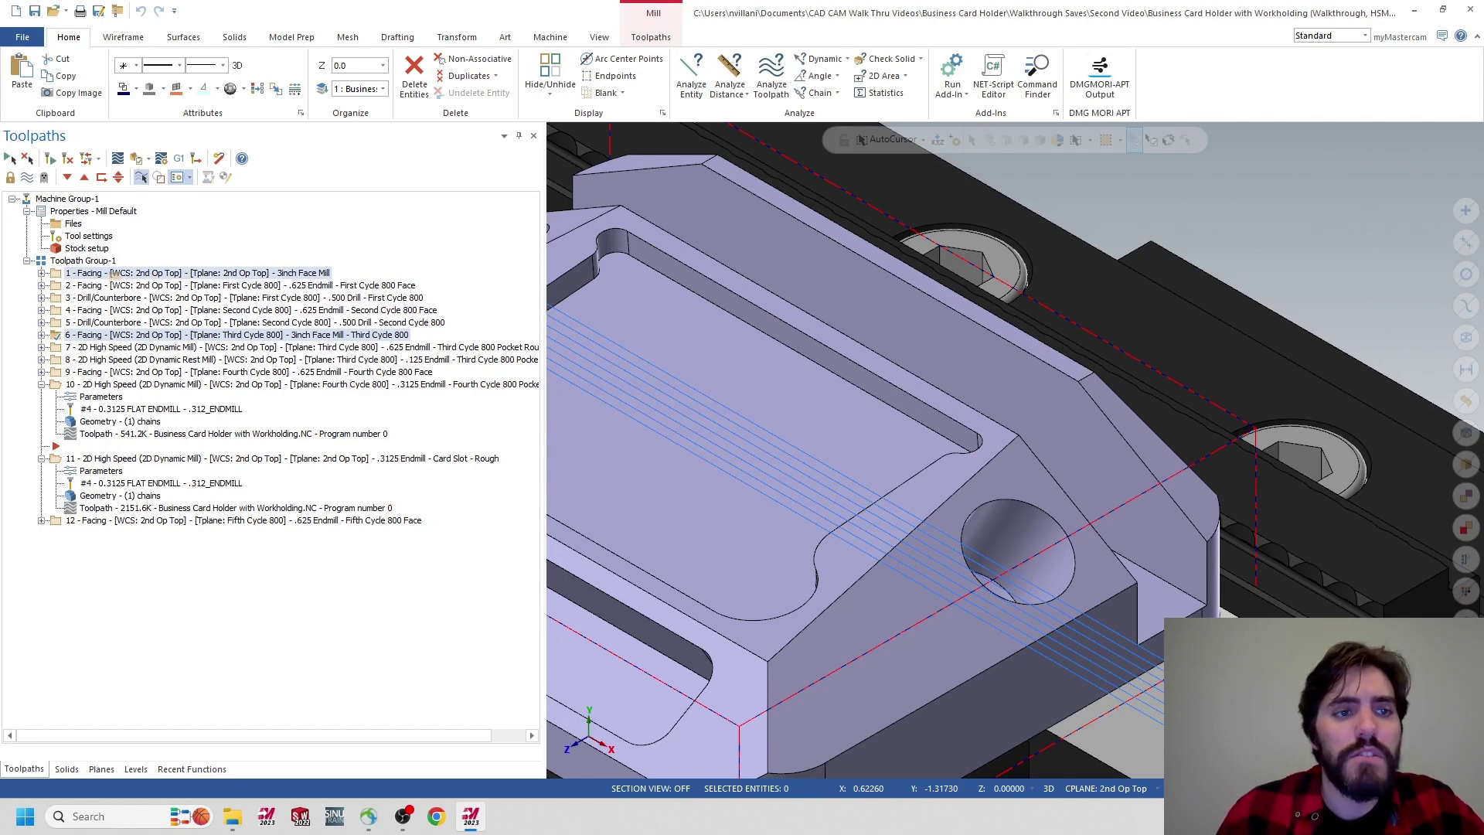
right_drag(150, 277, 166, 282)
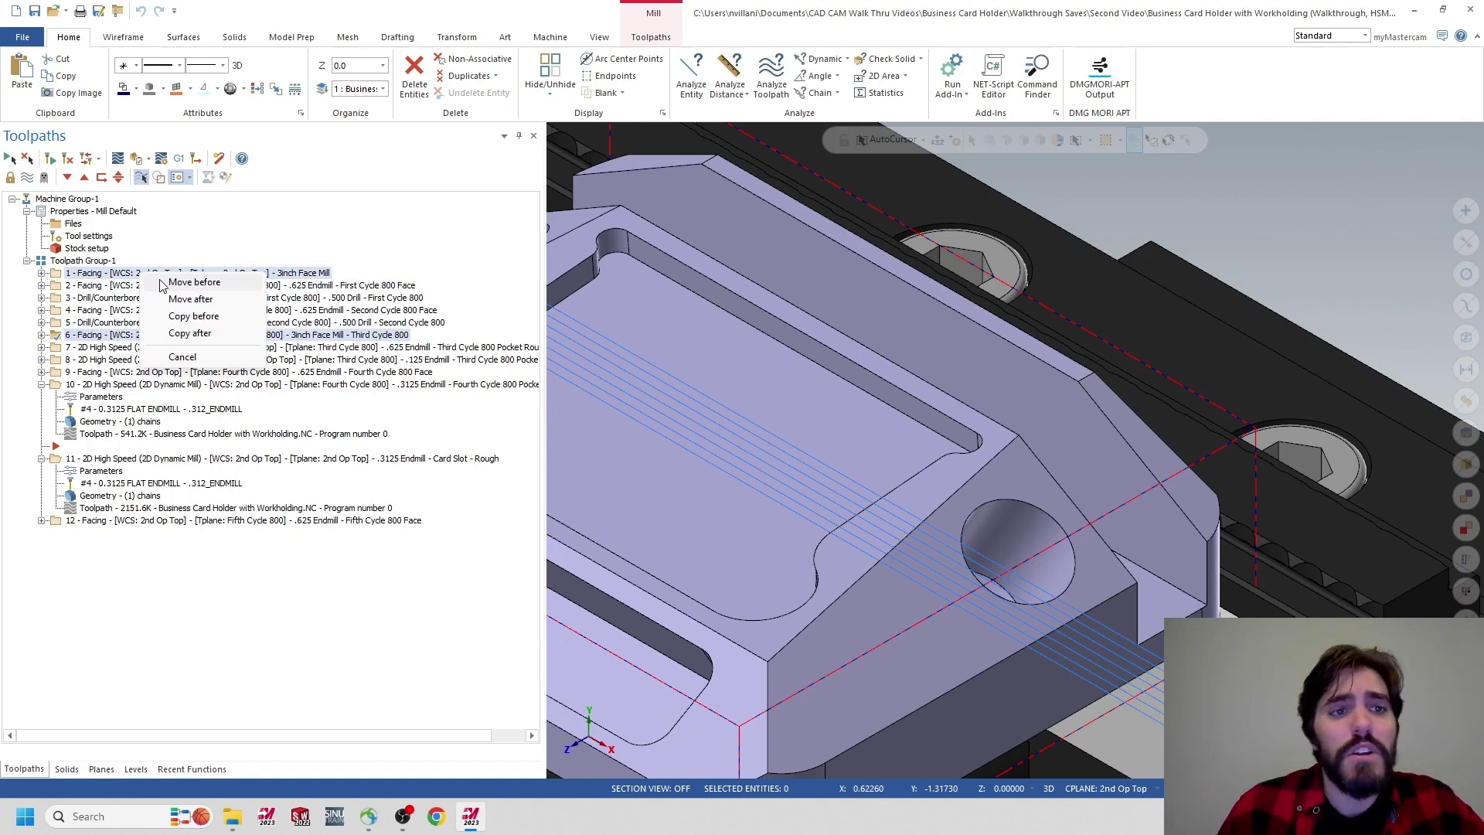
click(175, 300)
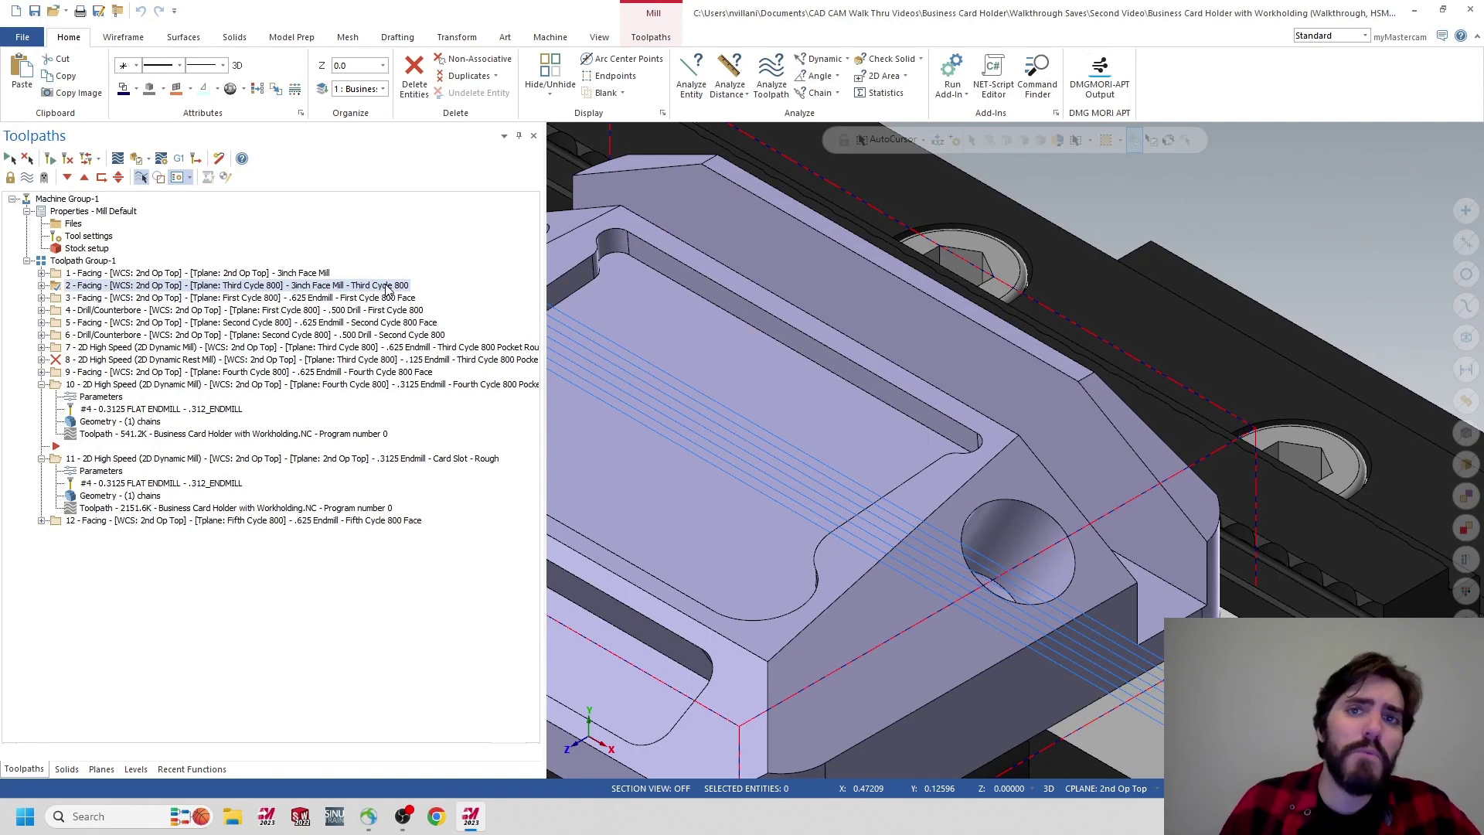
Move the .625 Endmill Second Cycle 800 Face operation directly after the .625 Endmill First Cycle 800 Face operation.
click(300, 299)
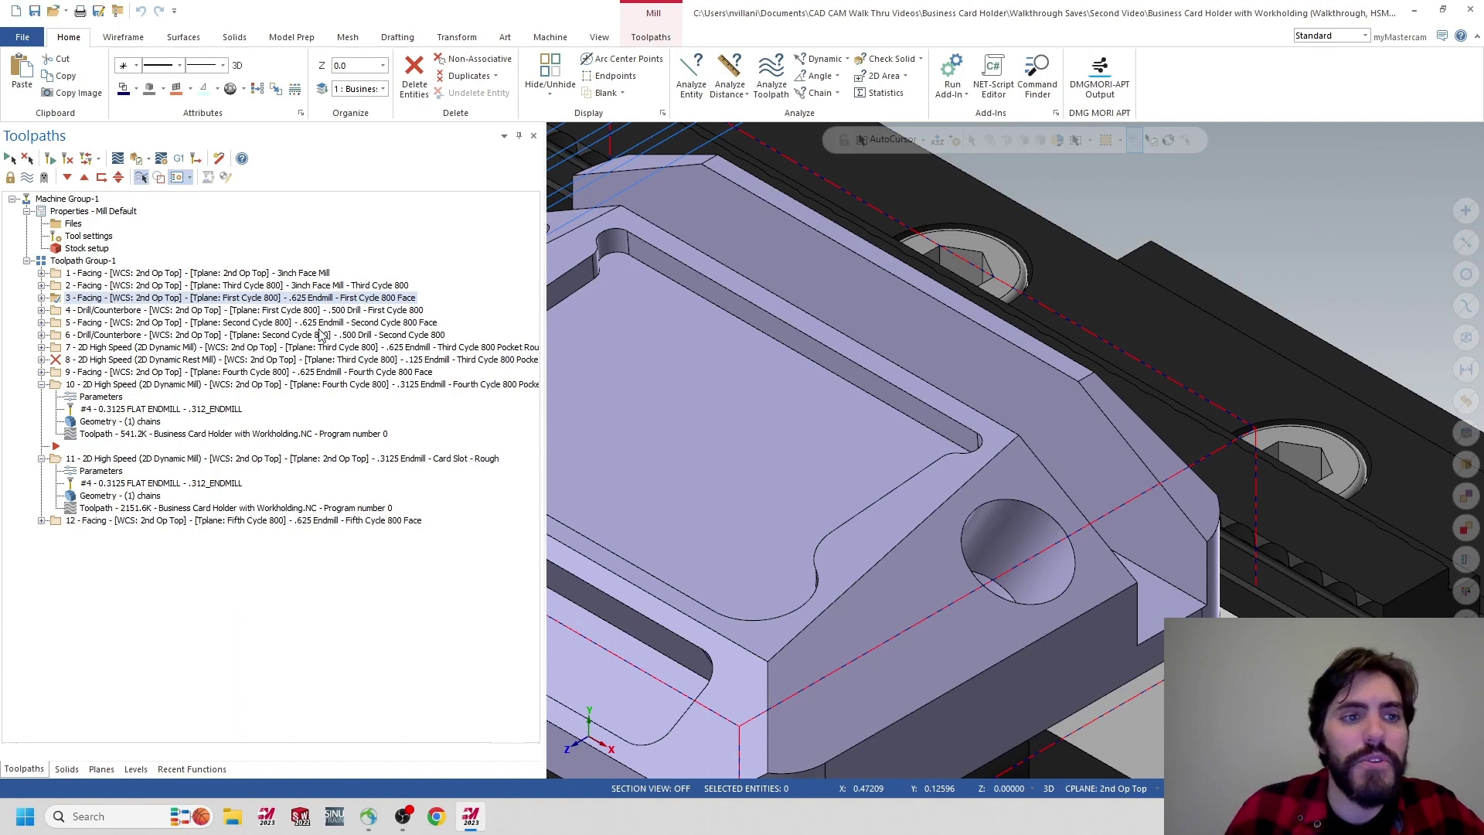
click(330, 324)
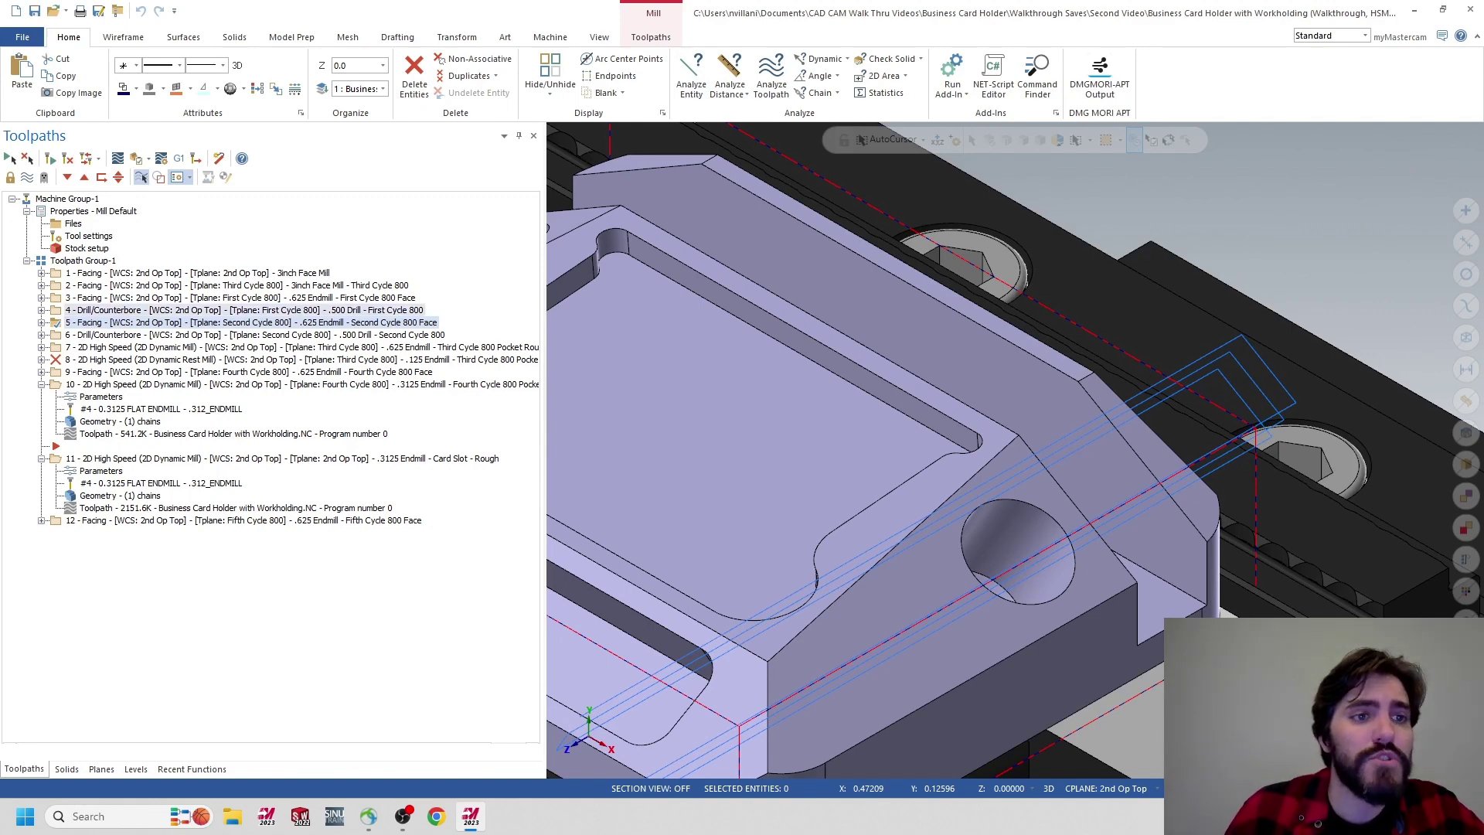
ctrl+click(120, 298)
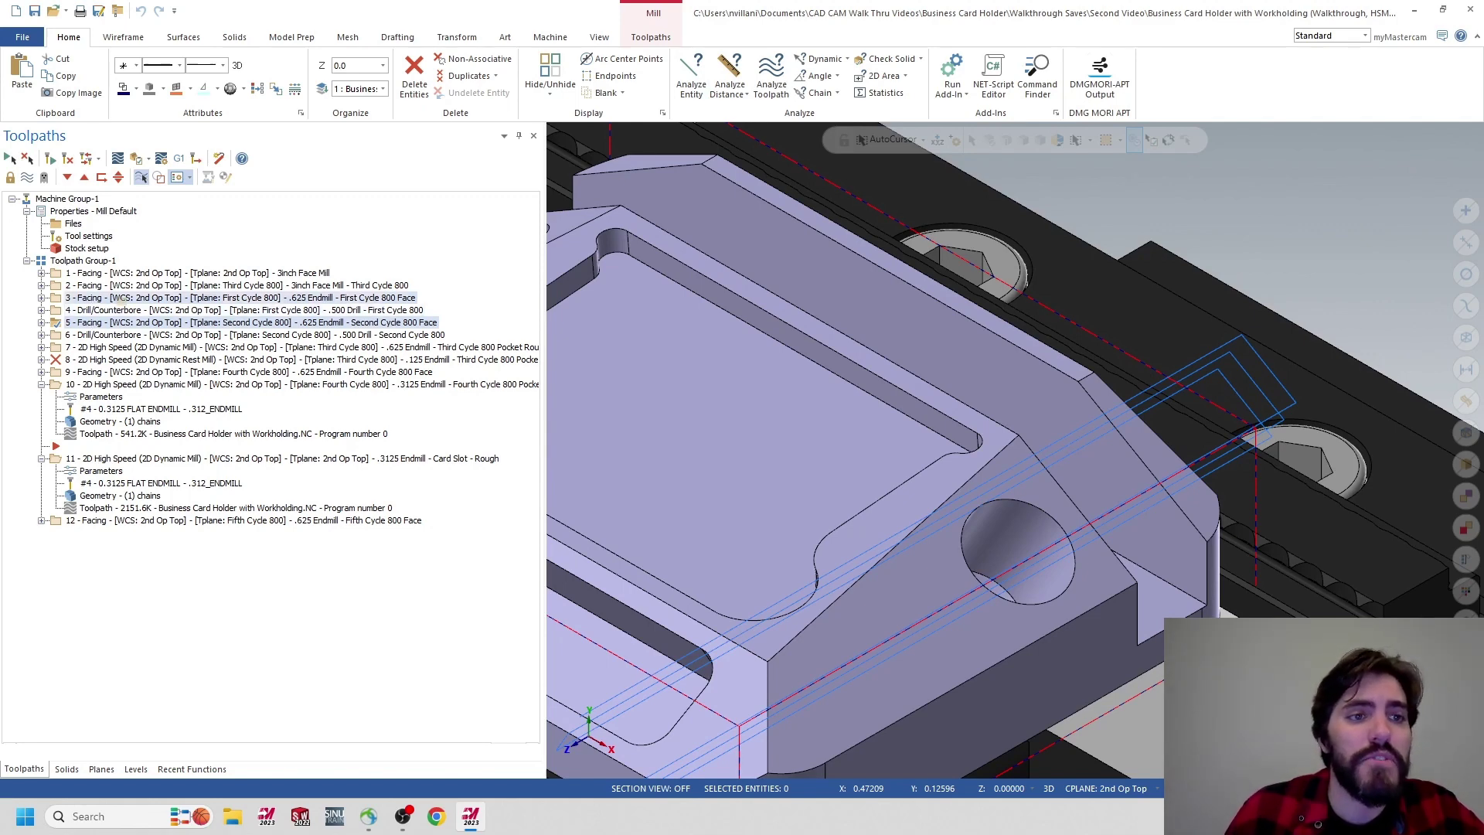
right_drag(120, 298, 158, 301)
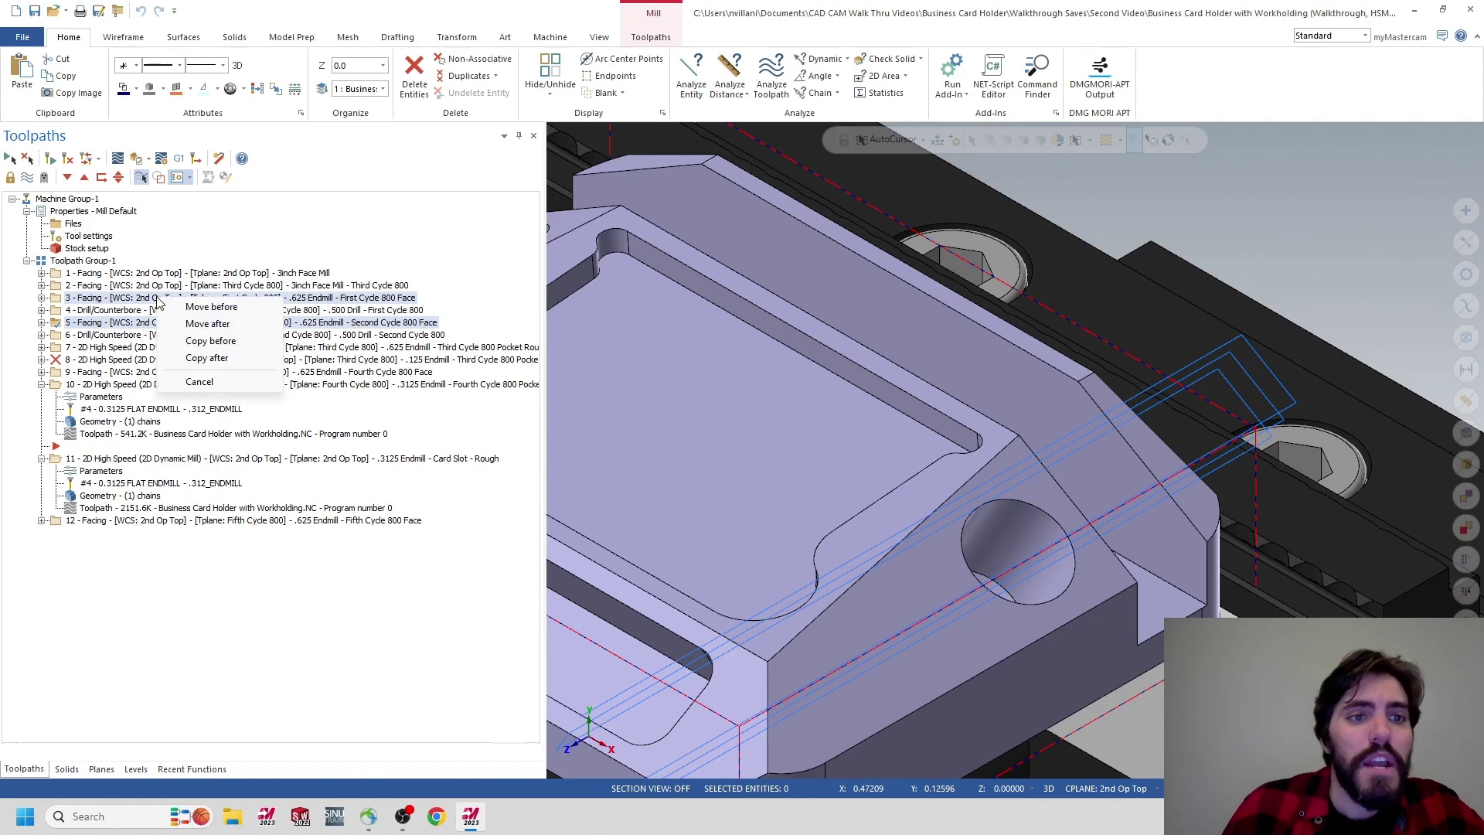
click(207, 324)
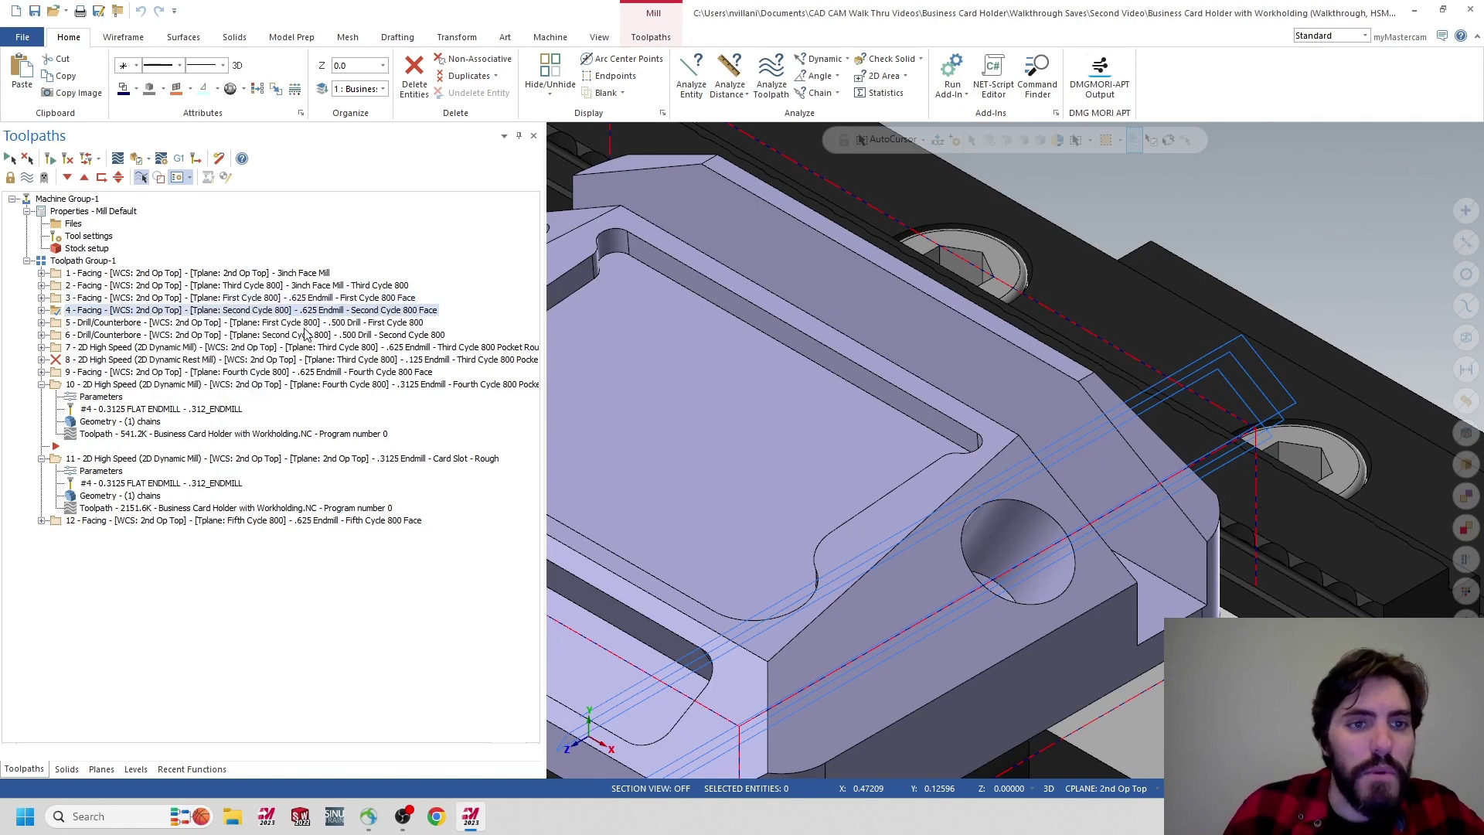
Move the .625 Endmill Third Cycle 800 Pocket Roughing operation directly after the Second Cycle 800 Face operation.
click(402, 352)
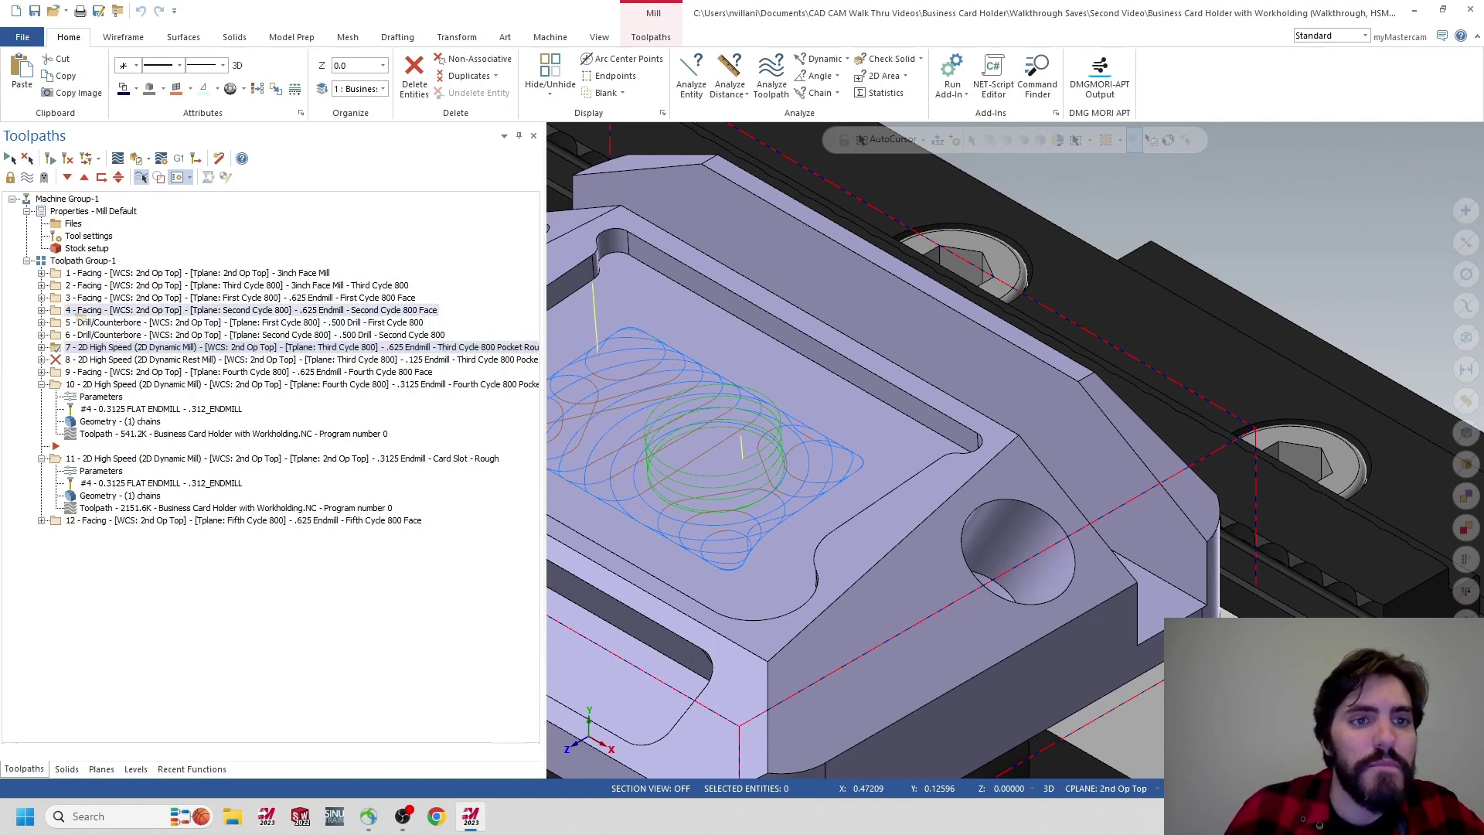
right_drag(80, 318, 456, 314)
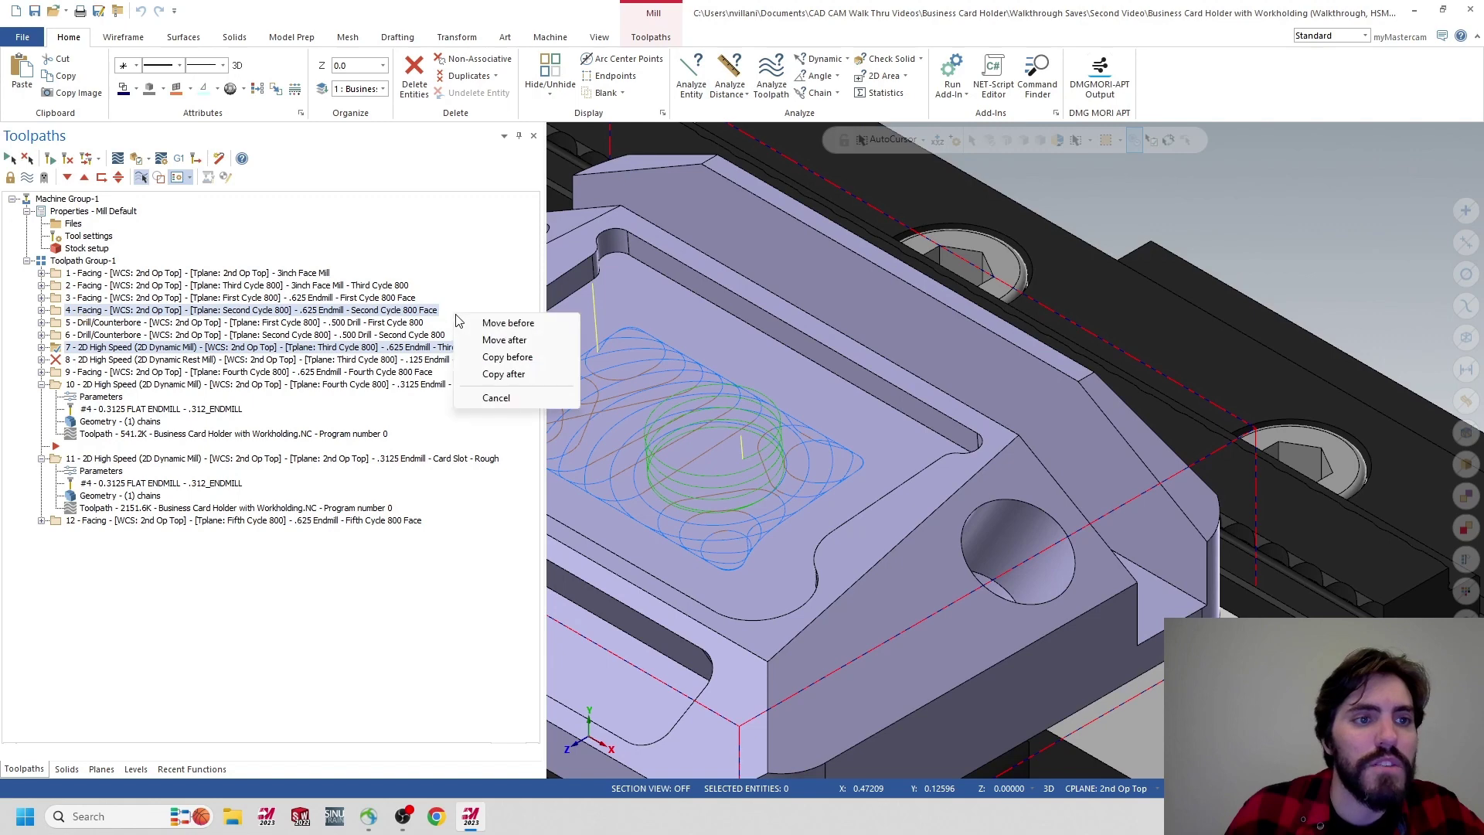
click(499, 341)
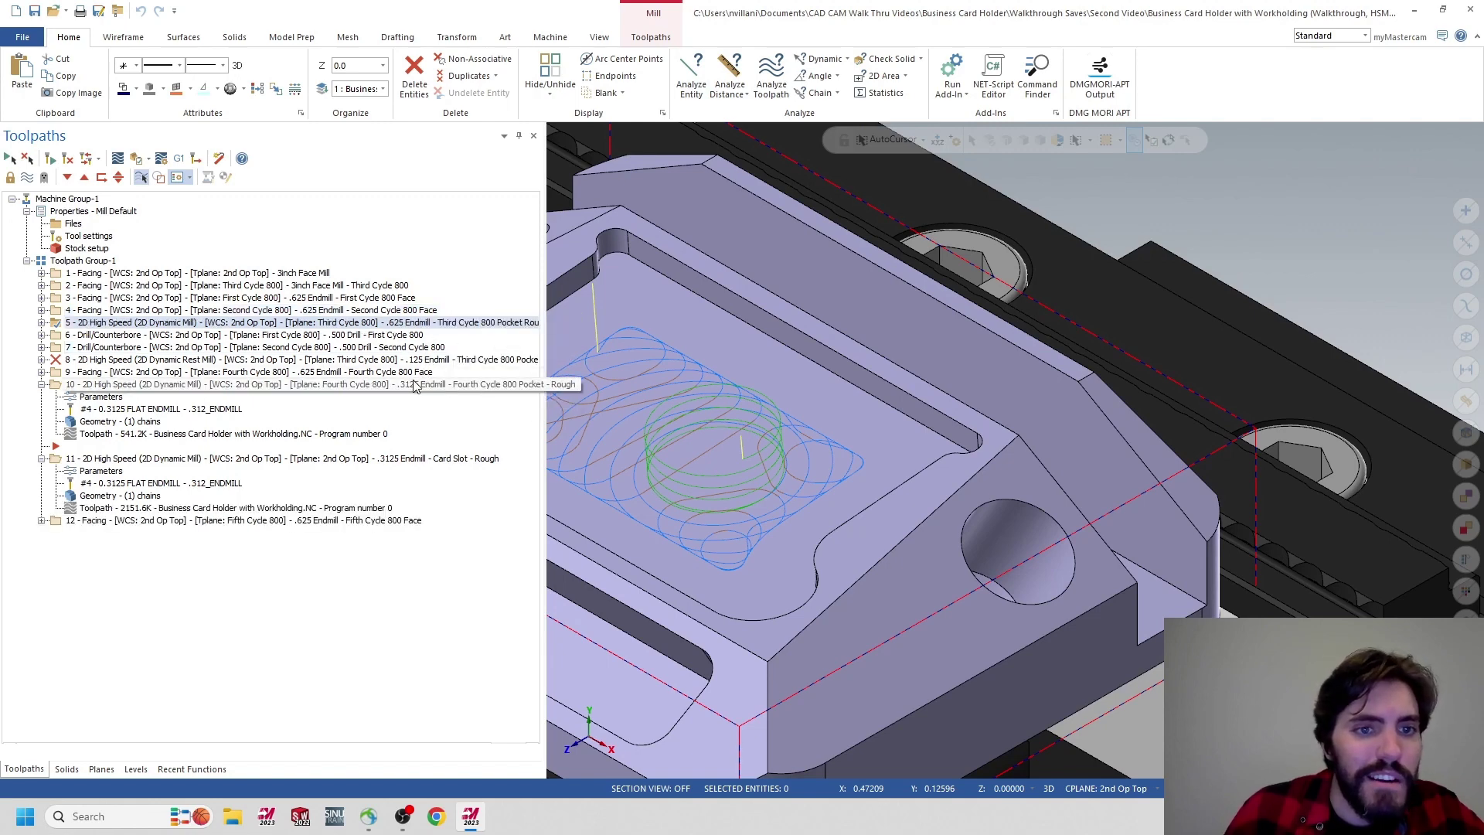
Move the .625 Endmill Fourth Cycle 800 Face operation directly after the Third Cycle 800 Pocket Roughing operation.
click(405, 375)
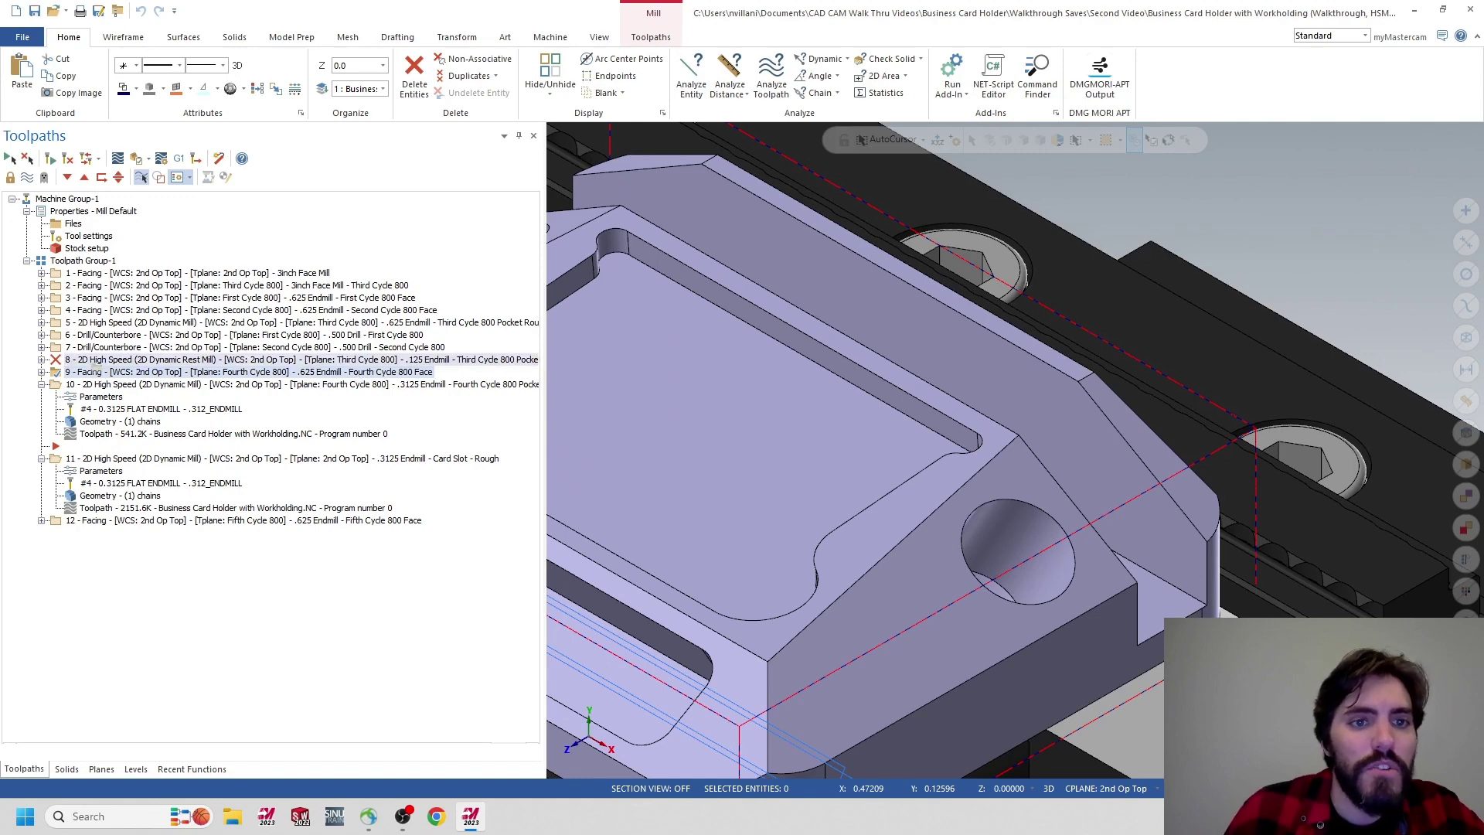
ctrl+click(364, 347)
ctrl+click(364, 347)
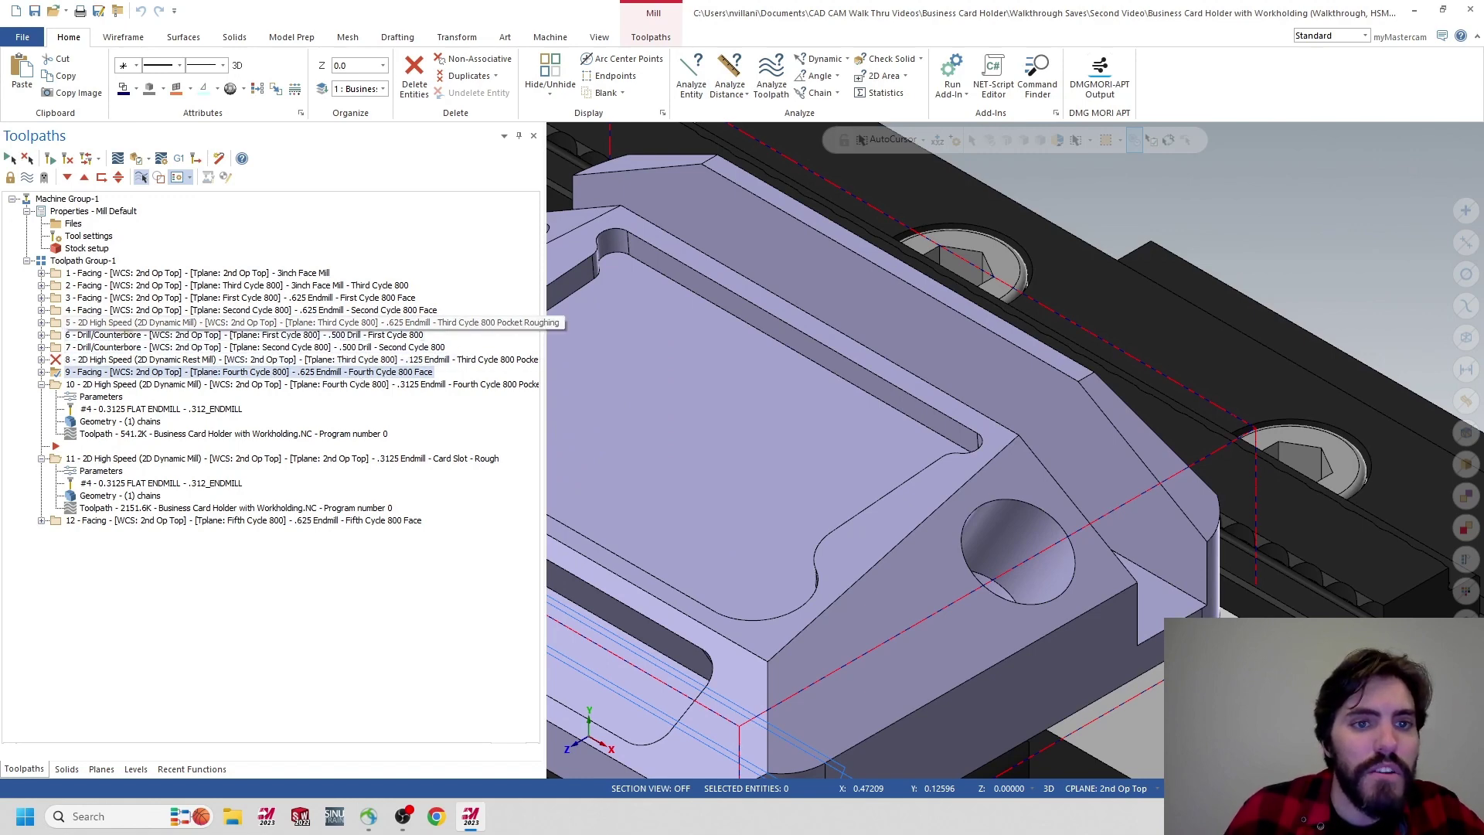
right_drag(231, 372, 429, 325)
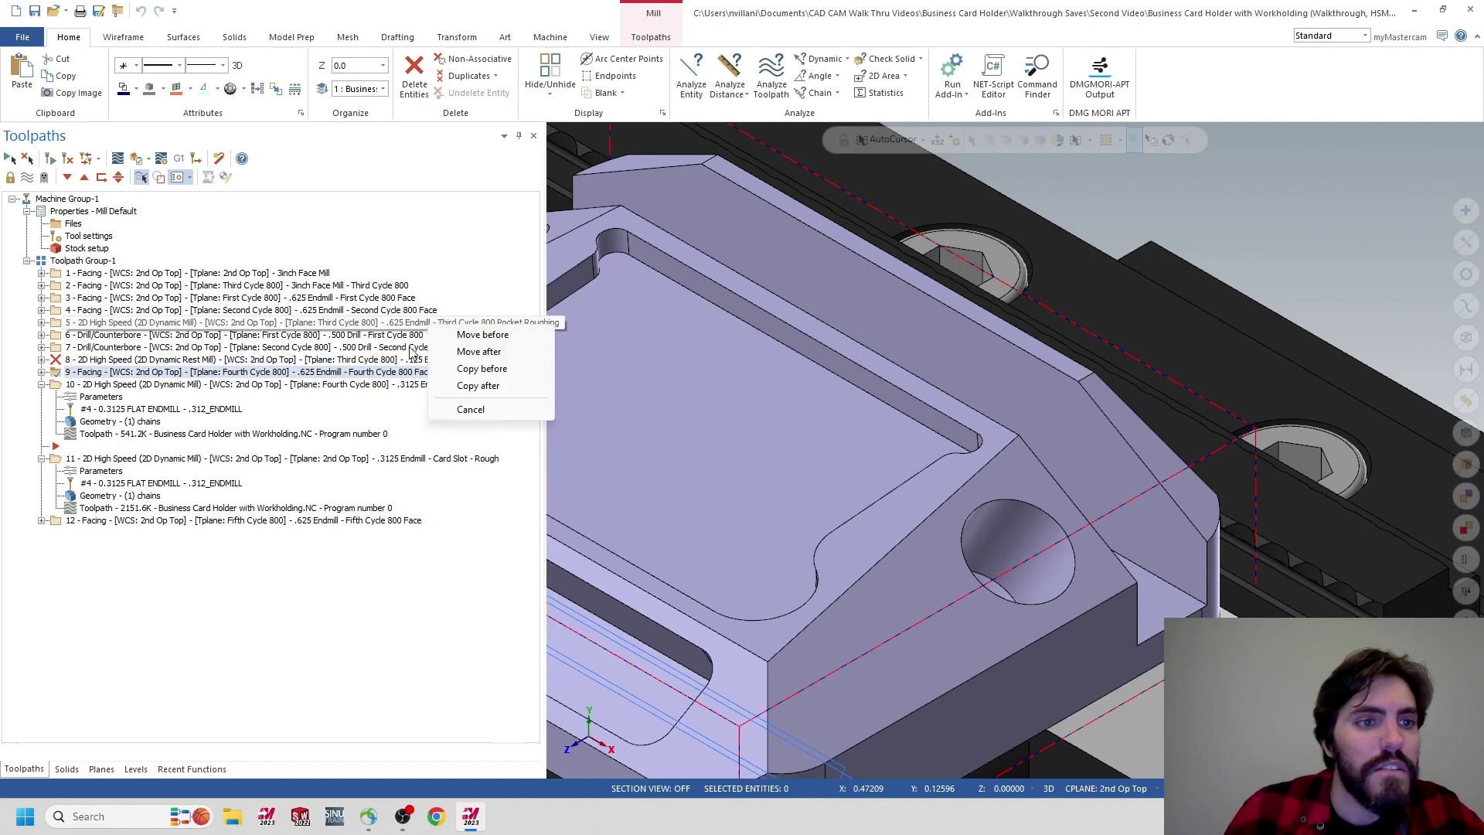
click(483, 352)
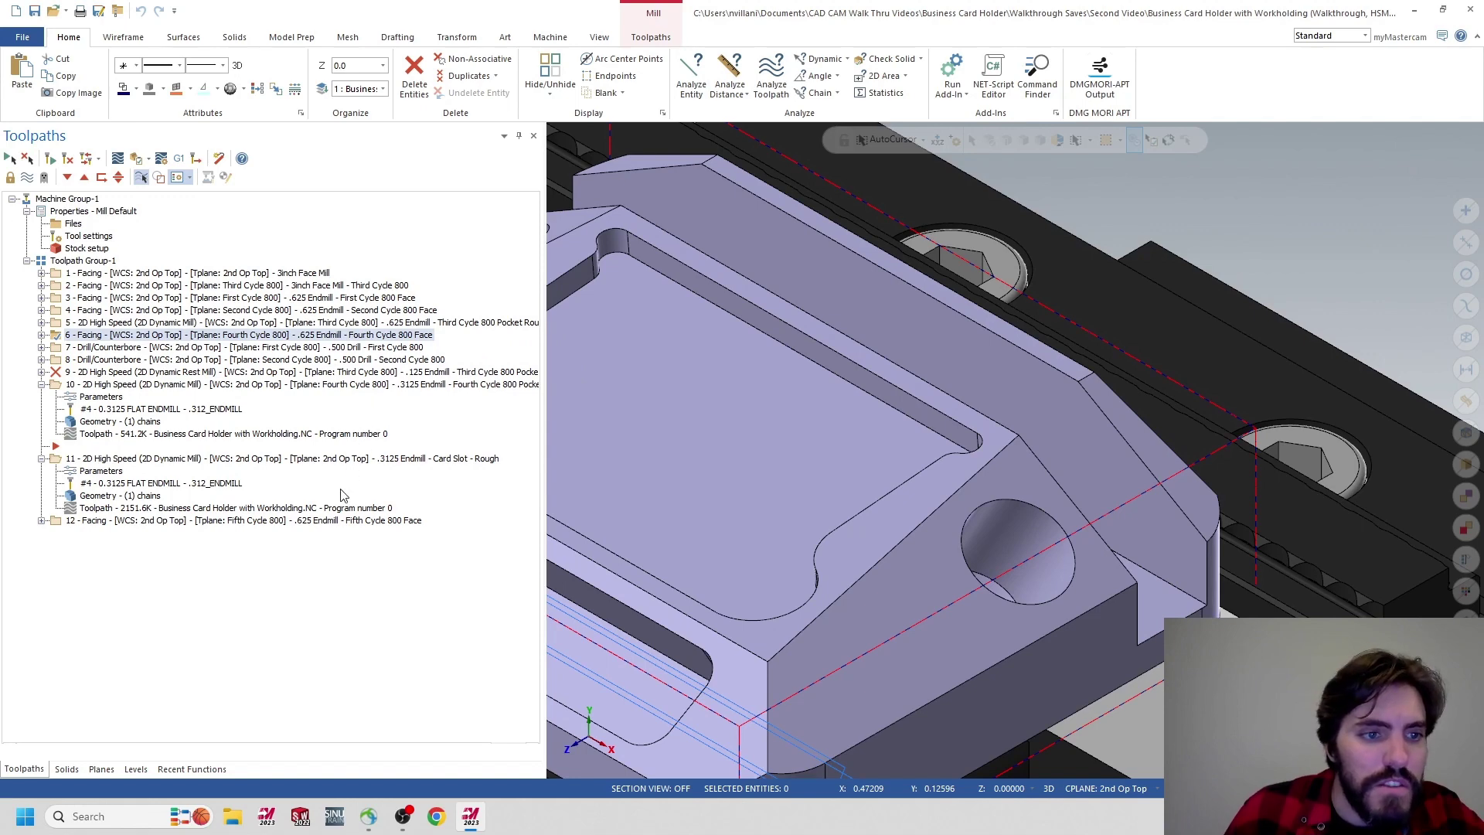
Move the .625 Endmill Fifth Cycle 800 Face operation directly after the Fourth Cycle 800 Face operation.
click(186, 522)
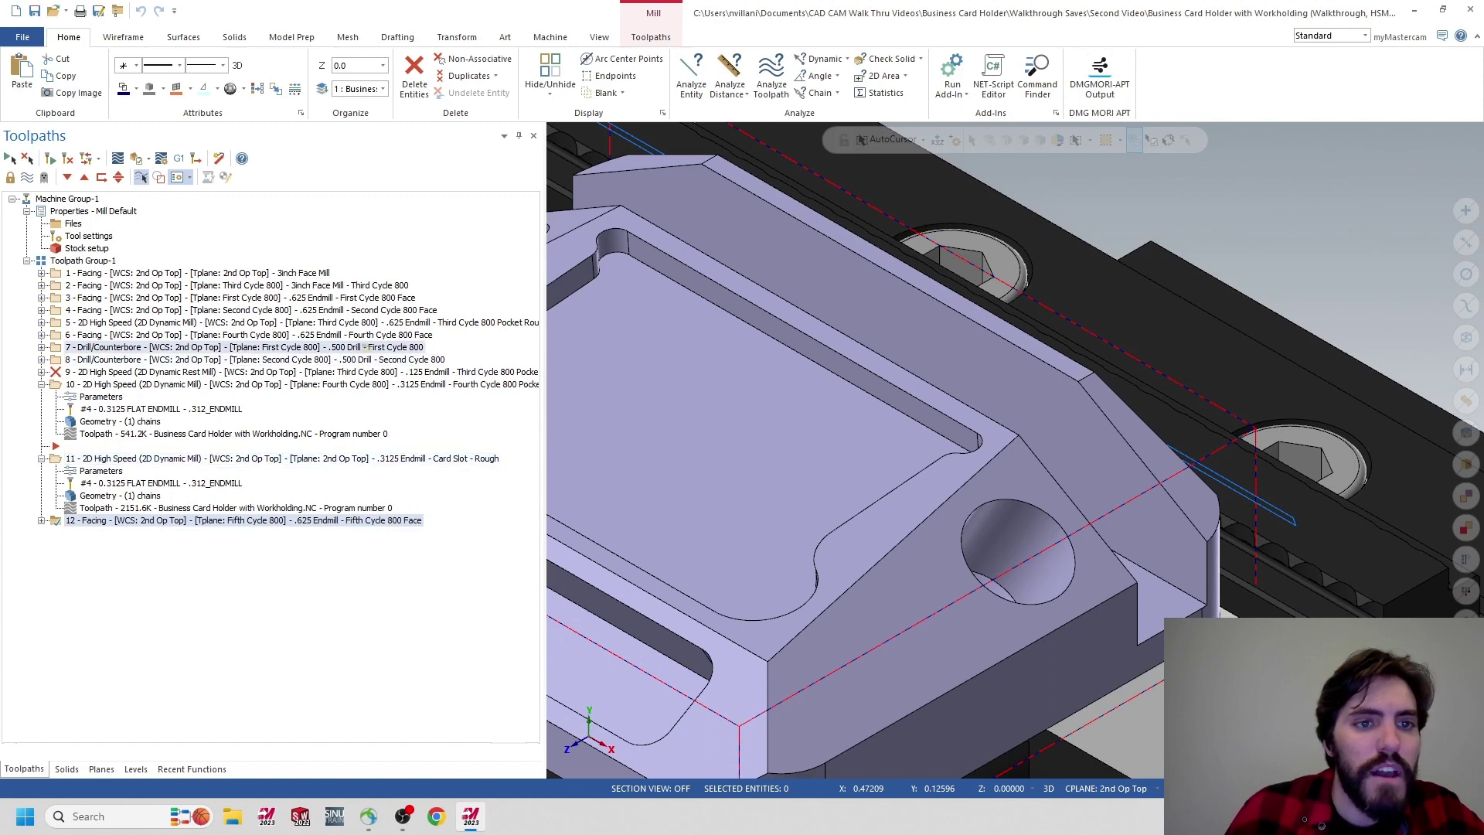
right_drag(367, 338, 467, 341)
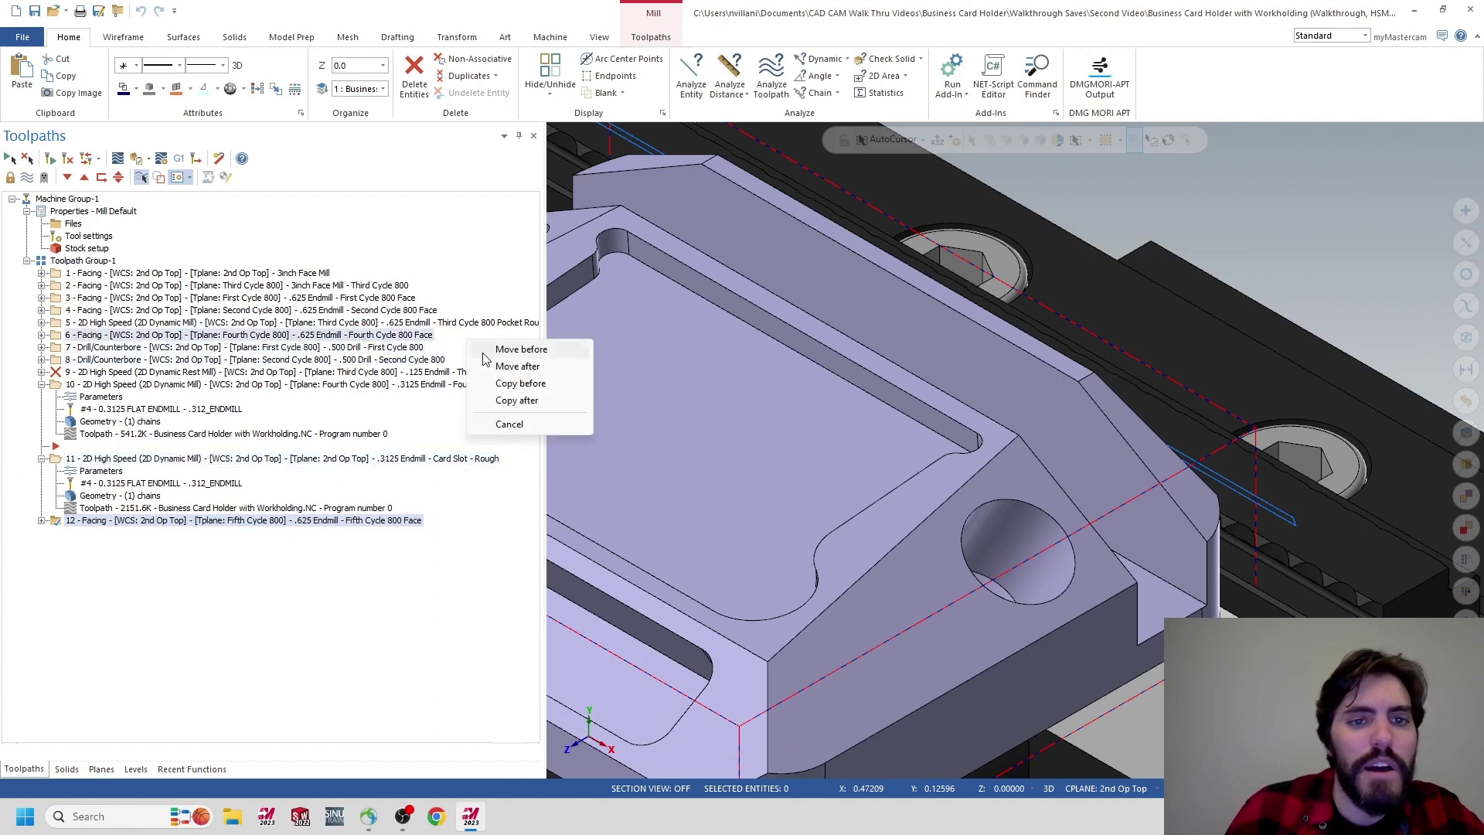
click(517, 367)
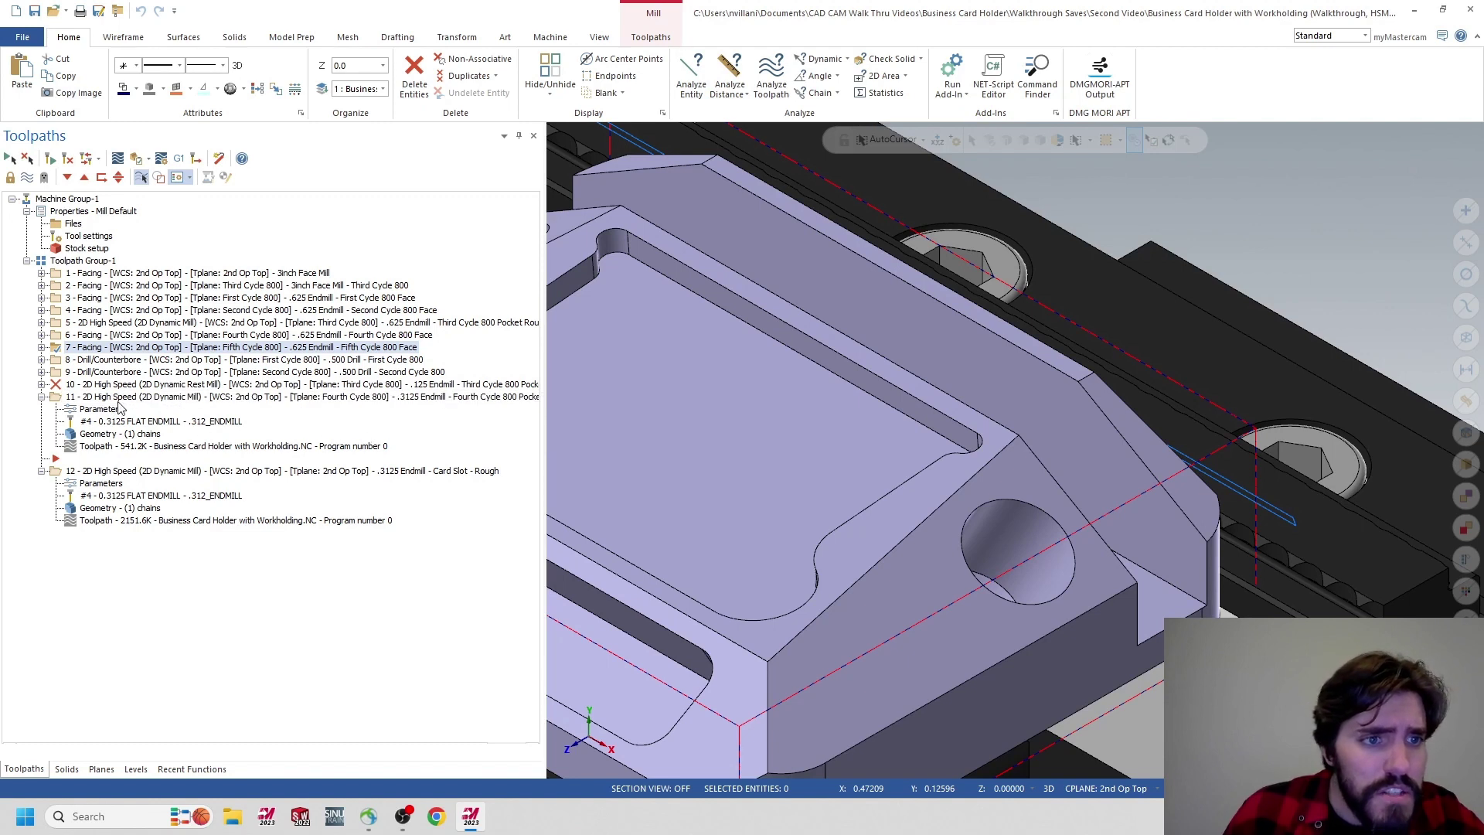
Move the .3125 Endmill Fourth Cycle 800 Pocket - Rough operation directly after the Fifth Cycle 800 Face operation.
click(423, 398)
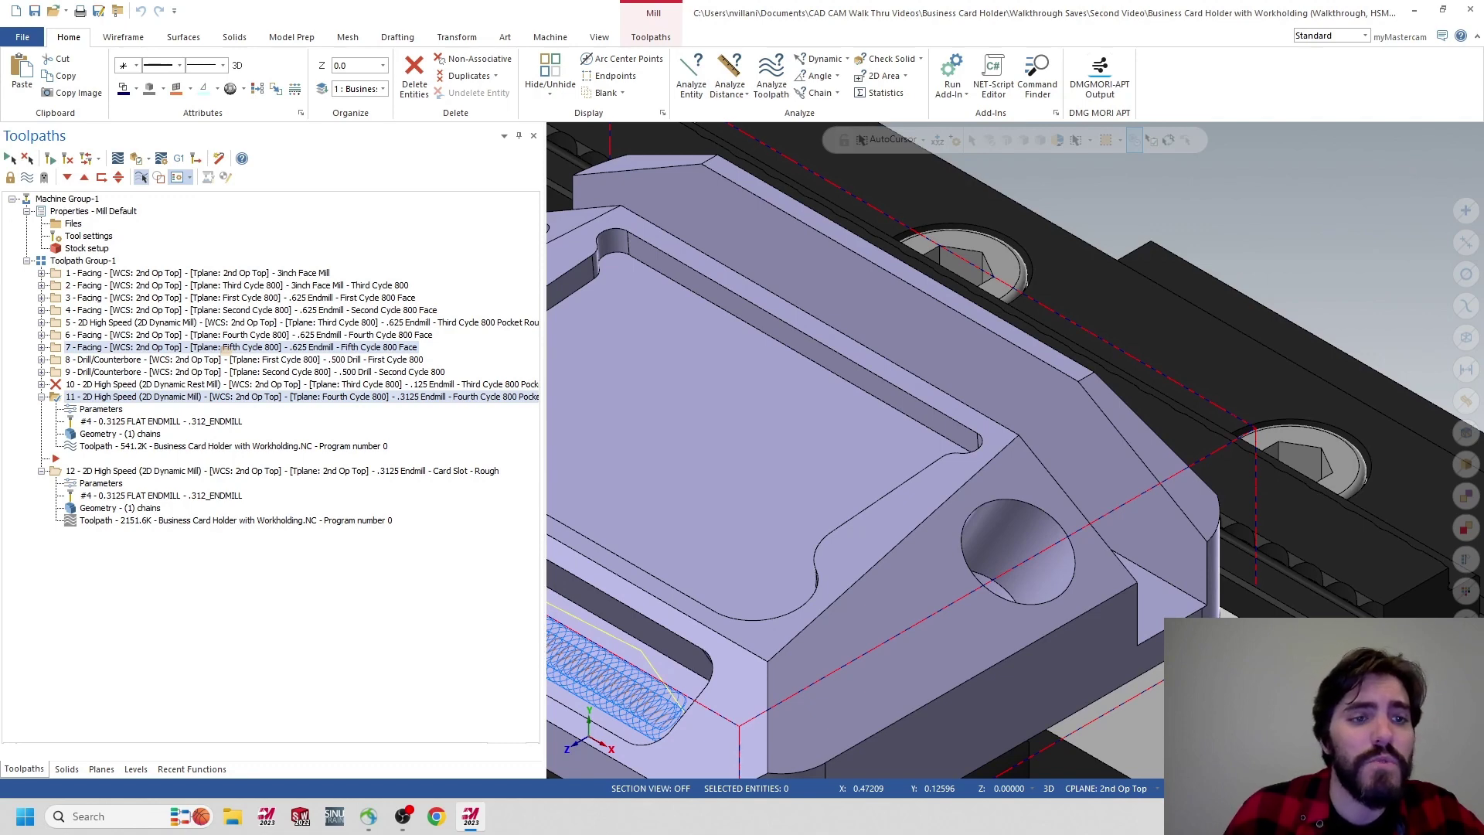
right_drag(224, 349, 328, 348)
click(359, 378)
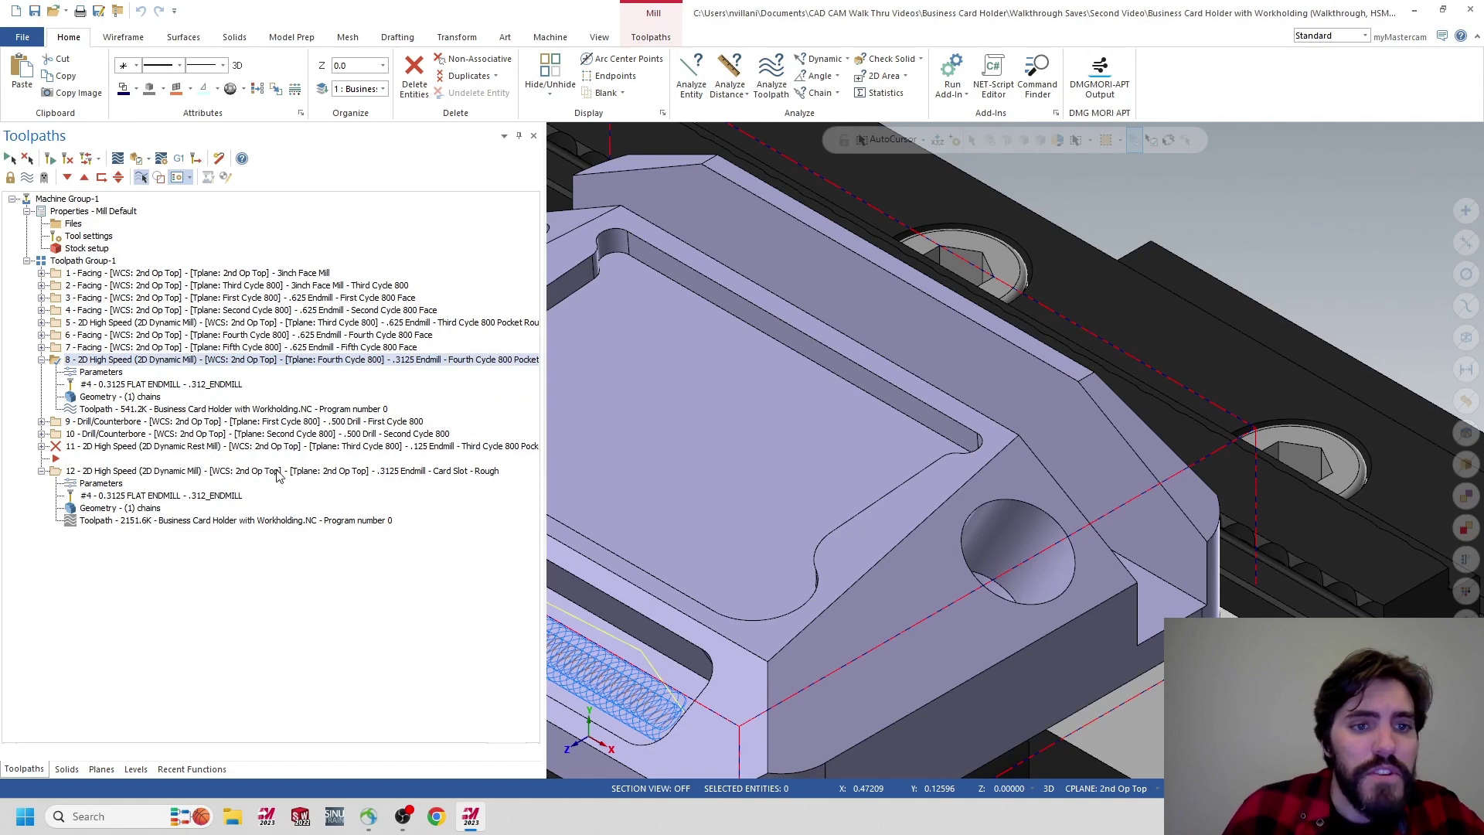
Move the .3125 Endmill Card Slot - Rough operation directly after the Fourth Cycle 800 Pocket - Rough operation.
click(317, 473)
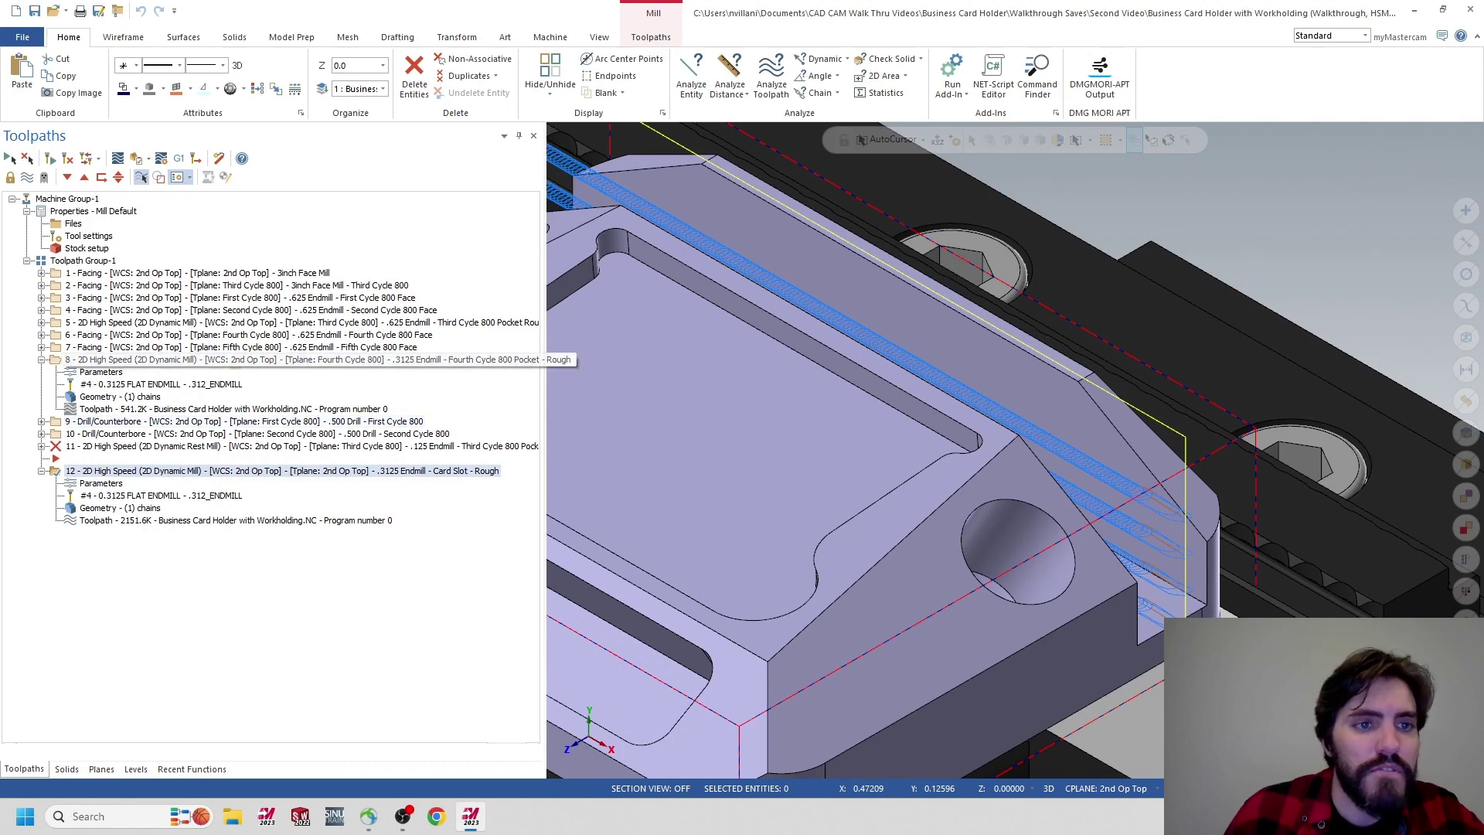
right_drag(294, 360, 294, 363)
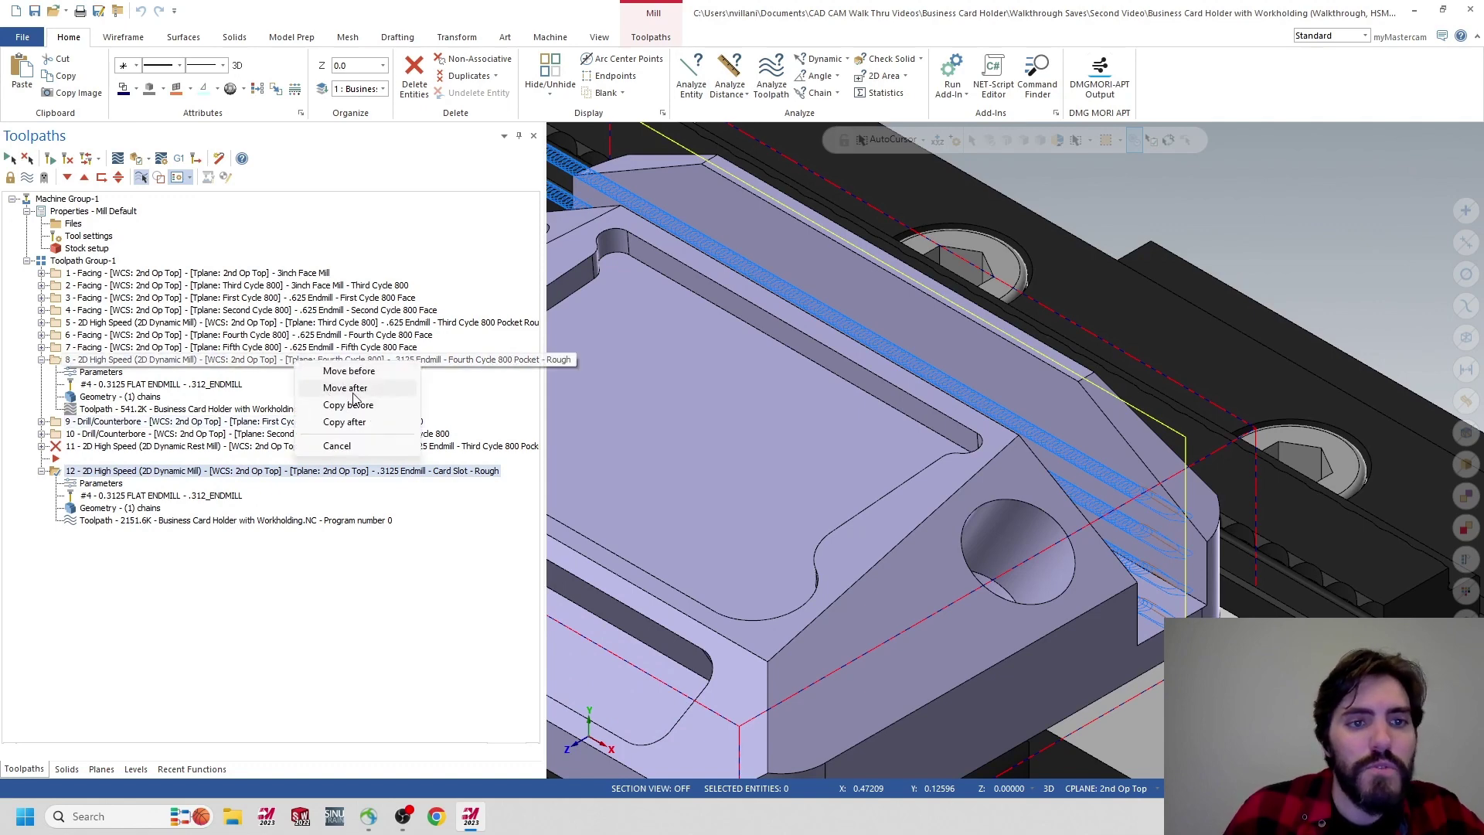
click(351, 388)
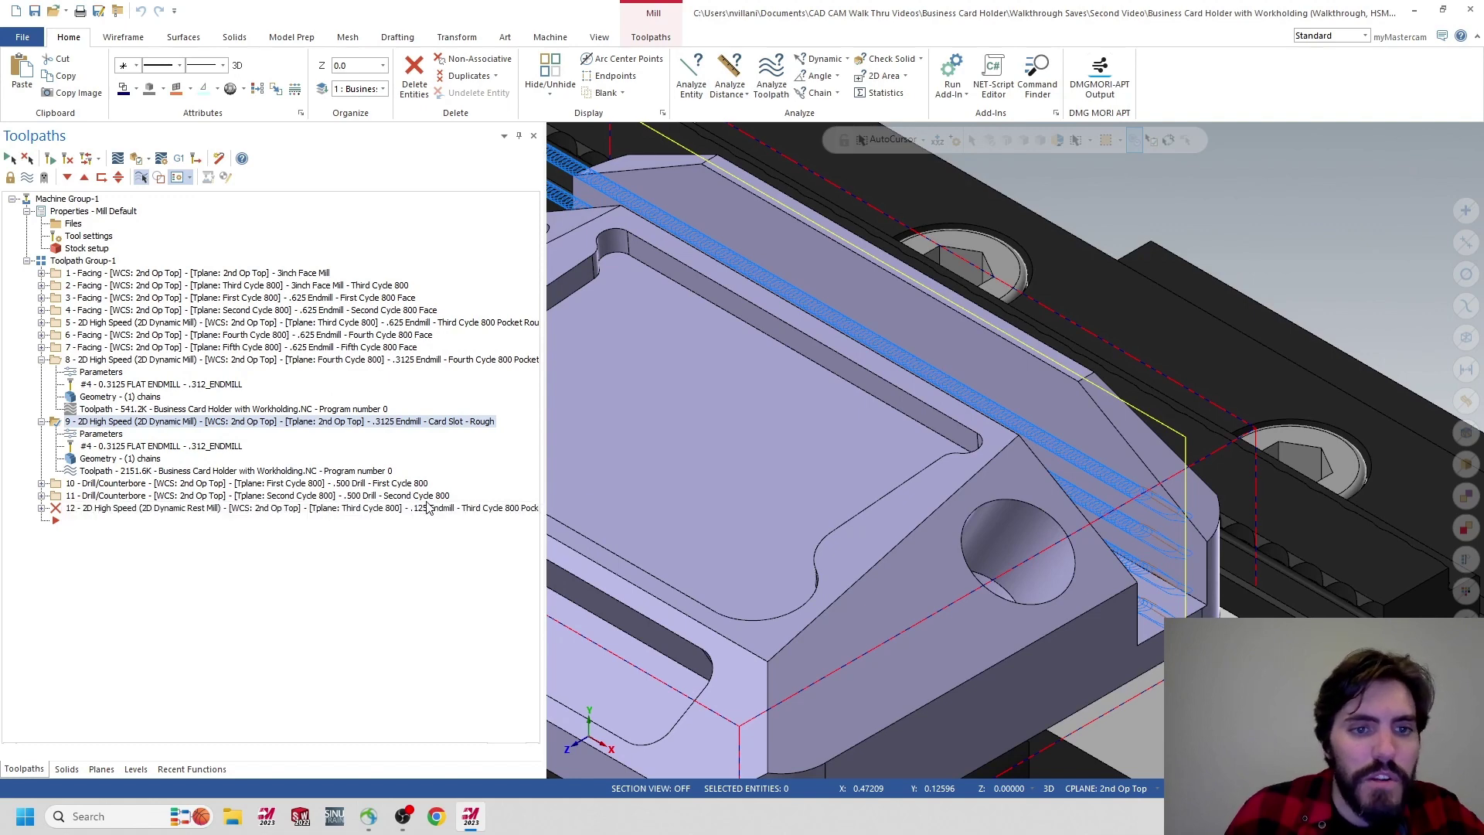
Move the .125 Endmill Third Cycle 800 Pocket Finishing operation directly after Card Slot - Rough and collapse the two expanded .3125 Endmill operations.
click(149, 510)
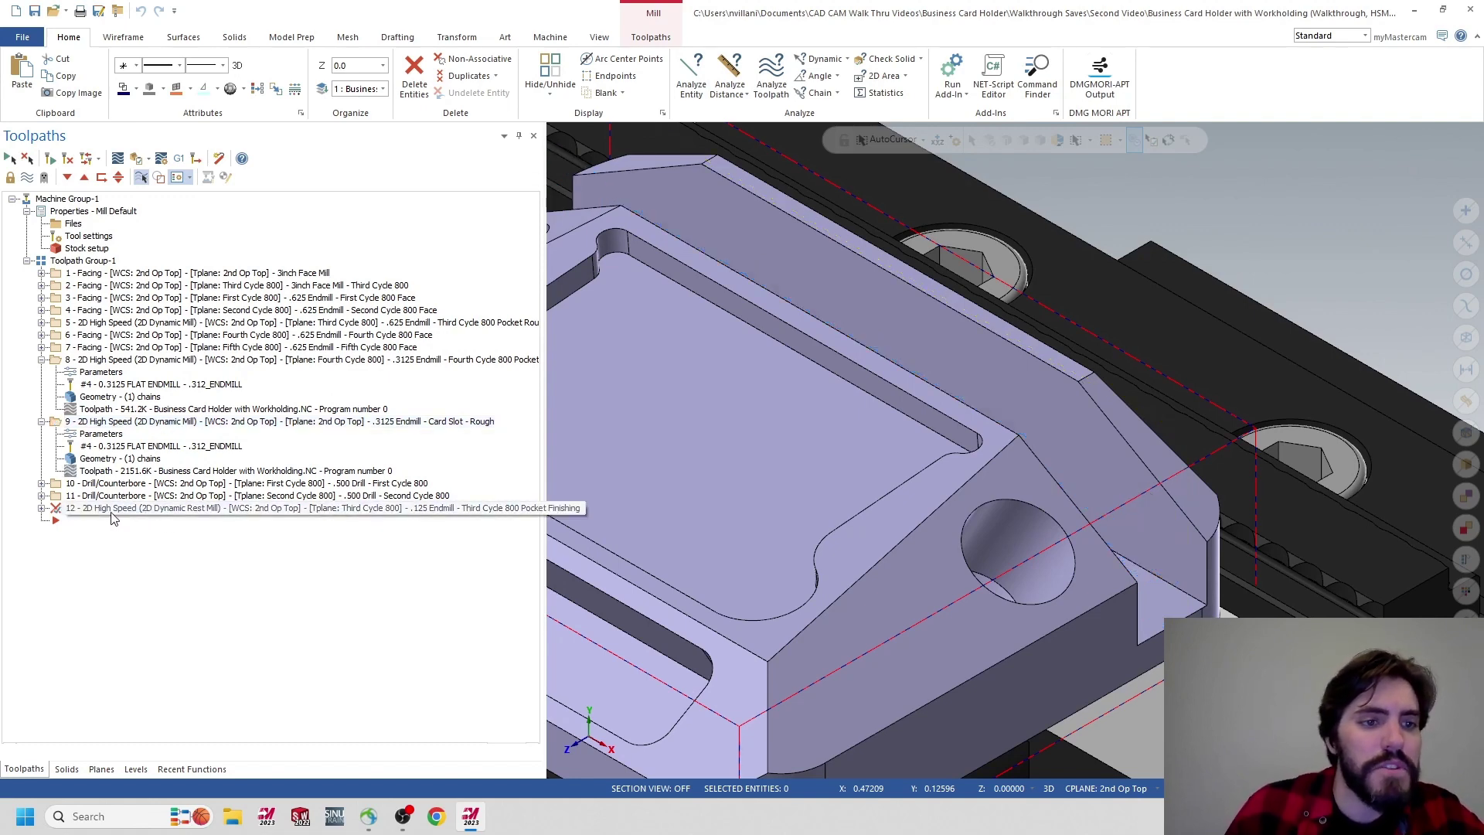
ctrl+click(116, 496)
ctrl+click(115, 496)
ctrl+click(173, 422)
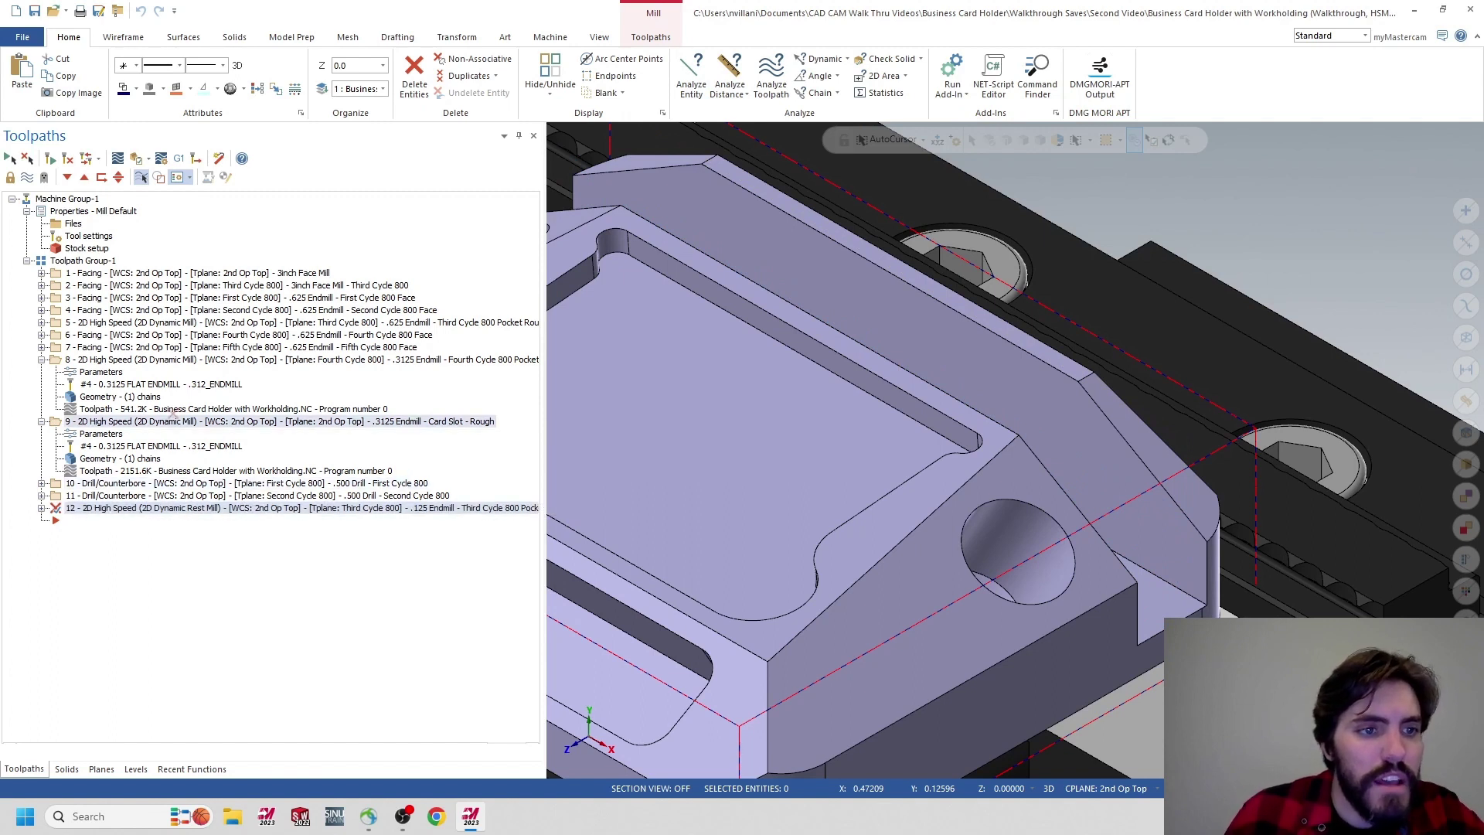
right_drag(170, 421, 219, 423)
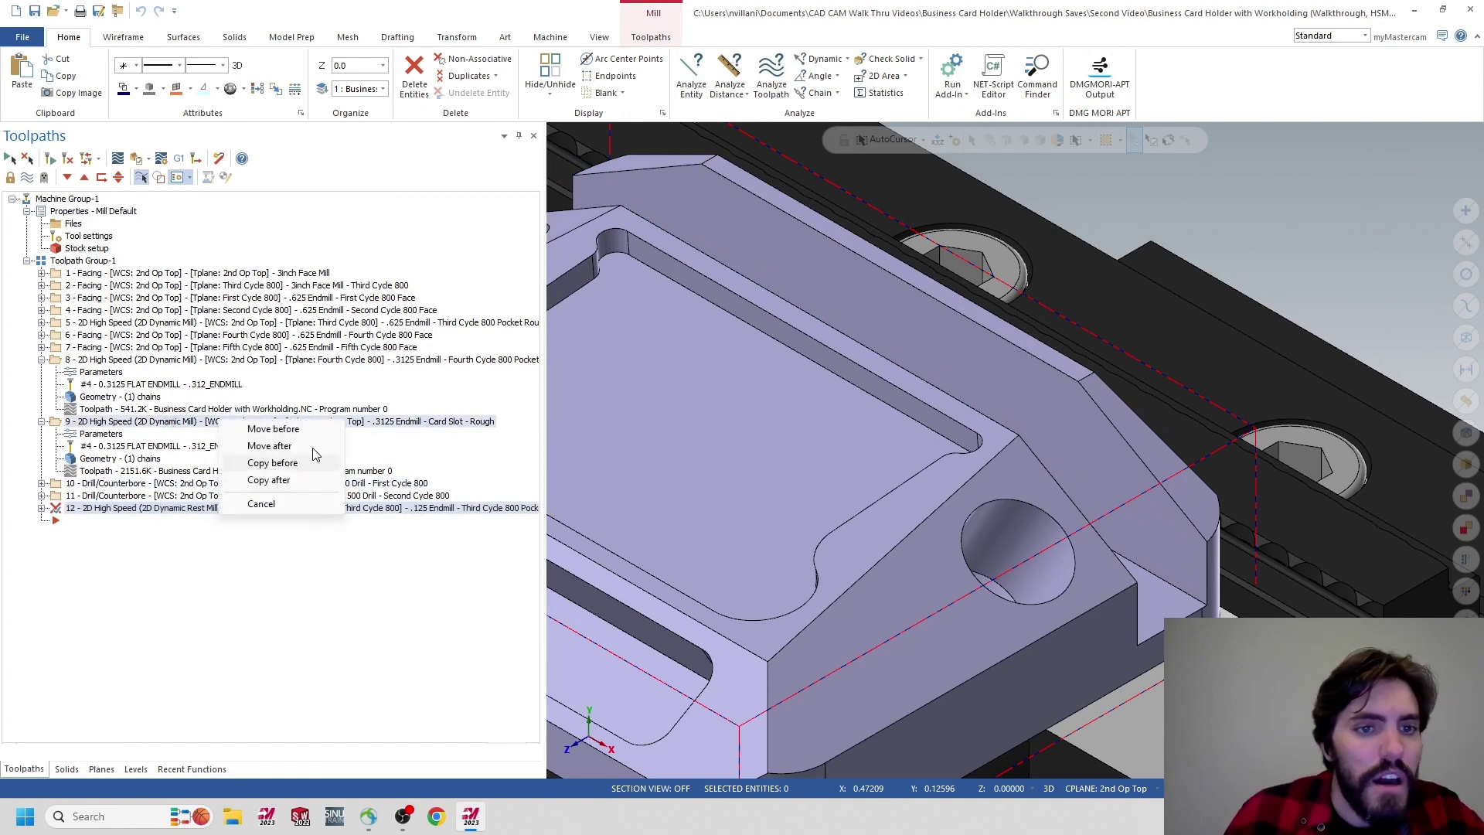
click(269, 447)
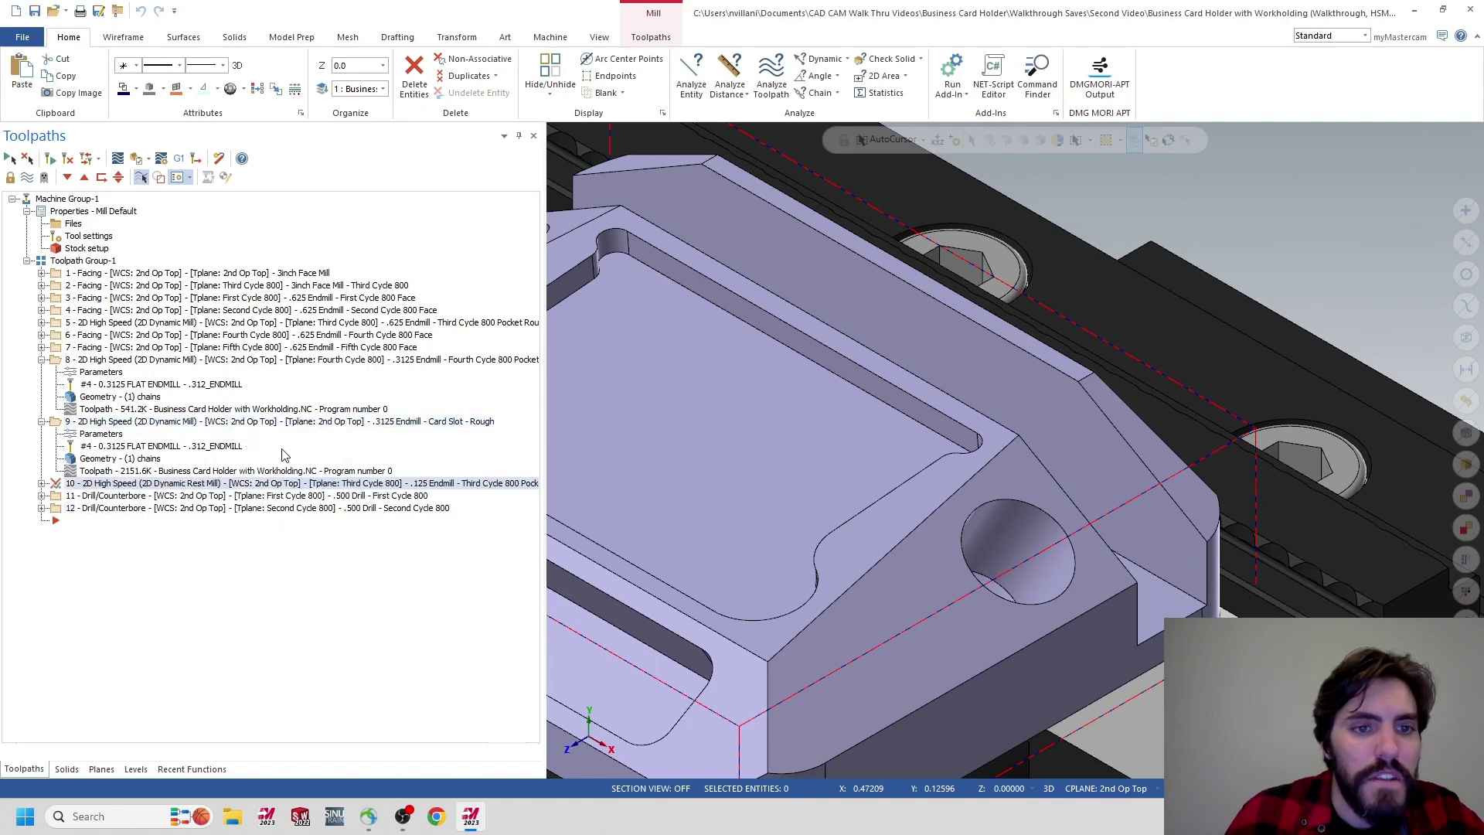
click(43, 359)
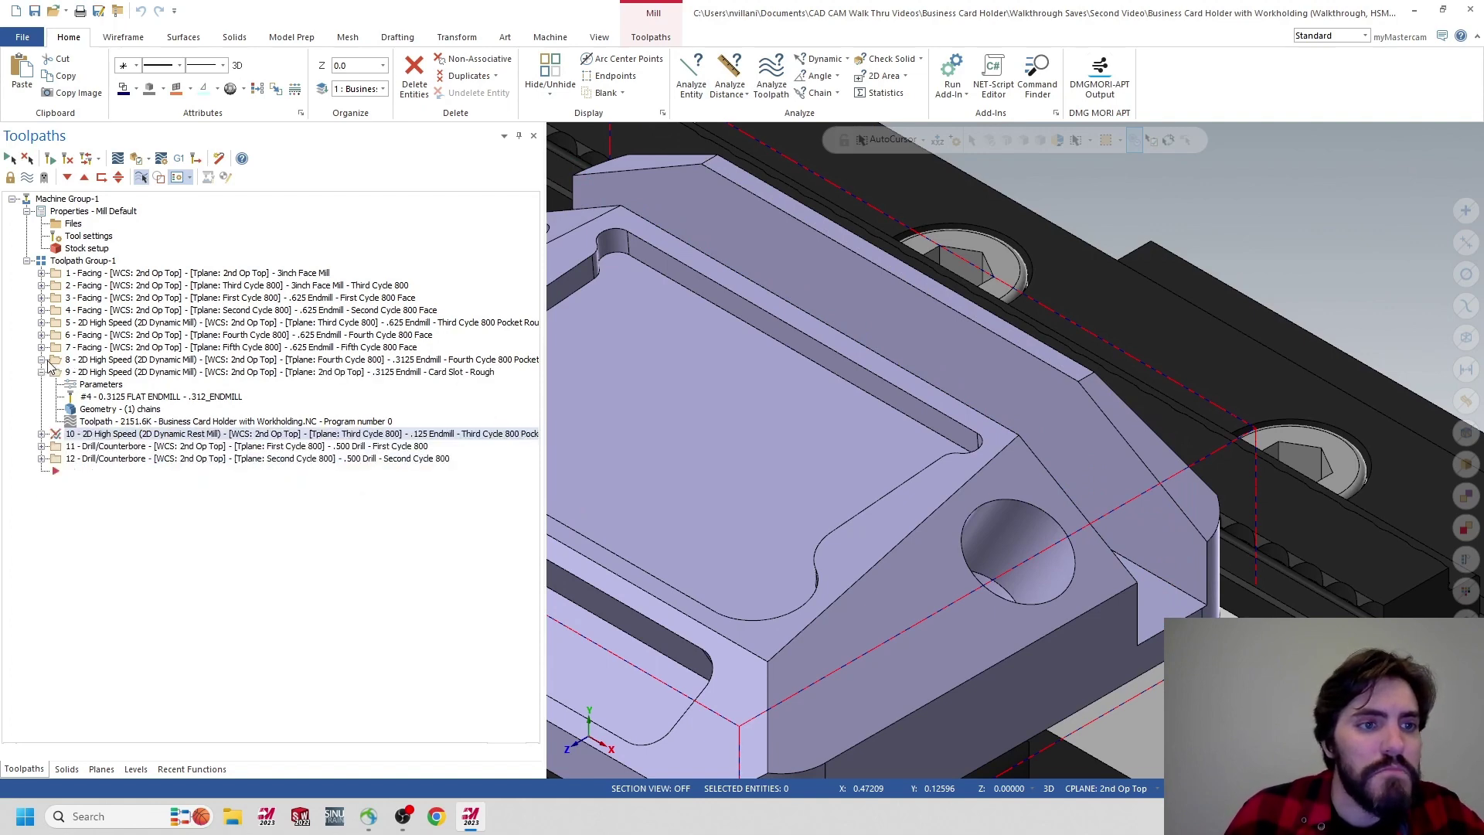
click(42, 372)
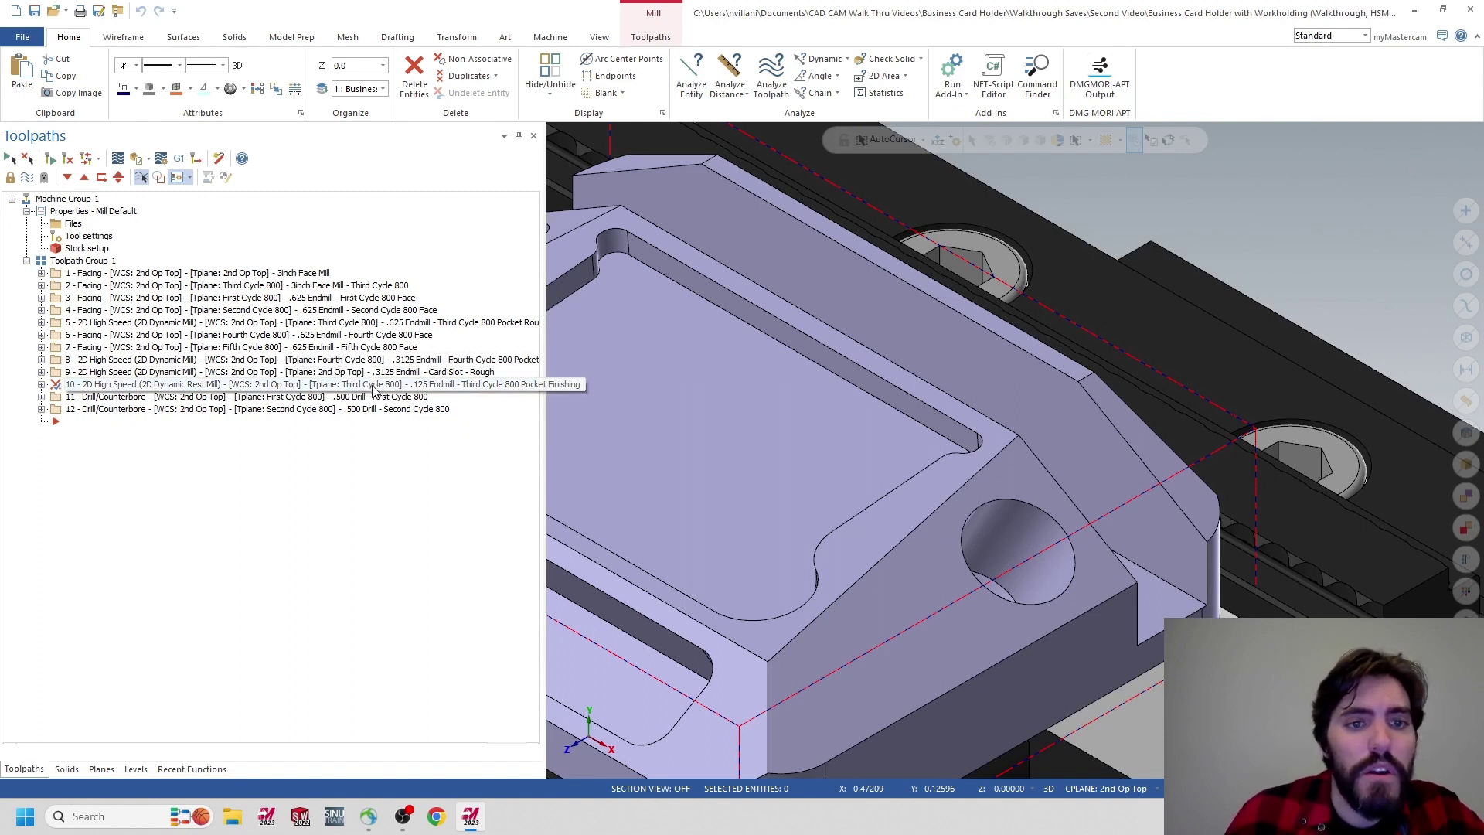
Regenerate all operations in Toolpath Group-1 and reselect the whole group.
click(373, 388)
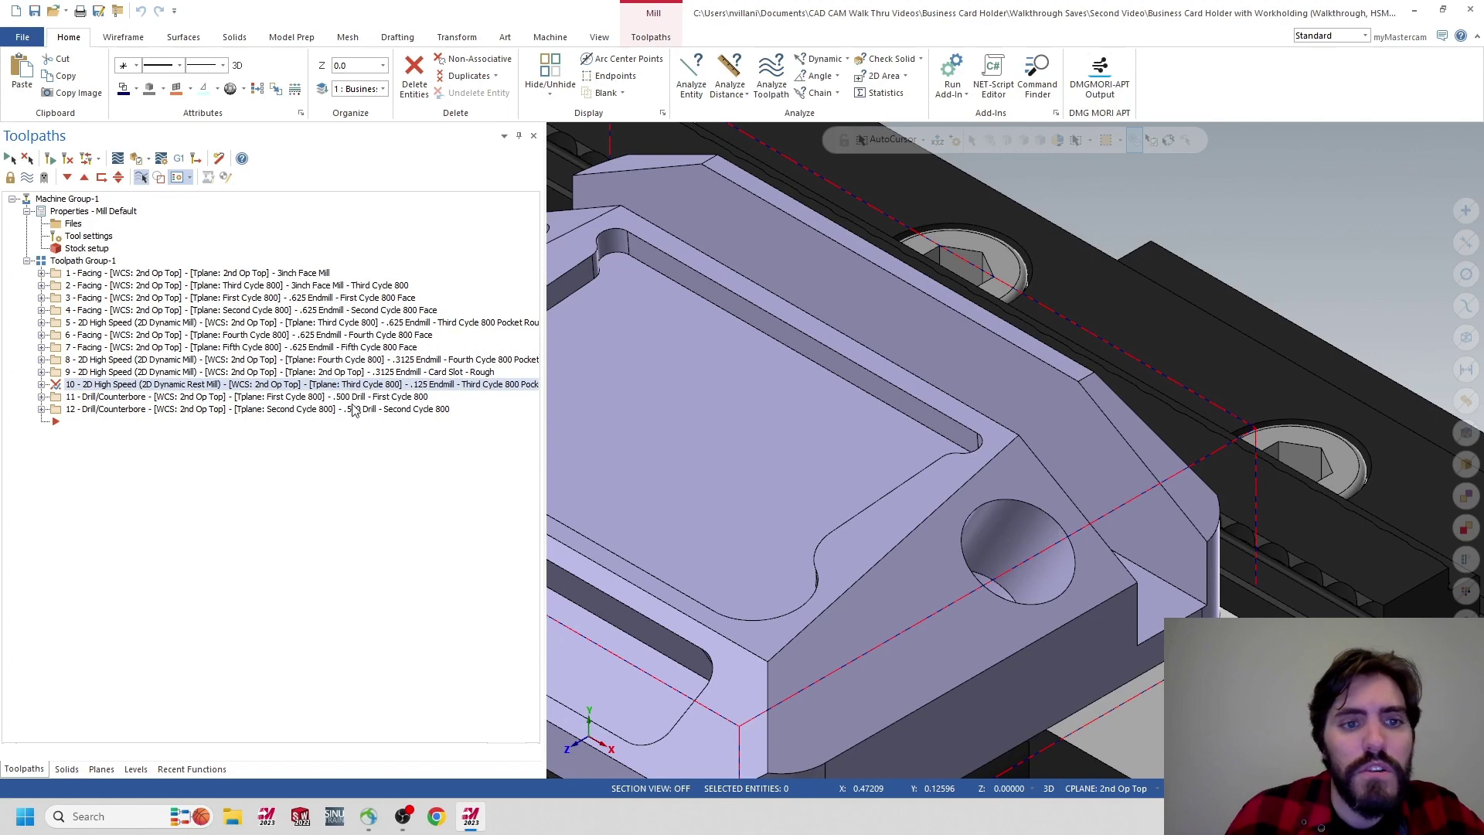
click(86, 263)
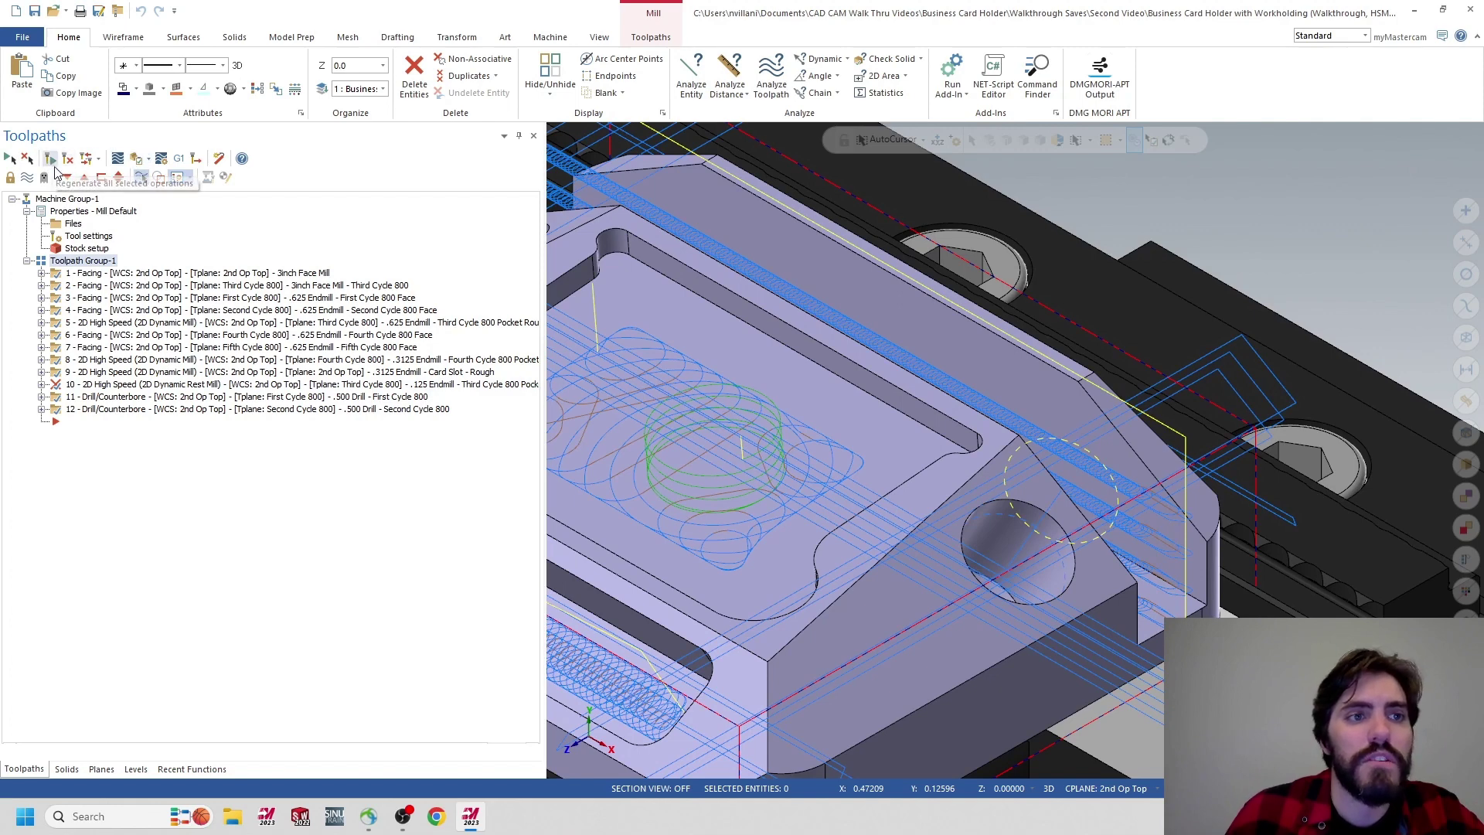
click(51, 162)
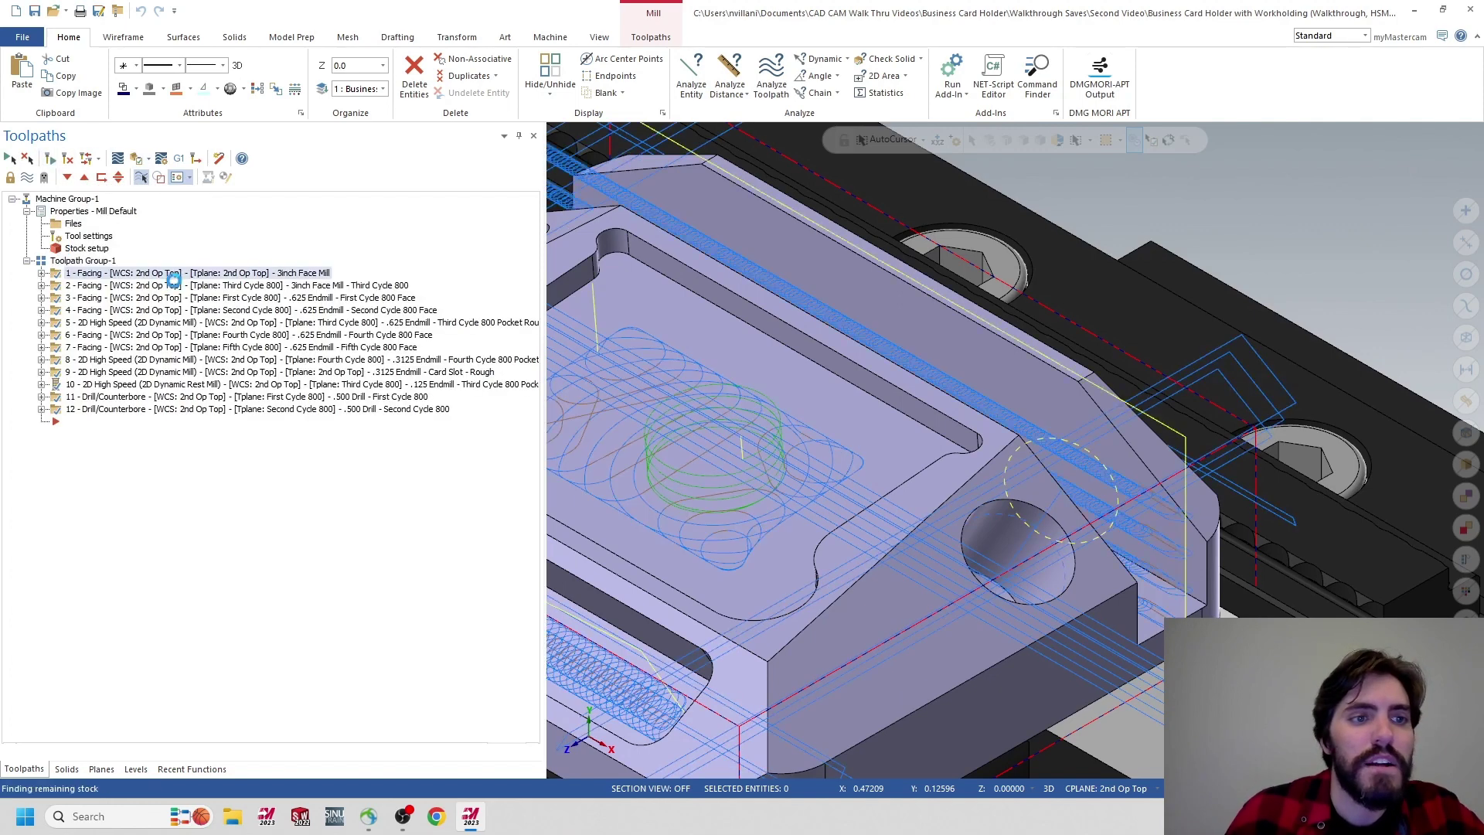
click(68, 261)
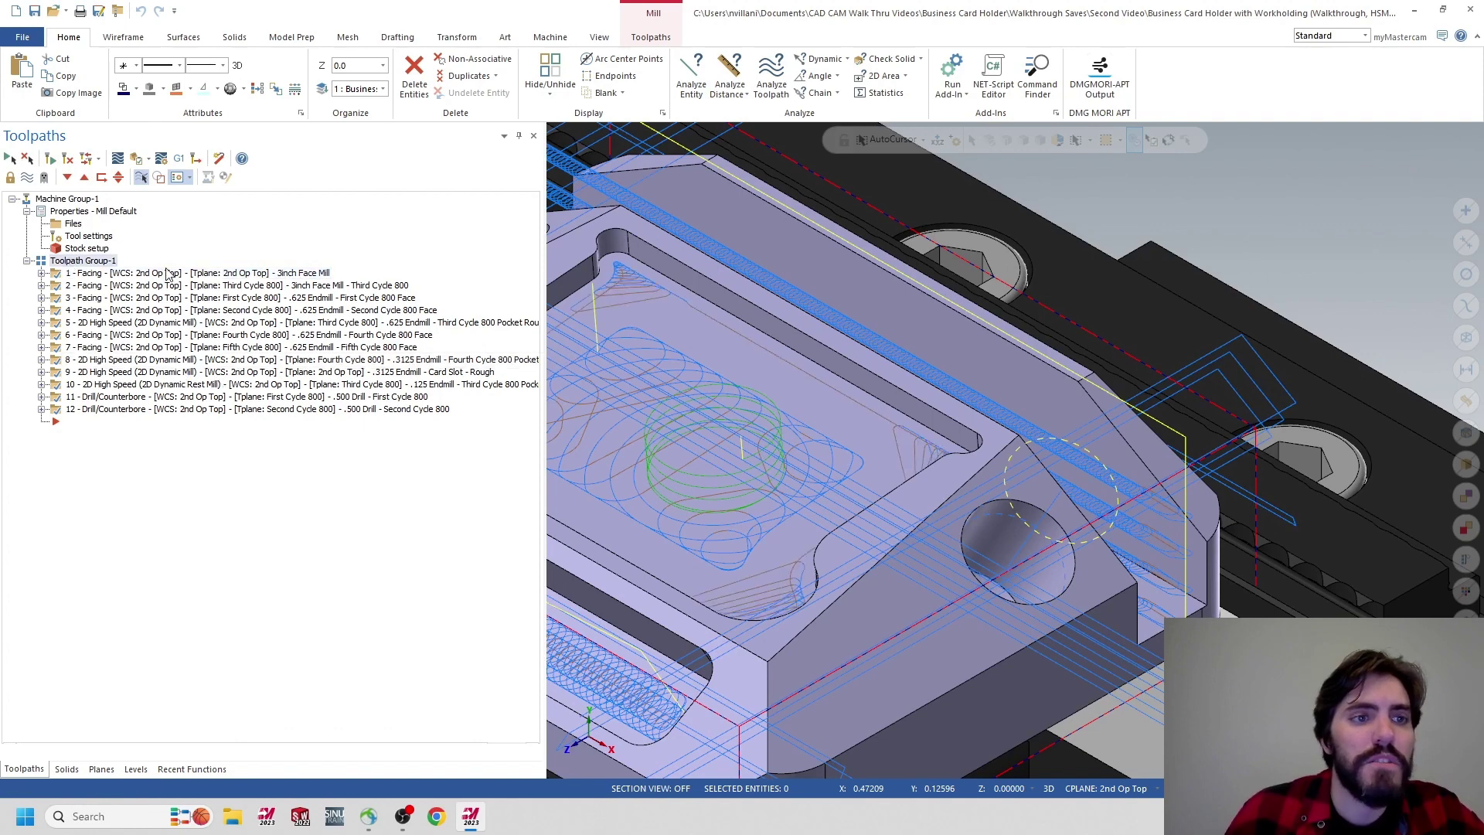
Verify all operations and play the simulation in stages, pausing to examine the face mill and .625 endmill cuts.
click(136, 158)
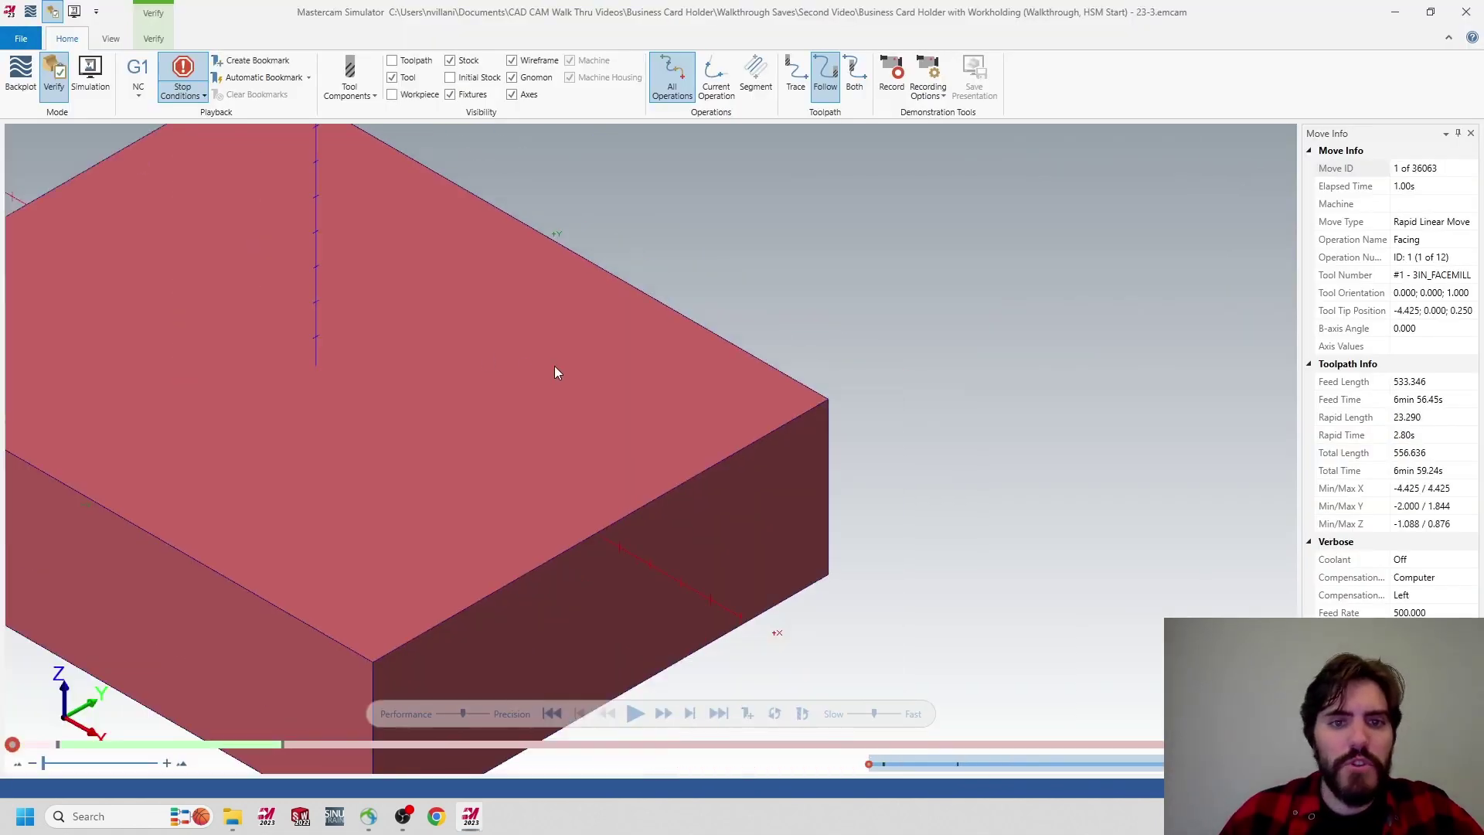
middle_drag(518, 345, 778, 374)
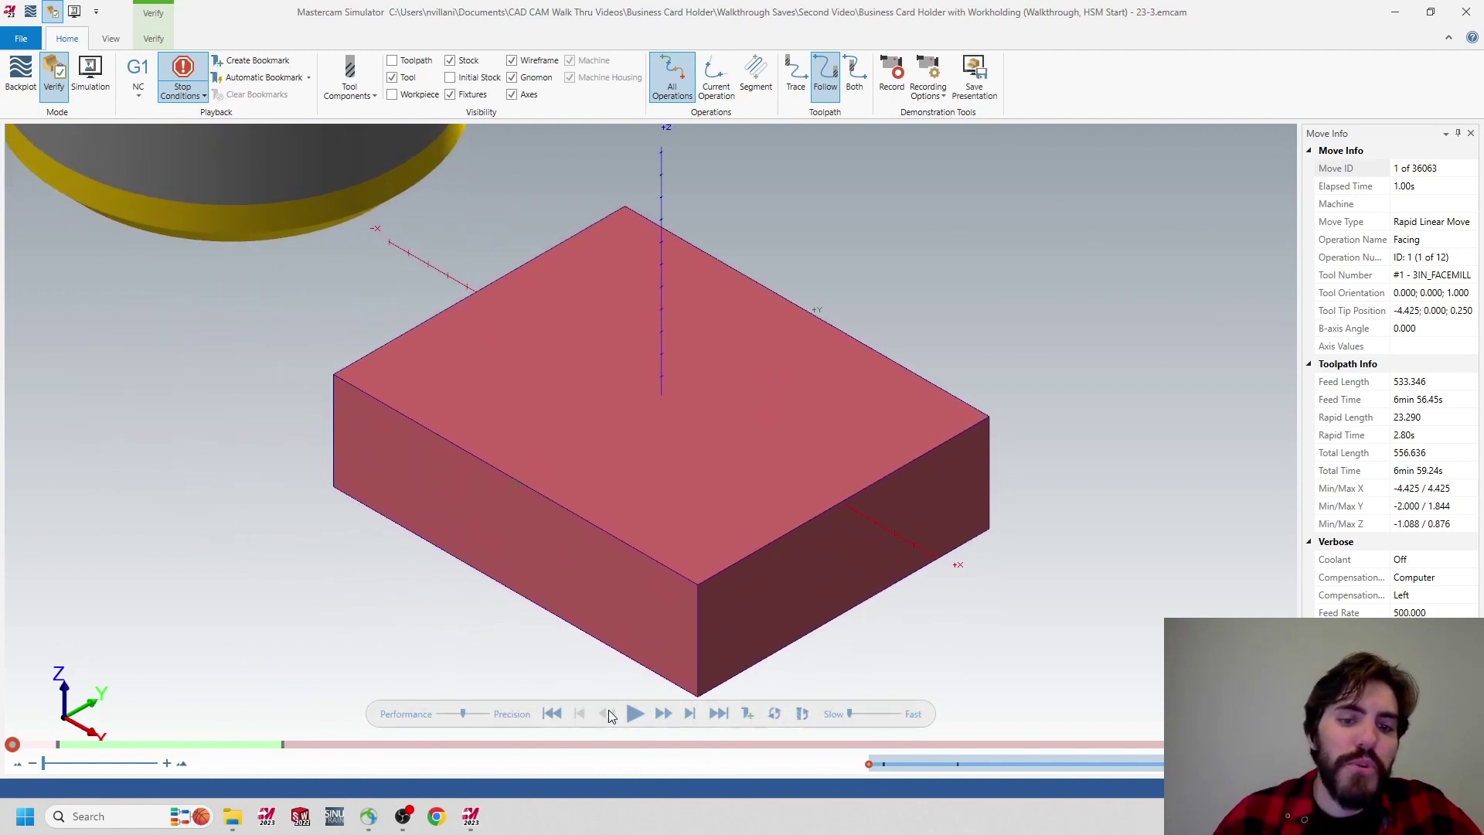
click(642, 714)
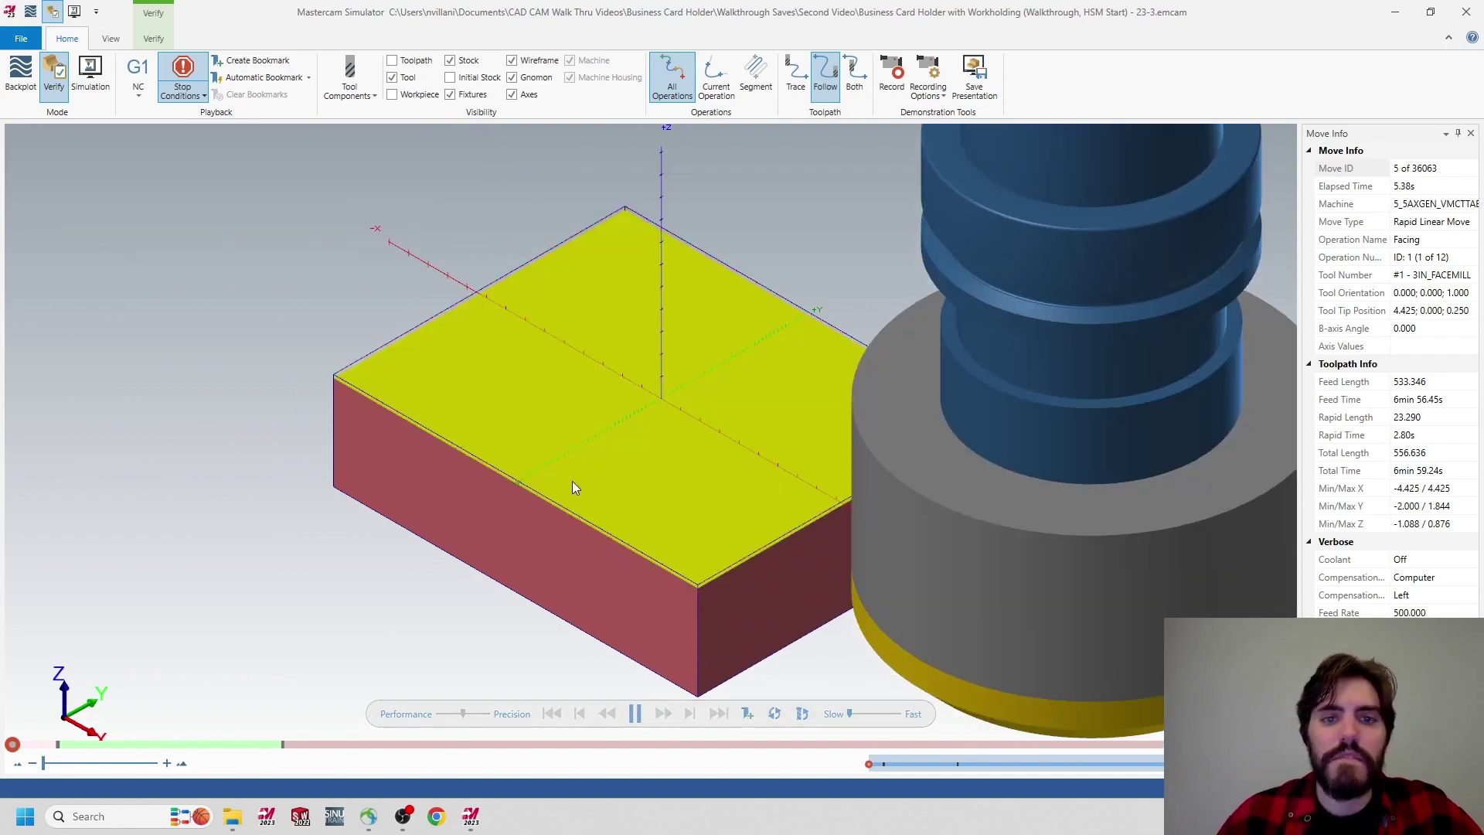
click(633, 714)
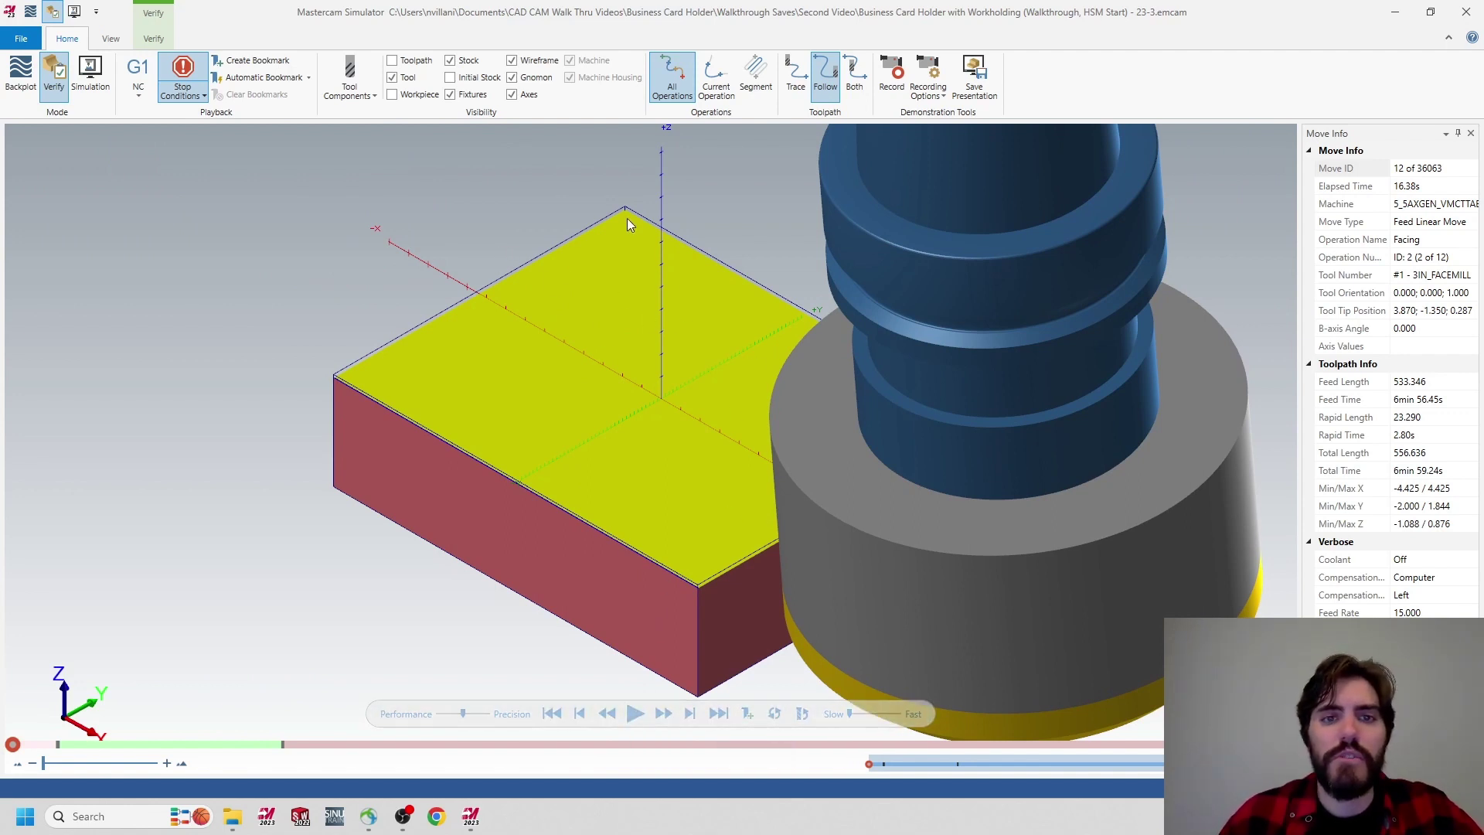
click(633, 714)
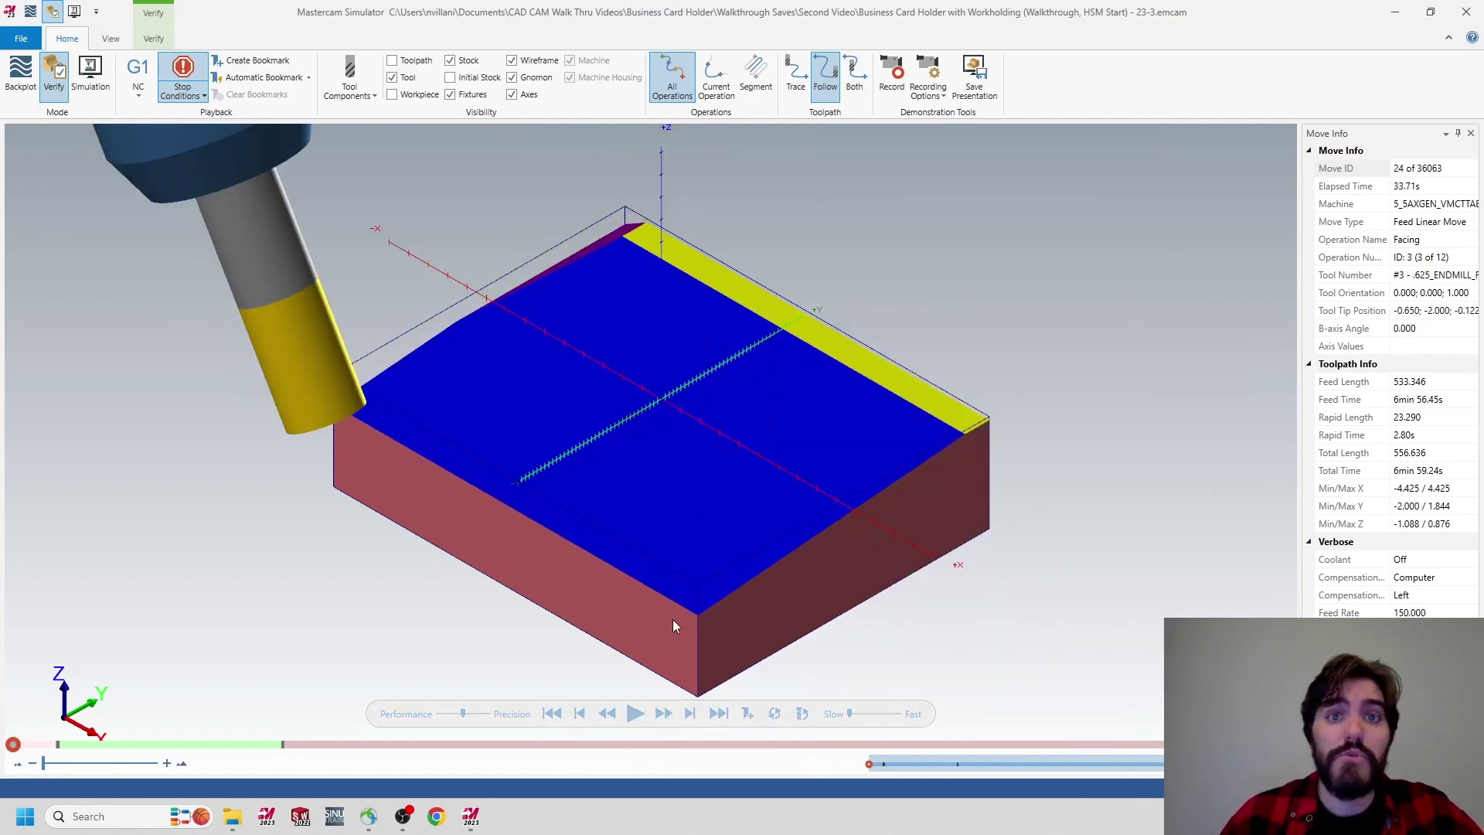
click(635, 716)
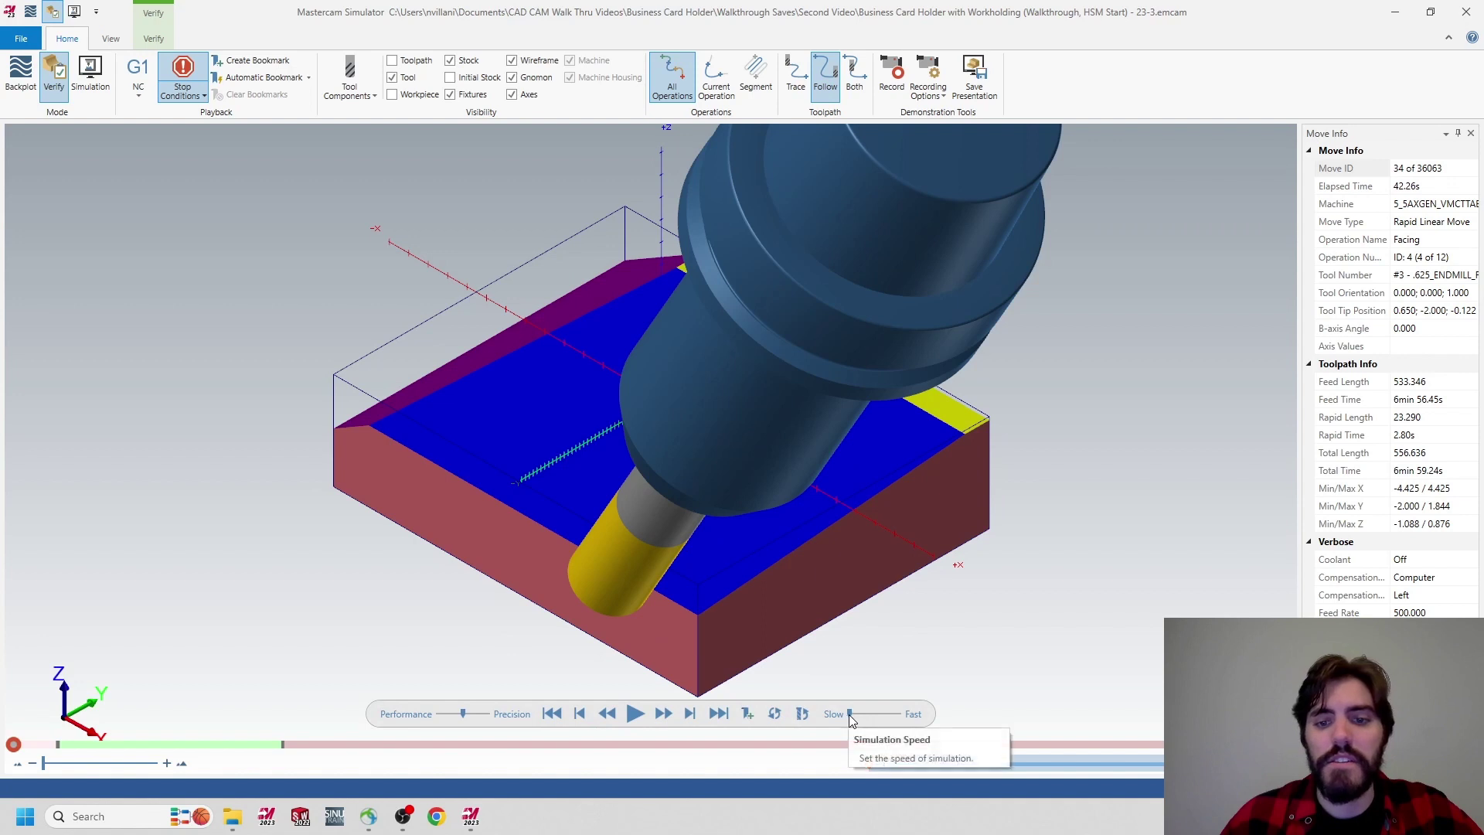
click(635, 714)
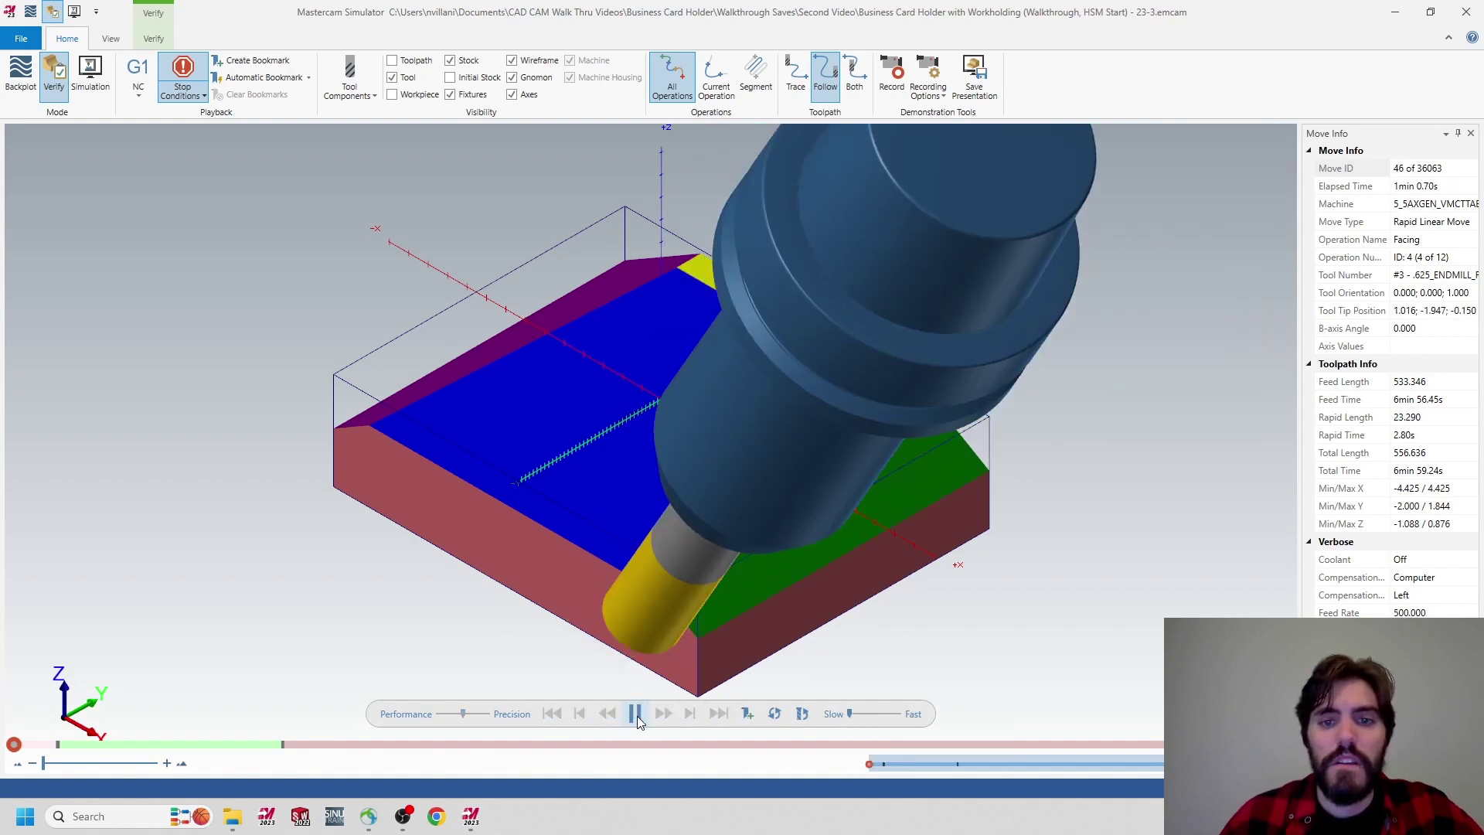
click(635, 714)
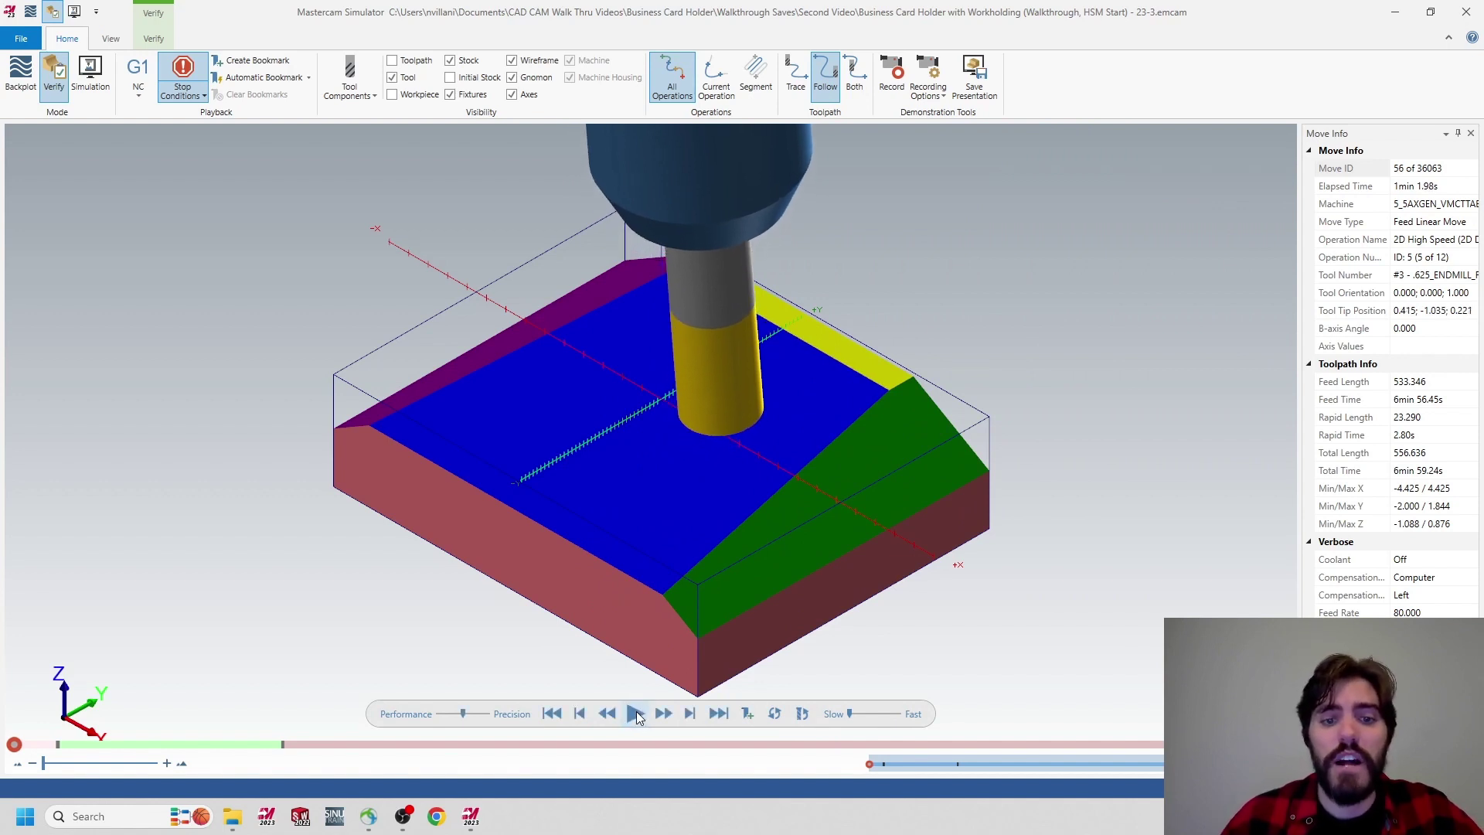
Play the remaining cuts through the final .500 drill operation, speeding up the simulation during the .3125 endmill roughing and slowing it for the rest.
click(637, 711)
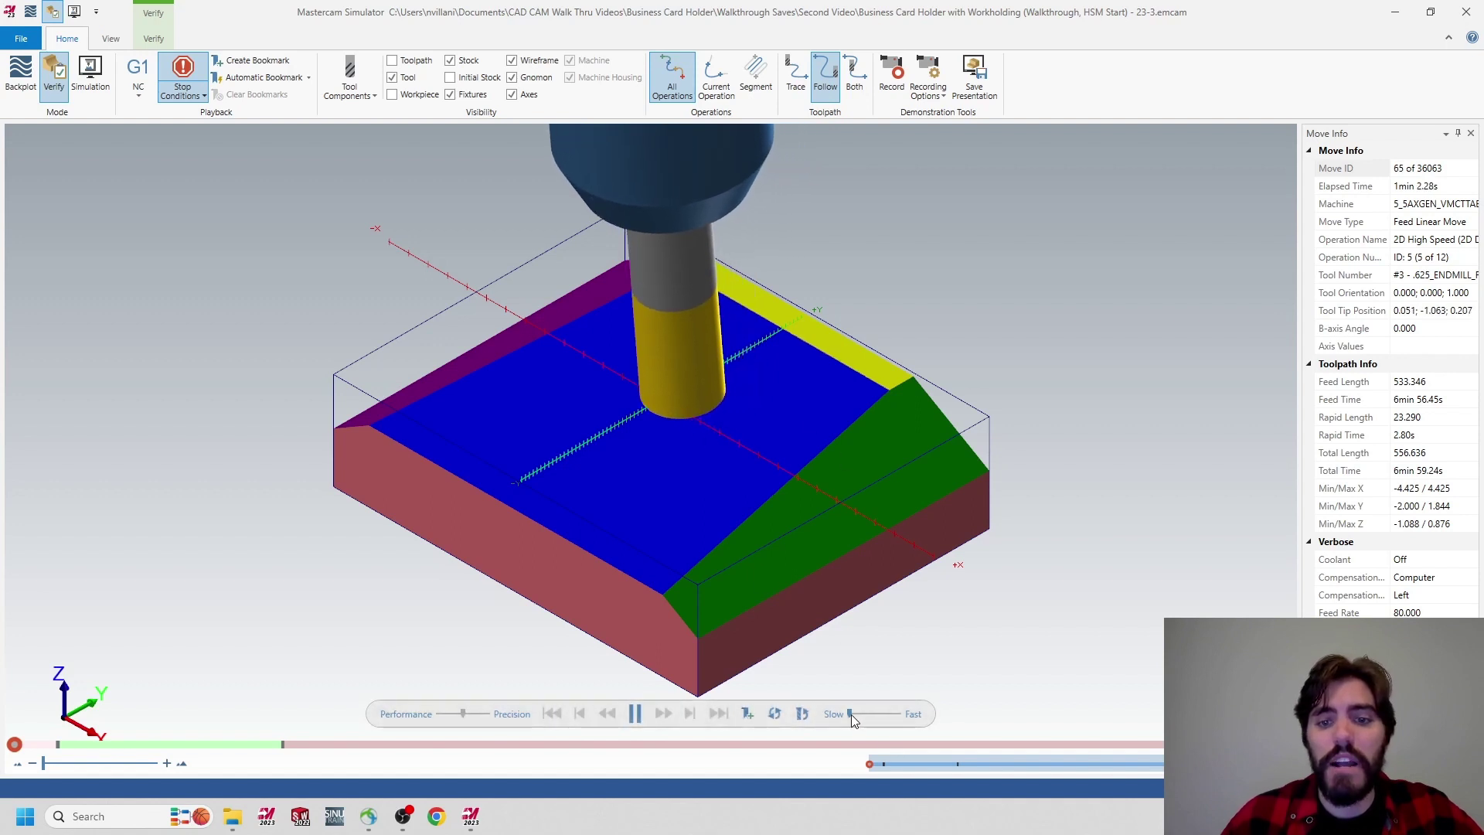
mouse_move(850, 714)
mouse_down()
mouse_move(865, 713)
mouse_move(850, 712)
mouse_up()
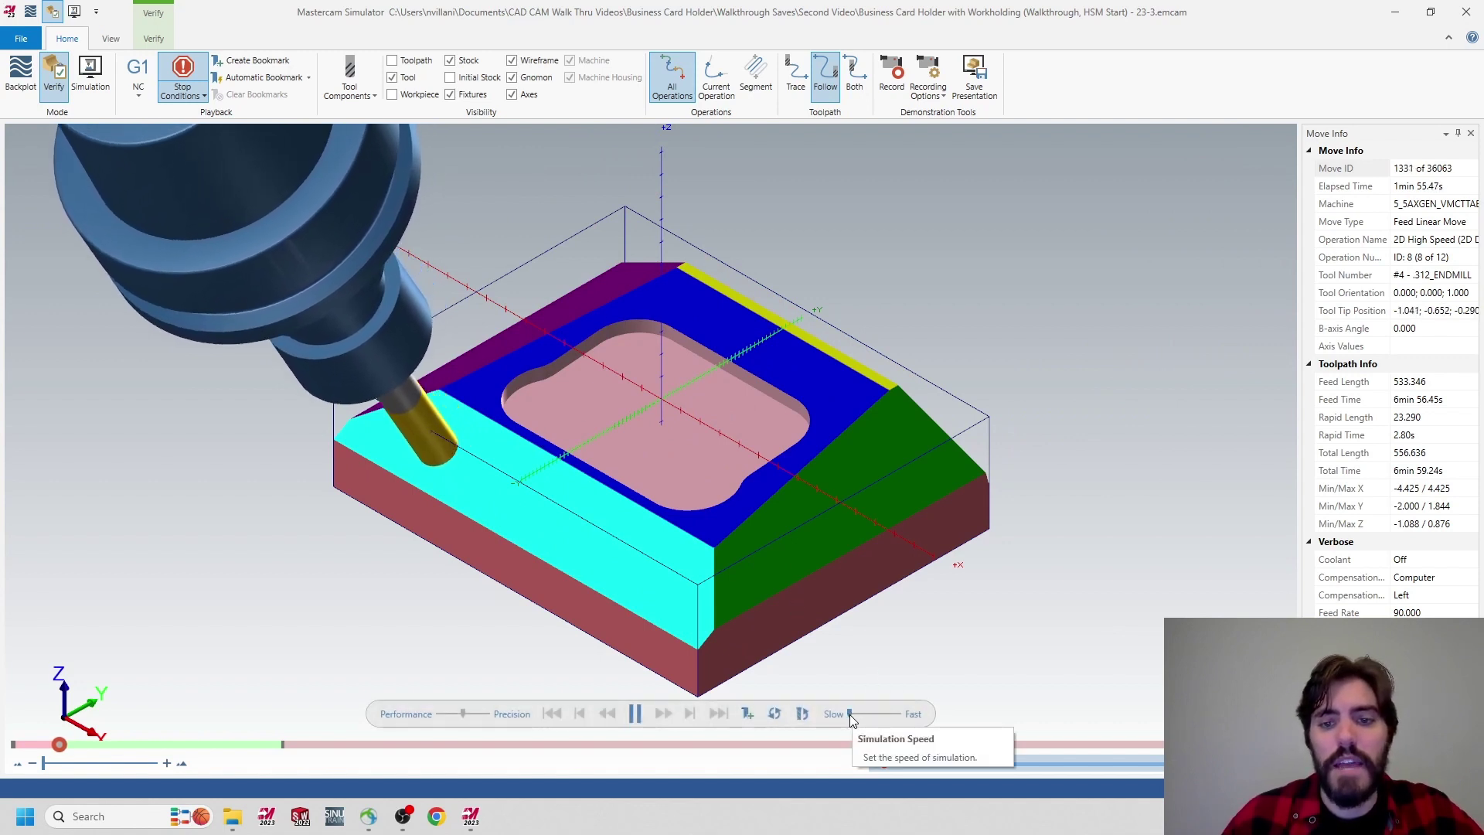
drag(852, 715, 884, 714)
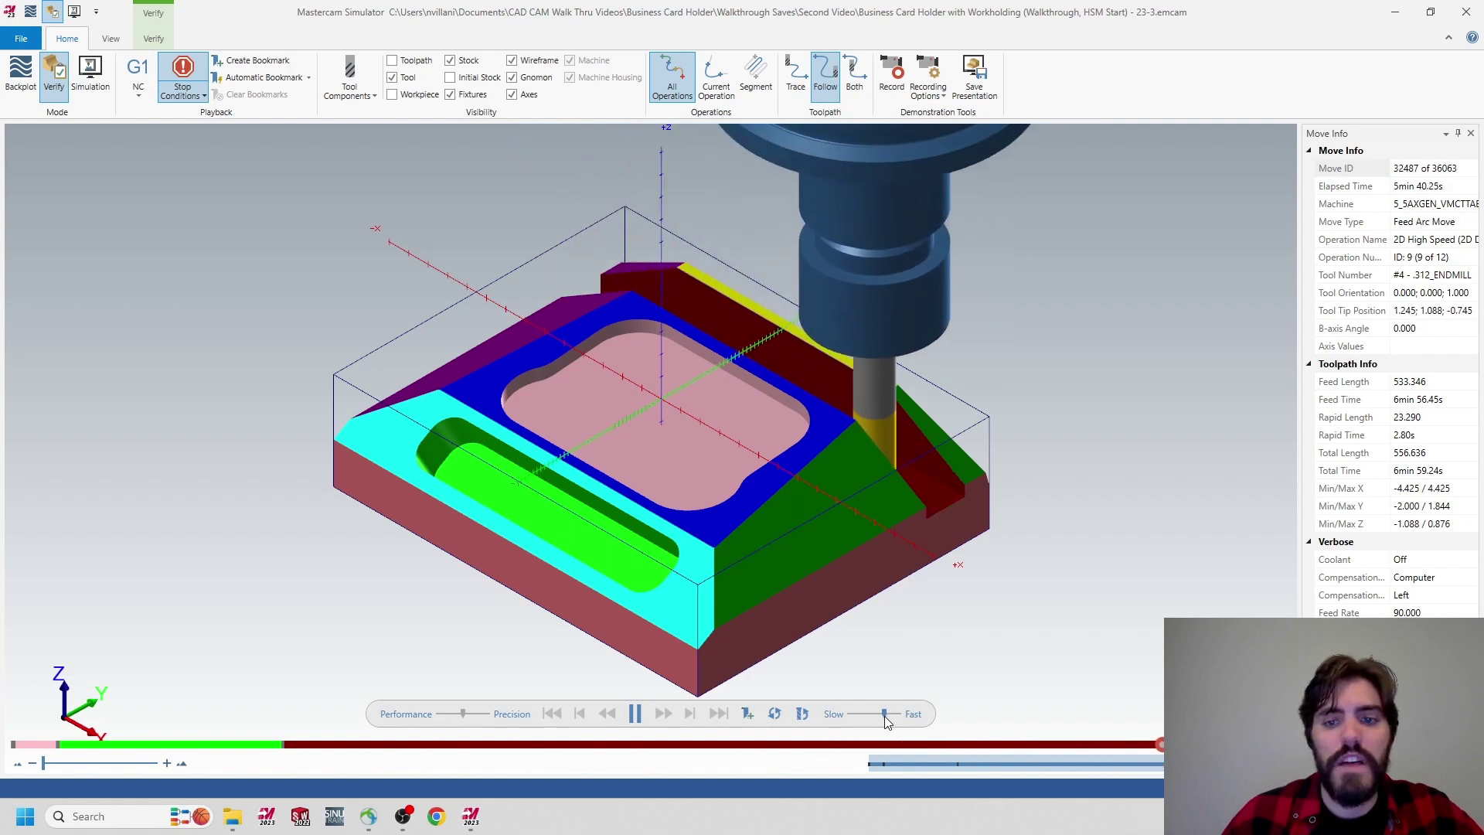
drag(884, 716, 860, 718)
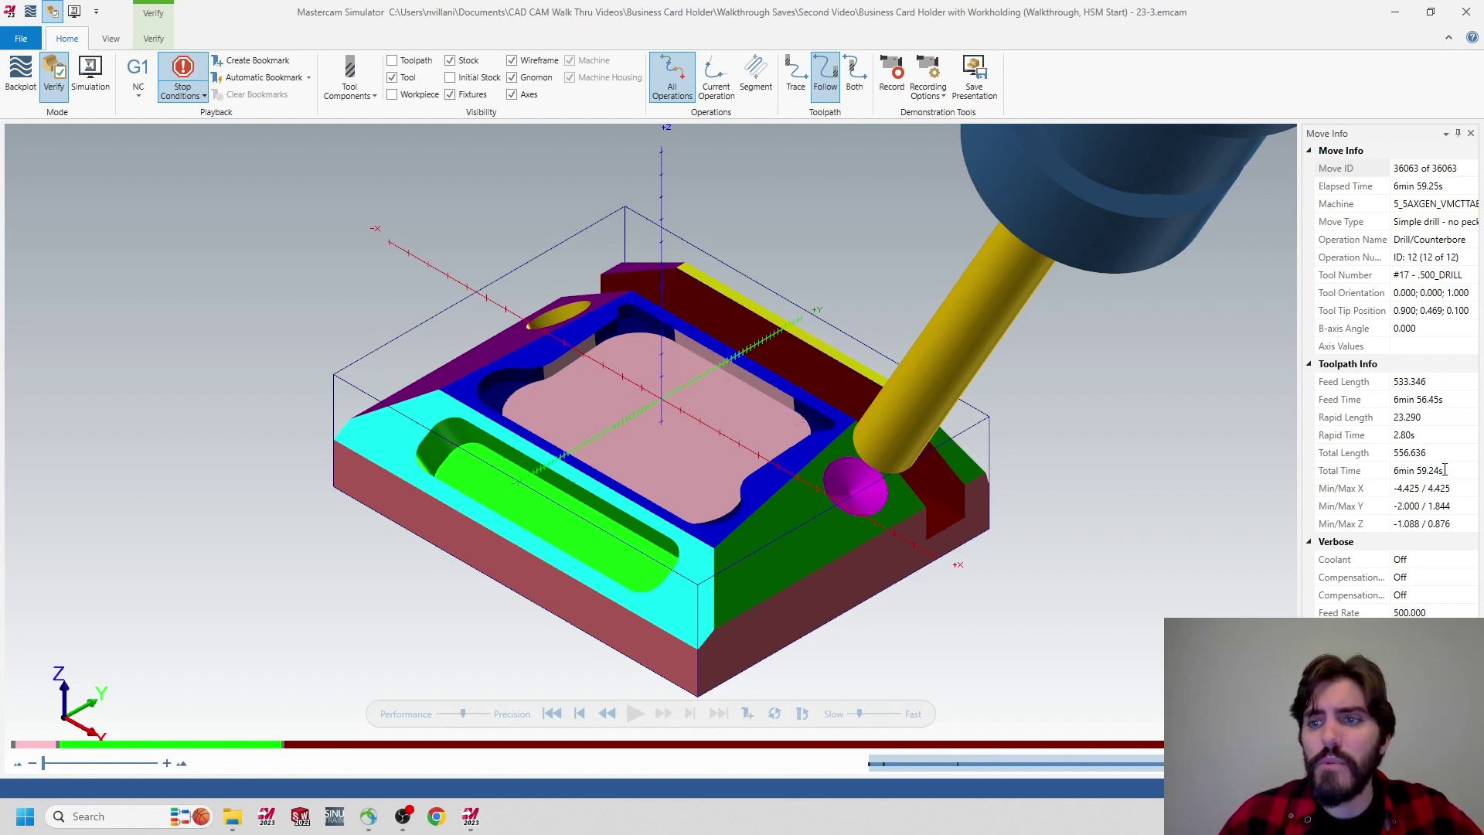
Check the total cycle time of the reordered program in the simulator's toolpath information.
drag(1444, 469, 1378, 479)
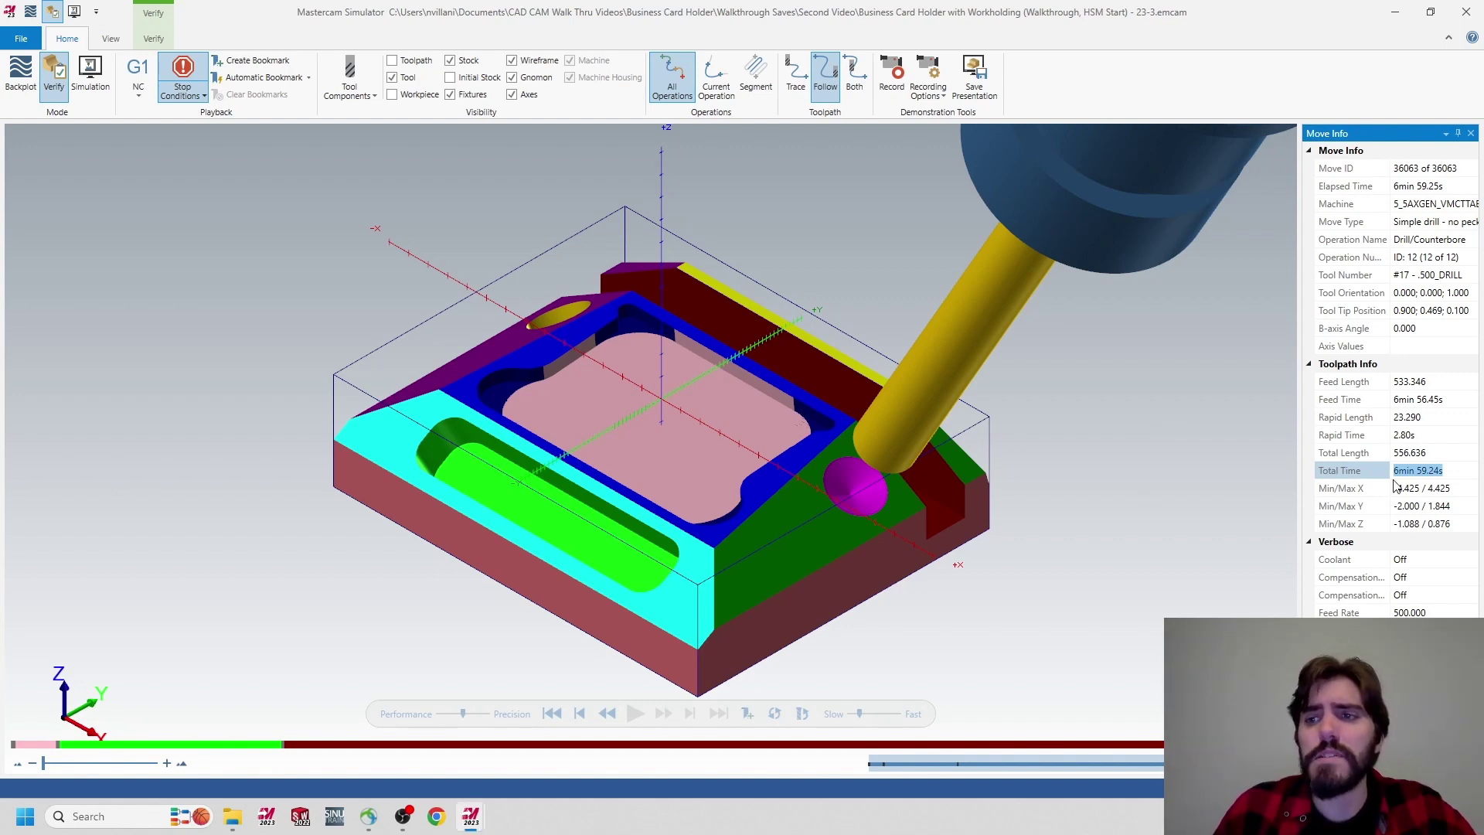
click(1458, 472)
double_click(1407, 474)
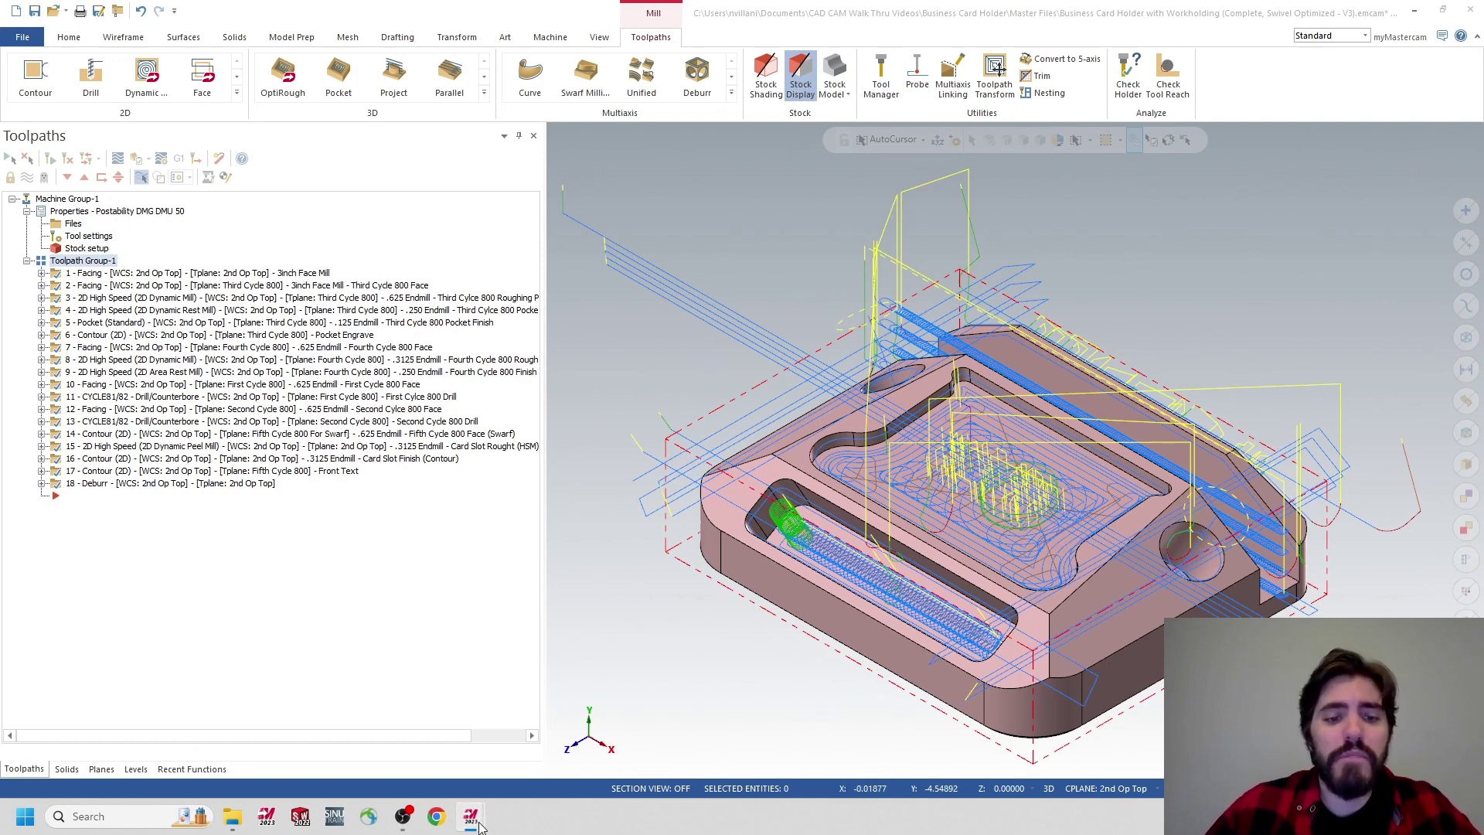
Compare the operation order in the Tool Optimized - V3 file with the Swivel Optimized - V3 file, ending on the Swivel Optimized file.
mouse_move(472, 817)
click(622, 757)
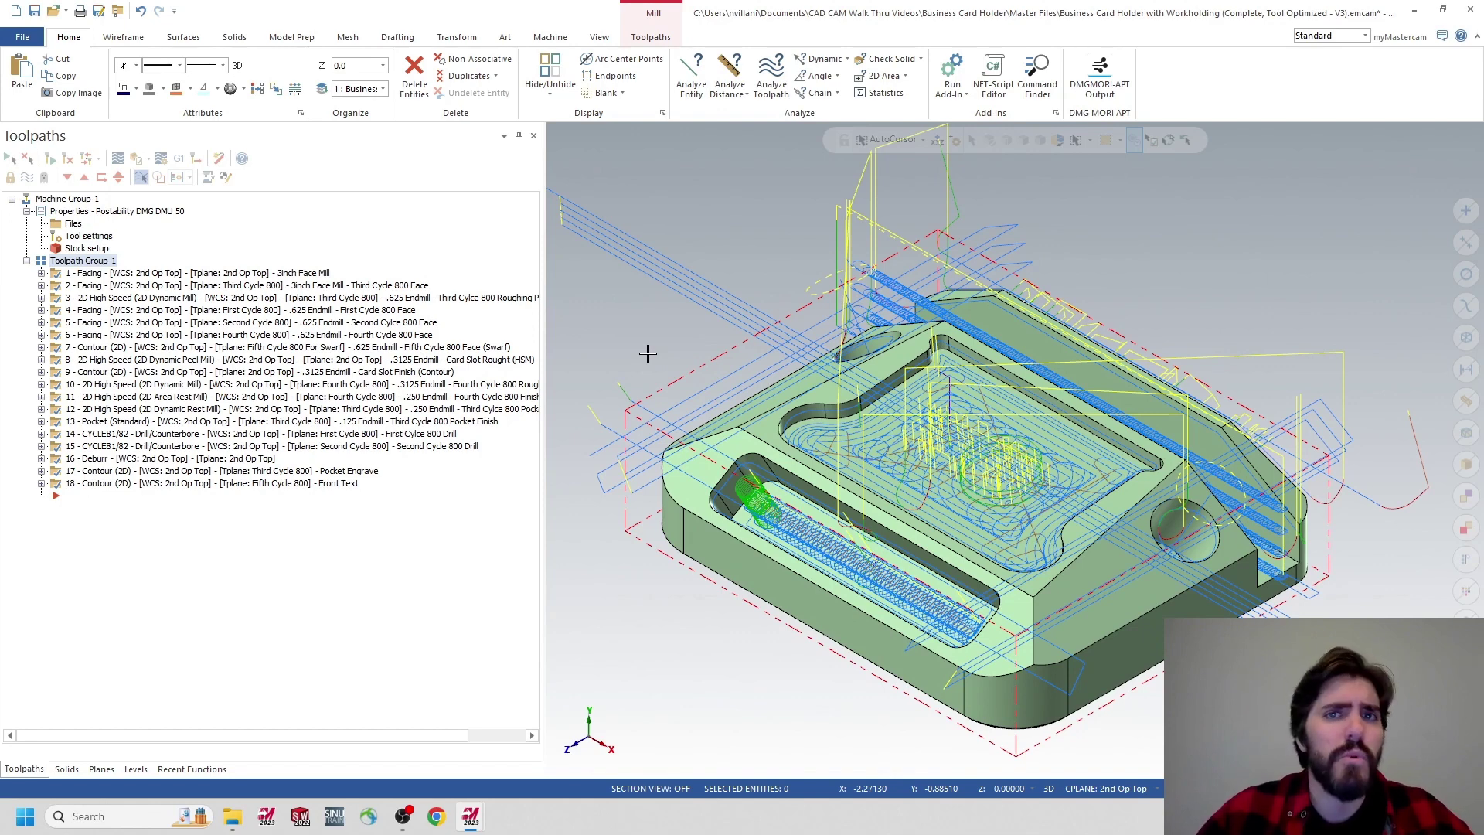
mouse_move(473, 819)
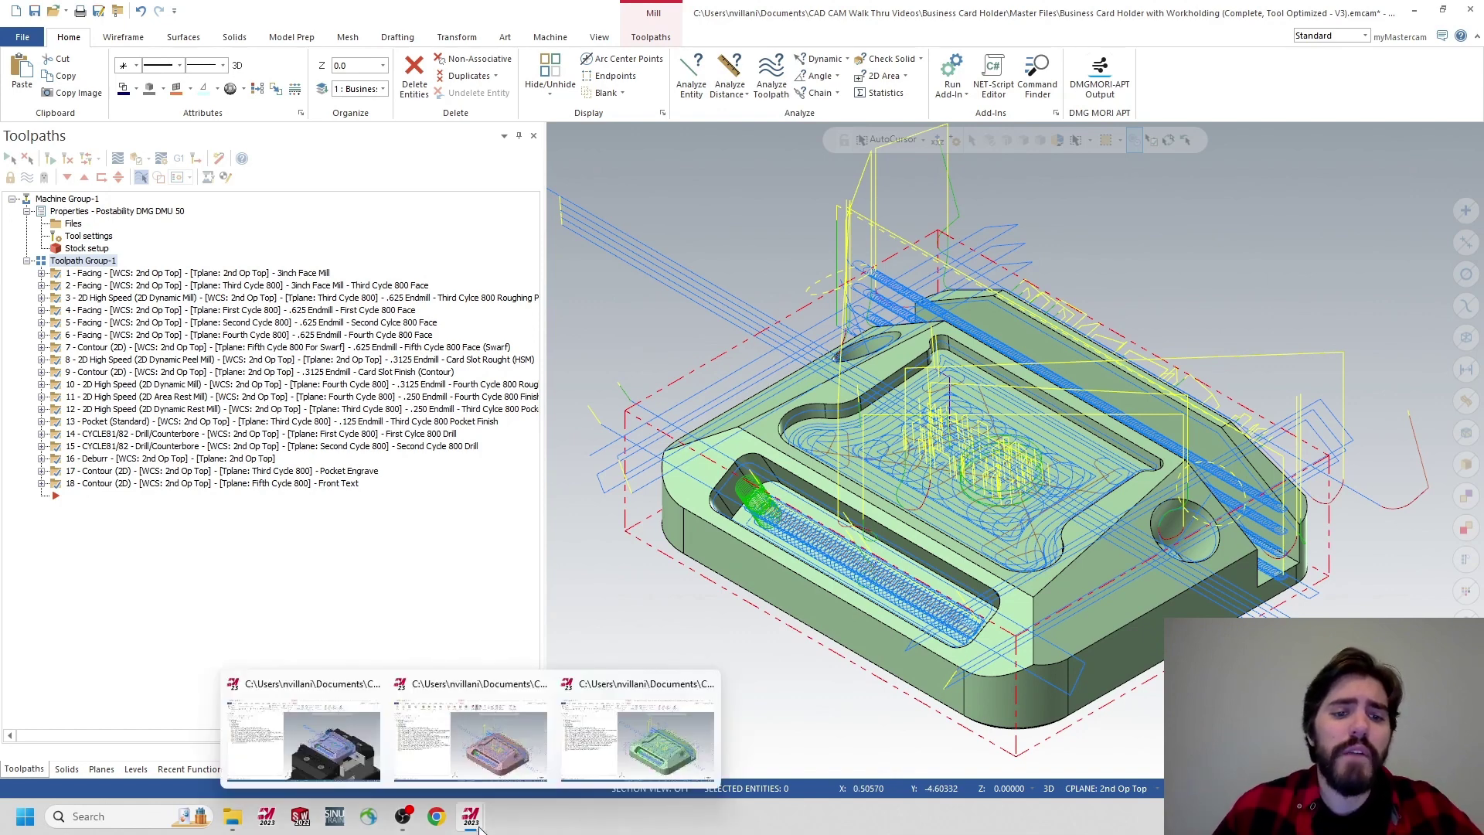
click(489, 773)
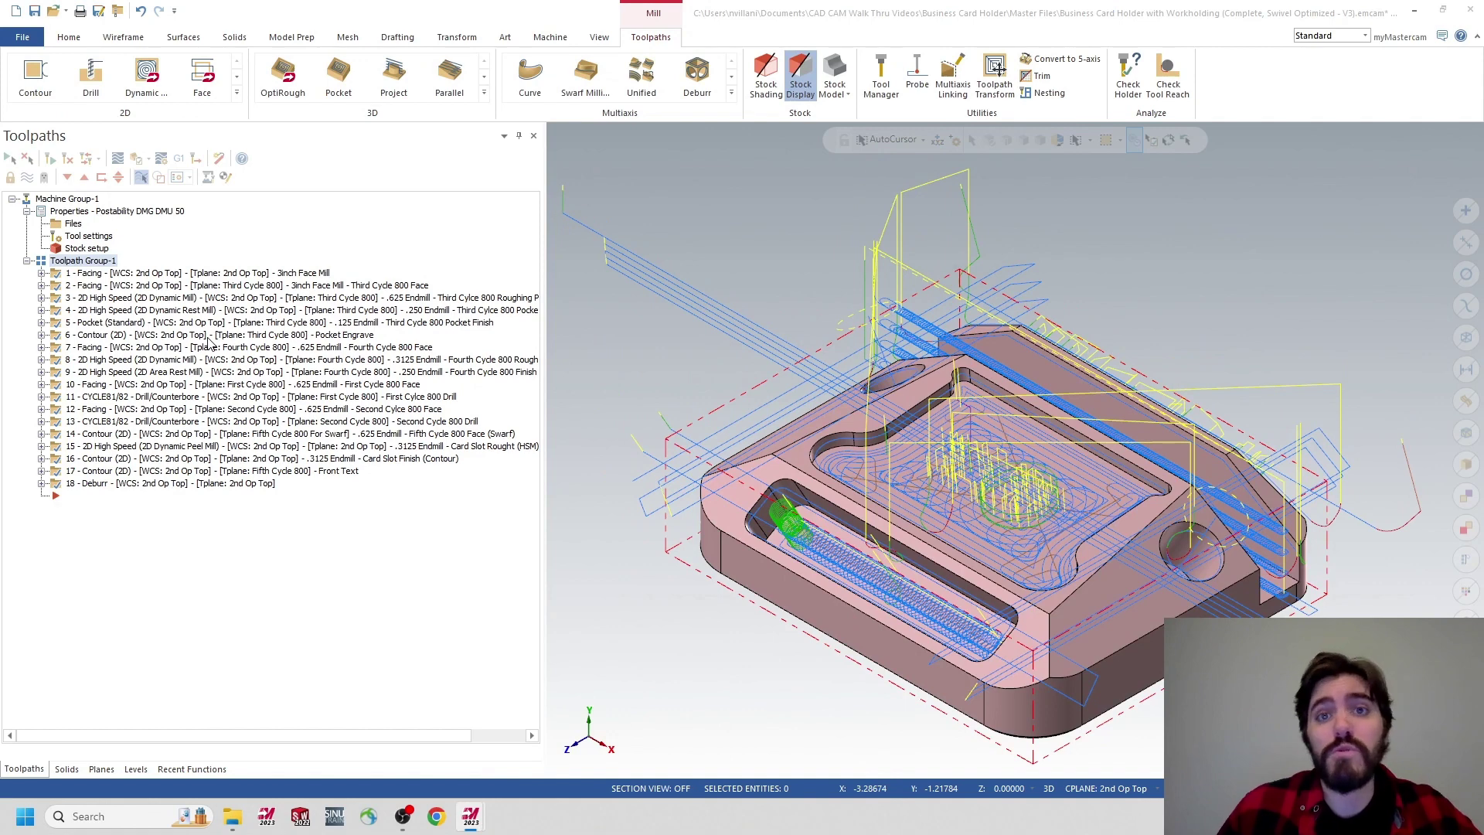
Review the toolpaths of the Third Cycle 800 pocket roughing, rest milling, finishing and engraving, plus the Fourth Cycle 800 face and rough pocket.
click(259, 299)
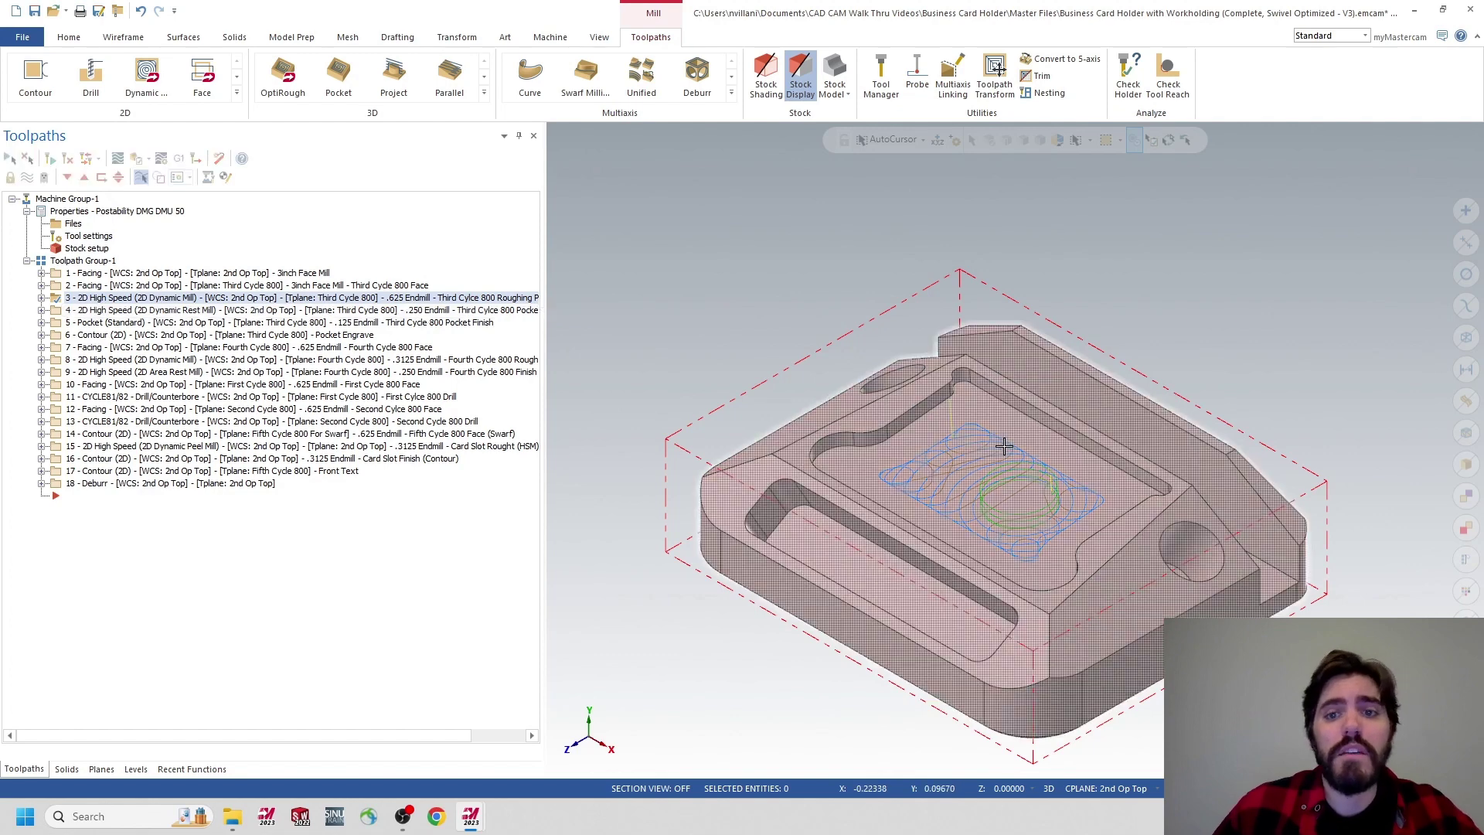
click(417, 312)
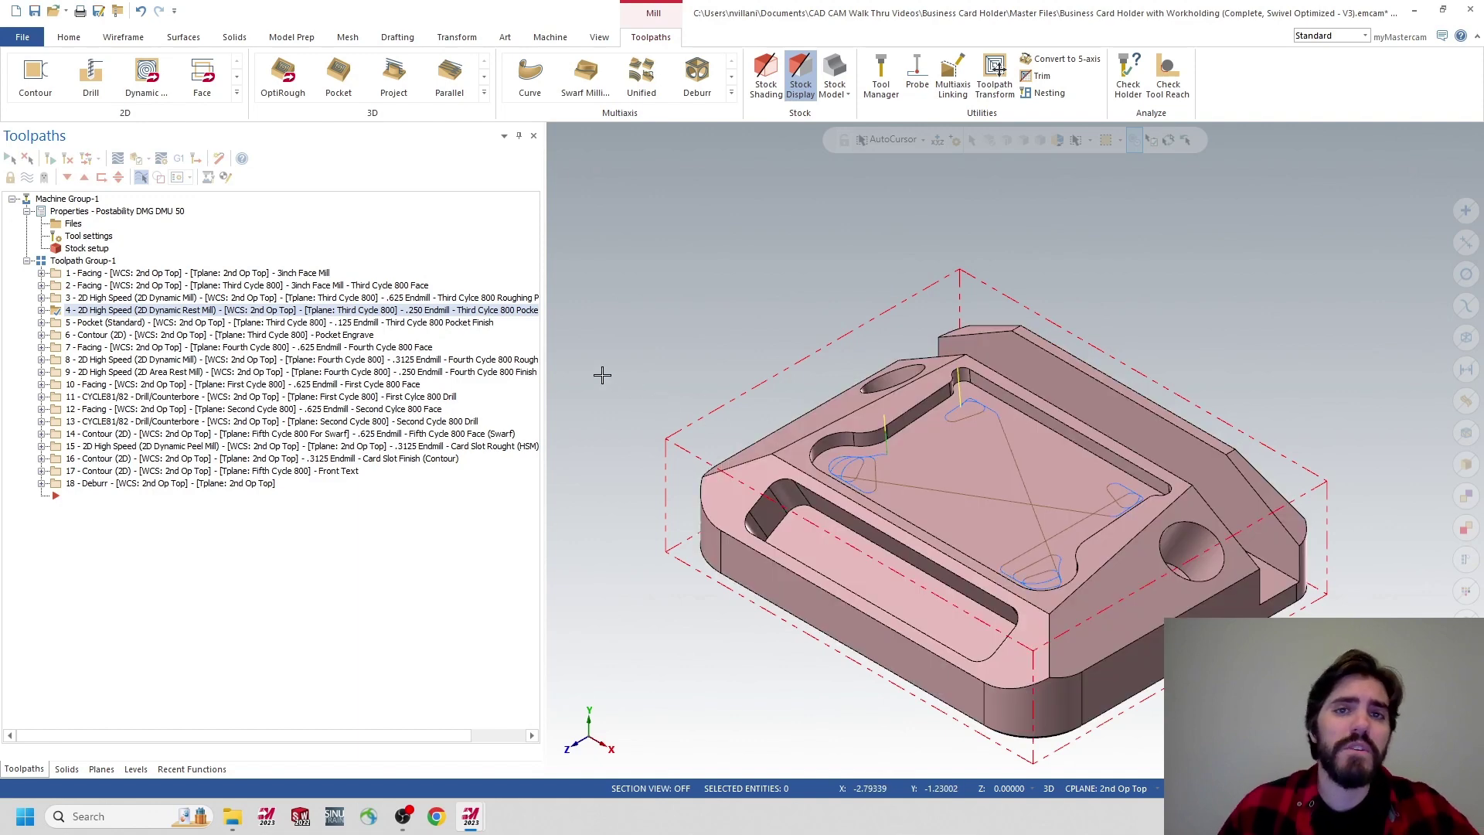
click(468, 323)
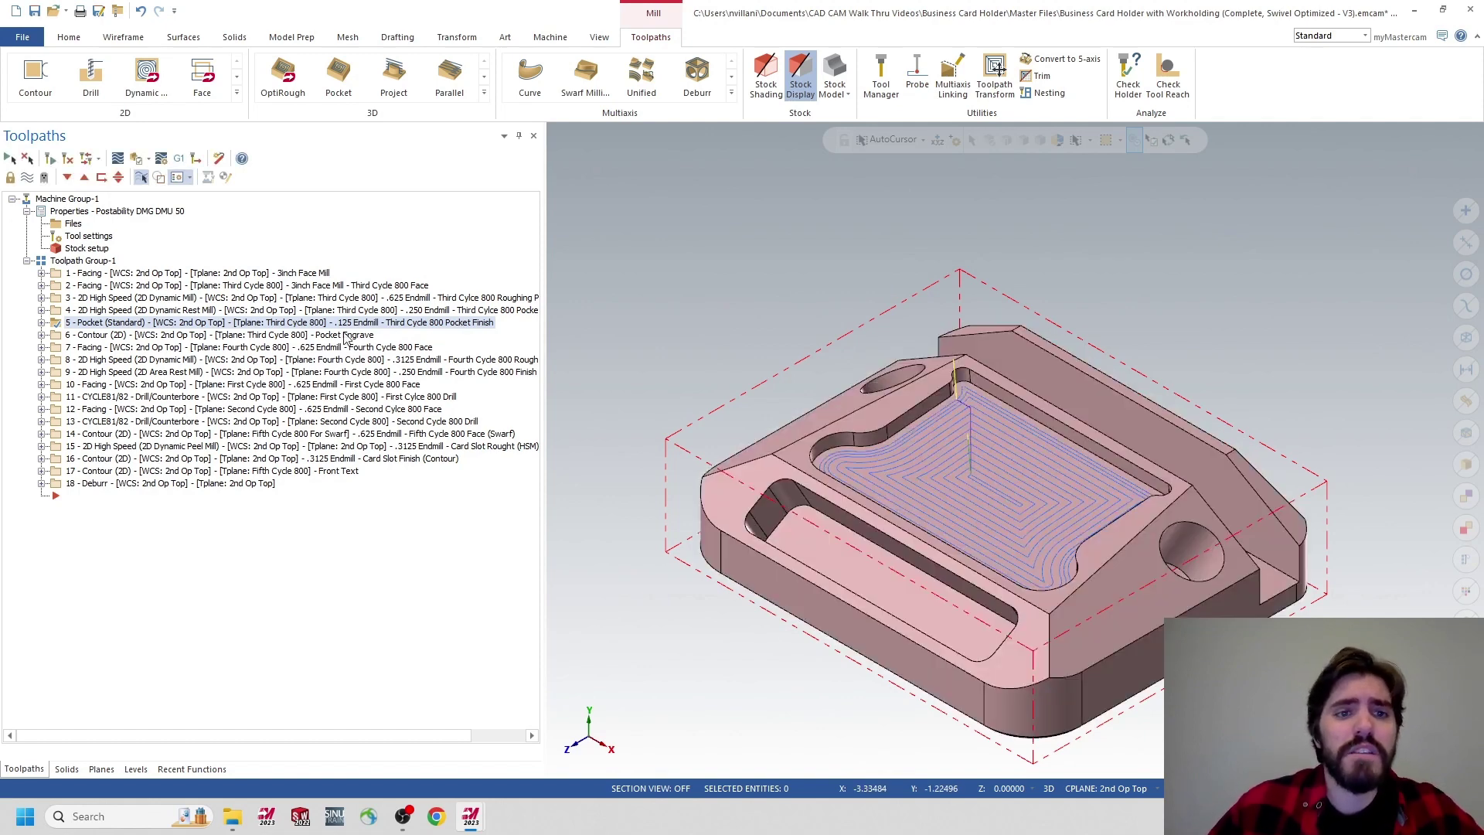
key(Down)
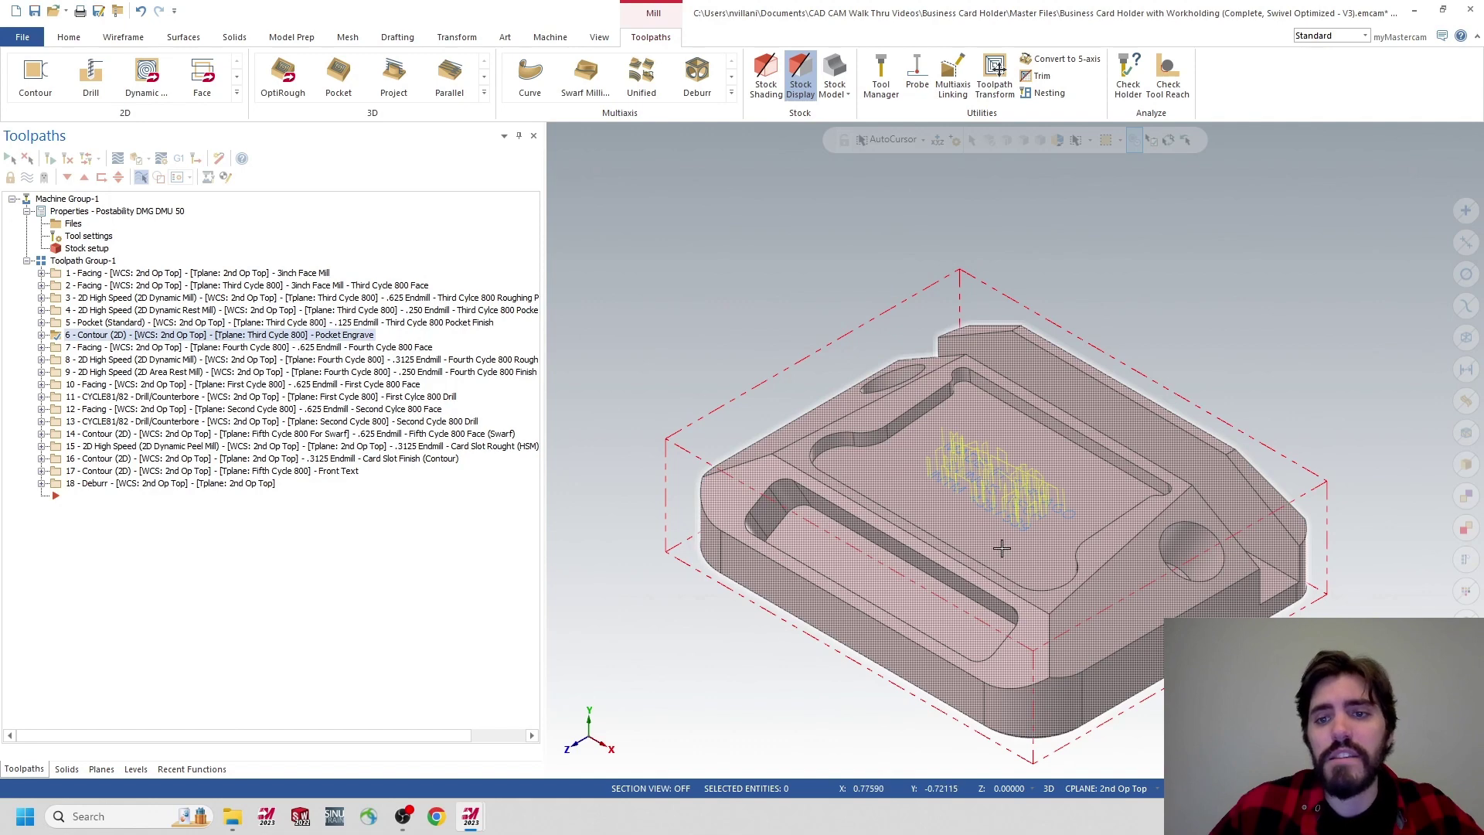
click(371, 347)
click(397, 361)
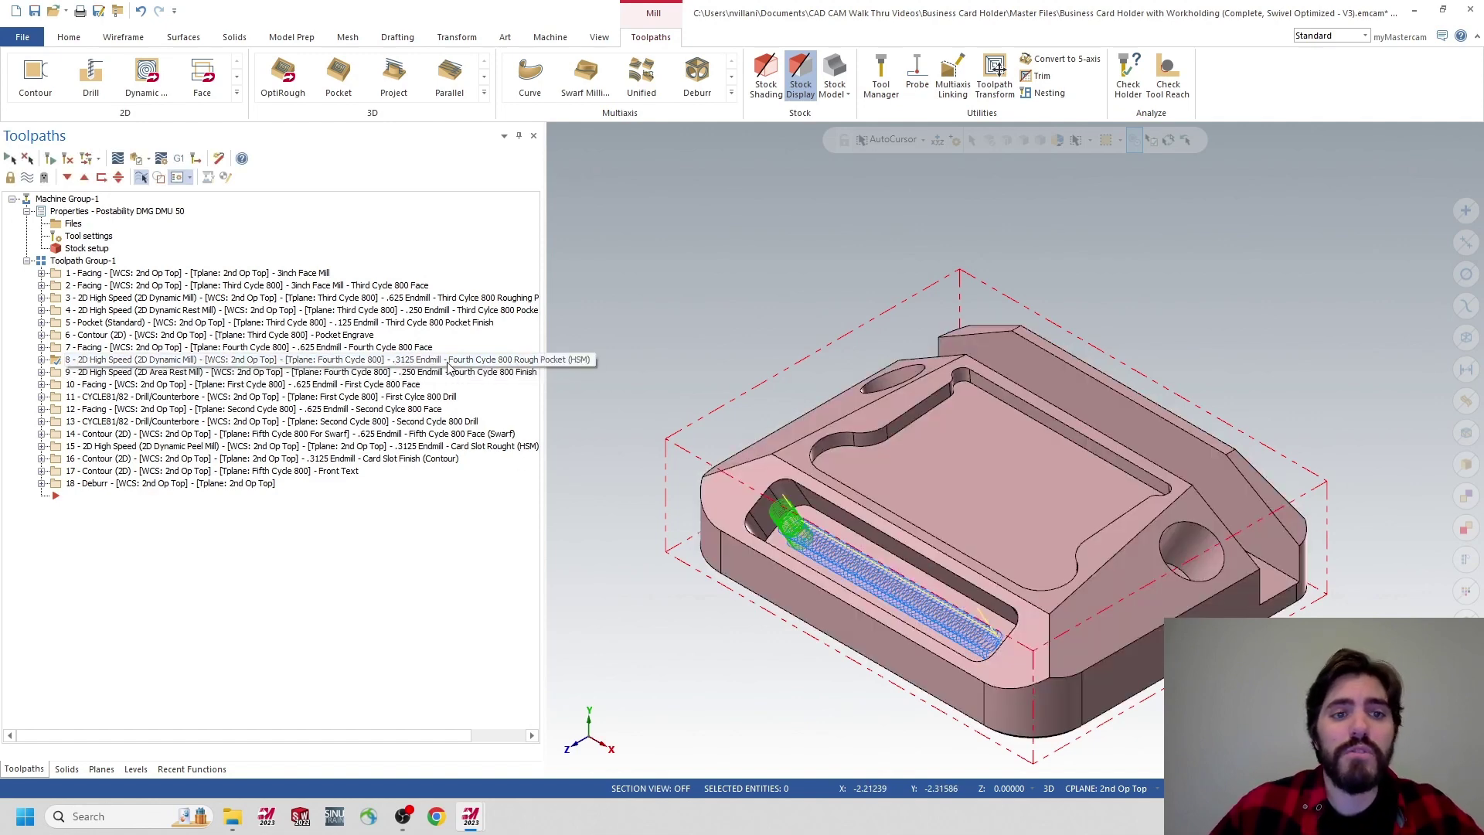
Review the toolpaths of the Fourth Cycle 800 finish and the First and Second Cycle 800 facing and drilling operations.
key(Down)
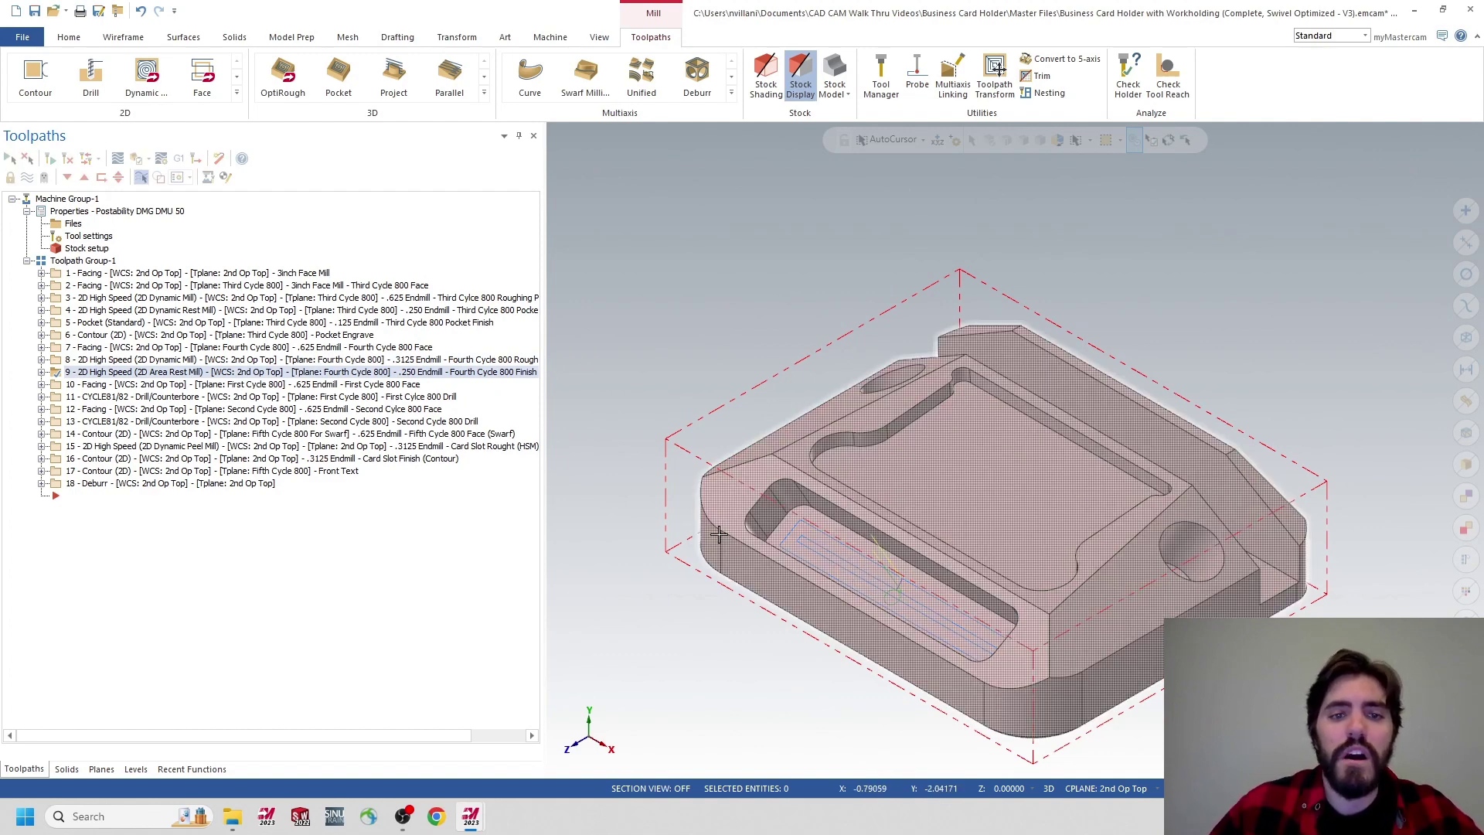
click(340, 387)
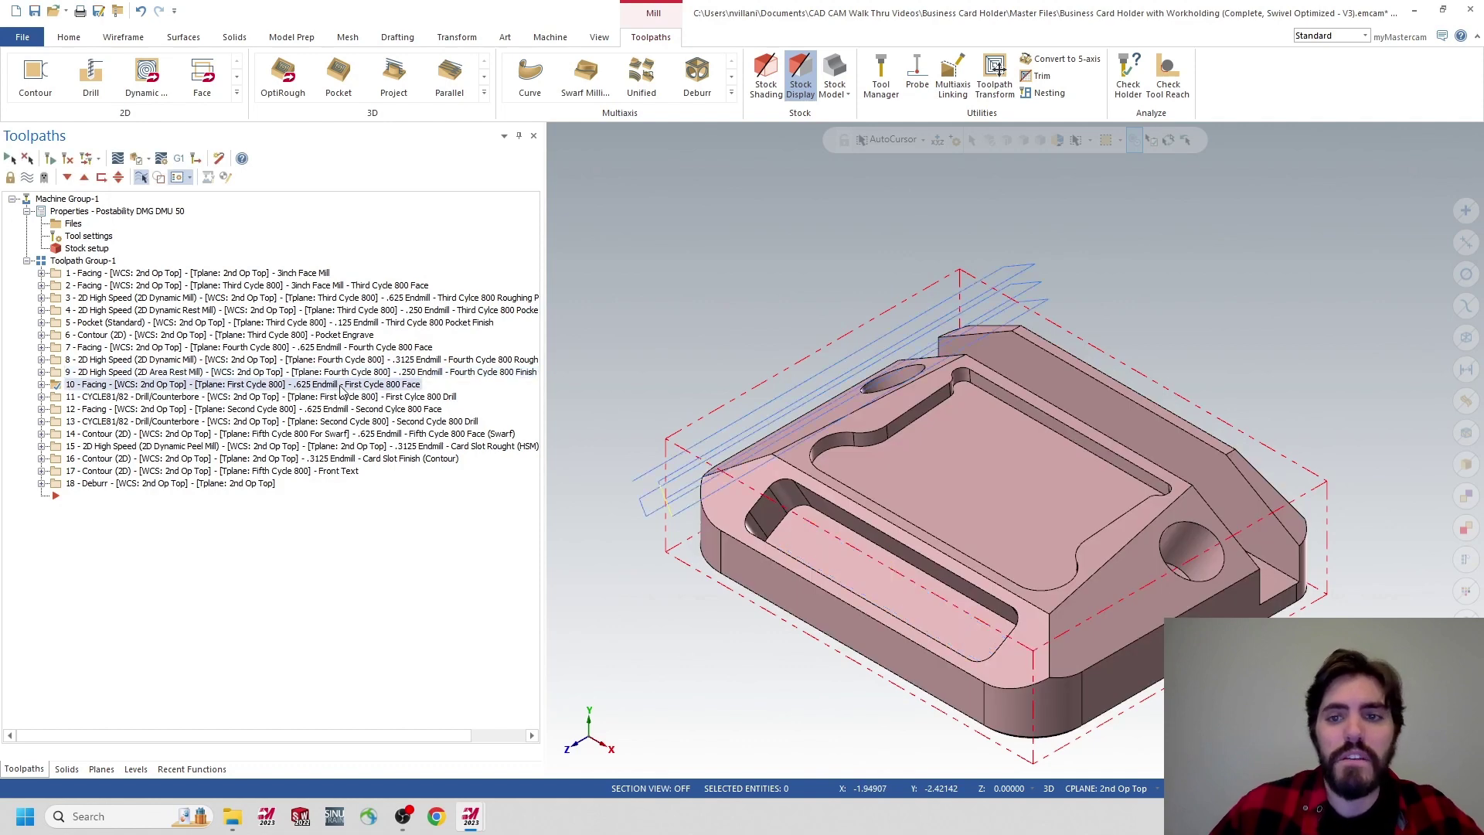
click(341, 397)
click(339, 407)
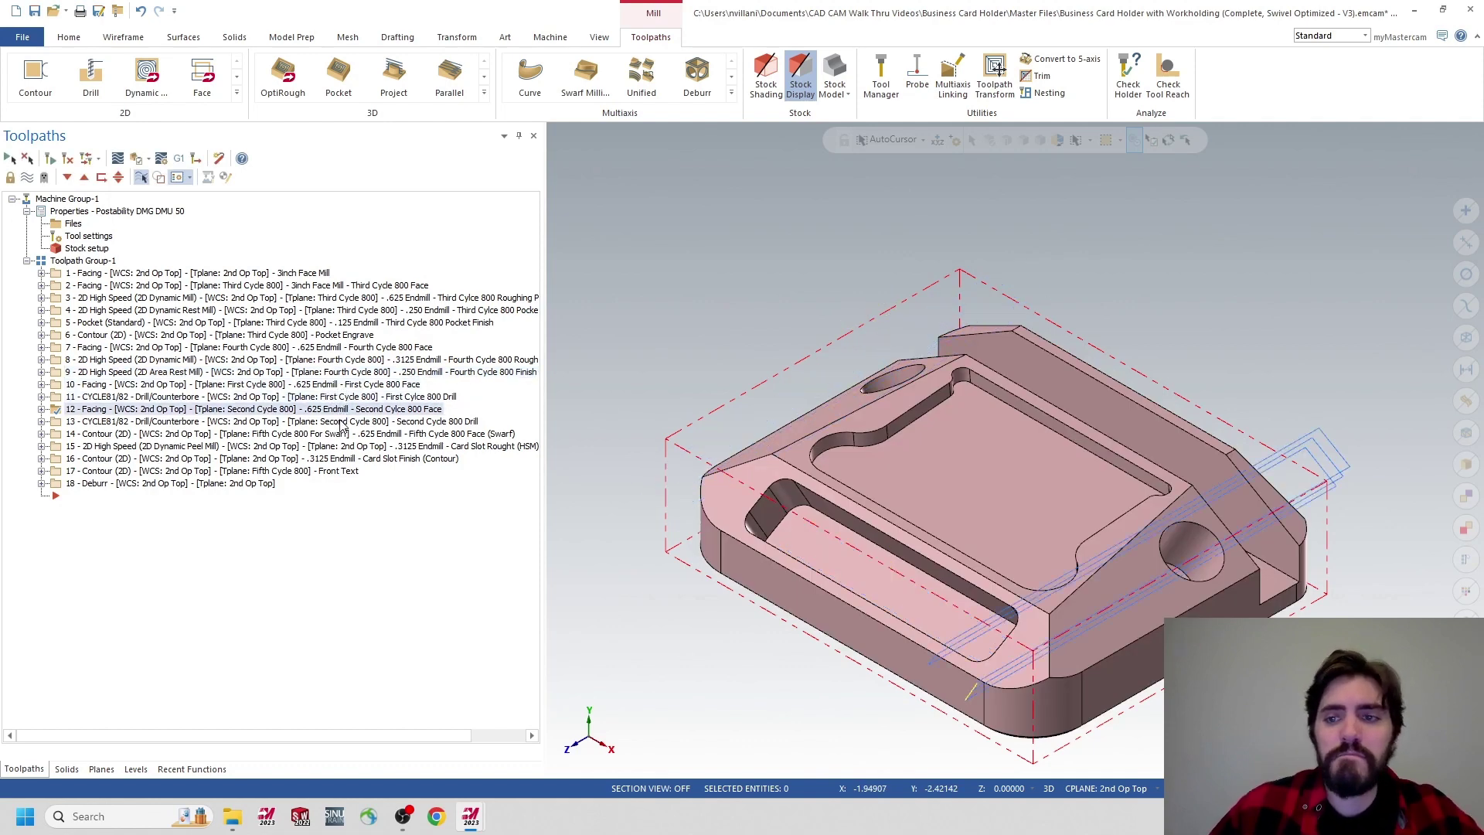
click(341, 422)
Backplot the Fifth Cycle 800 Face (Swarf) contour with the .625 endmill to examine its tool motion, and close the backplot.
click(341, 435)
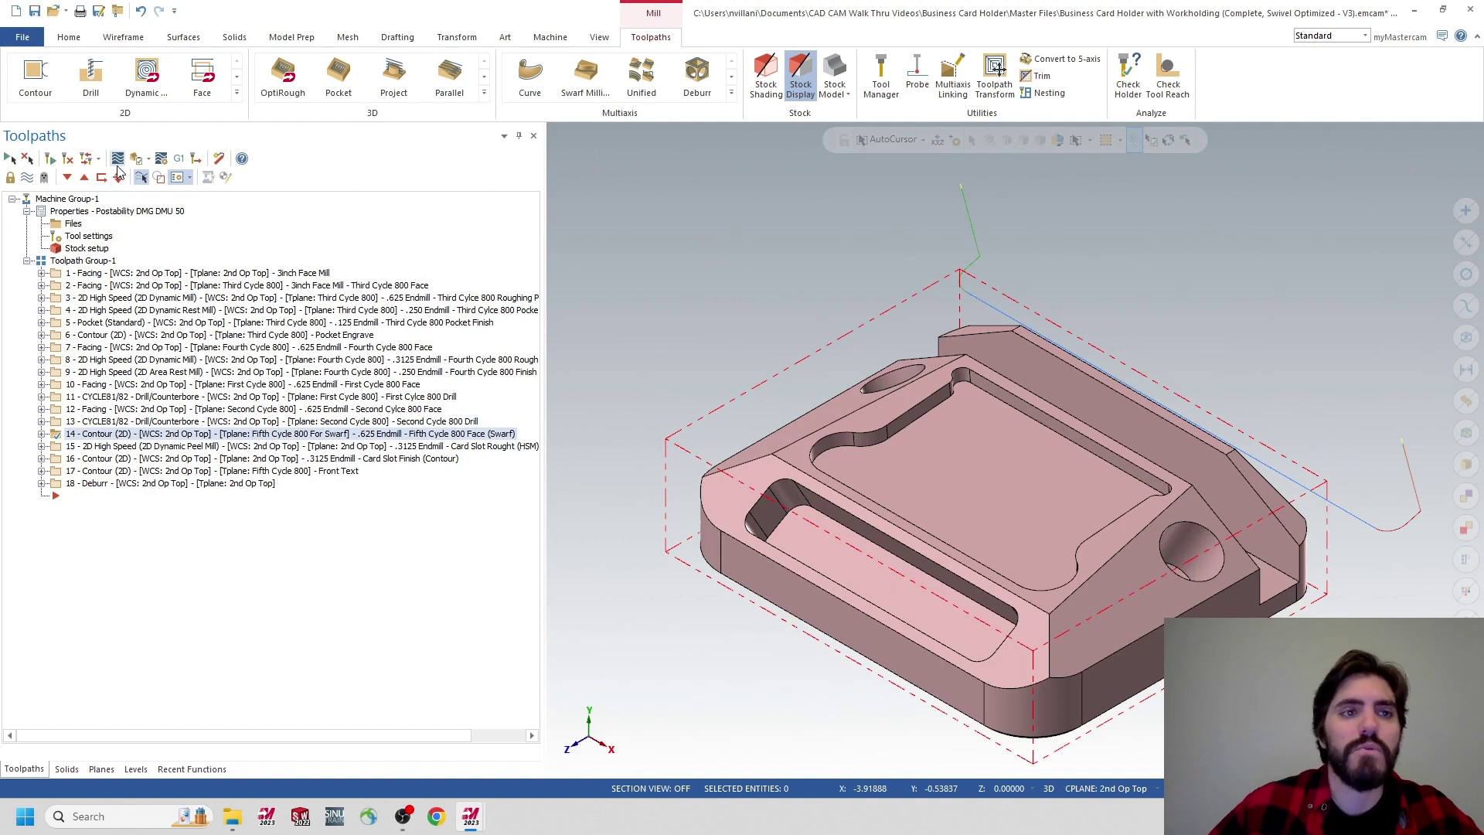
click(117, 160)
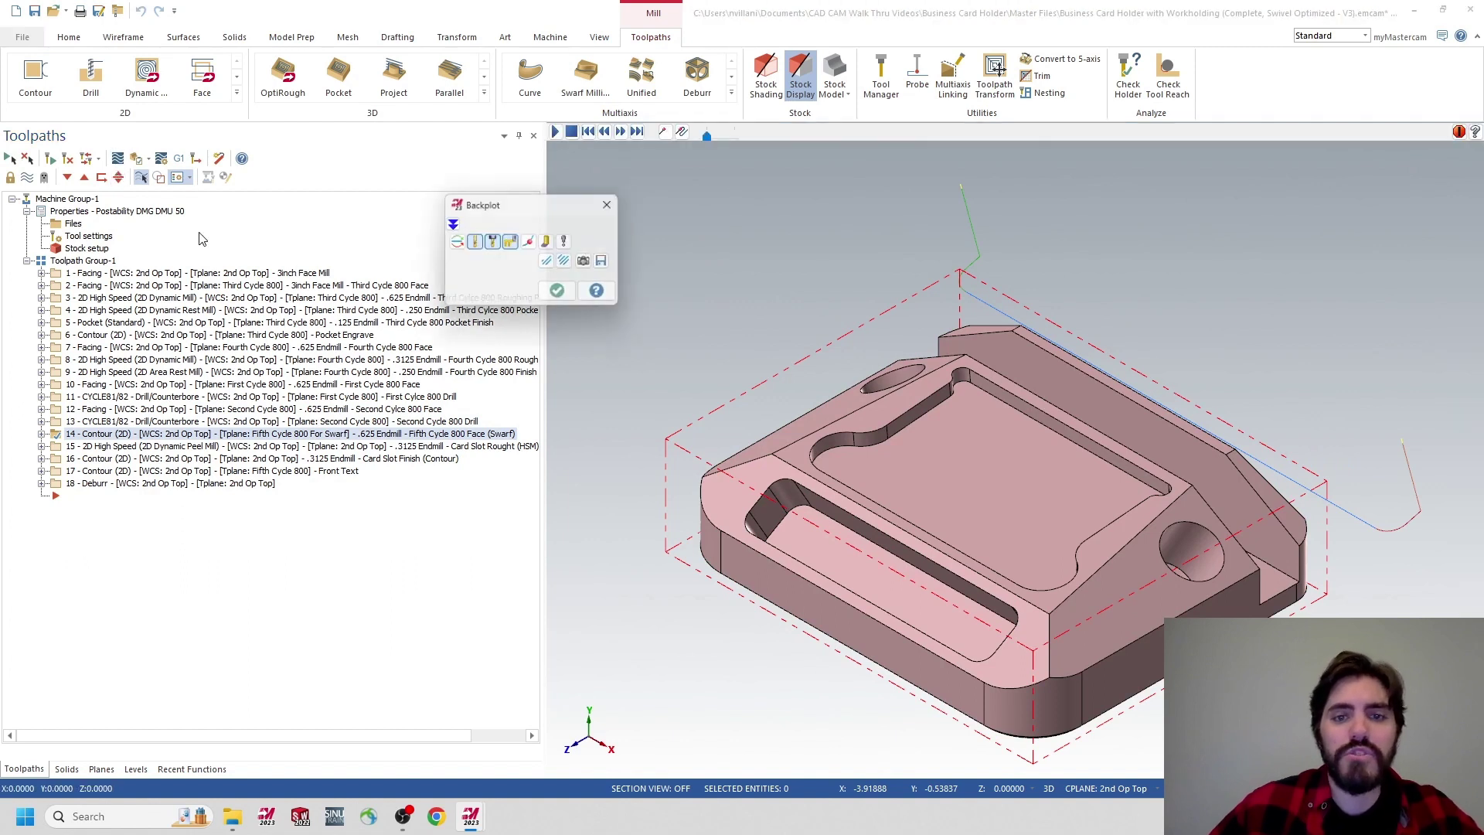
click(554, 131)
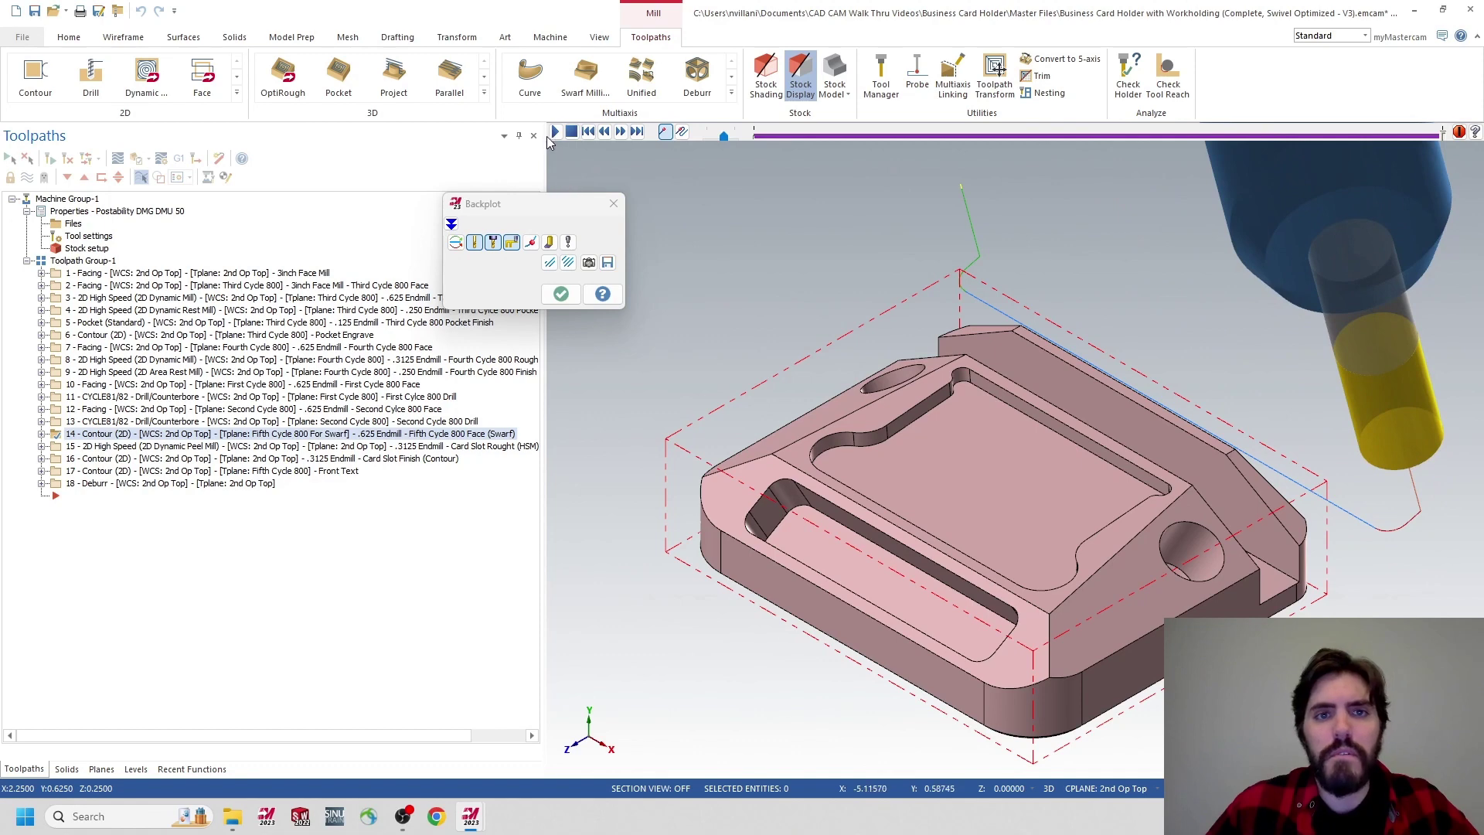
click(614, 204)
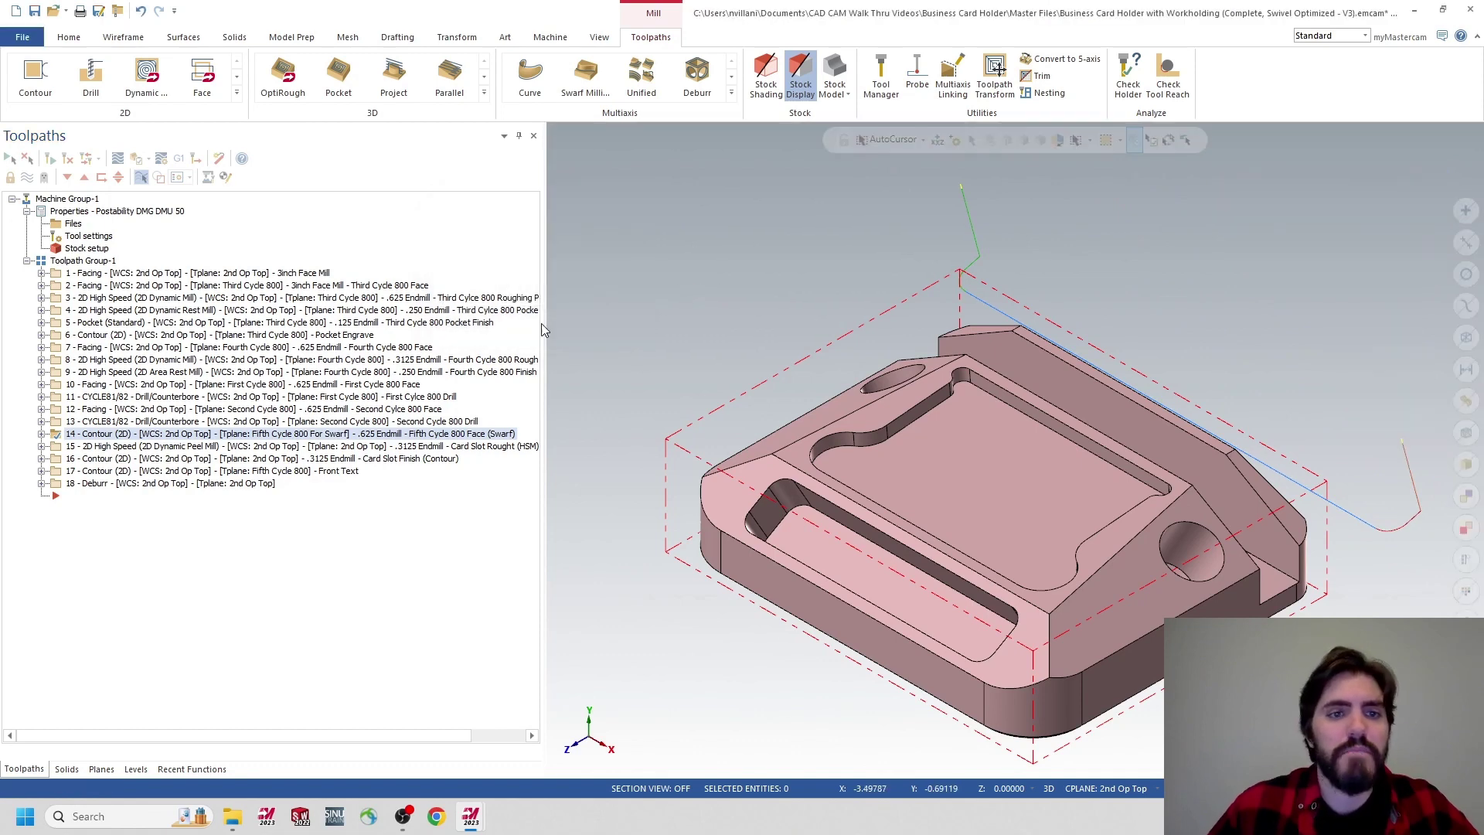
Review the toolpaths of the card slot roughing and finishing, the Front Text contour and the final deburr.
click(354, 447)
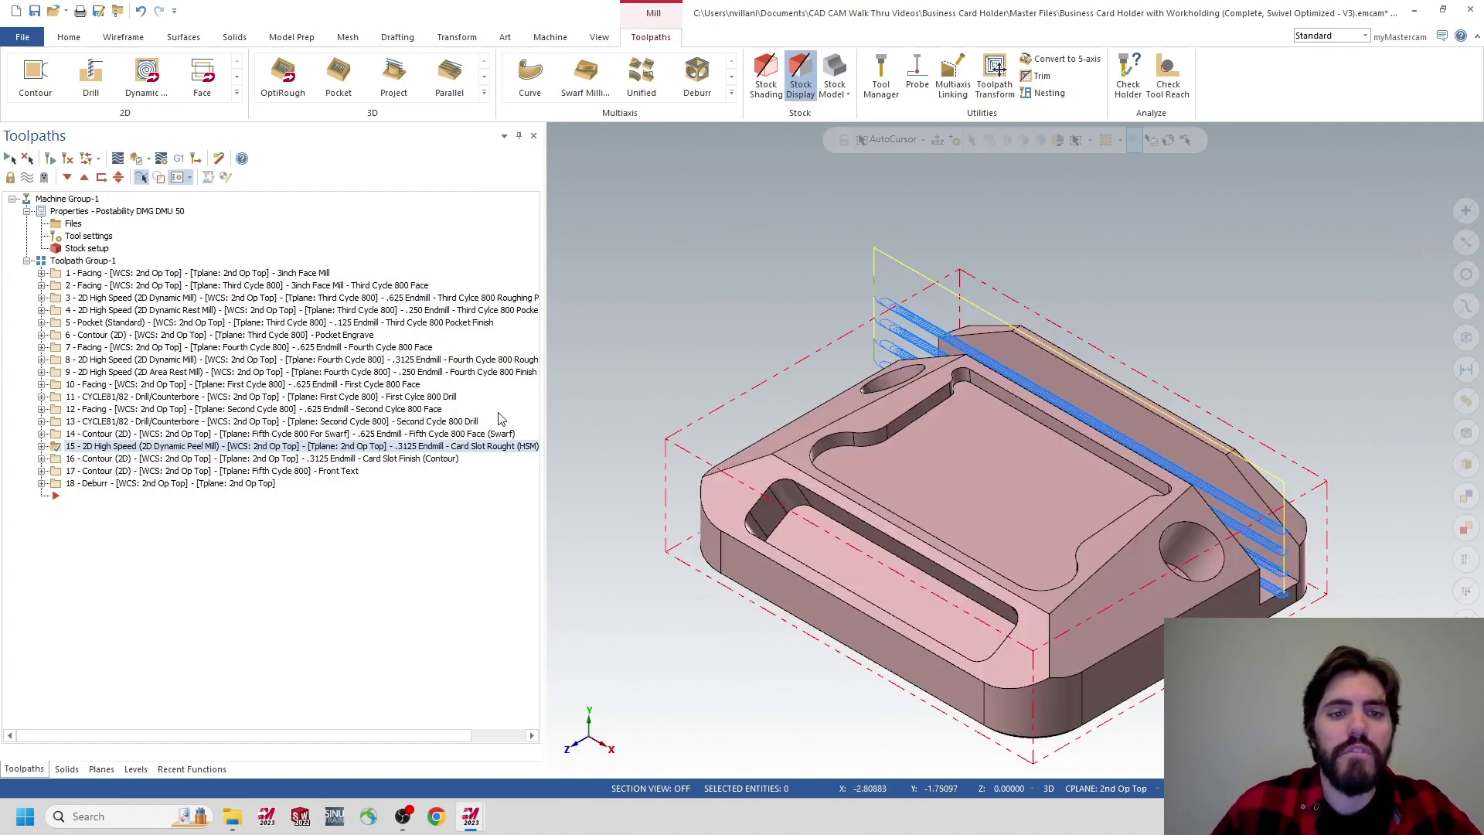
click(348, 460)
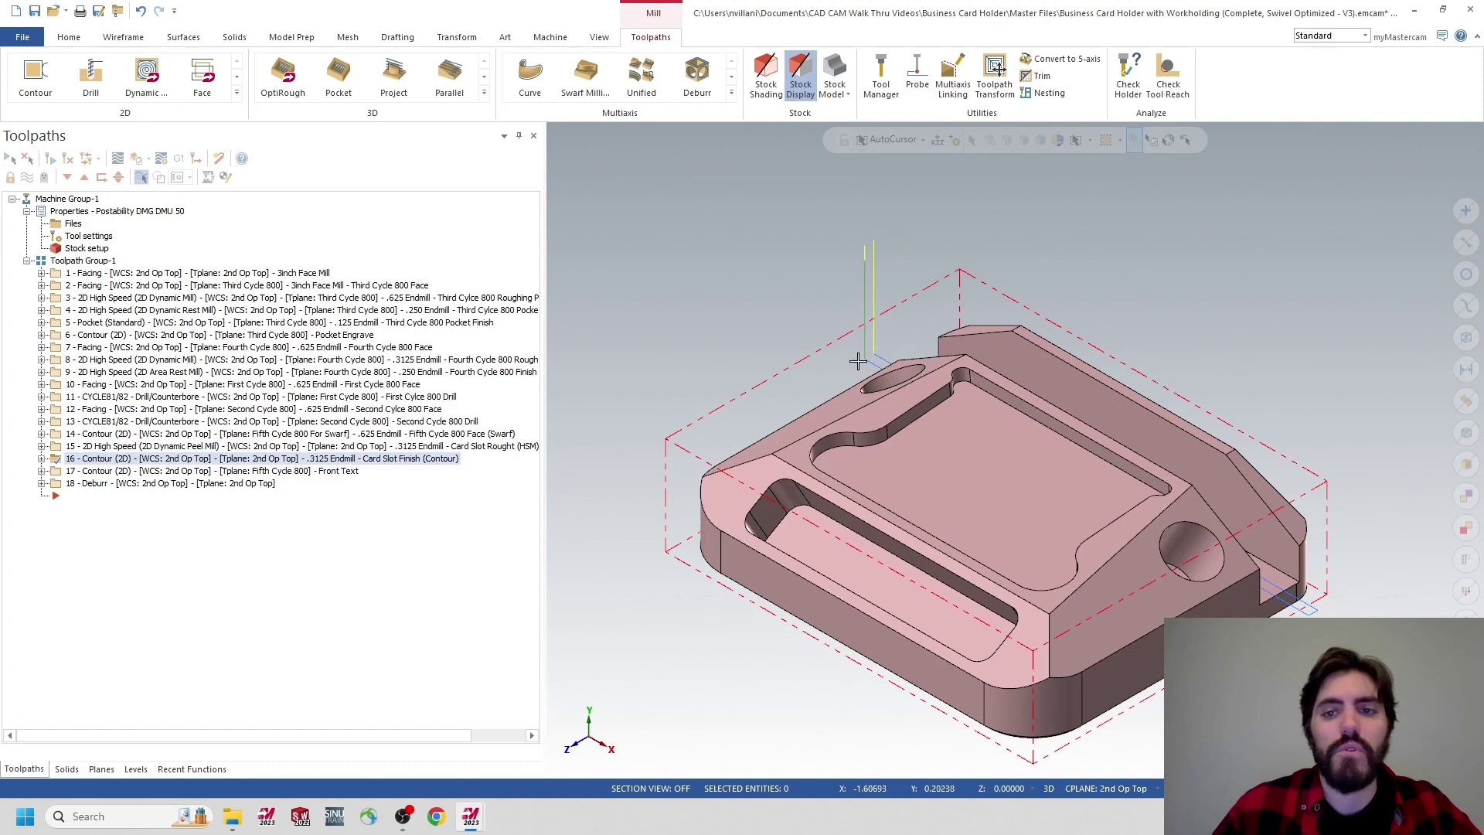
click(308, 471)
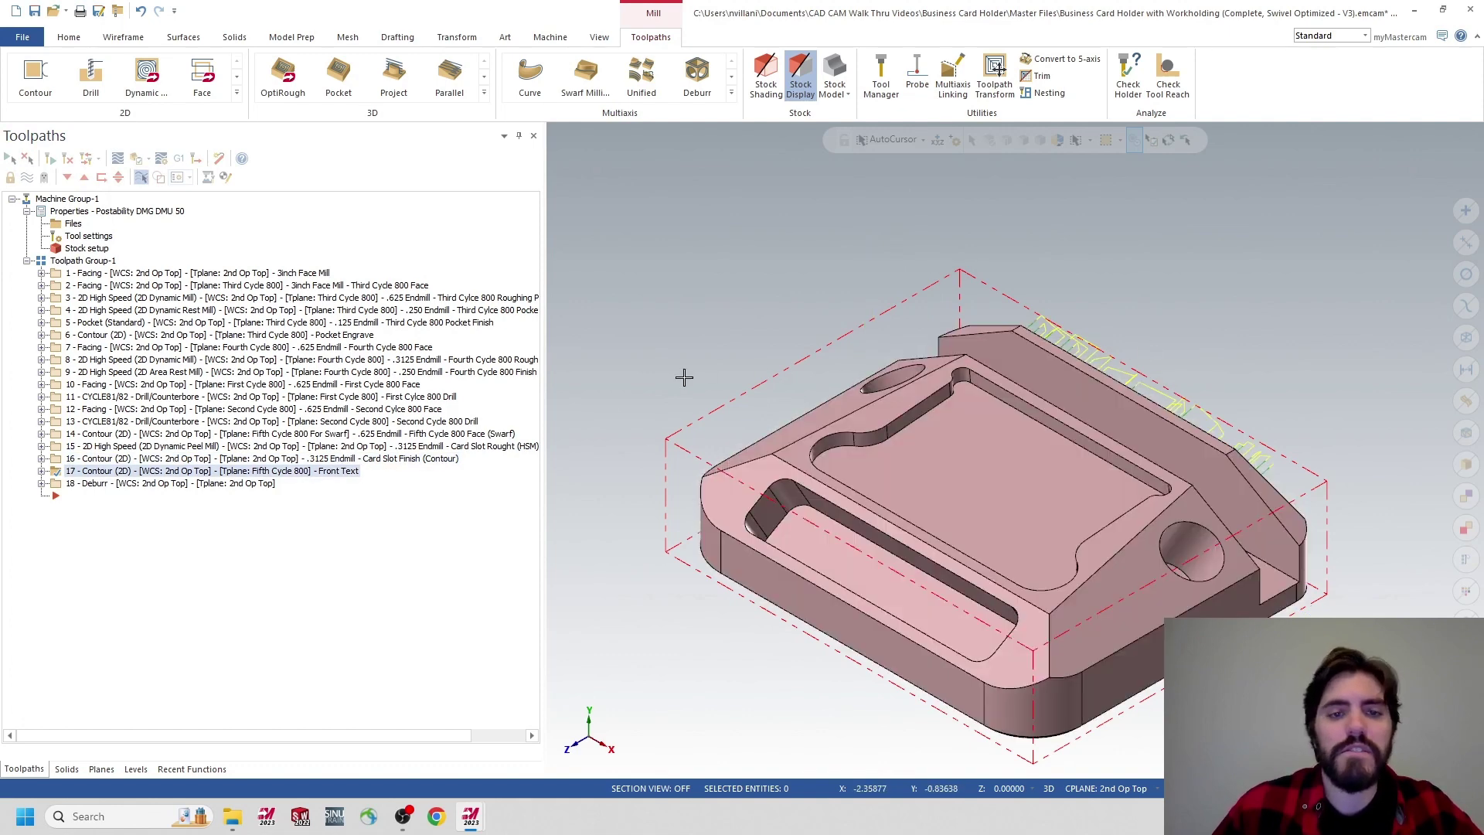
click(222, 483)
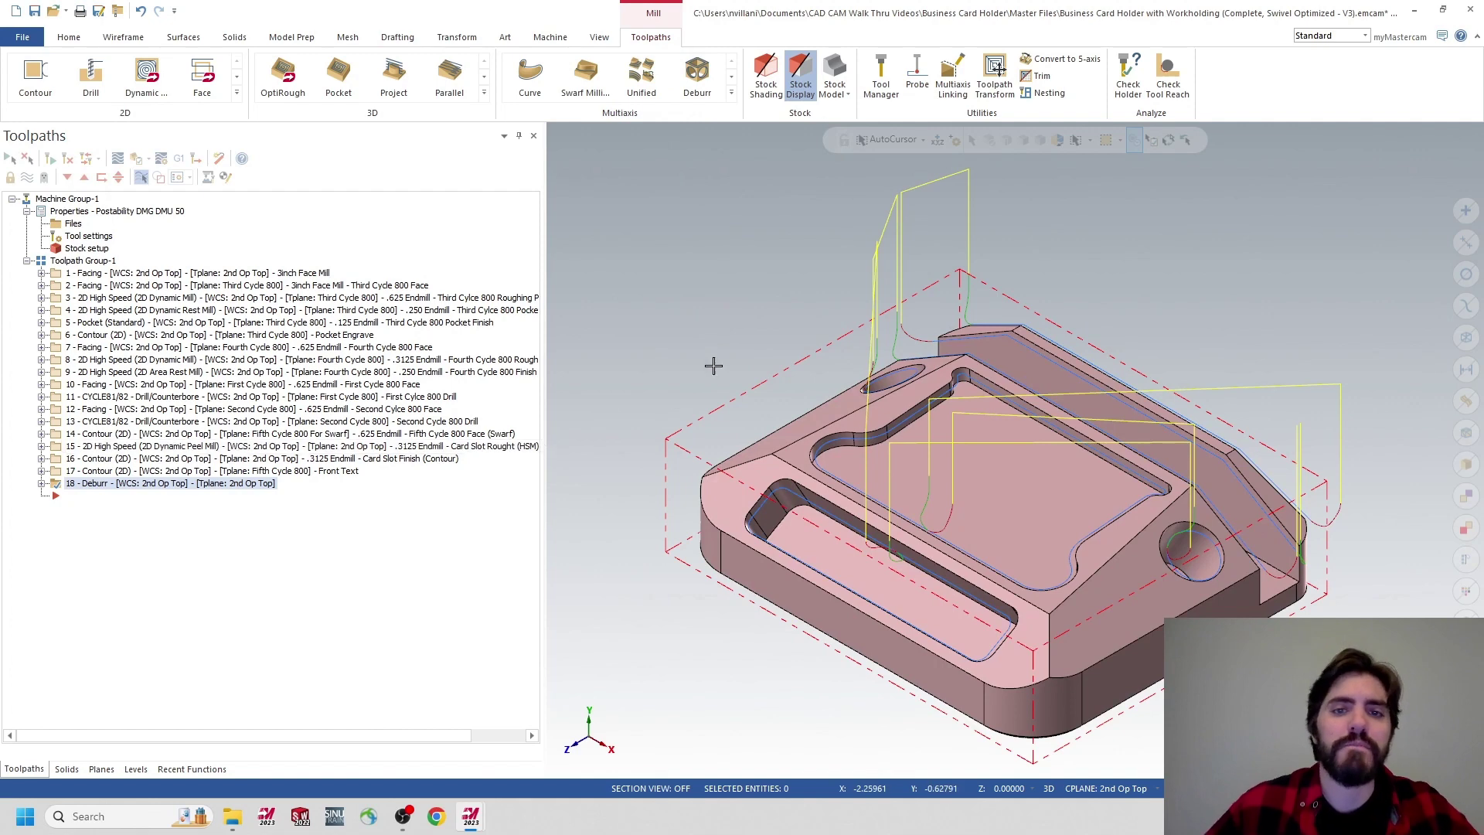
Verify the whole Swivel Optimized toolpath group, checking its total time and playing the simulation to the end.
click(82, 262)
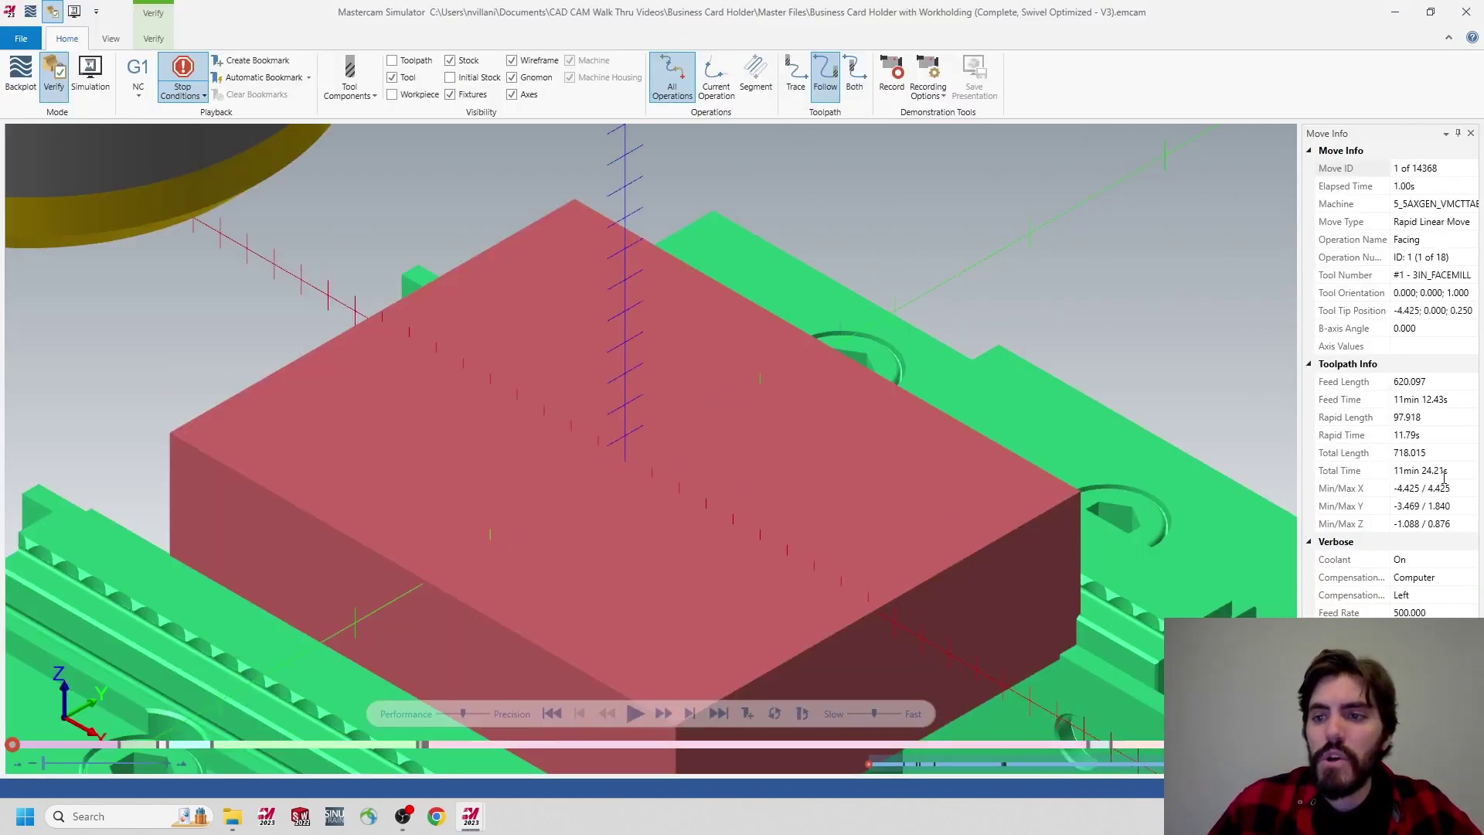
click(1360, 473)
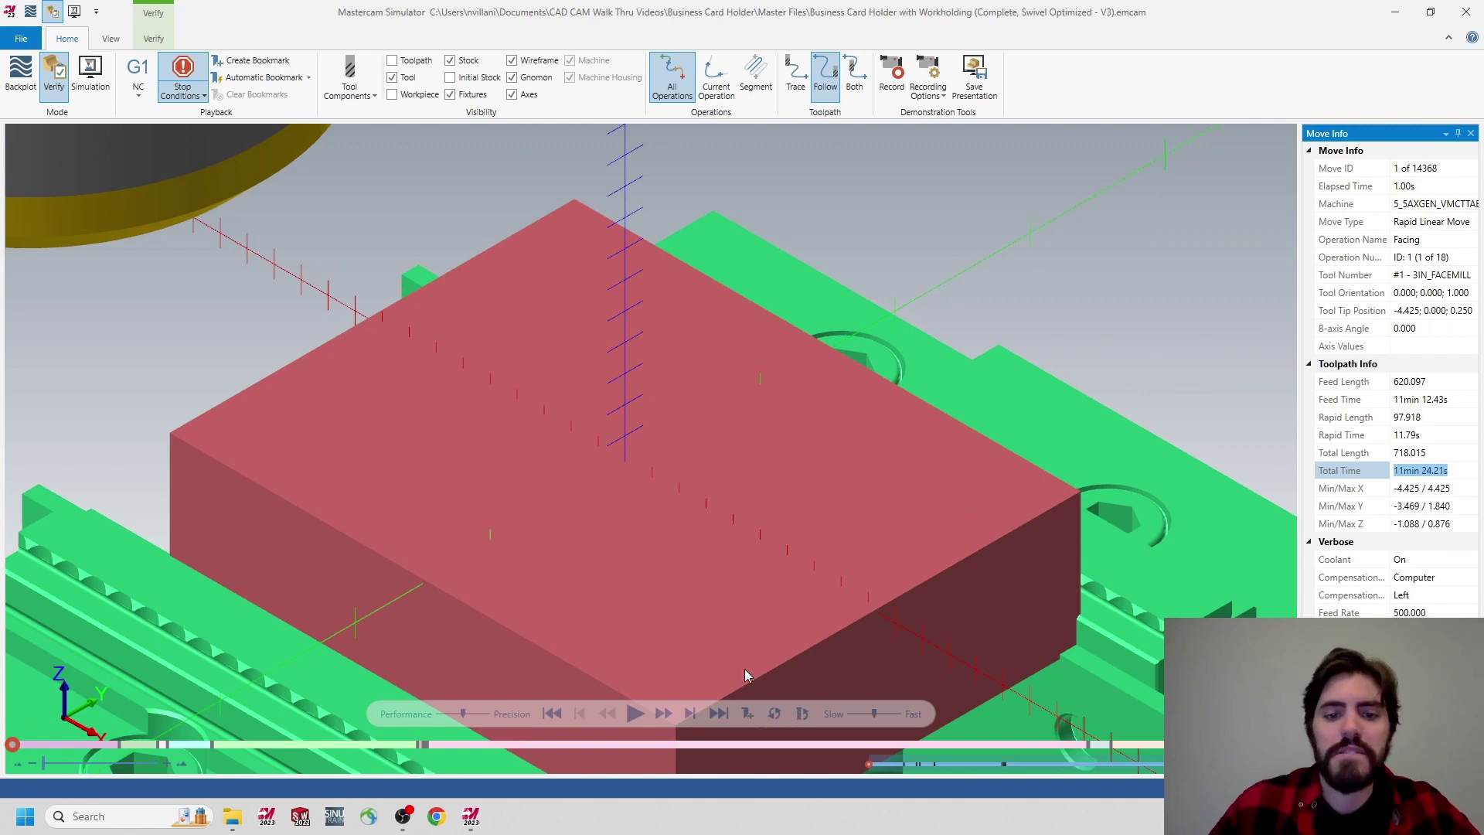
click(629, 715)
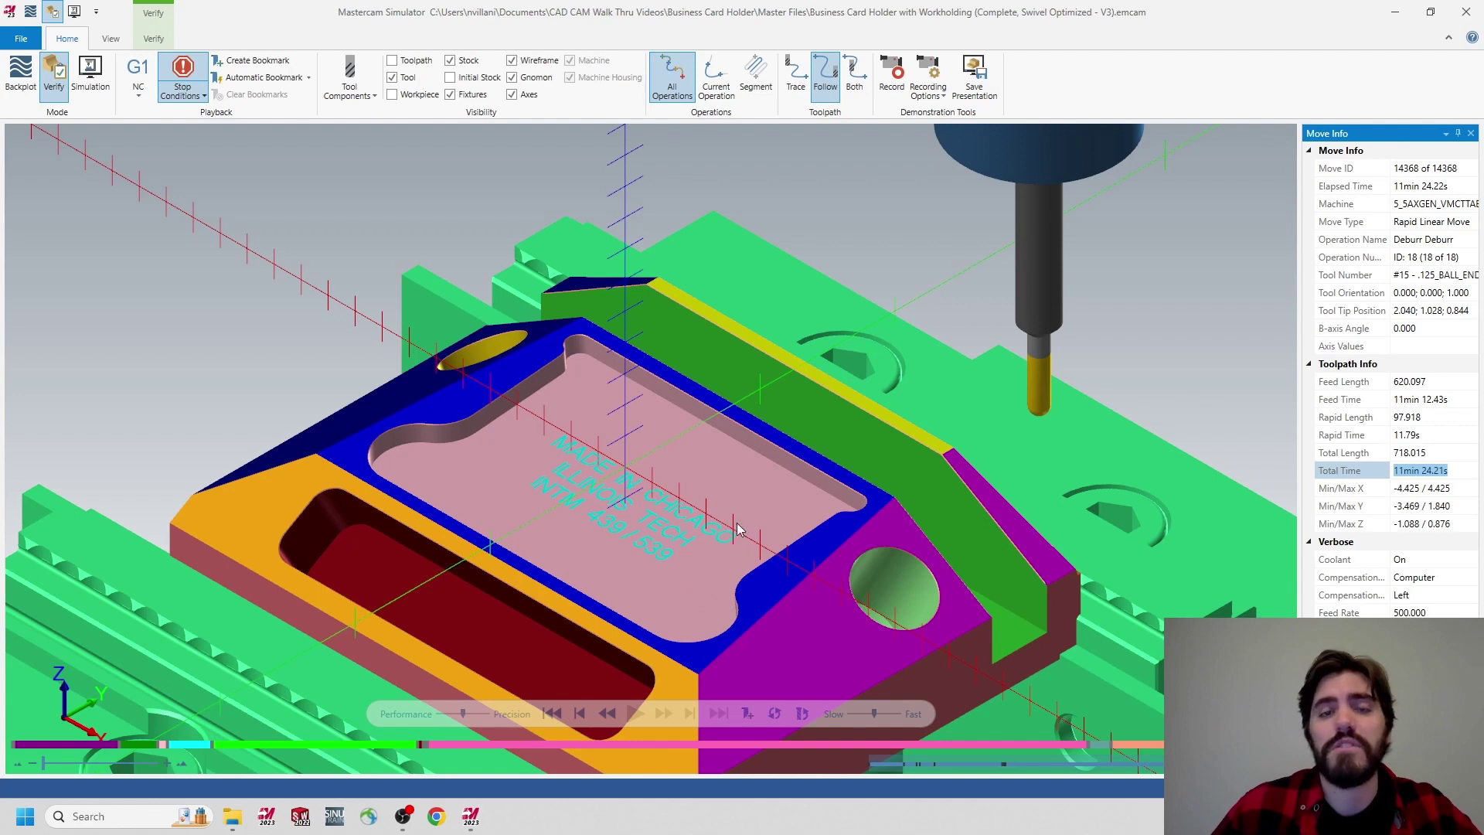
click(748, 474)
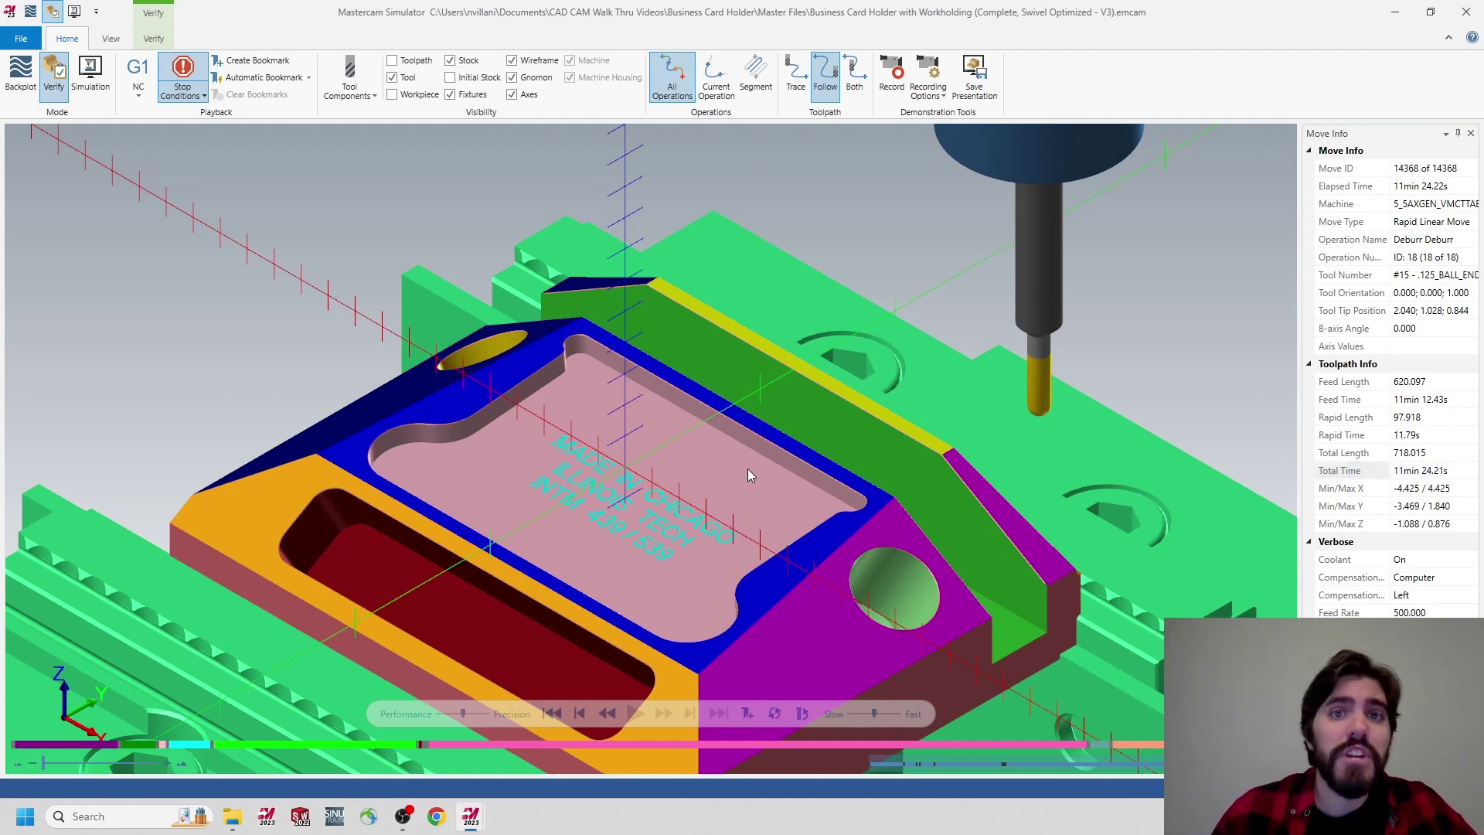
Switch to the Tool Optimized - V3 file and review its Third Cycle 800 face, pocket roughing, pocket finish, deburr and pocket engrave toolpaths.
mouse_move(473, 819)
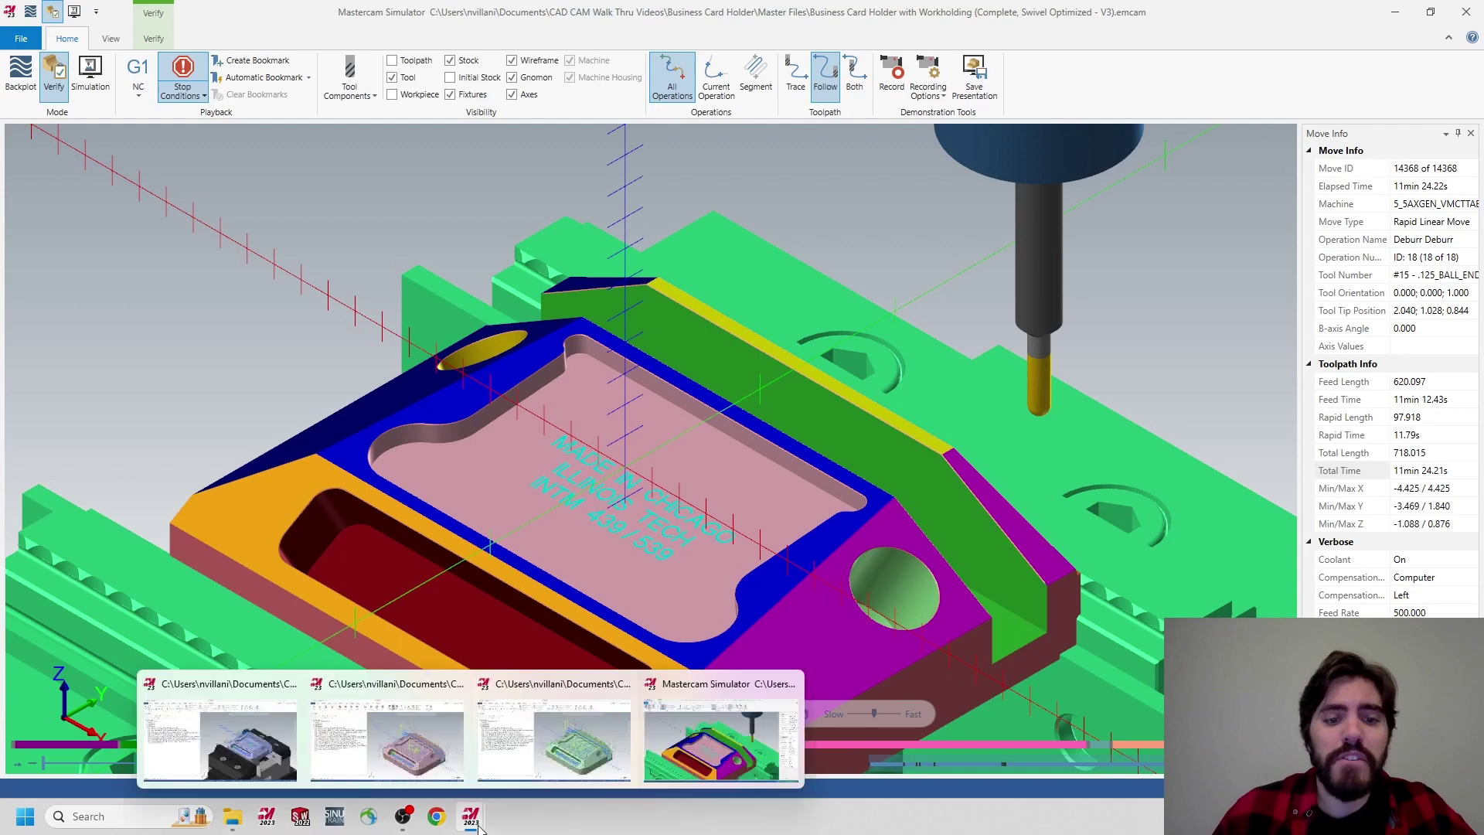
click(611, 753)
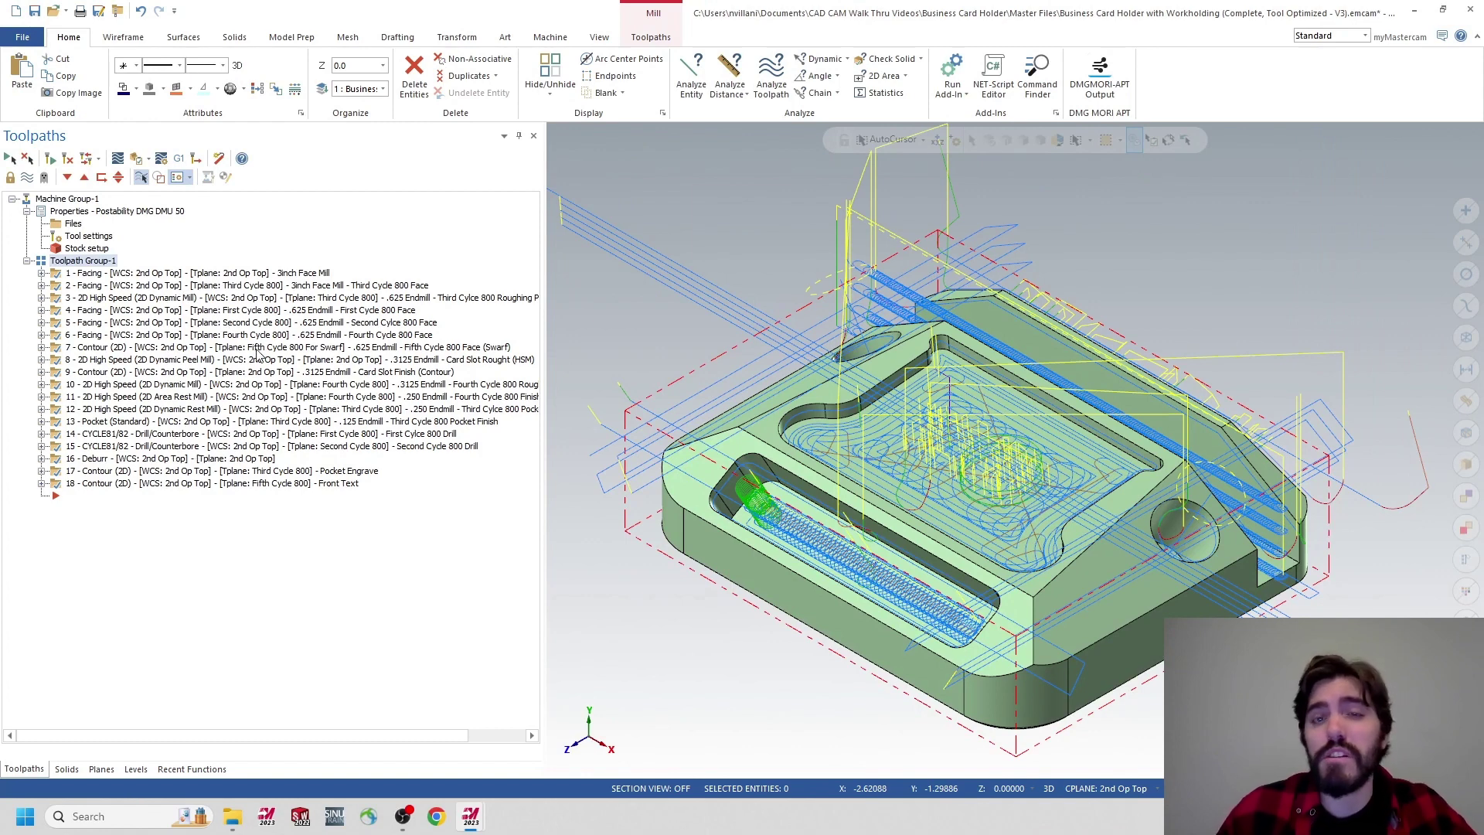
click(202, 276)
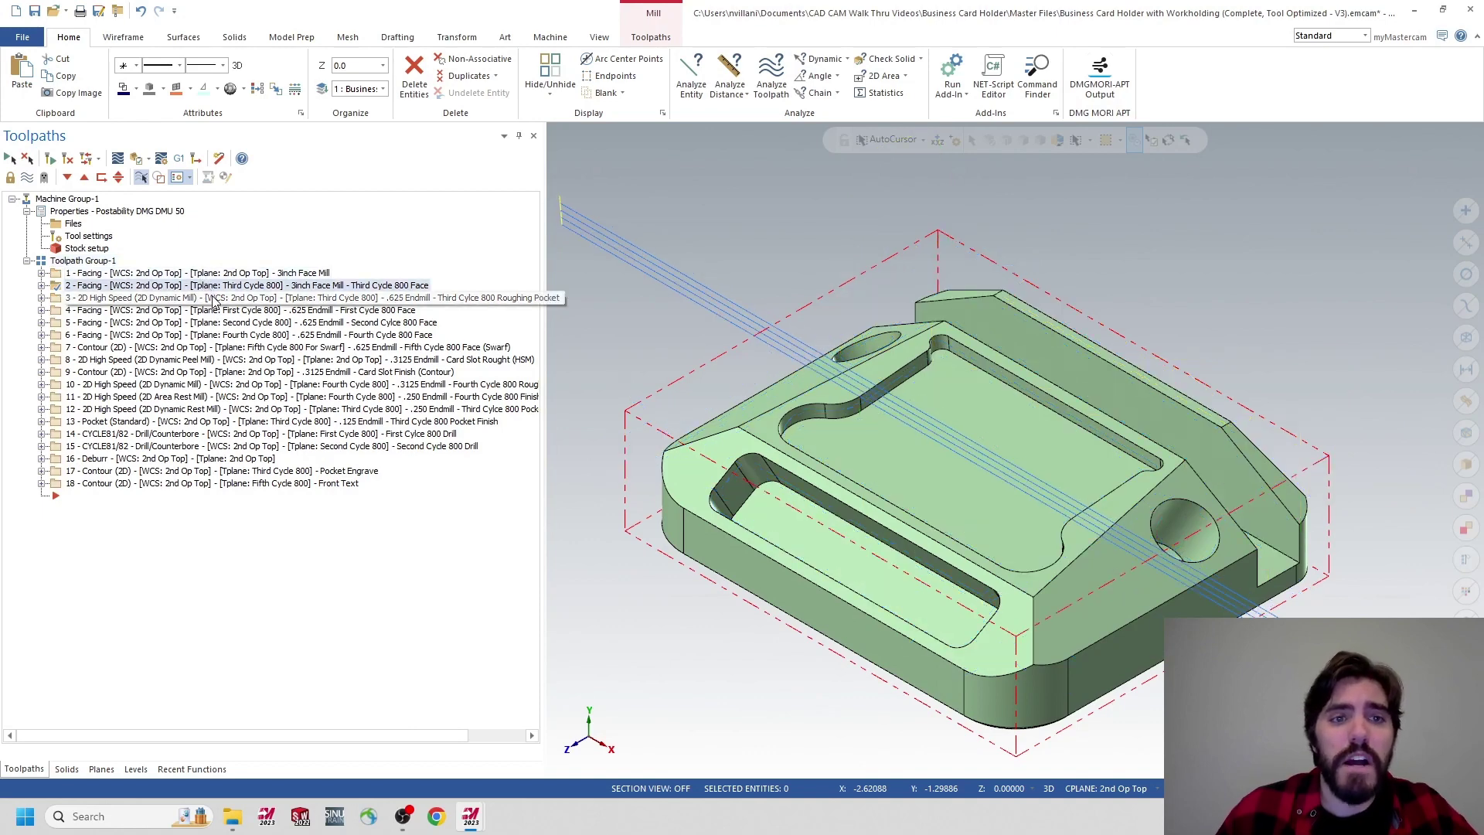
click(207, 298)
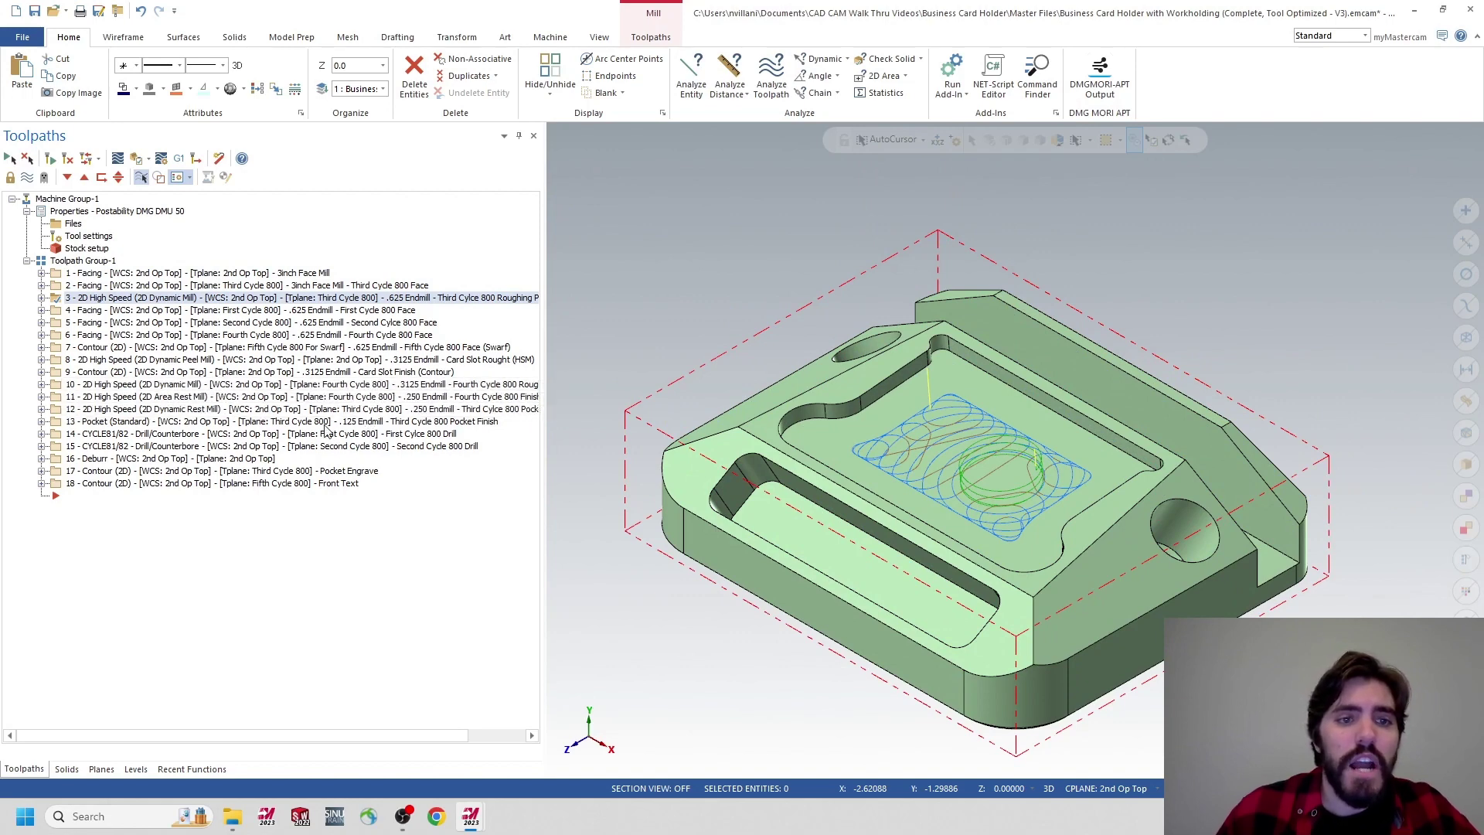
click(371, 421)
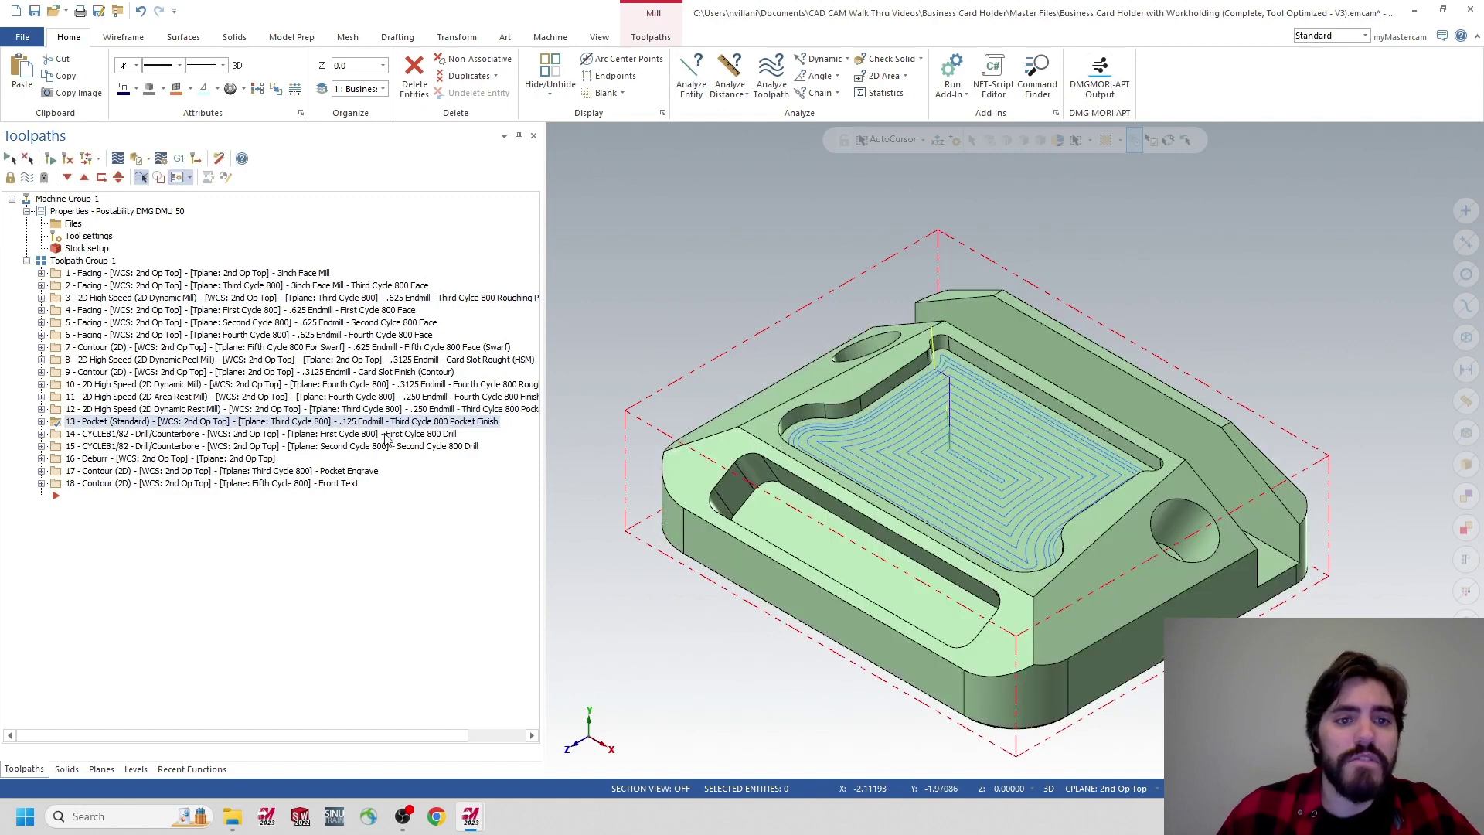
click(207, 462)
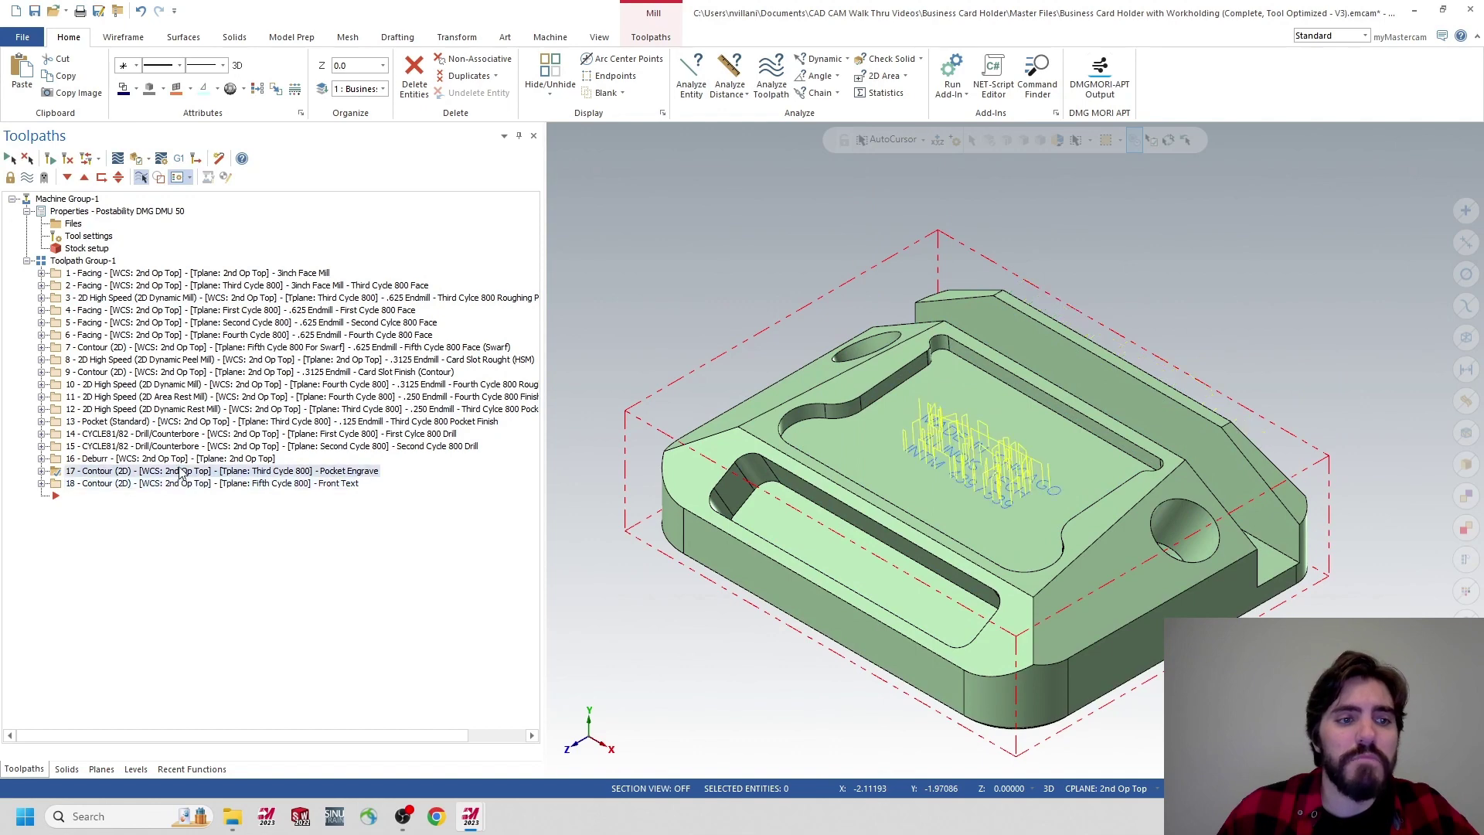
click(181, 472)
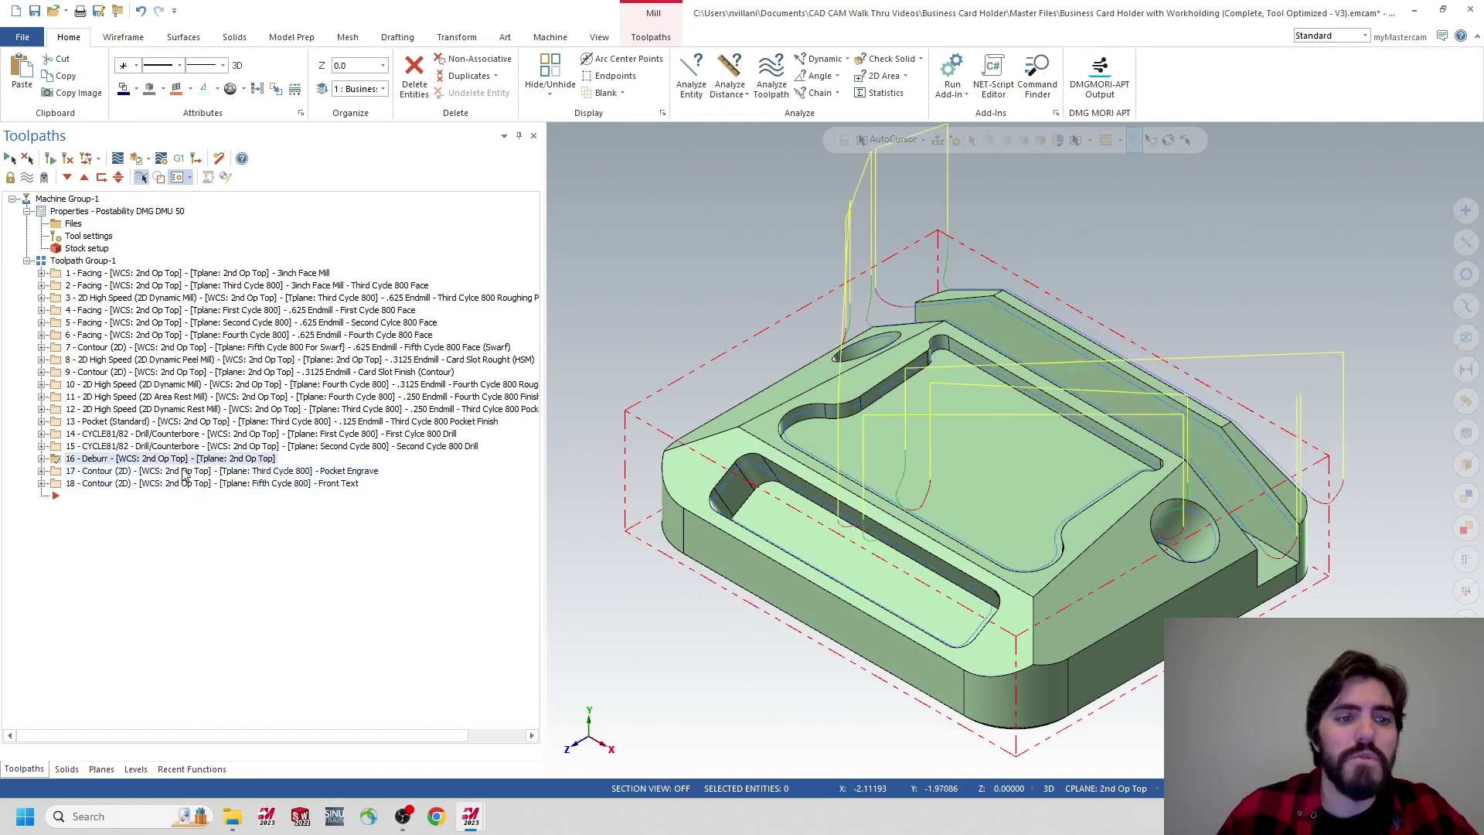
click(181, 461)
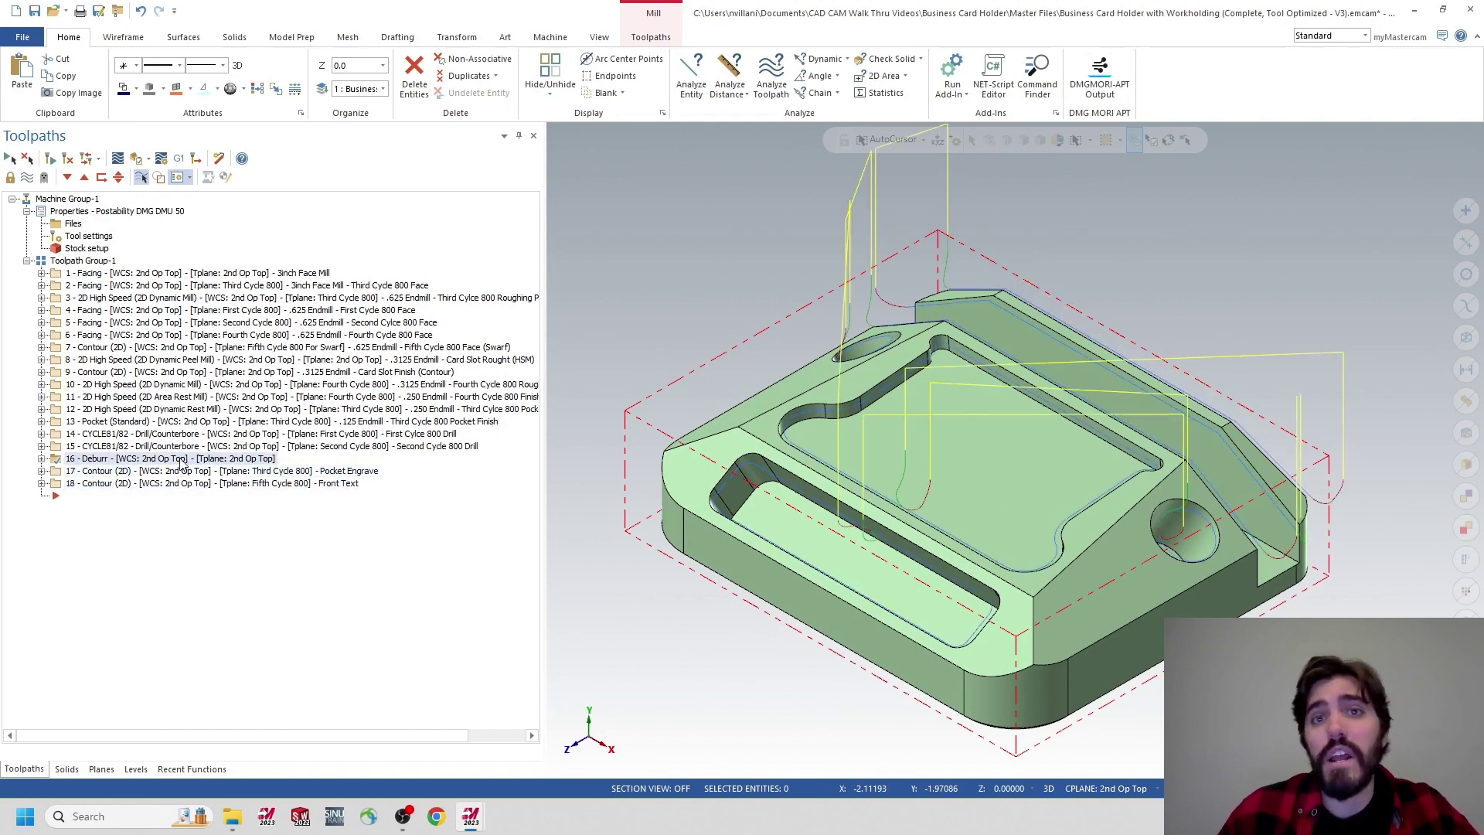
click(193, 472)
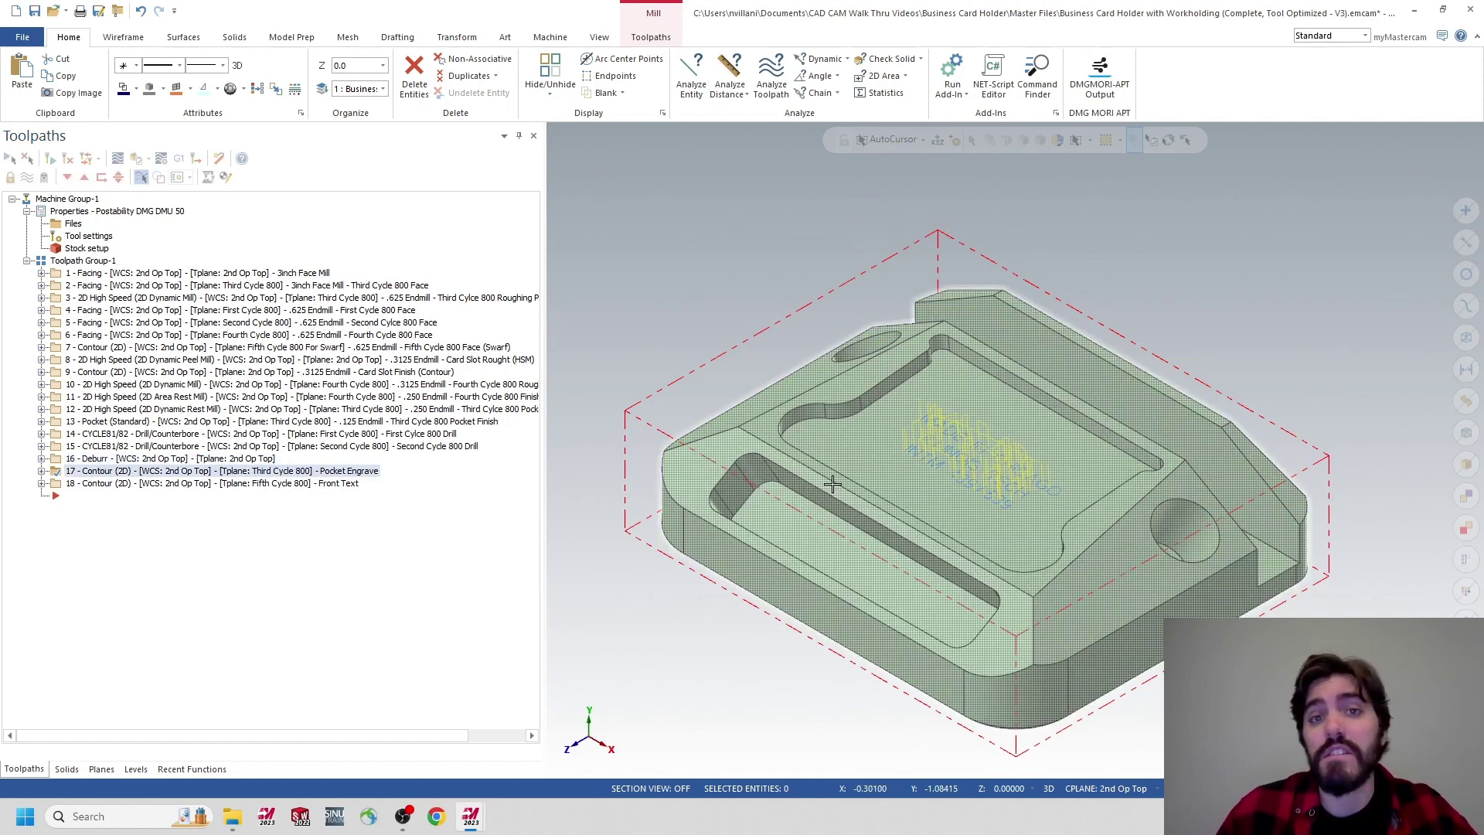
Verify the whole Tool Optimized toolpath group, checking its total time and playing the simulation to the end.
click(83, 262)
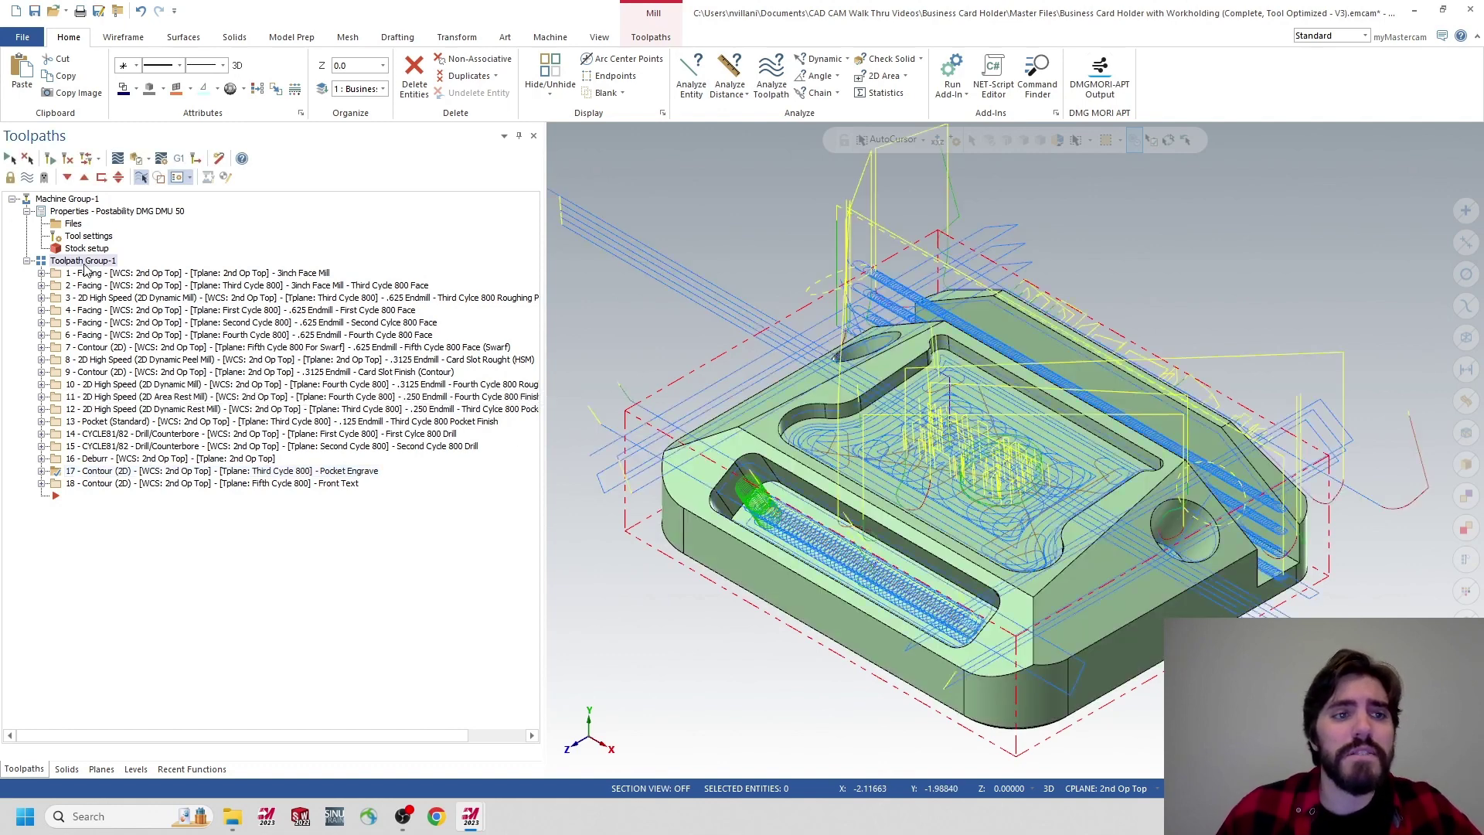
click(136, 159)
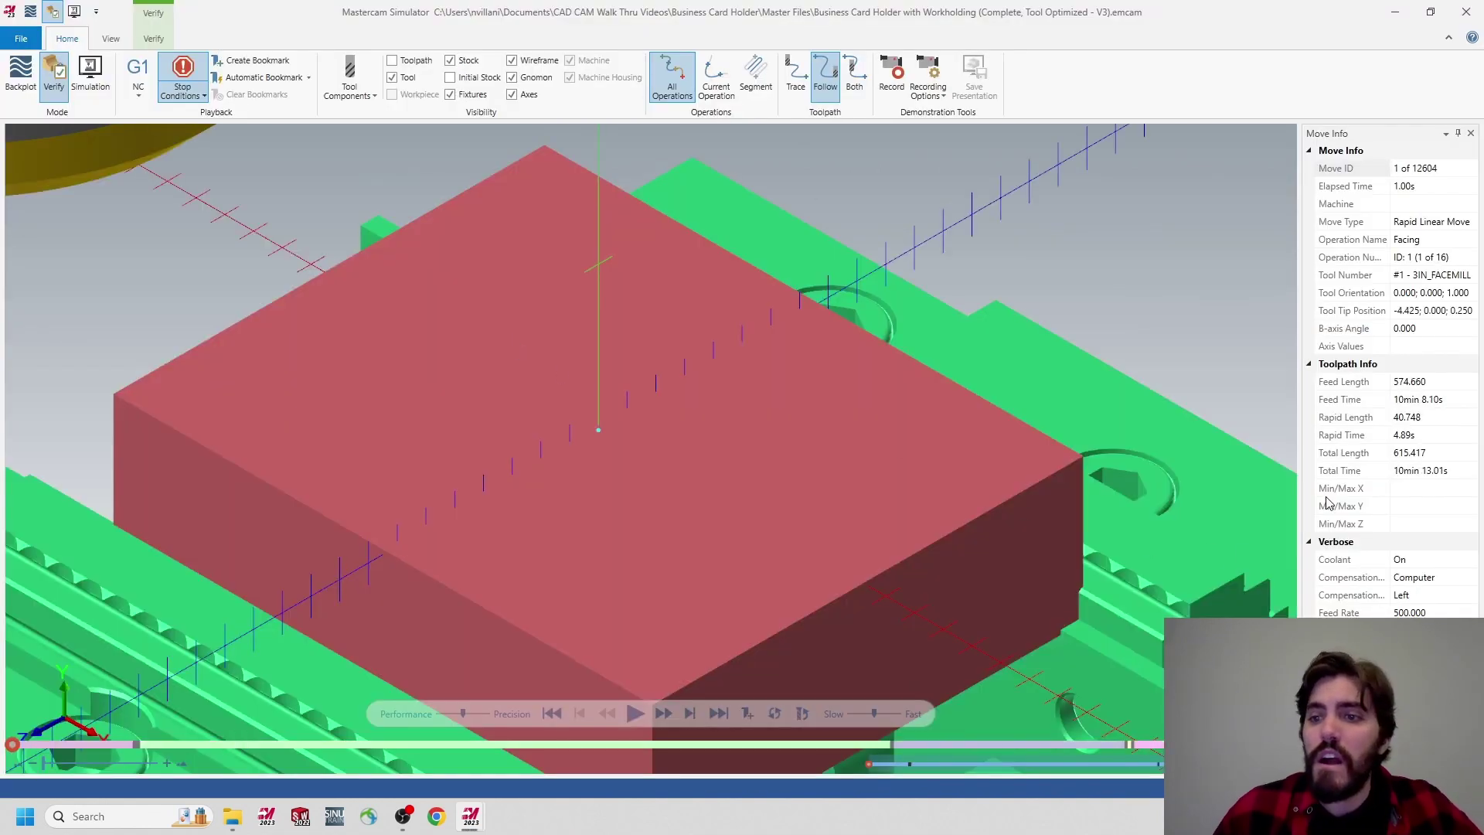
click(1359, 473)
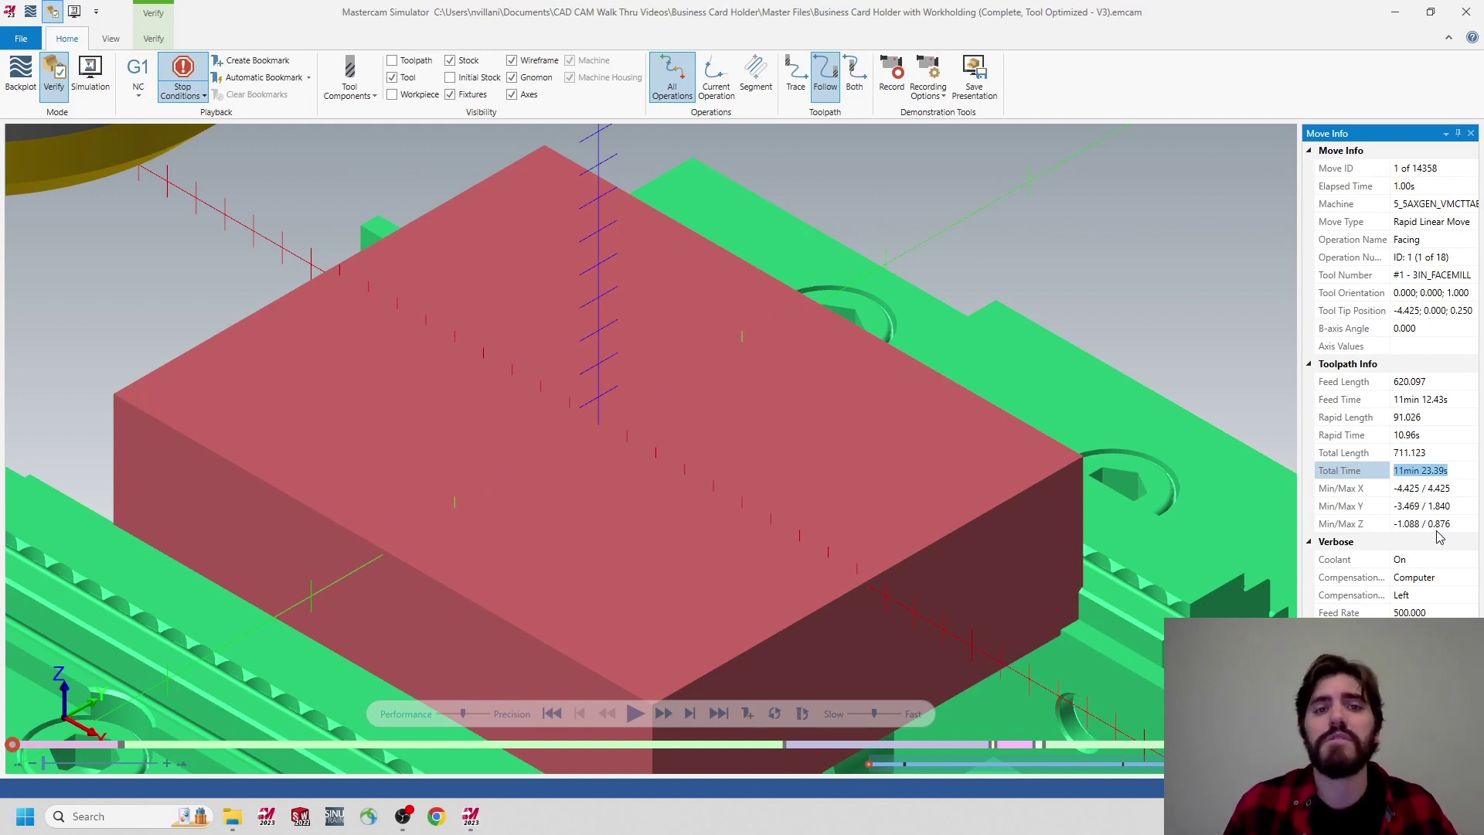
click(635, 714)
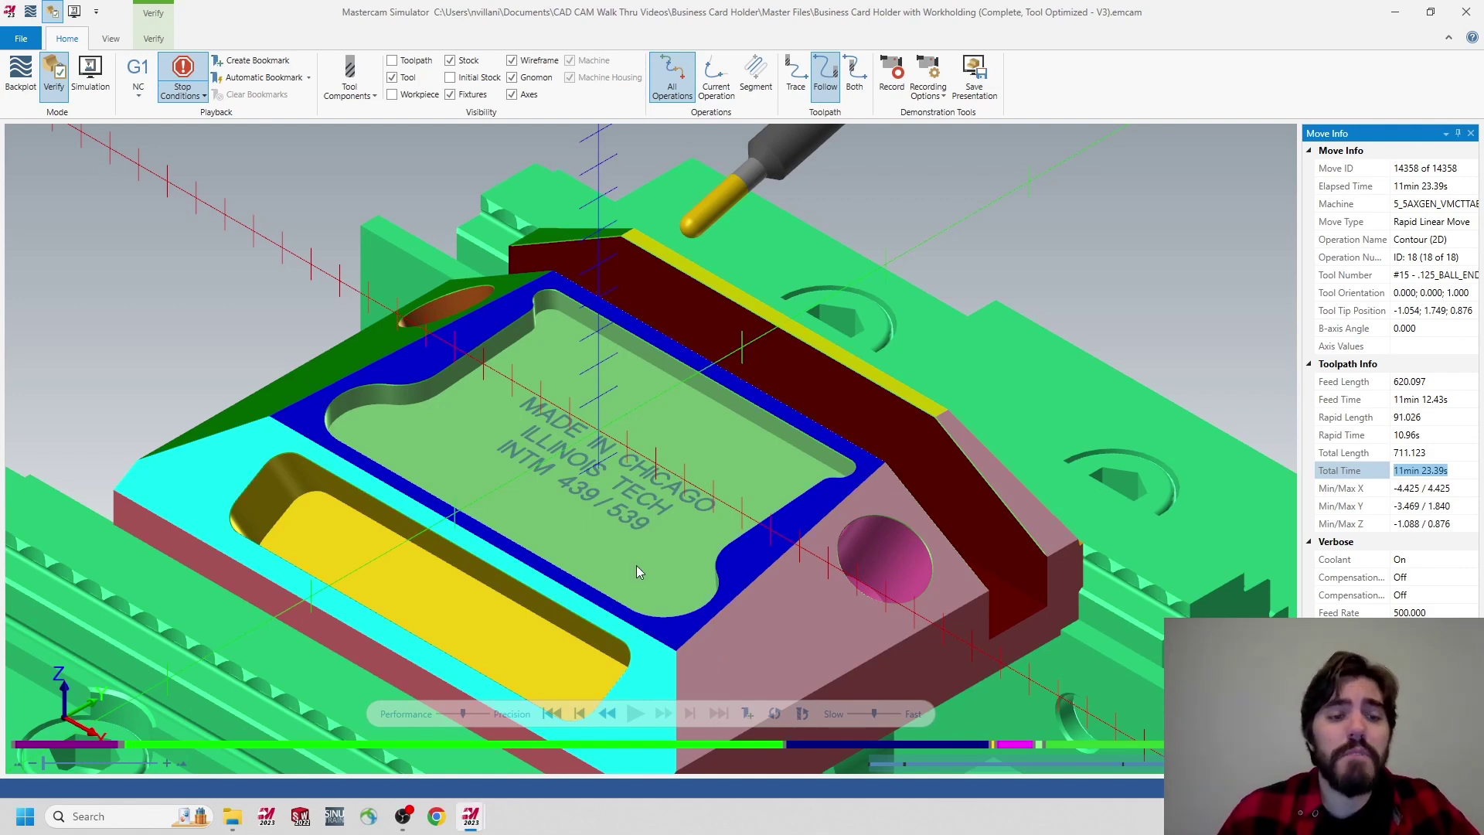
Switch to File Explorer and open the Swivel Prio video from the Videos and Screenshots folder.
click(232, 816)
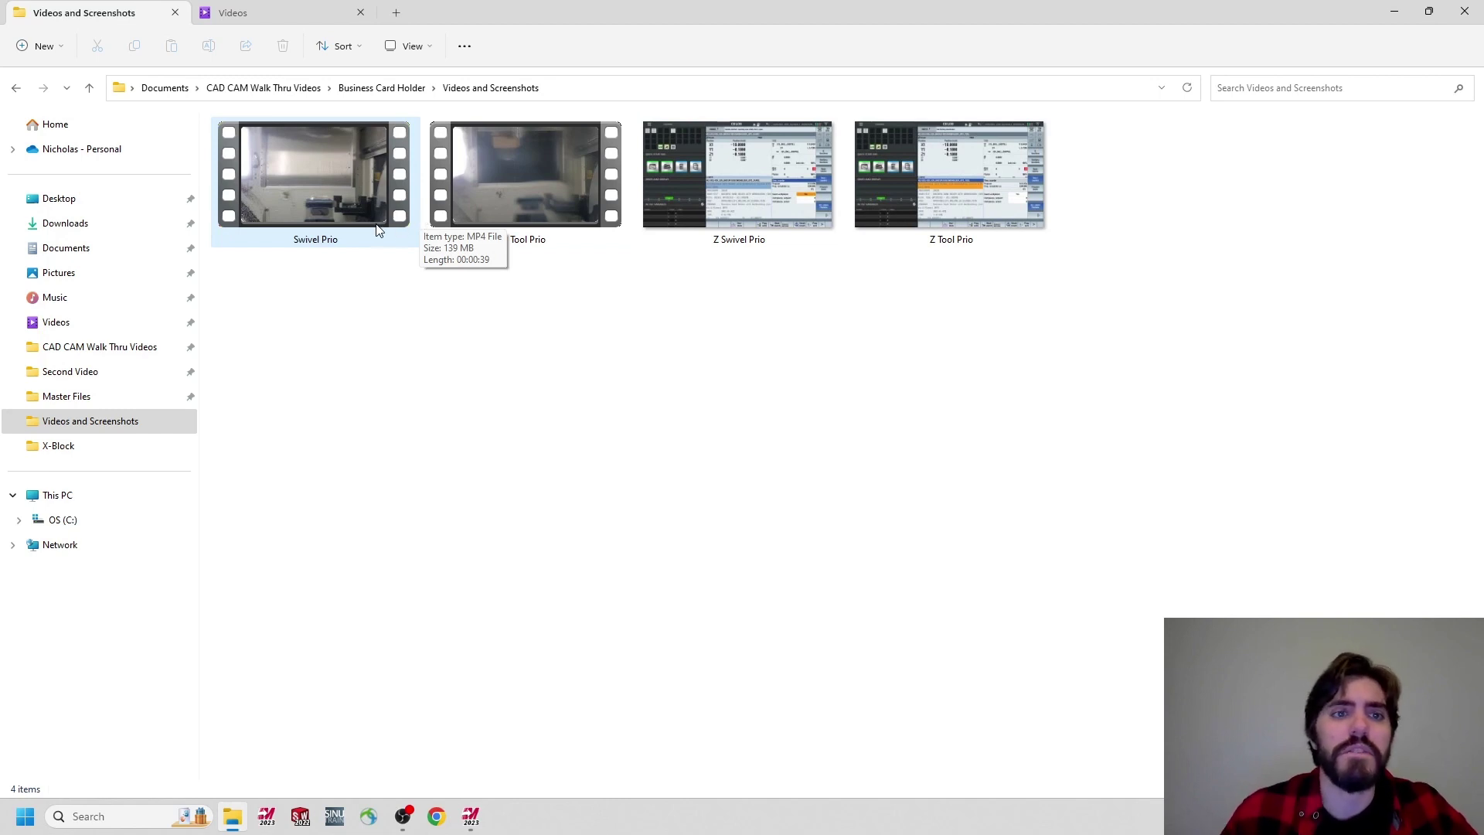
double_click(341, 195)
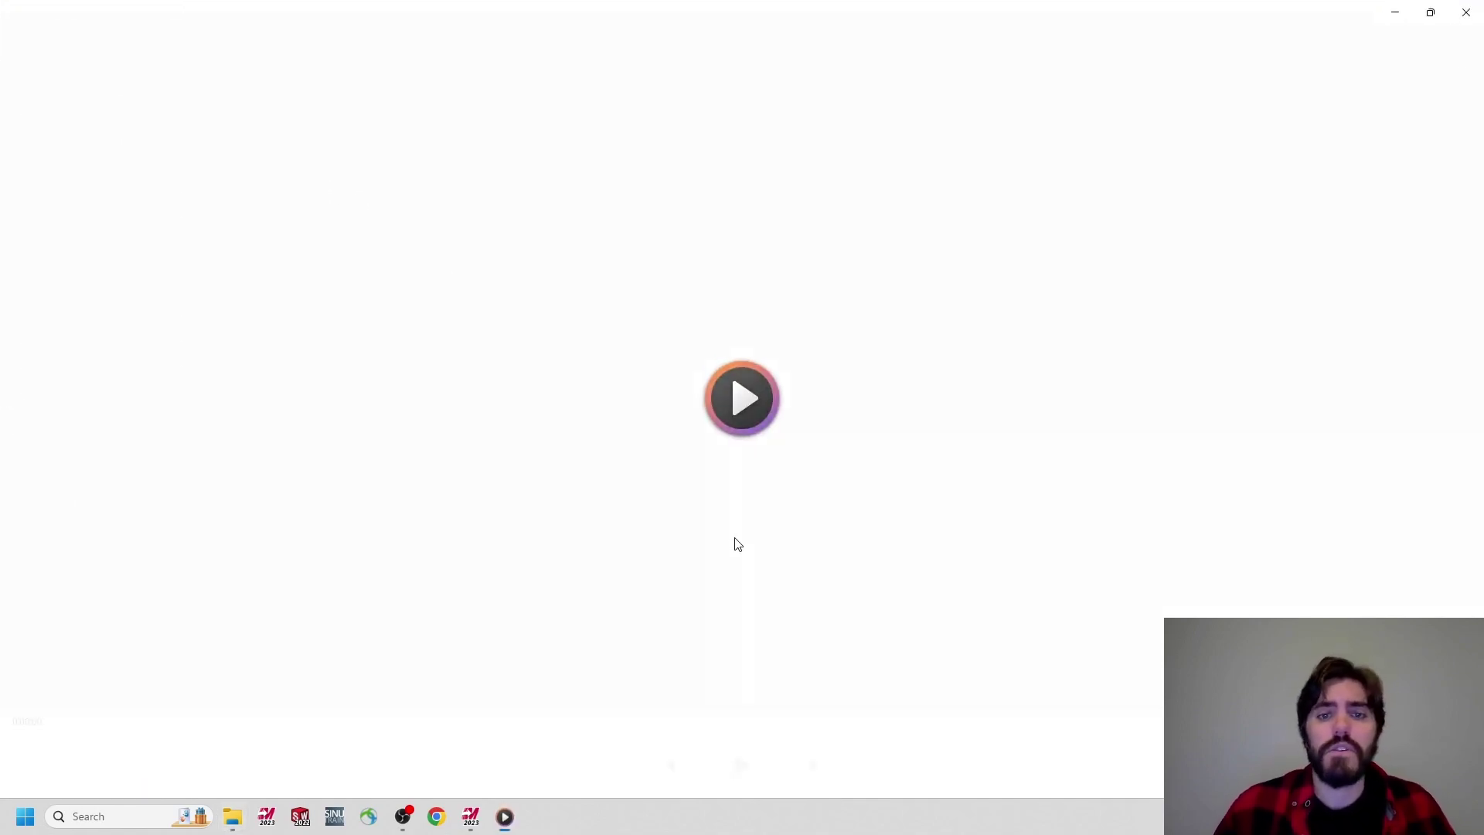